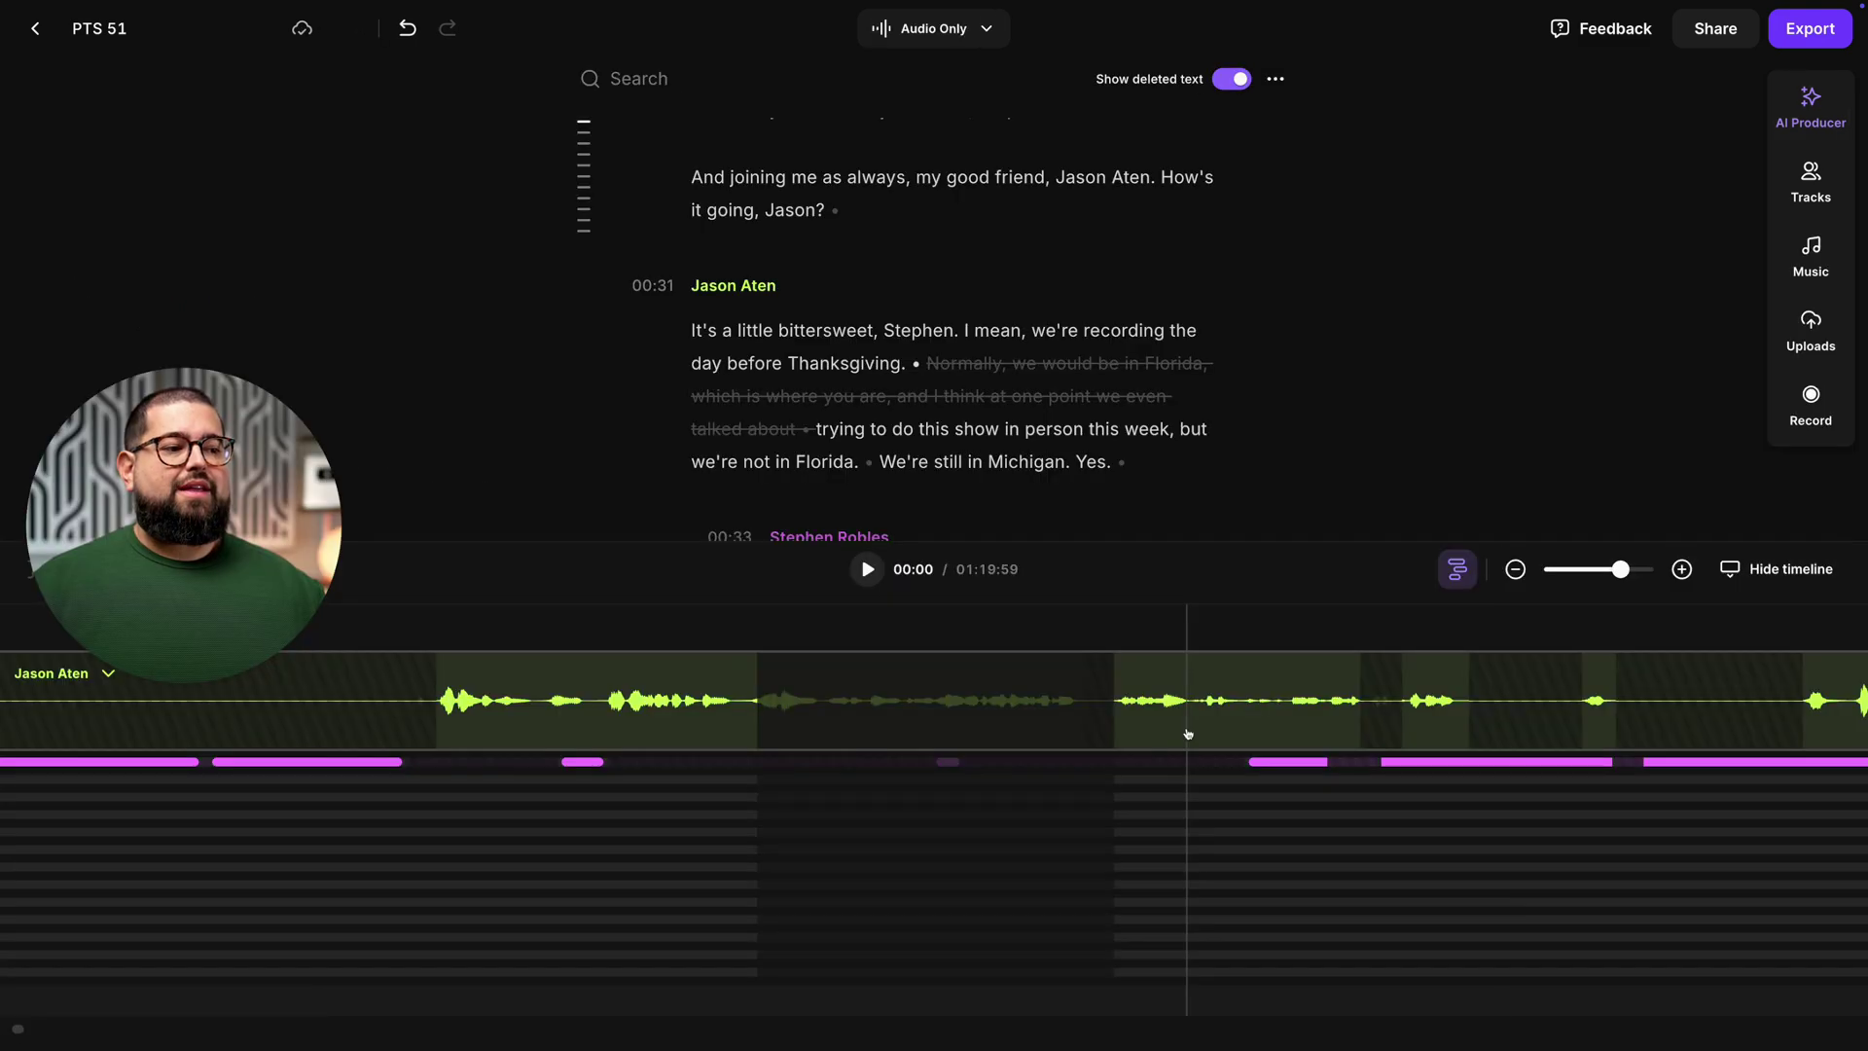
# Play the edited PTS 51 episode preview from 00:00
pyautogui.press('space')
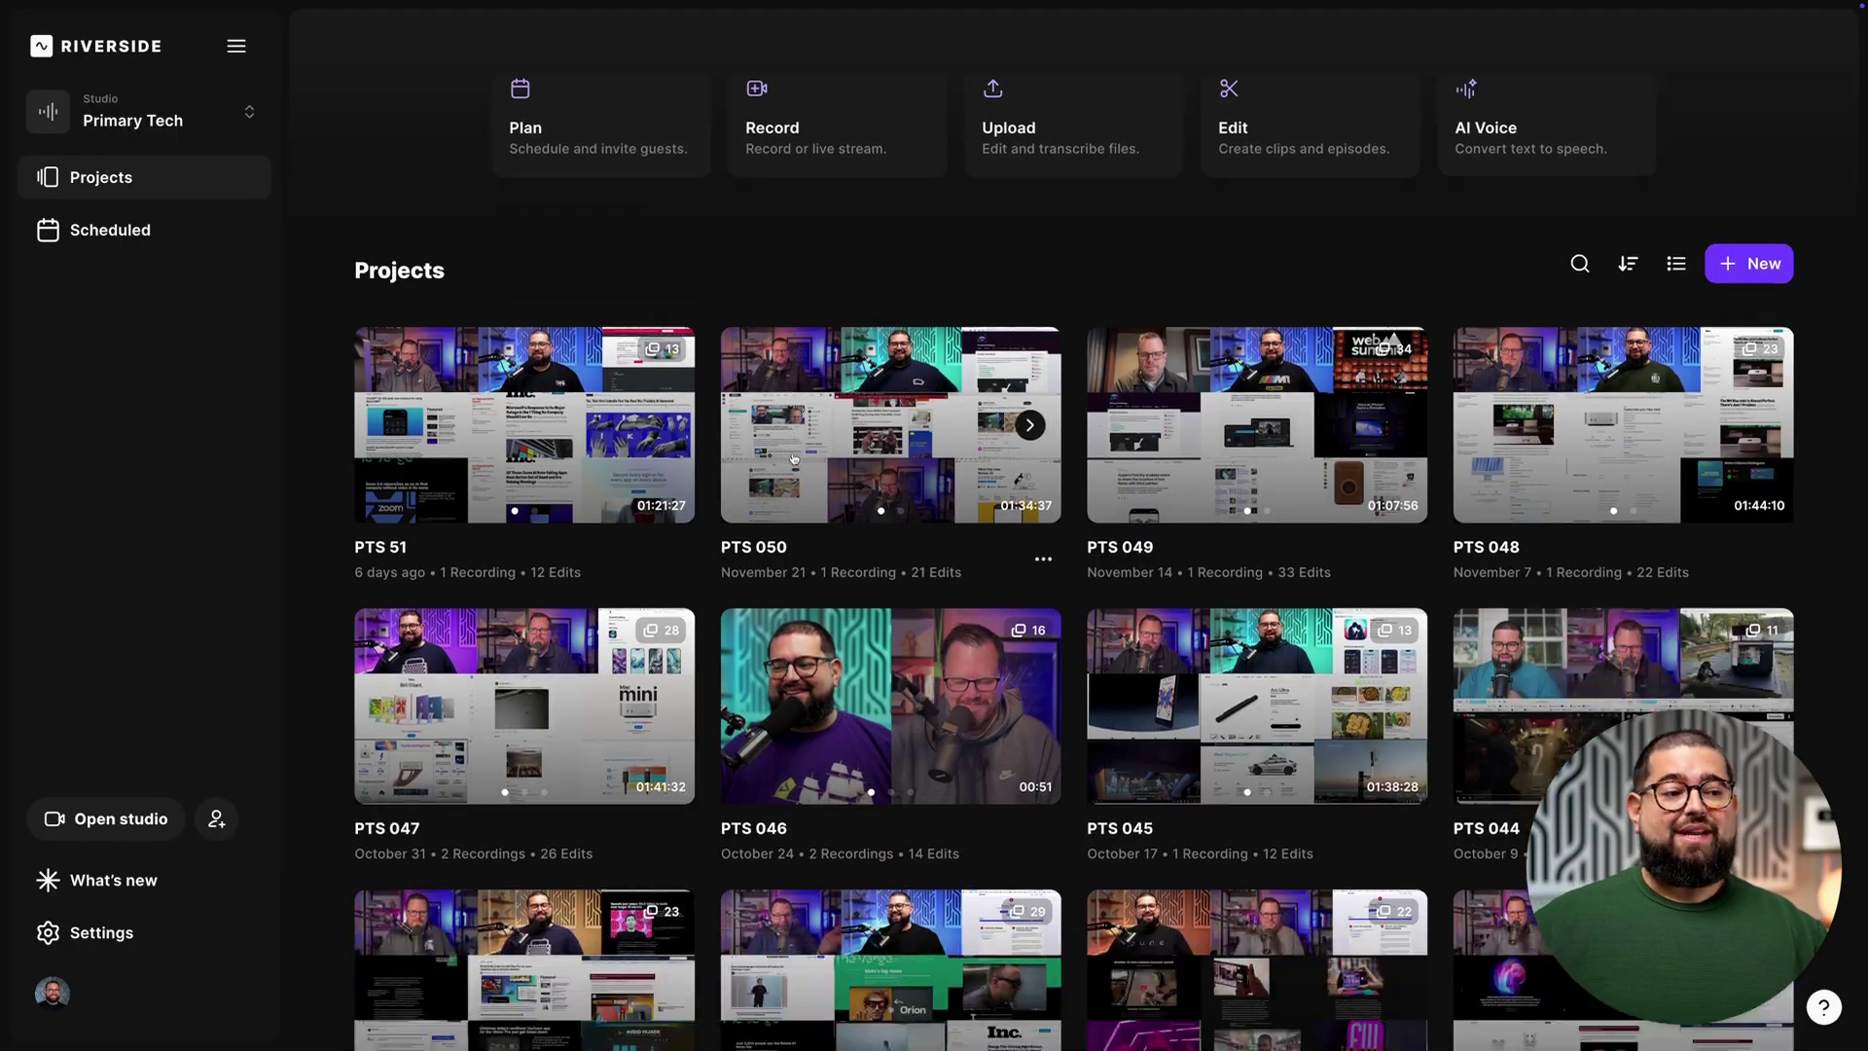
# Open the PTS 51 project and choose the captioned Full Episode edit option
pyautogui.scroll(2, 793, 459)
pyautogui.scroll(4, 793, 458)
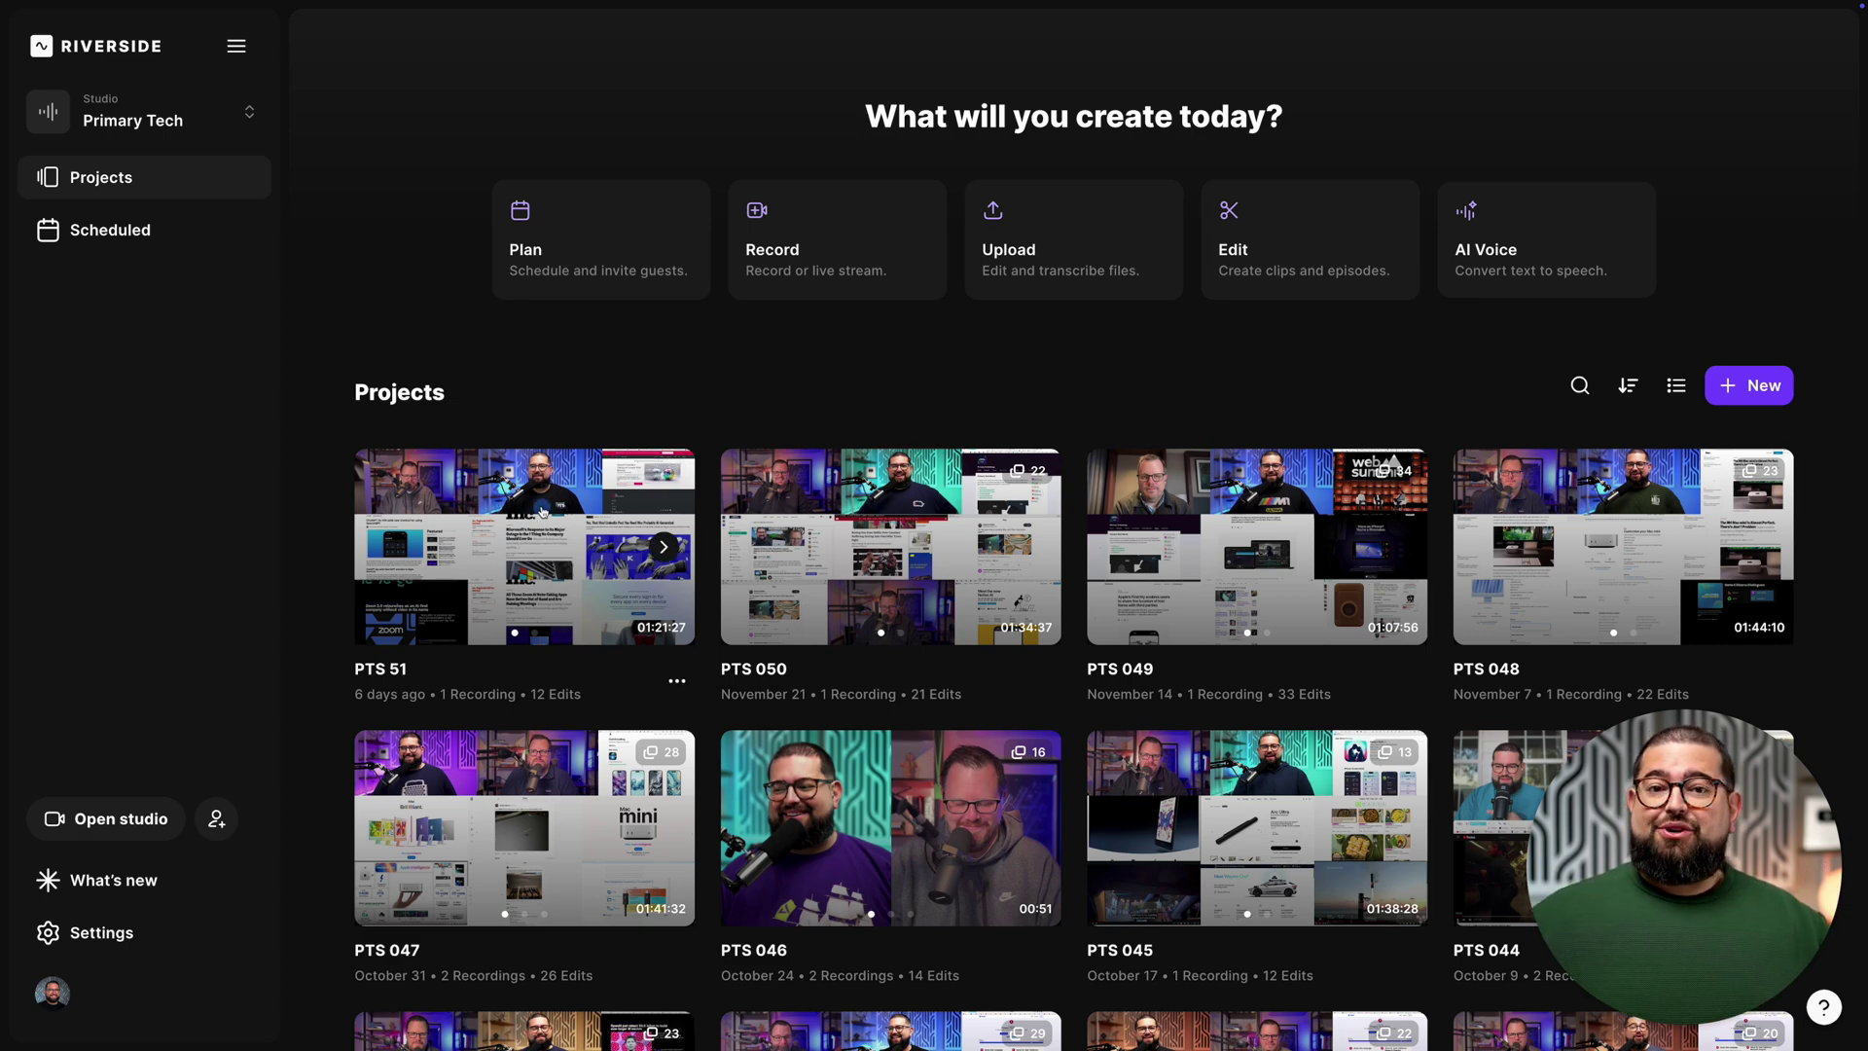
pyautogui.click(542, 512)
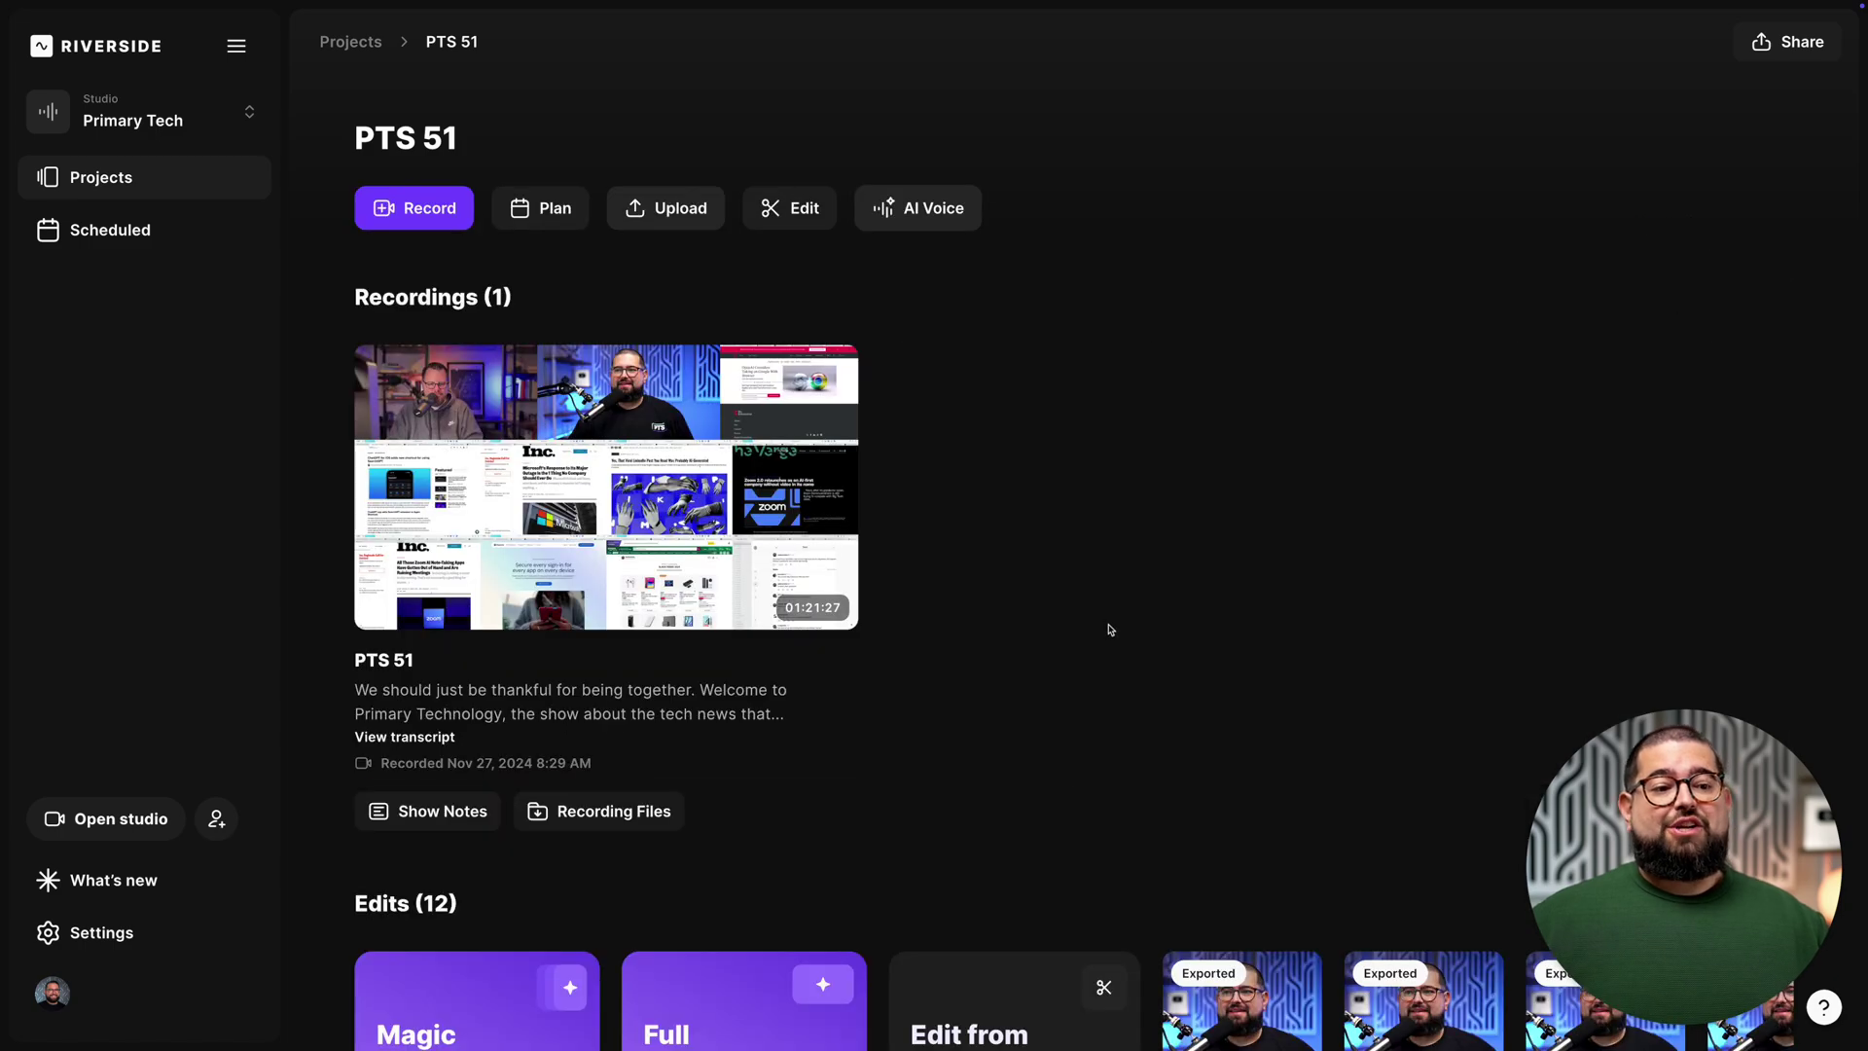
pyautogui.scroll(-3, 1110, 629)
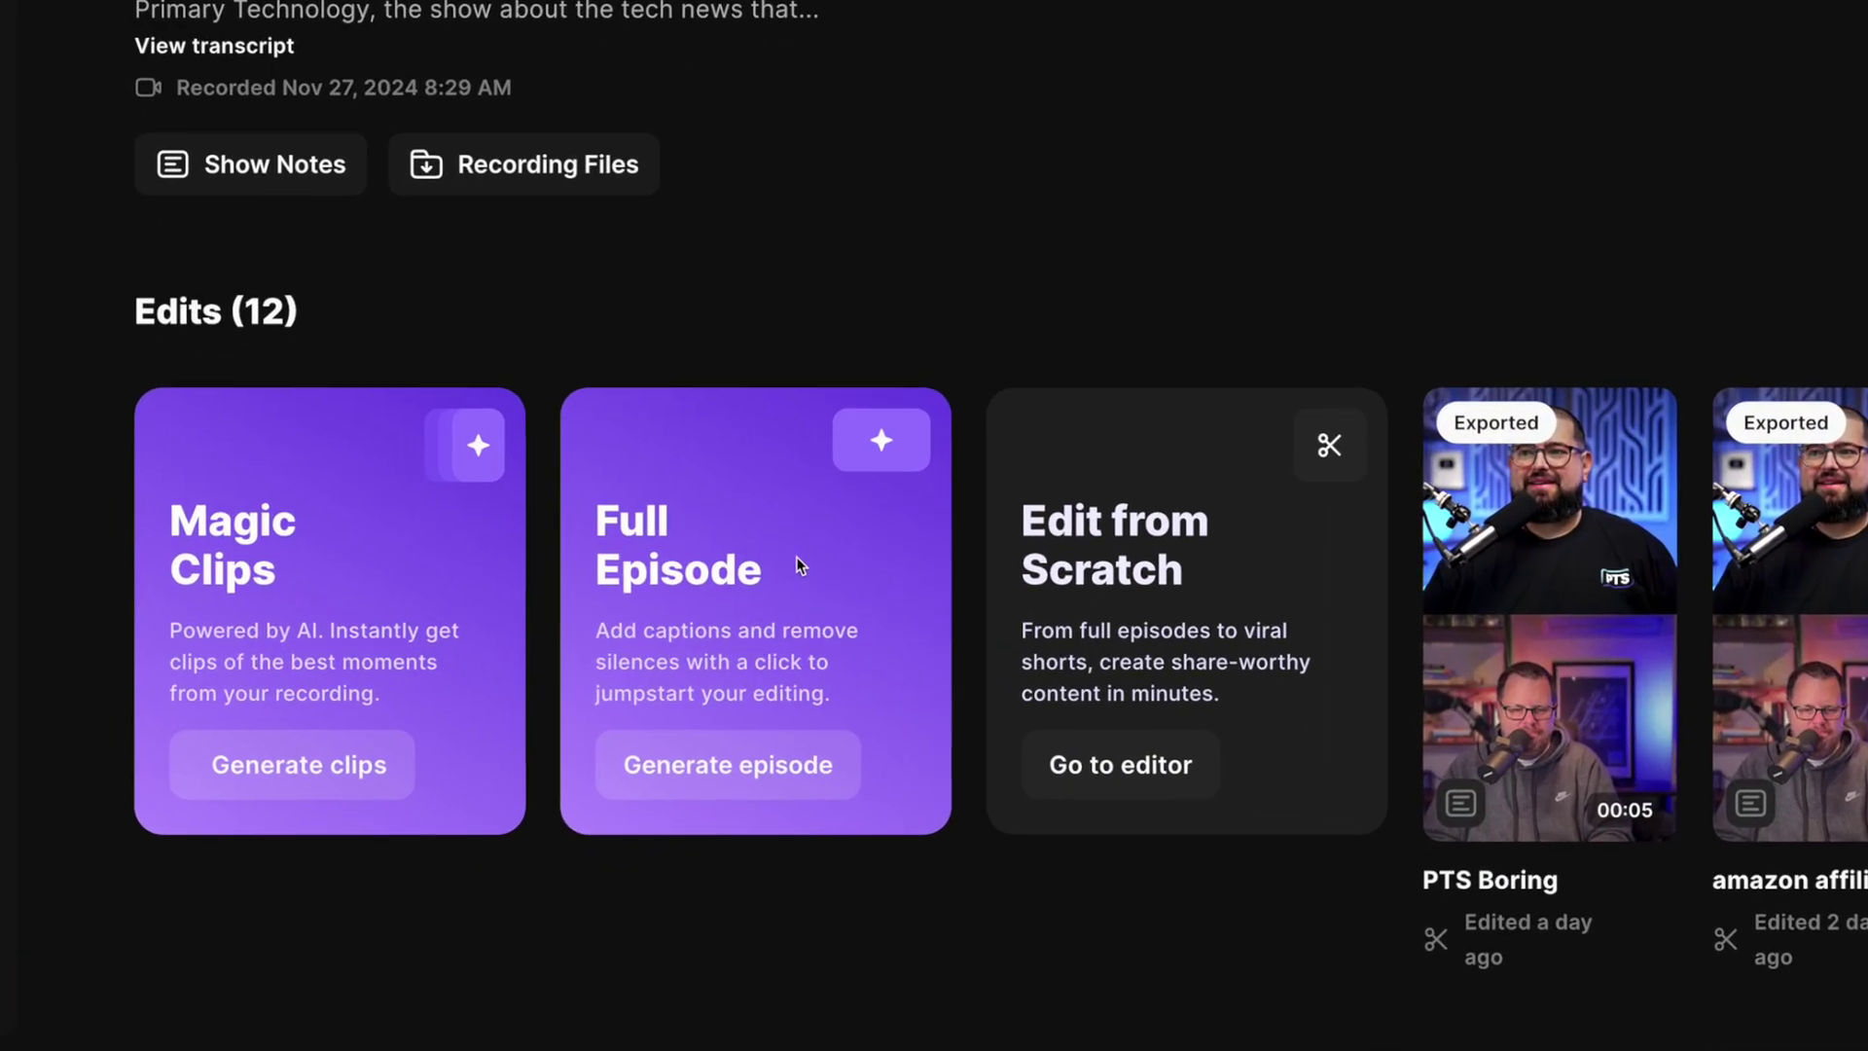
pyautogui.click(769, 786)
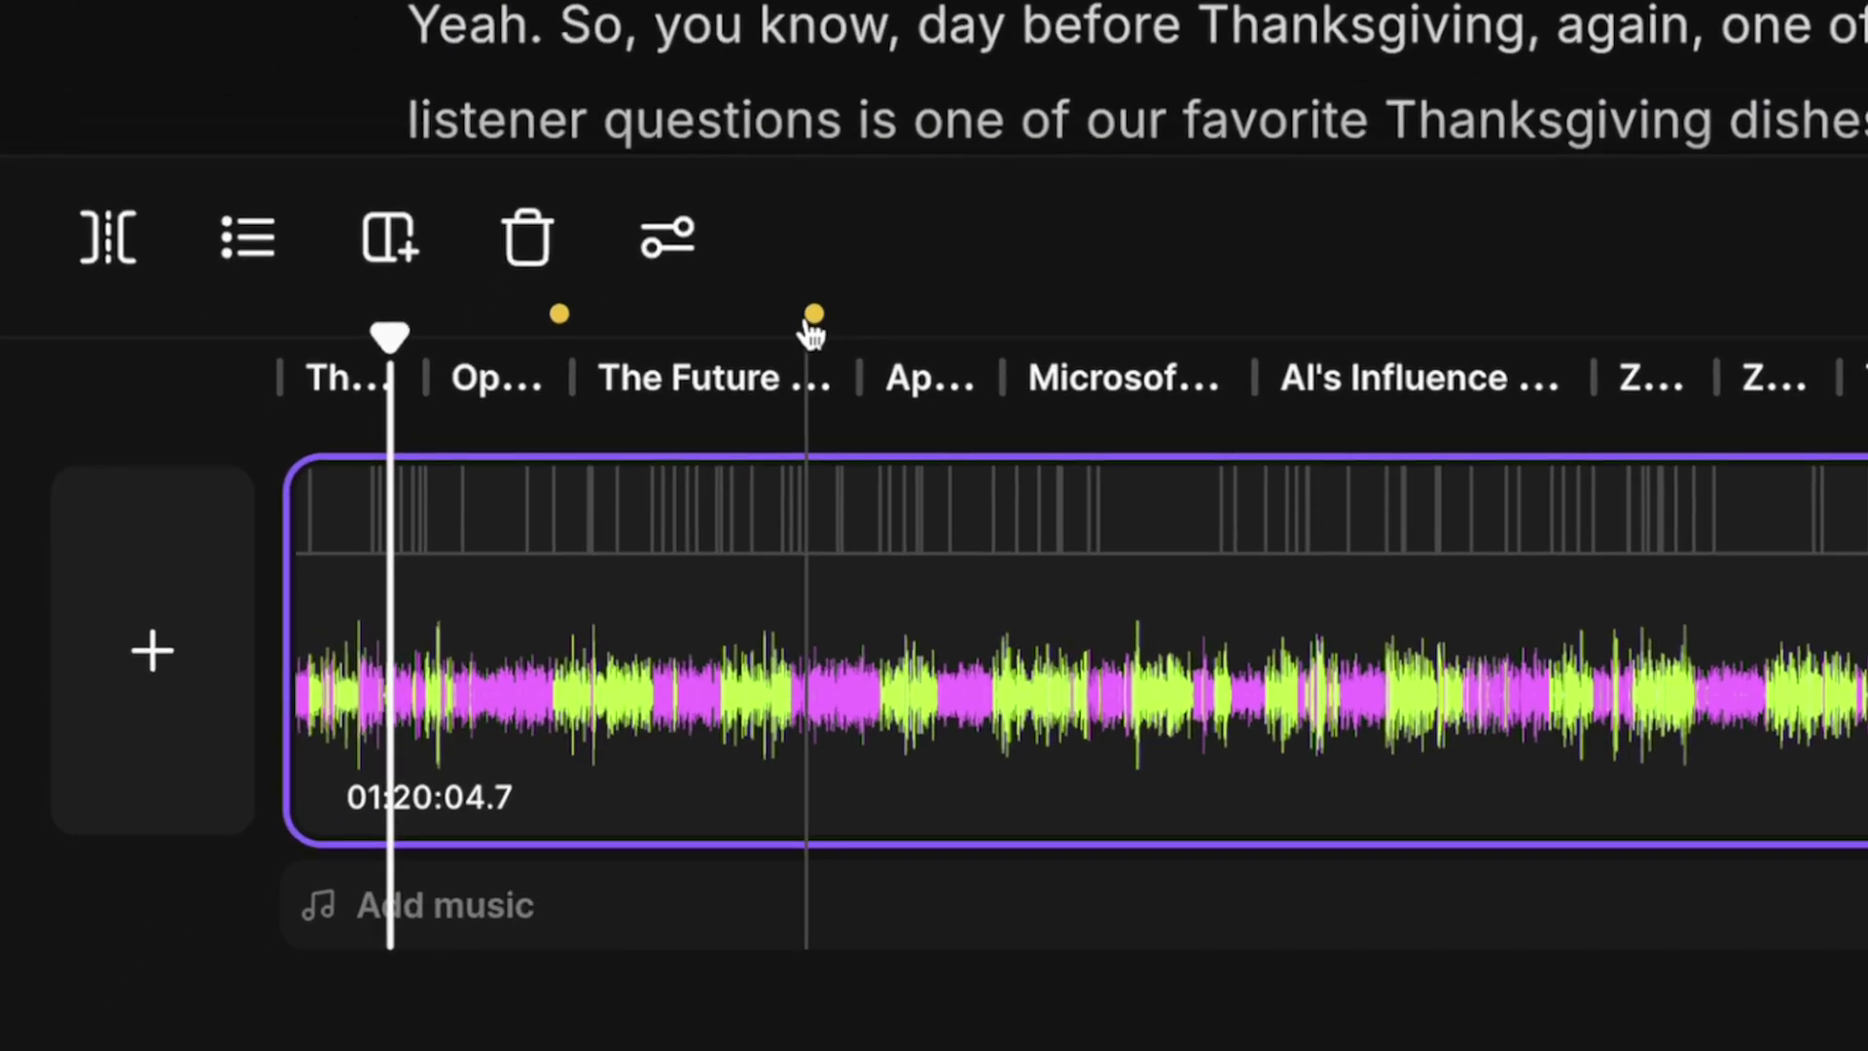
# Move the playhead to about 10:49 in the captioned full-episode edit
pyautogui.moveTo(279, 798)
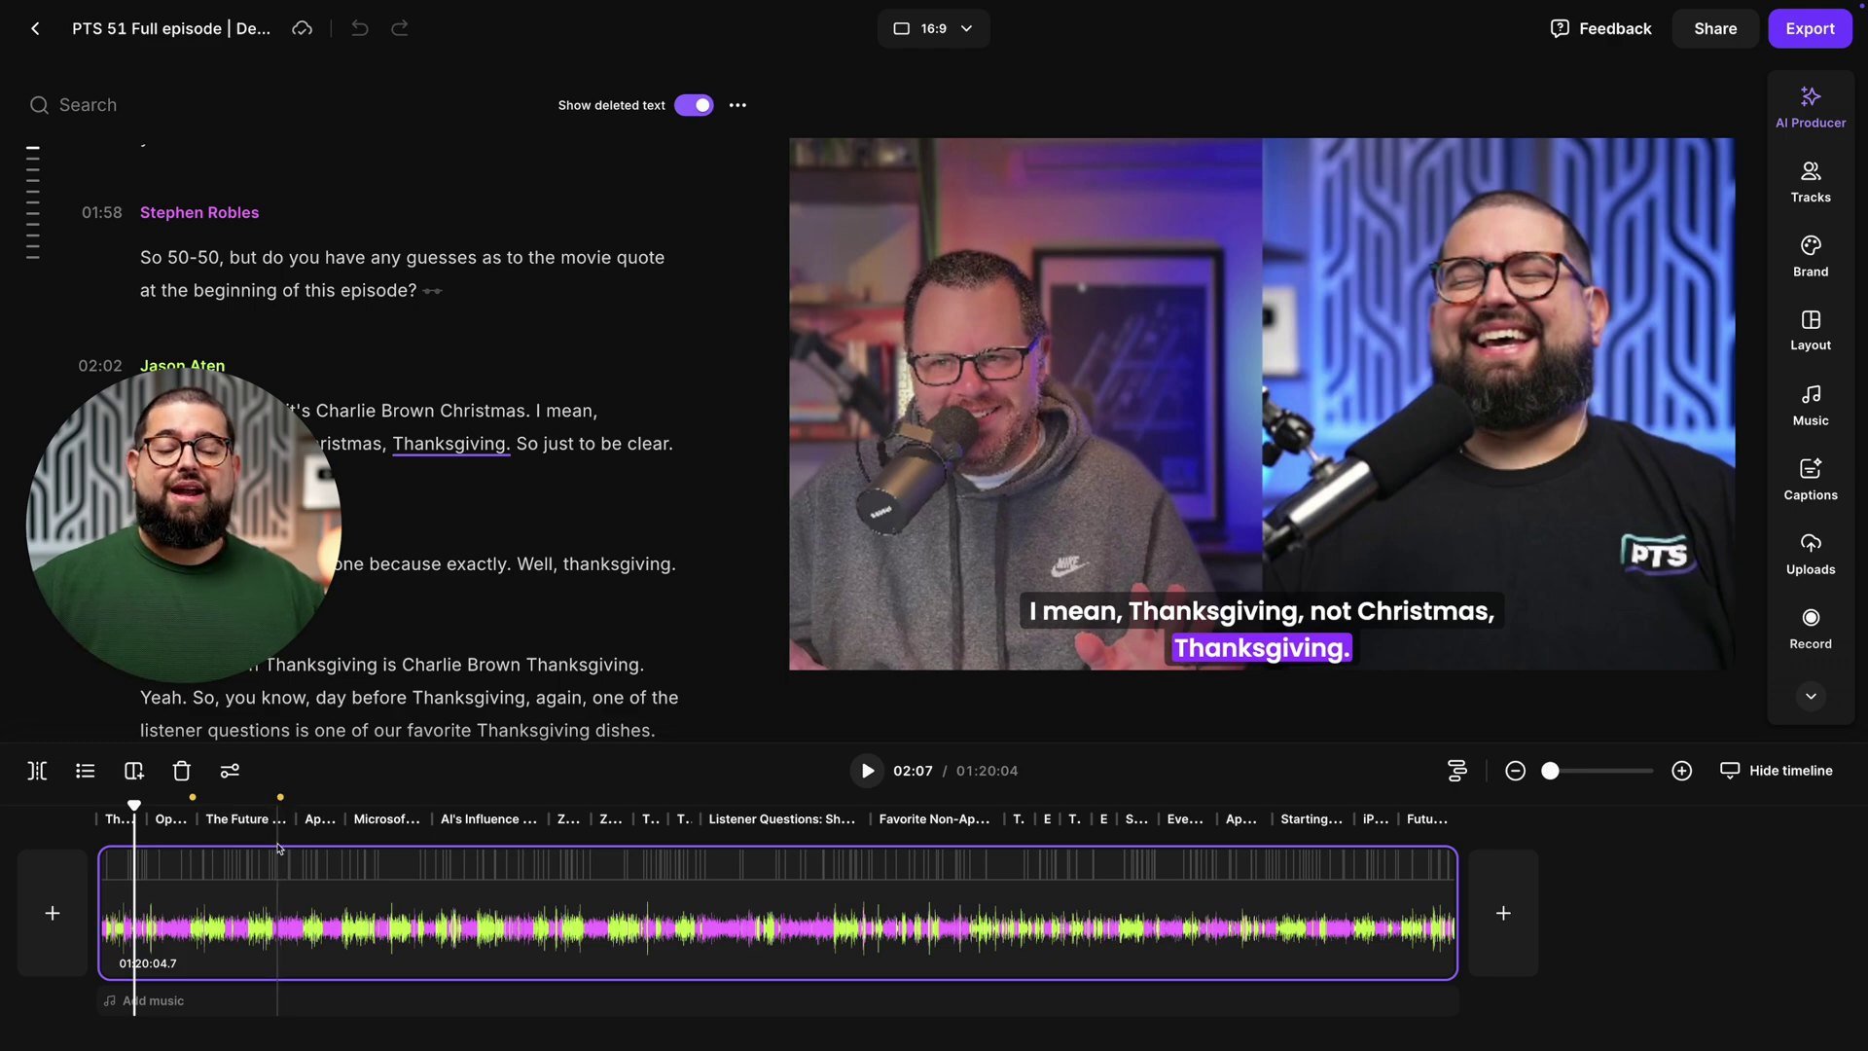
pyautogui.click(282, 942)
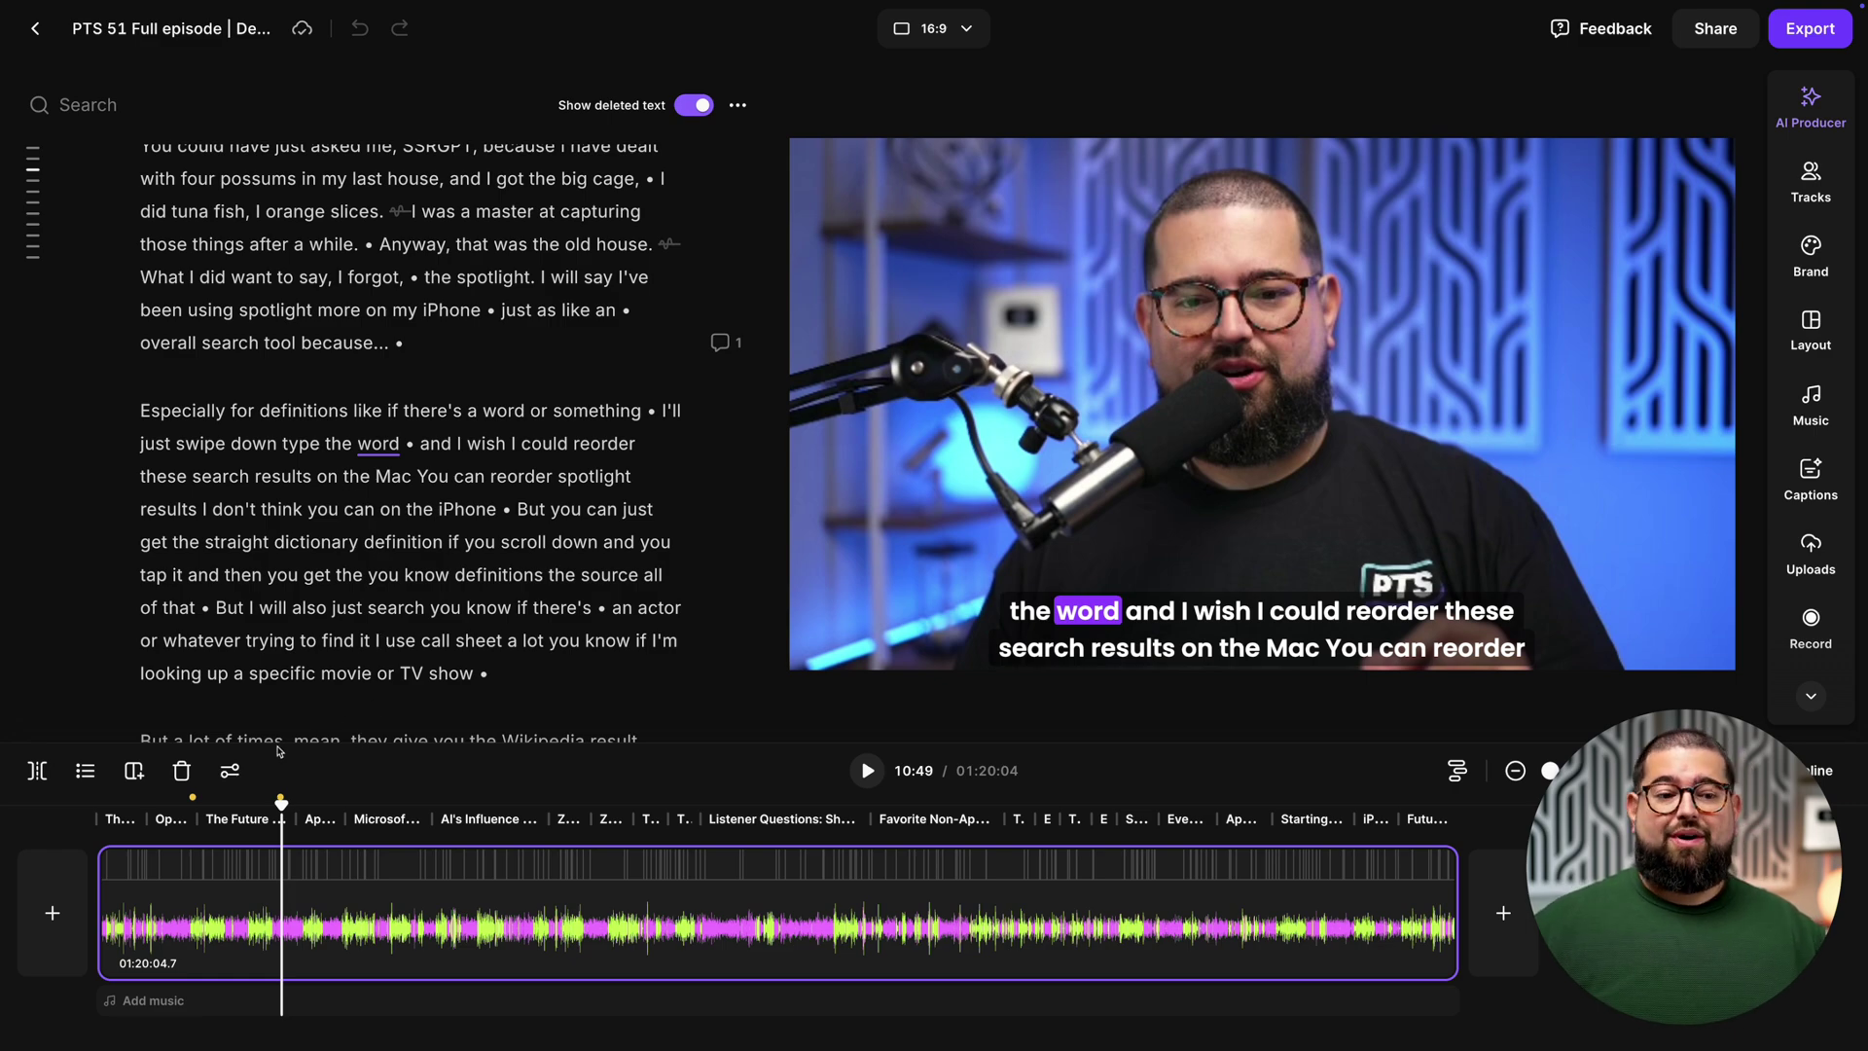
# Copy the episode's chapters list from the transcript options menu to the clipboard
pyautogui.click(1682, 771)
pyautogui.click(1682, 770)
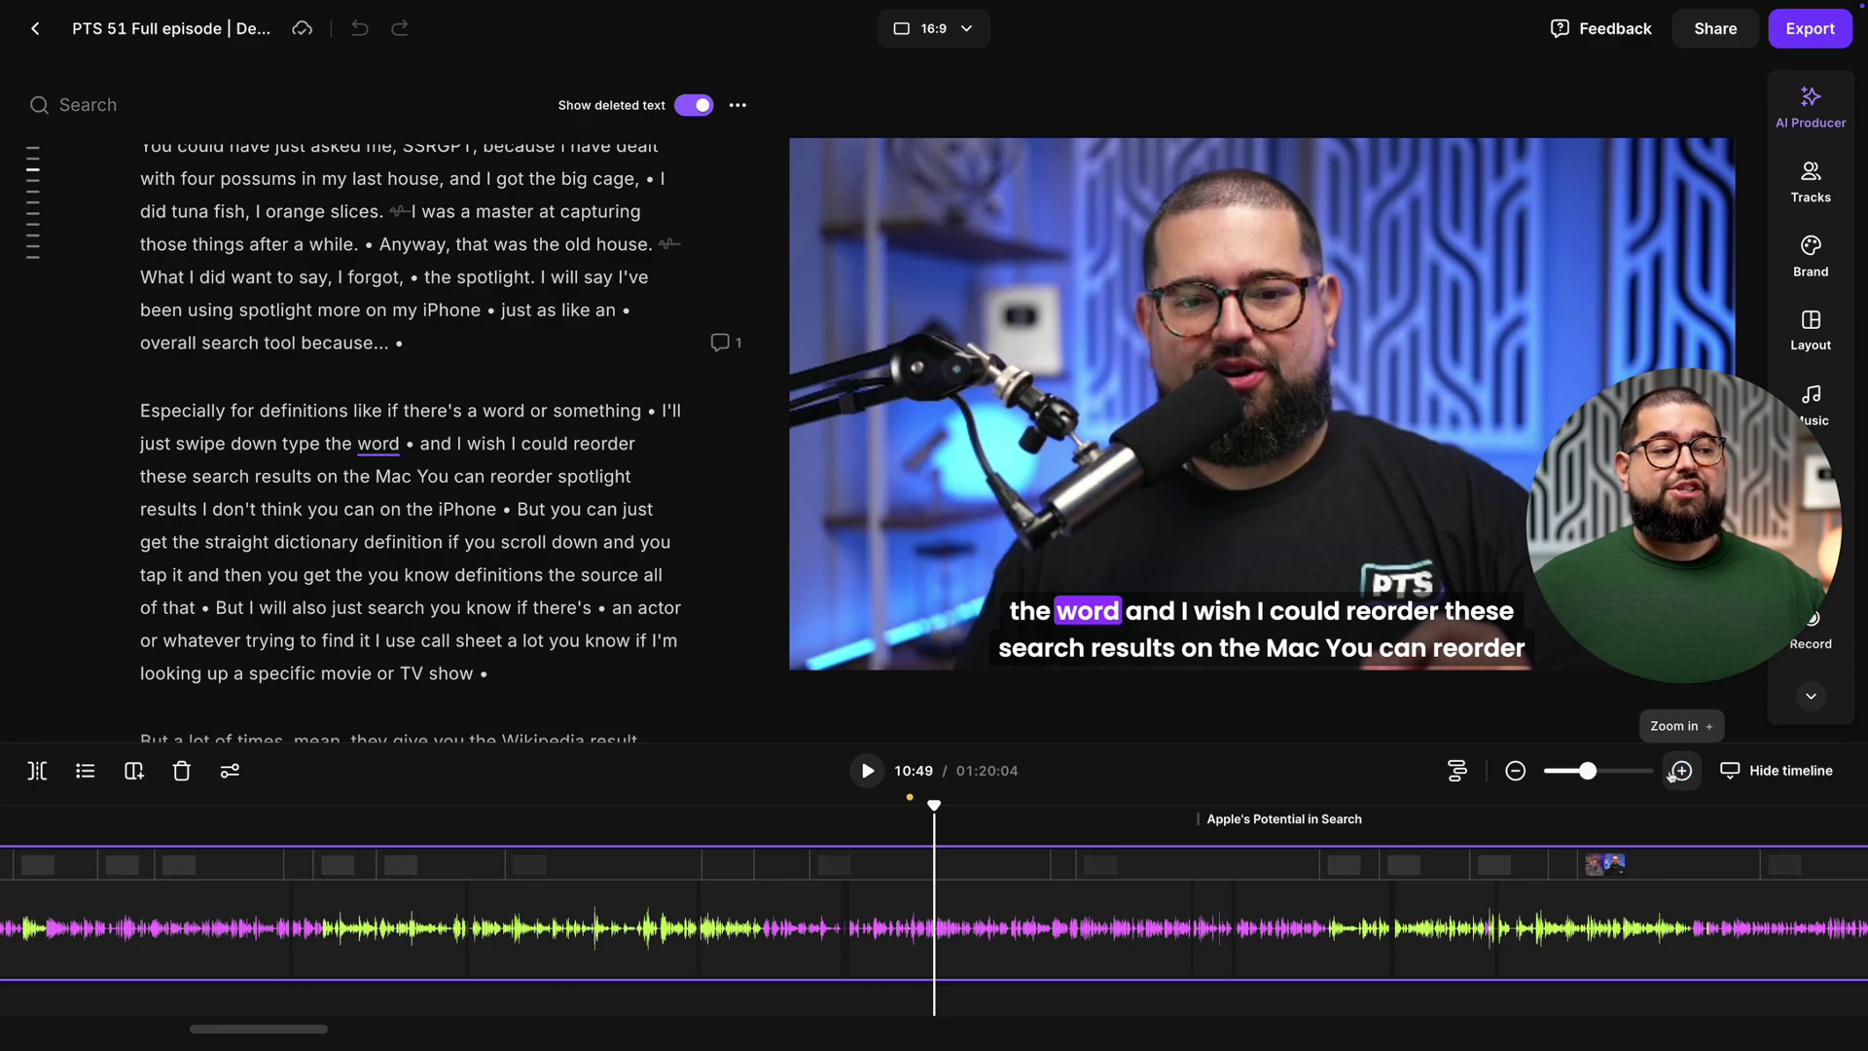
pyautogui.hscroll(5, 1409, 867)
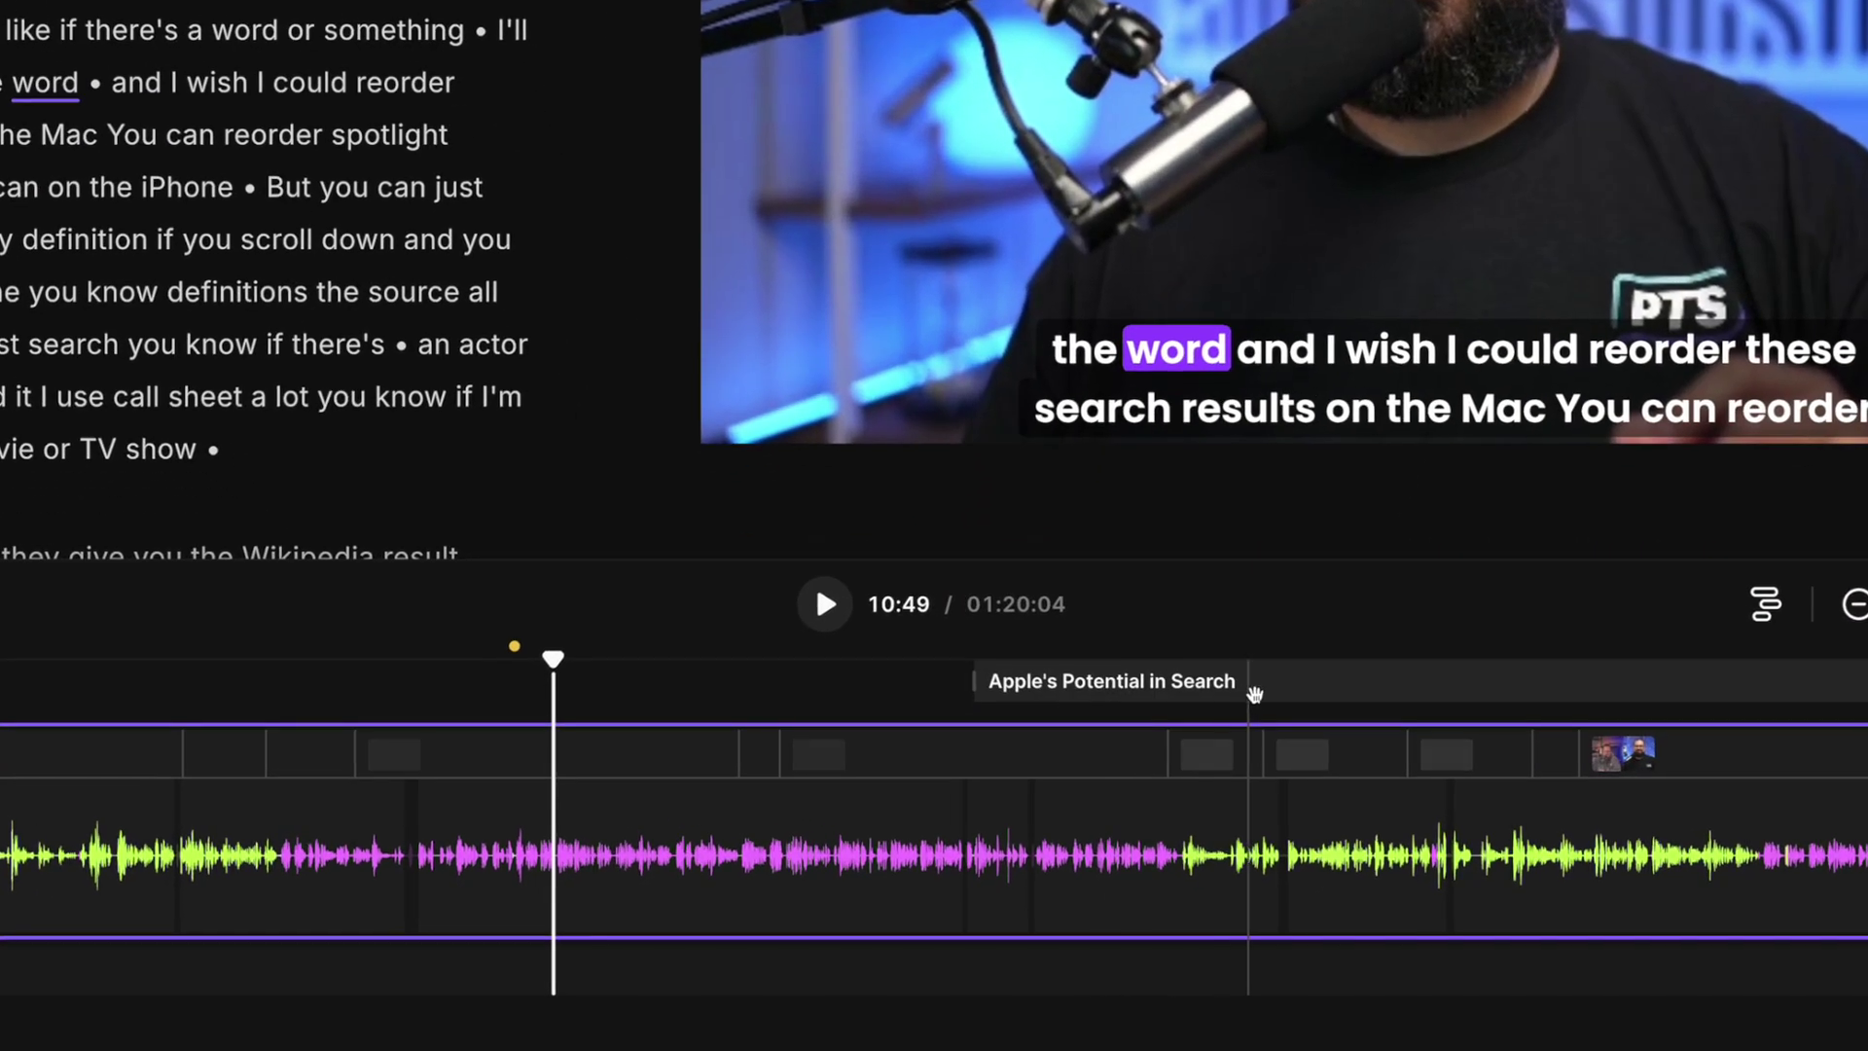
pyautogui.hscroll(5, 1255, 694)
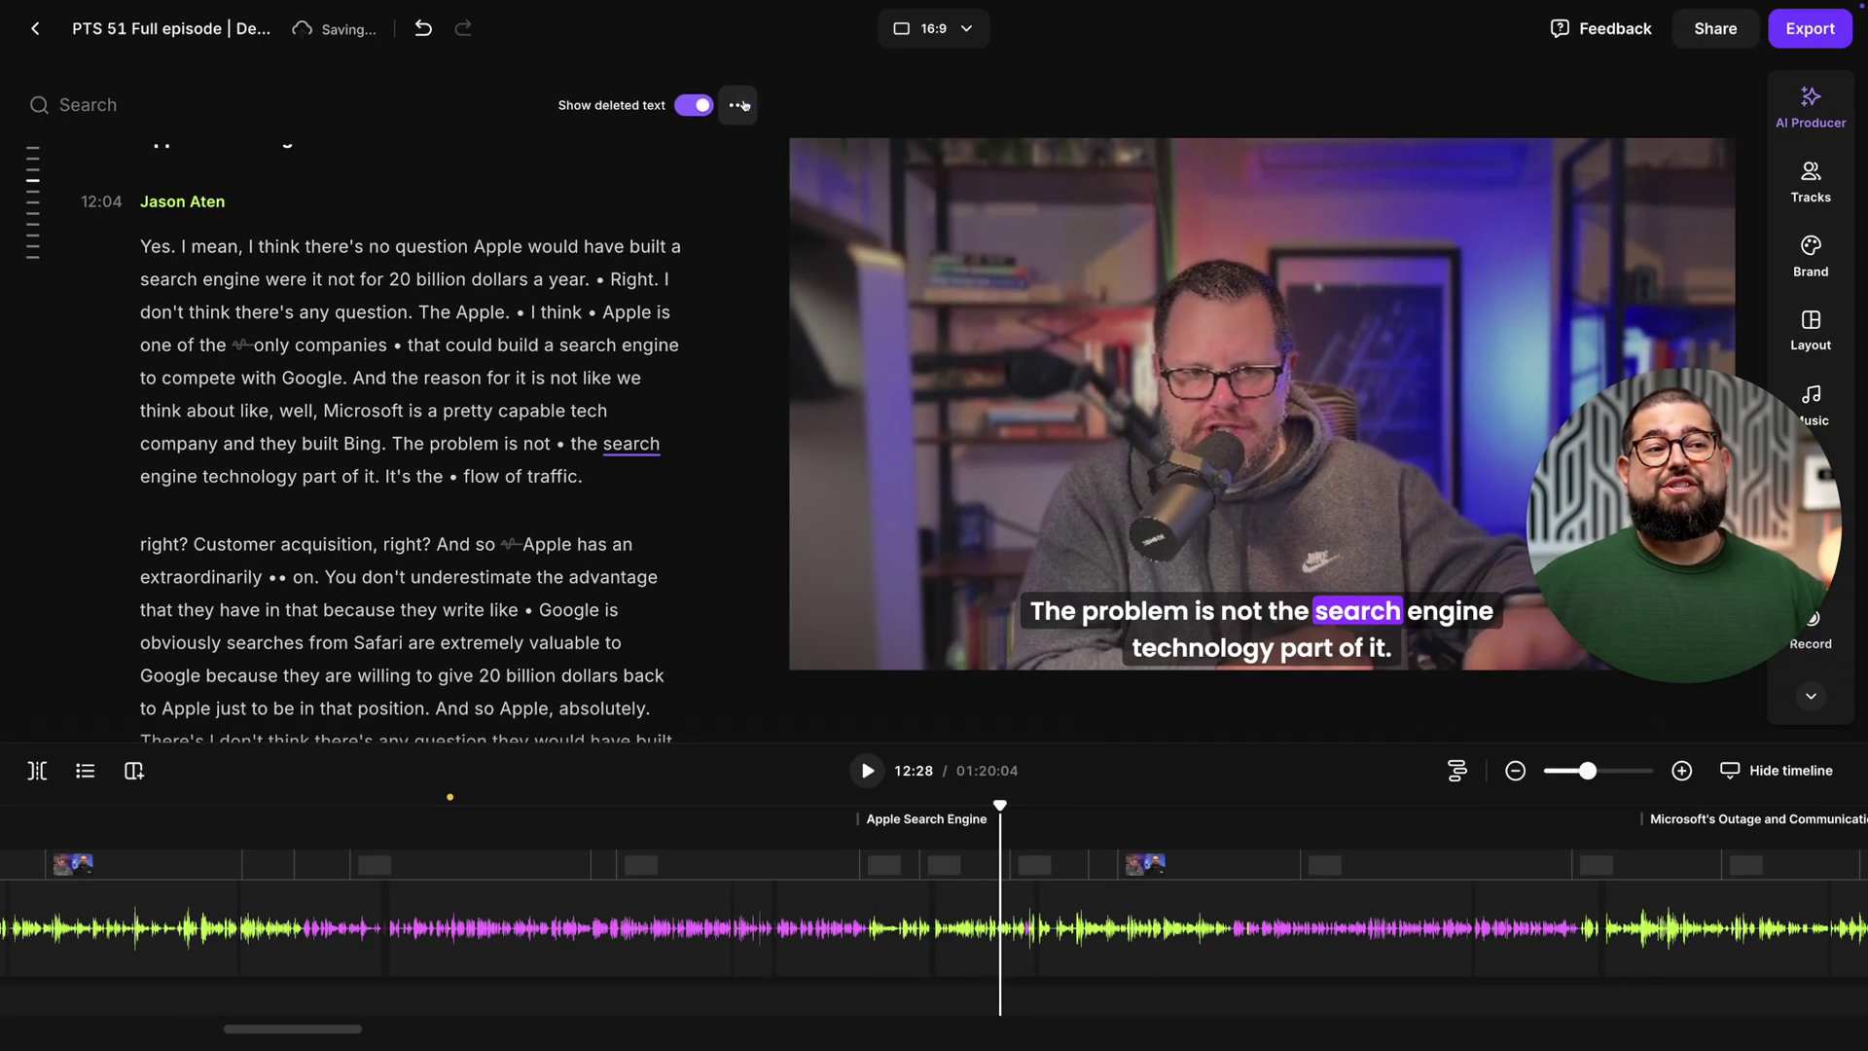
pyautogui.click(739, 104)
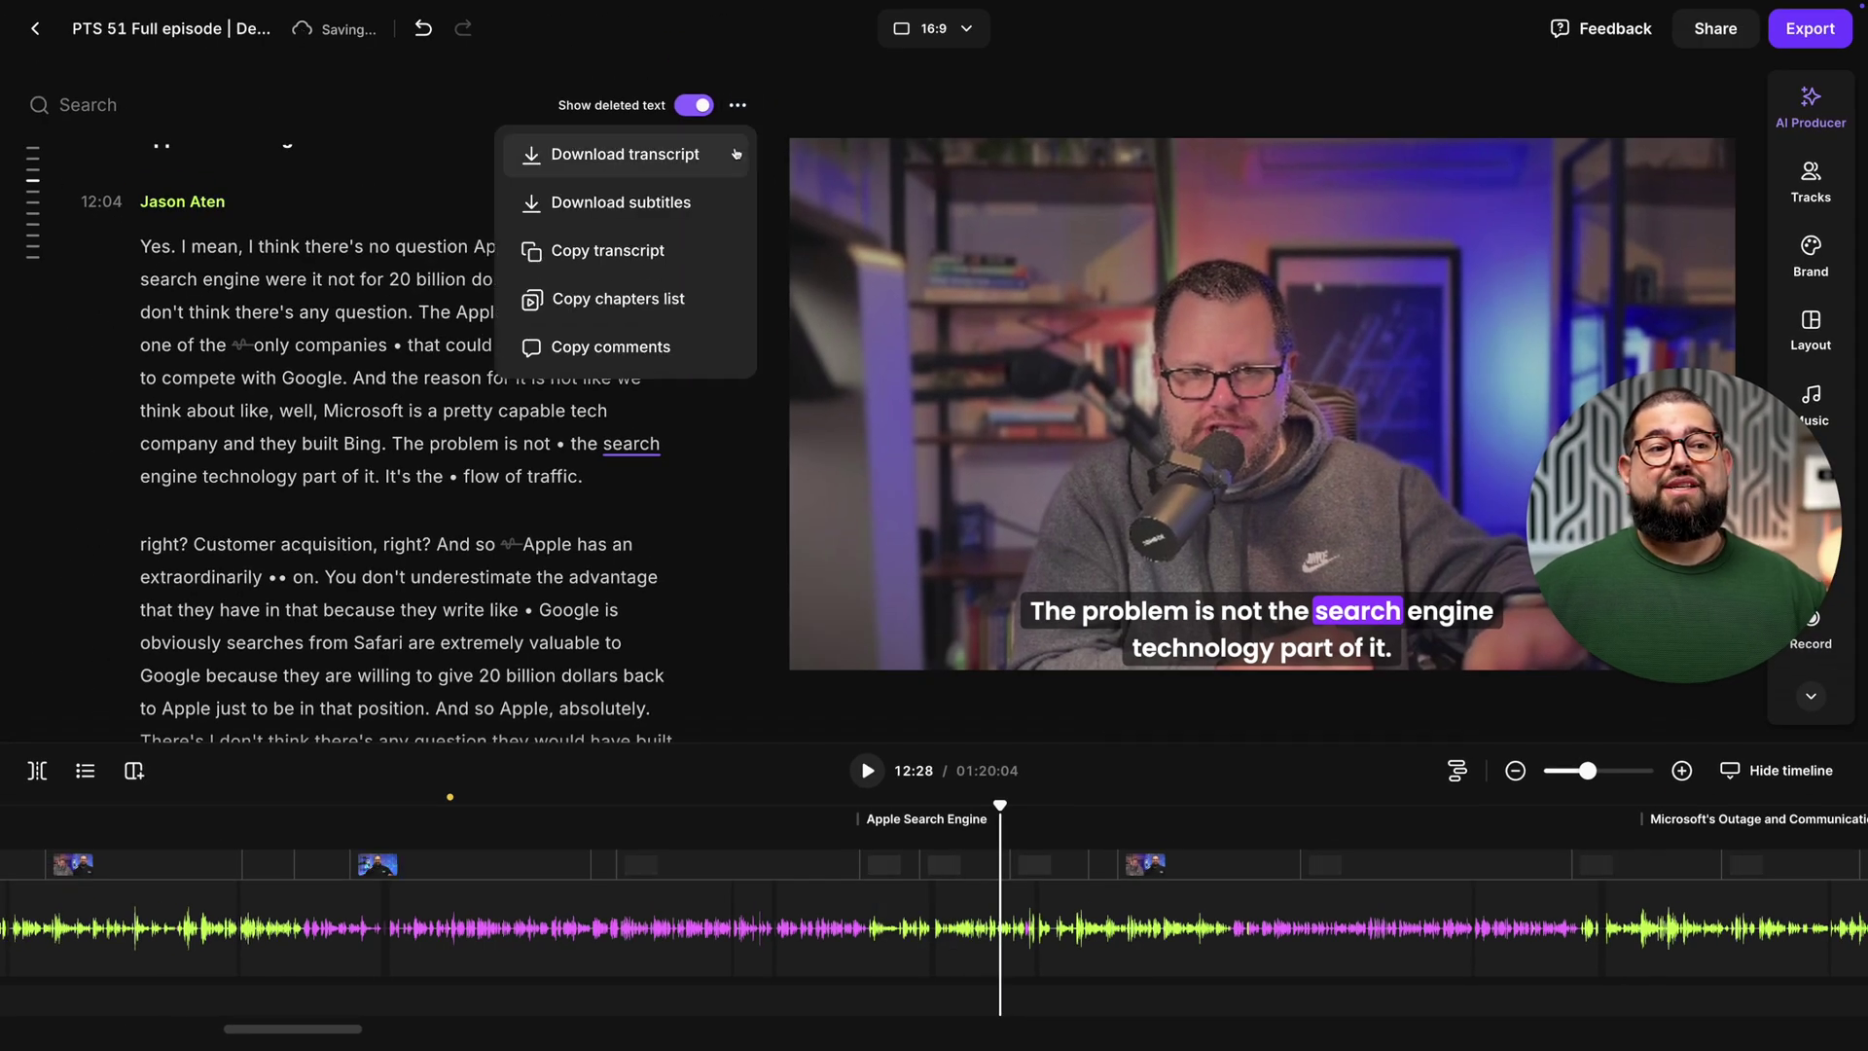
pyautogui.click(654, 292)
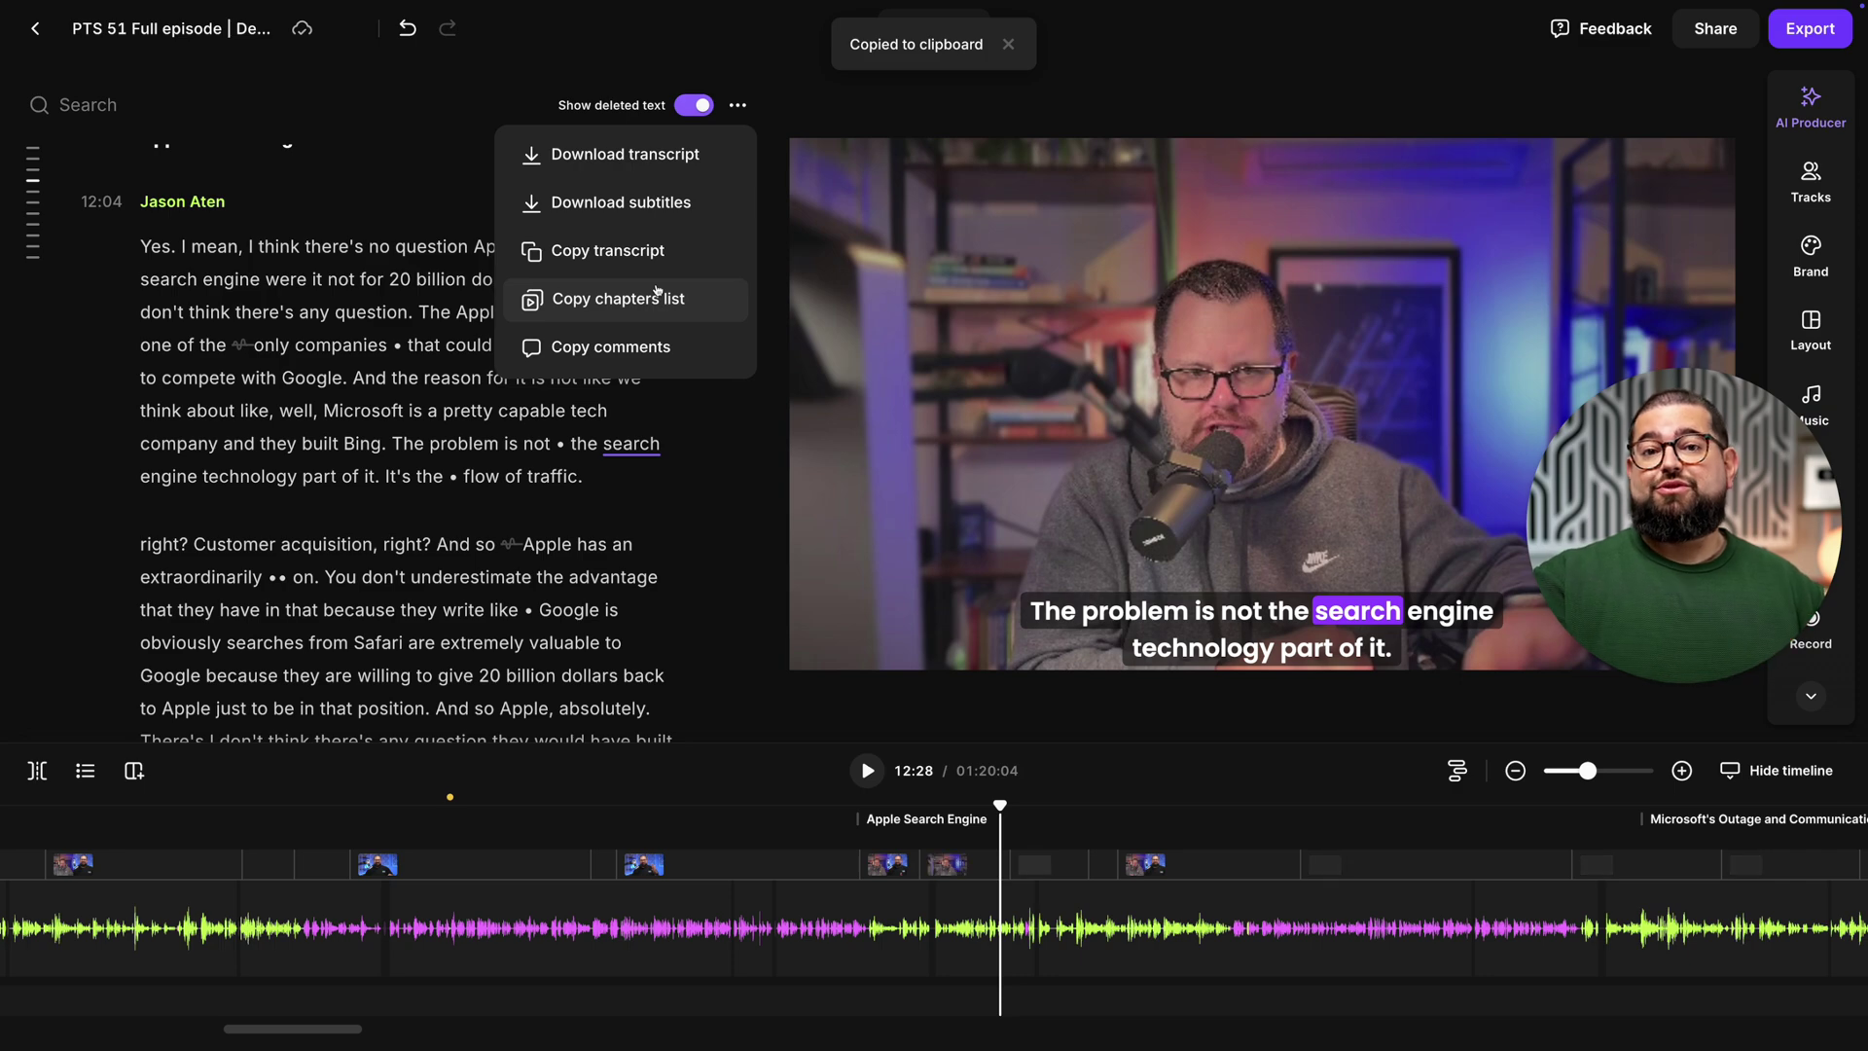
pyautogui.hscroll(-10, 226, 956)
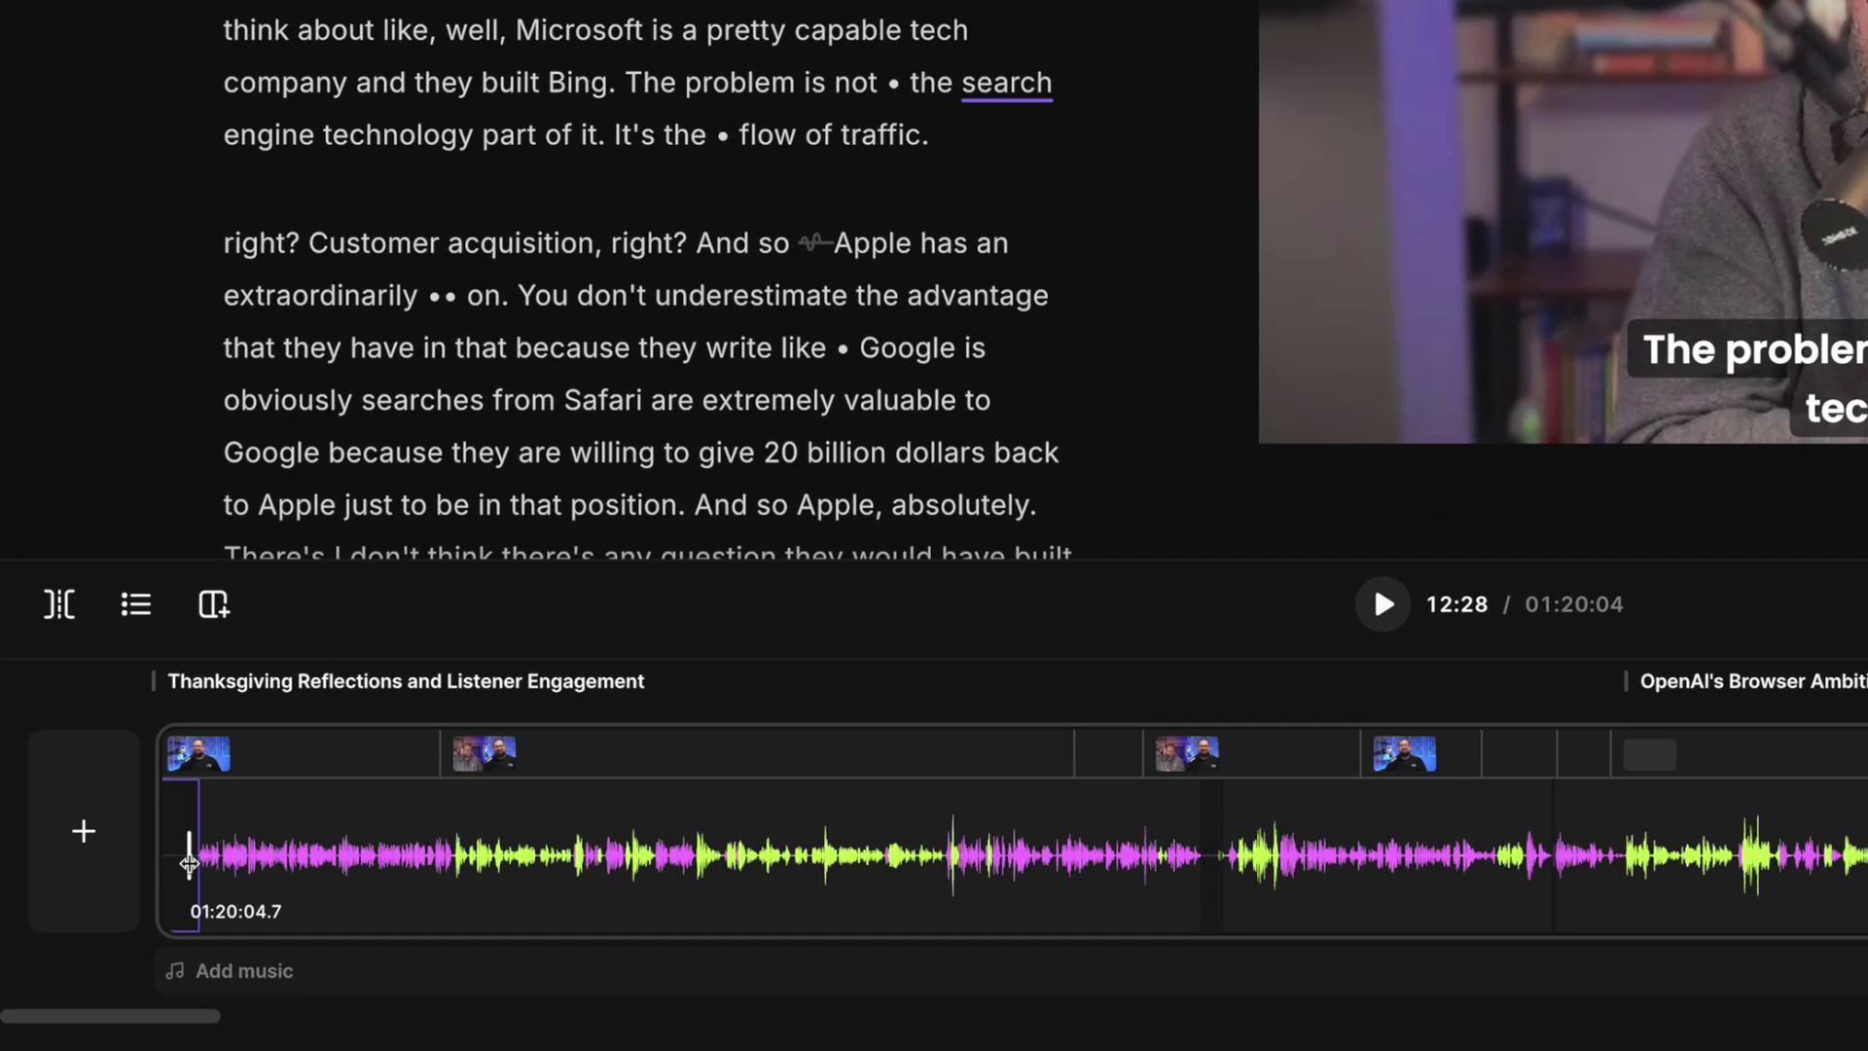
# Delete the intro passage from 'Welcome to Primary Technology' through 'social media.'
pyautogui.click(216, 872)
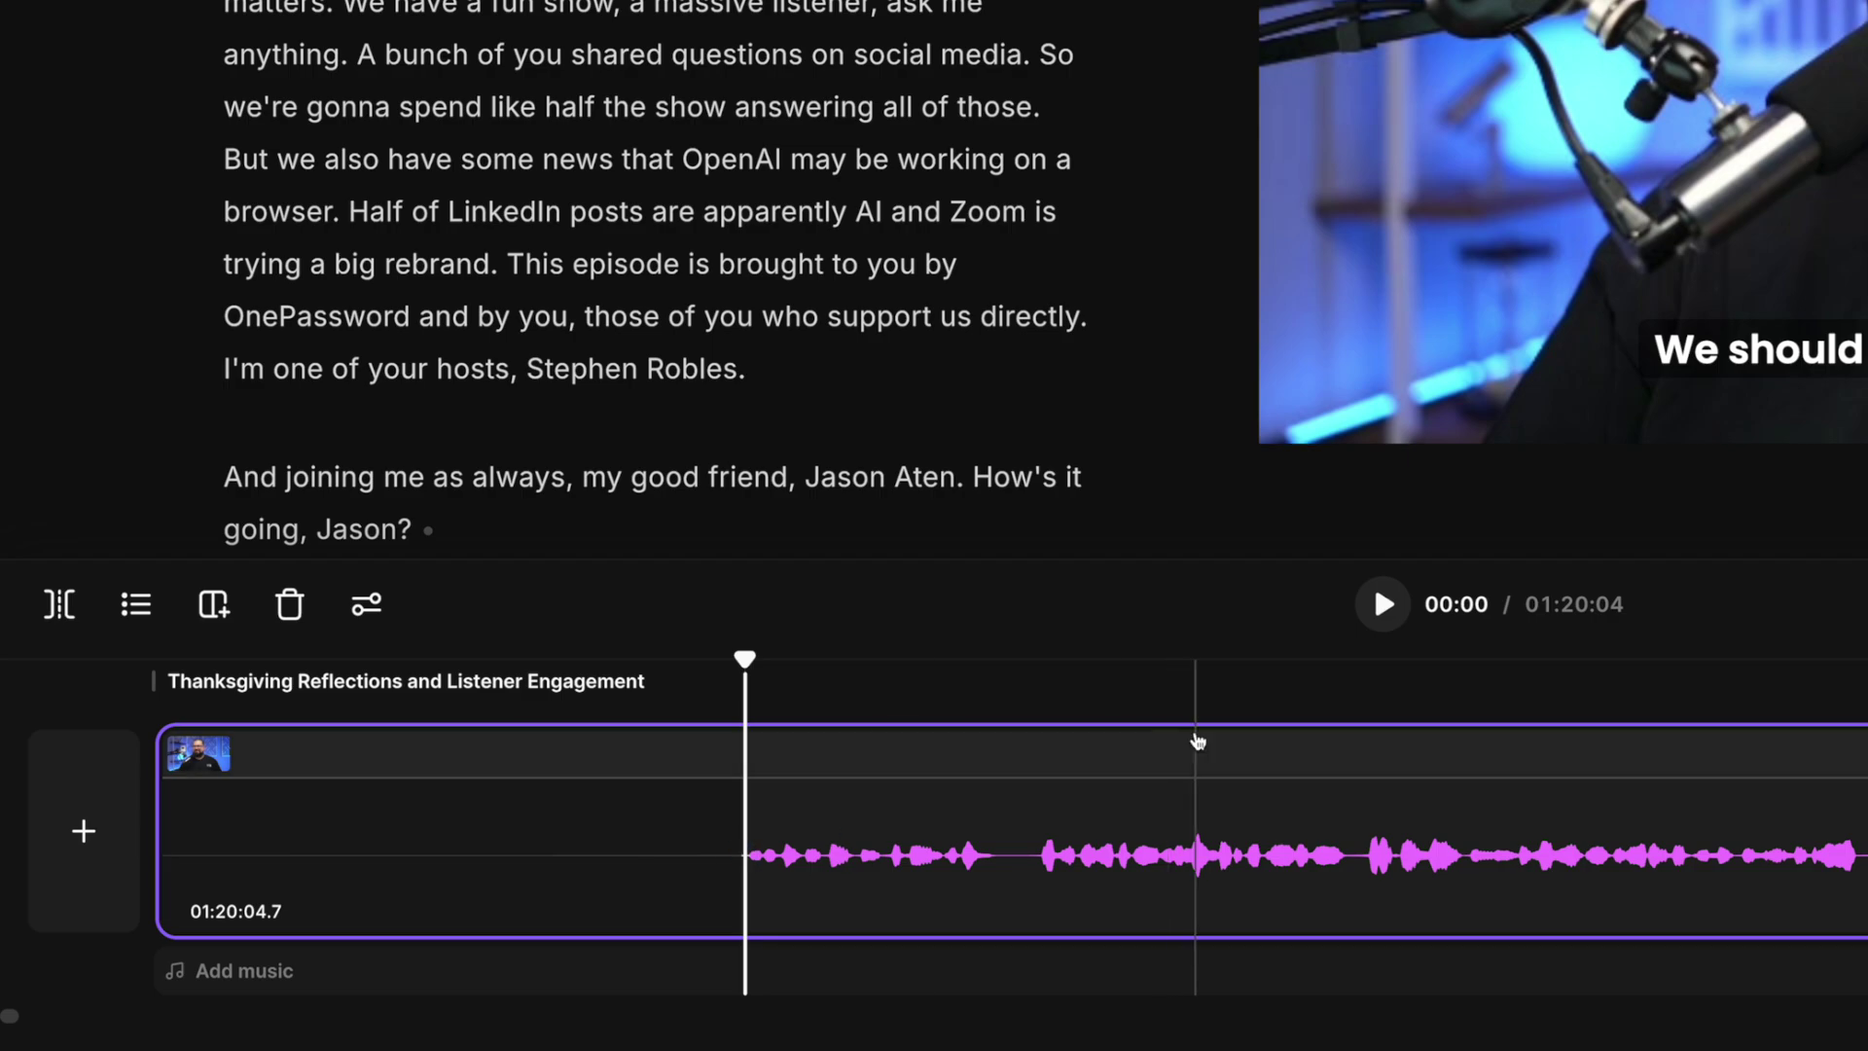
pyautogui.click(1383, 604)
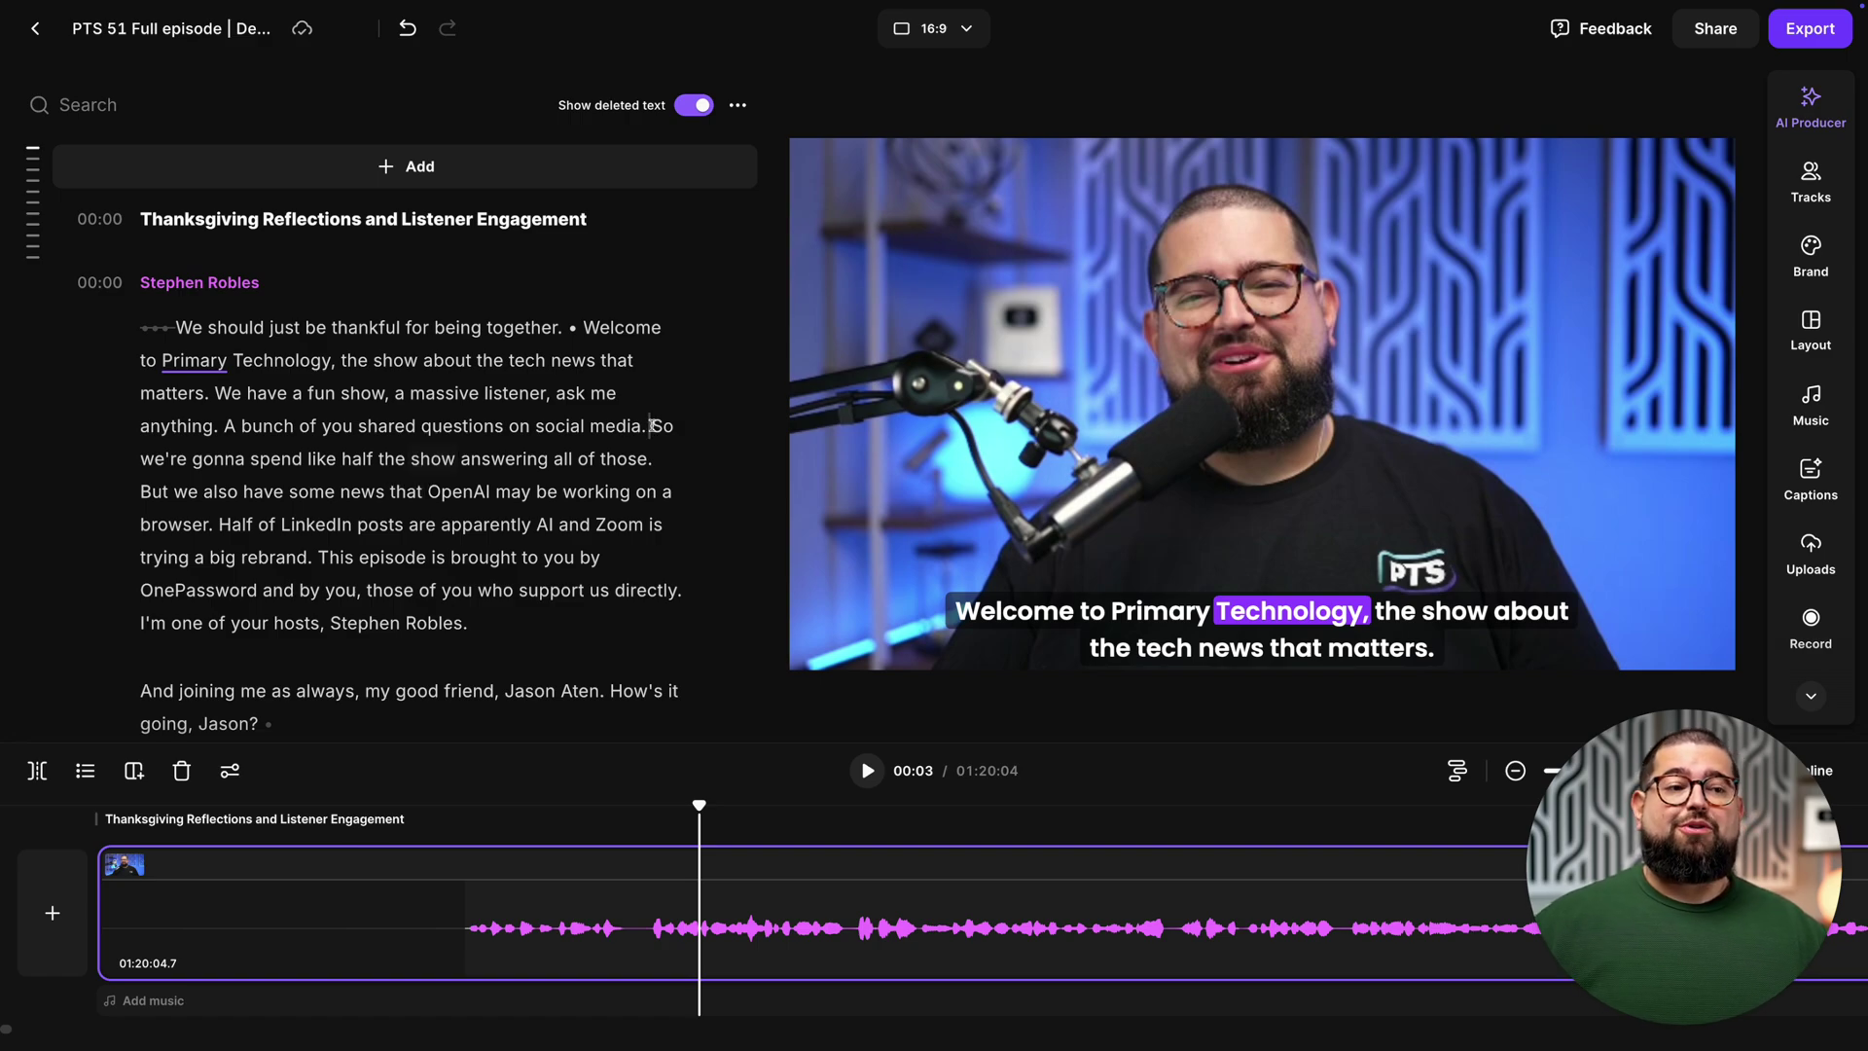
pyautogui.moveTo(588, 328); pyautogui.dragTo(637, 425)
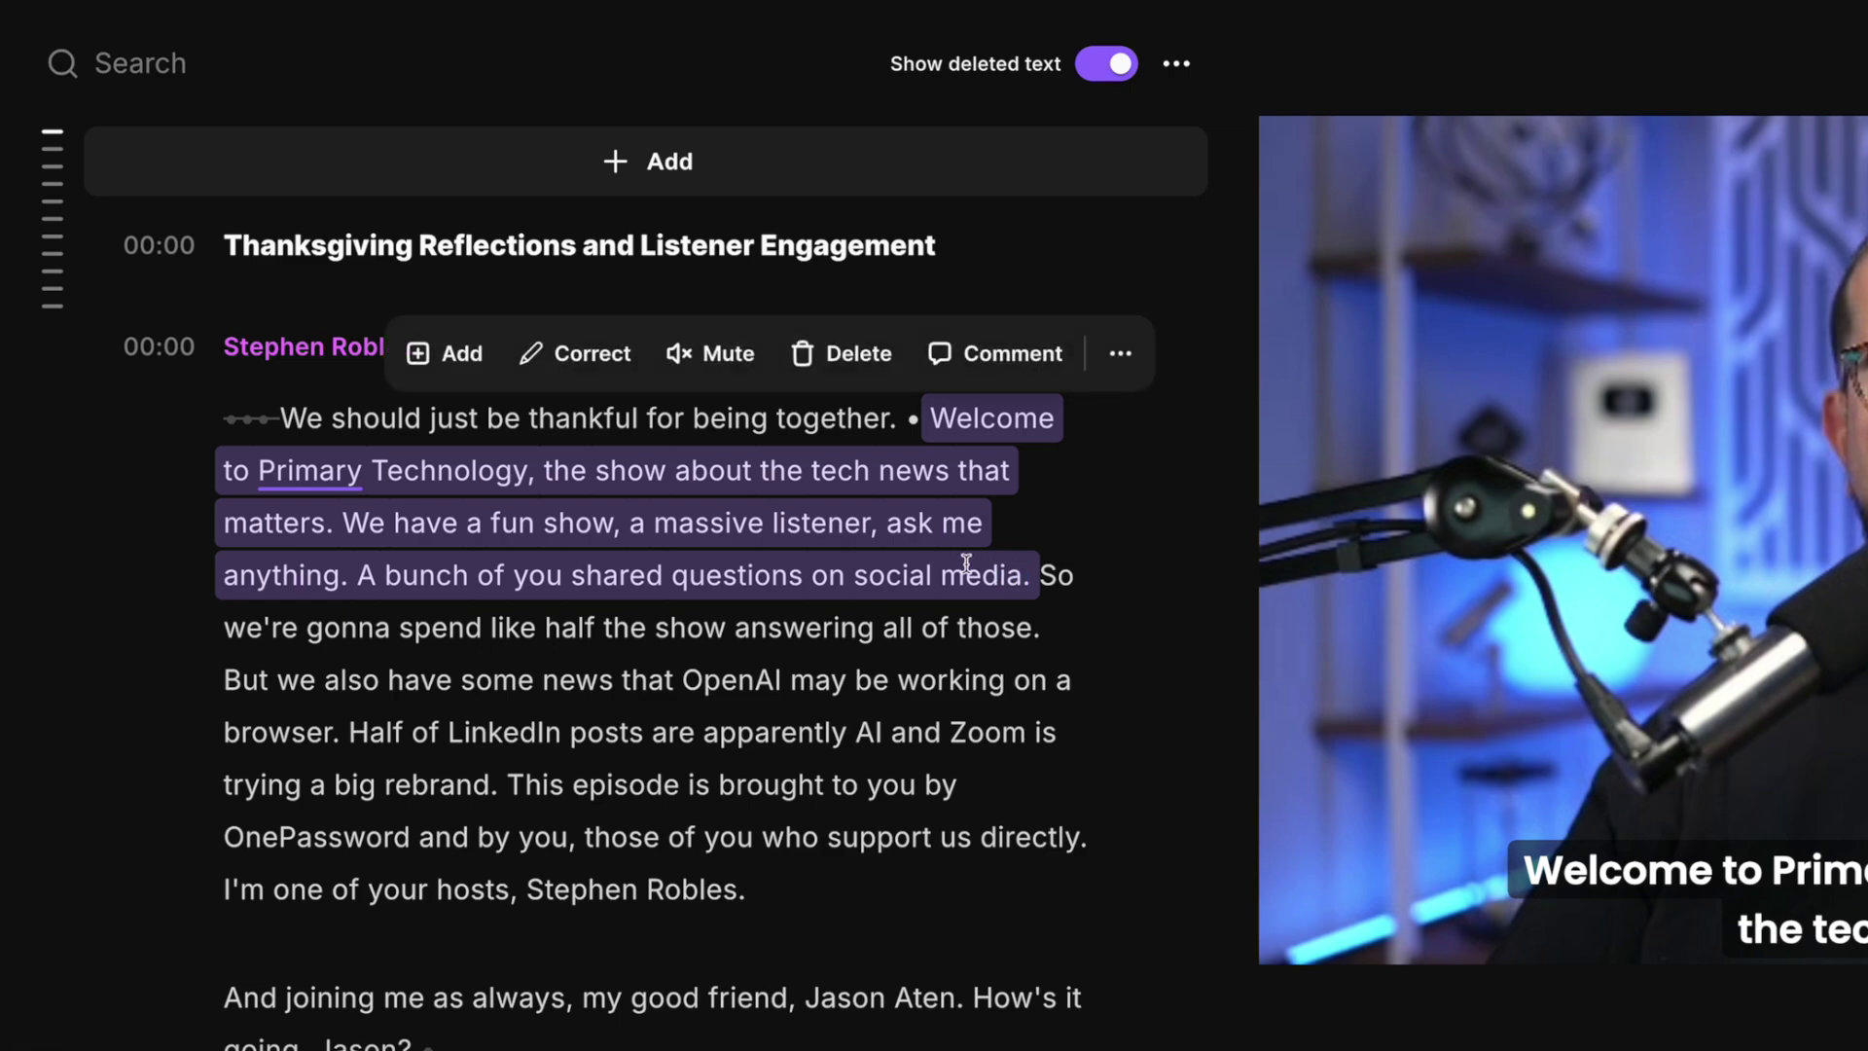
pyautogui.click(849, 356)
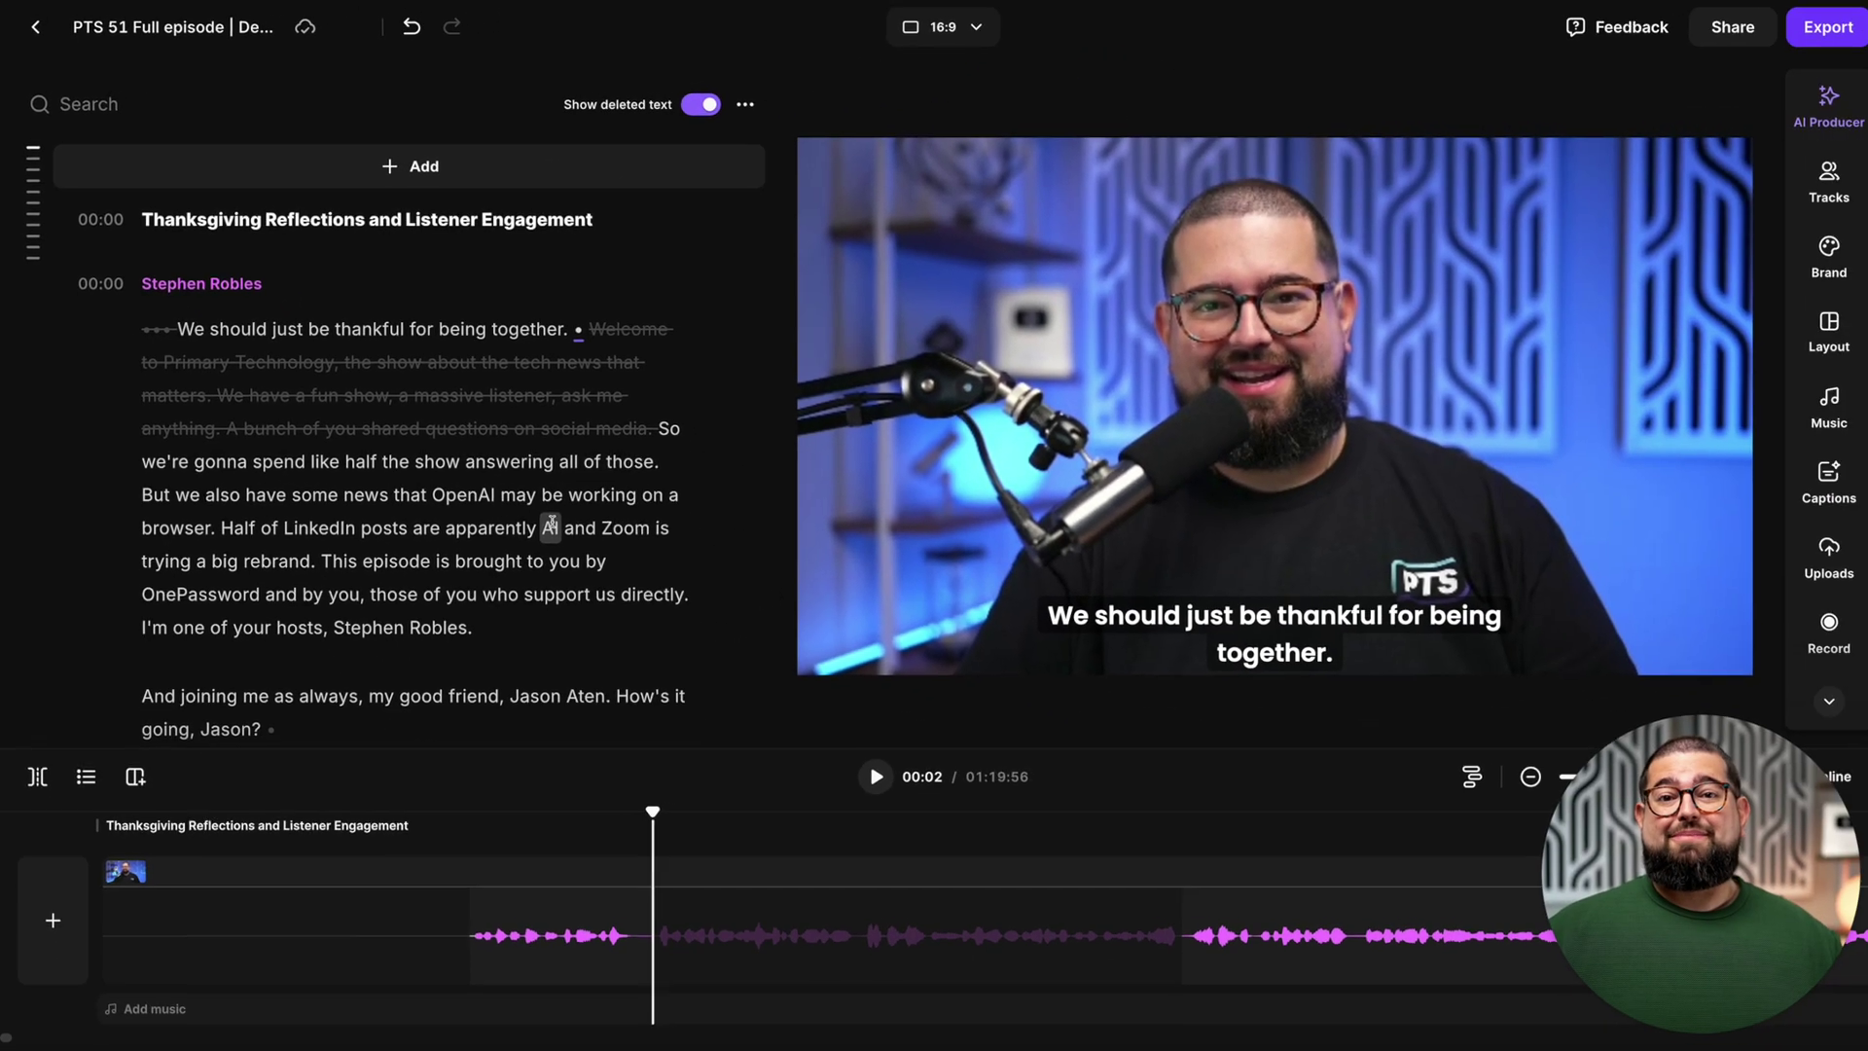
# Export the full episode video at 2160p 4K quality
pyautogui.click(841, 684)
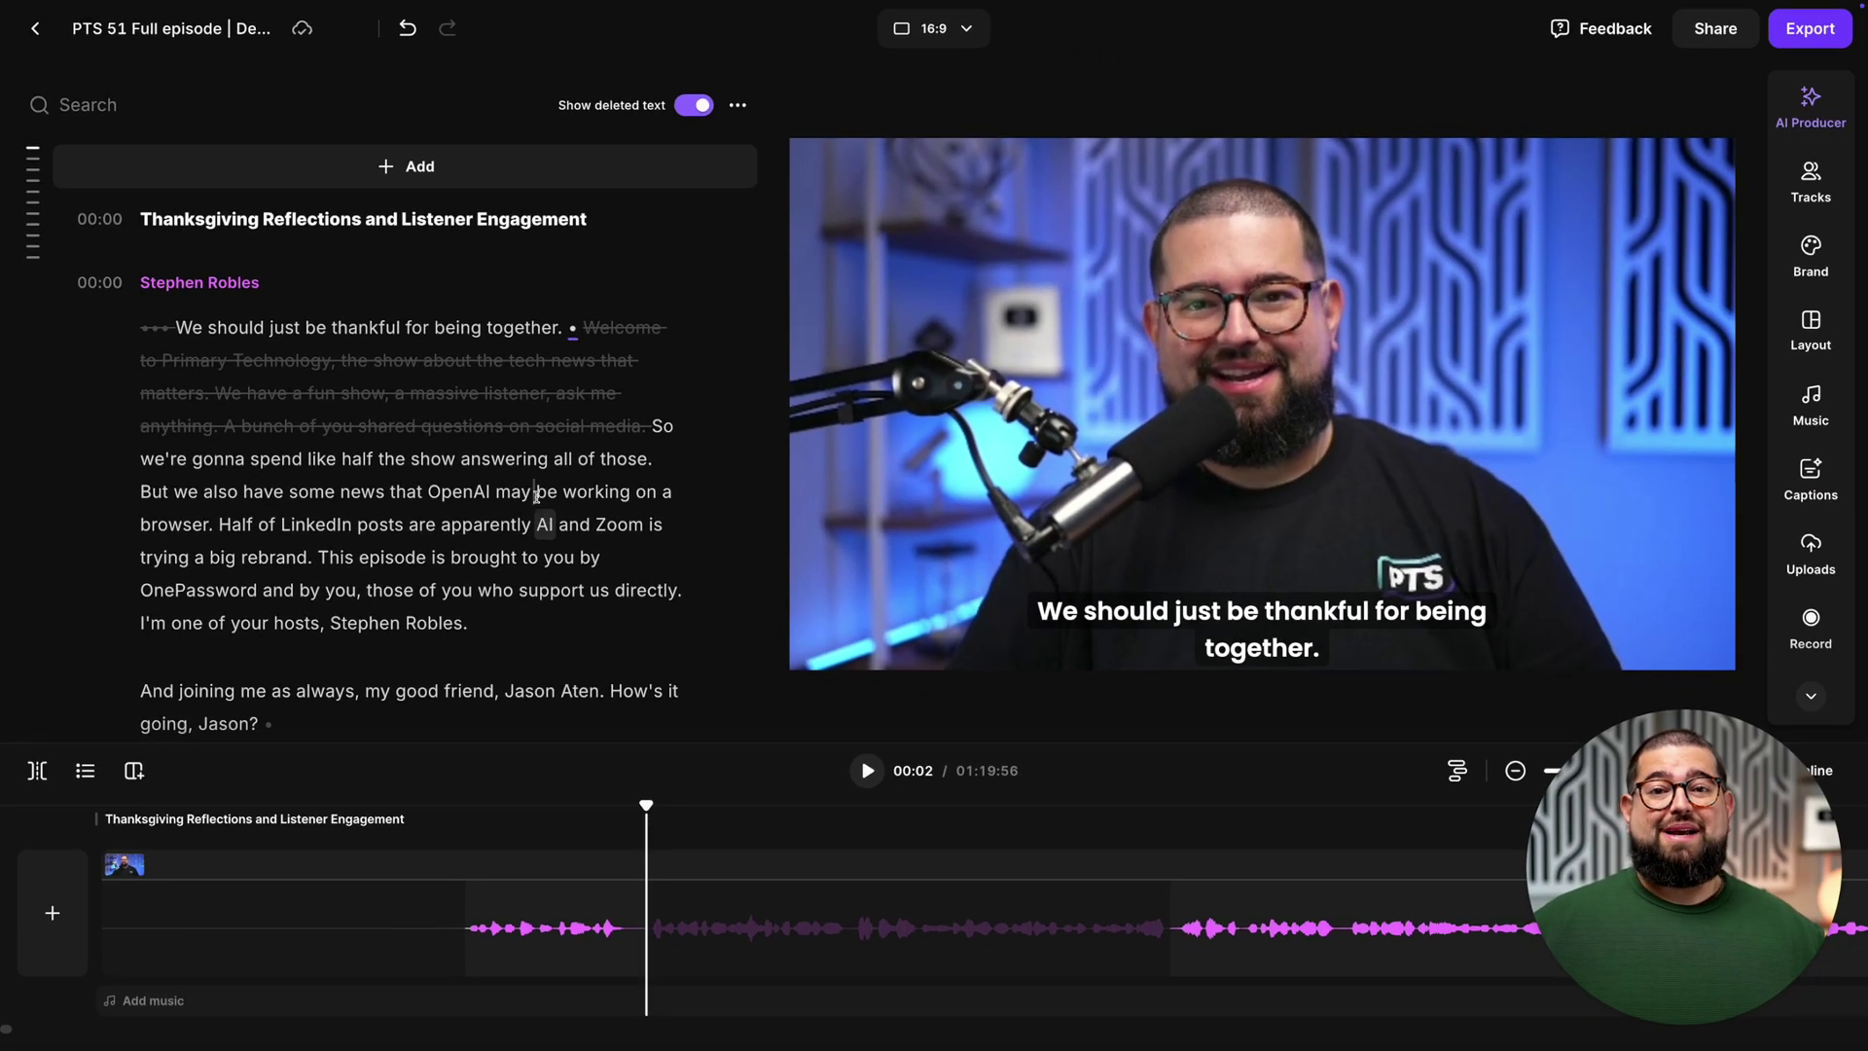
pyautogui.click(1813, 30)
pyautogui.click(1772, 218)
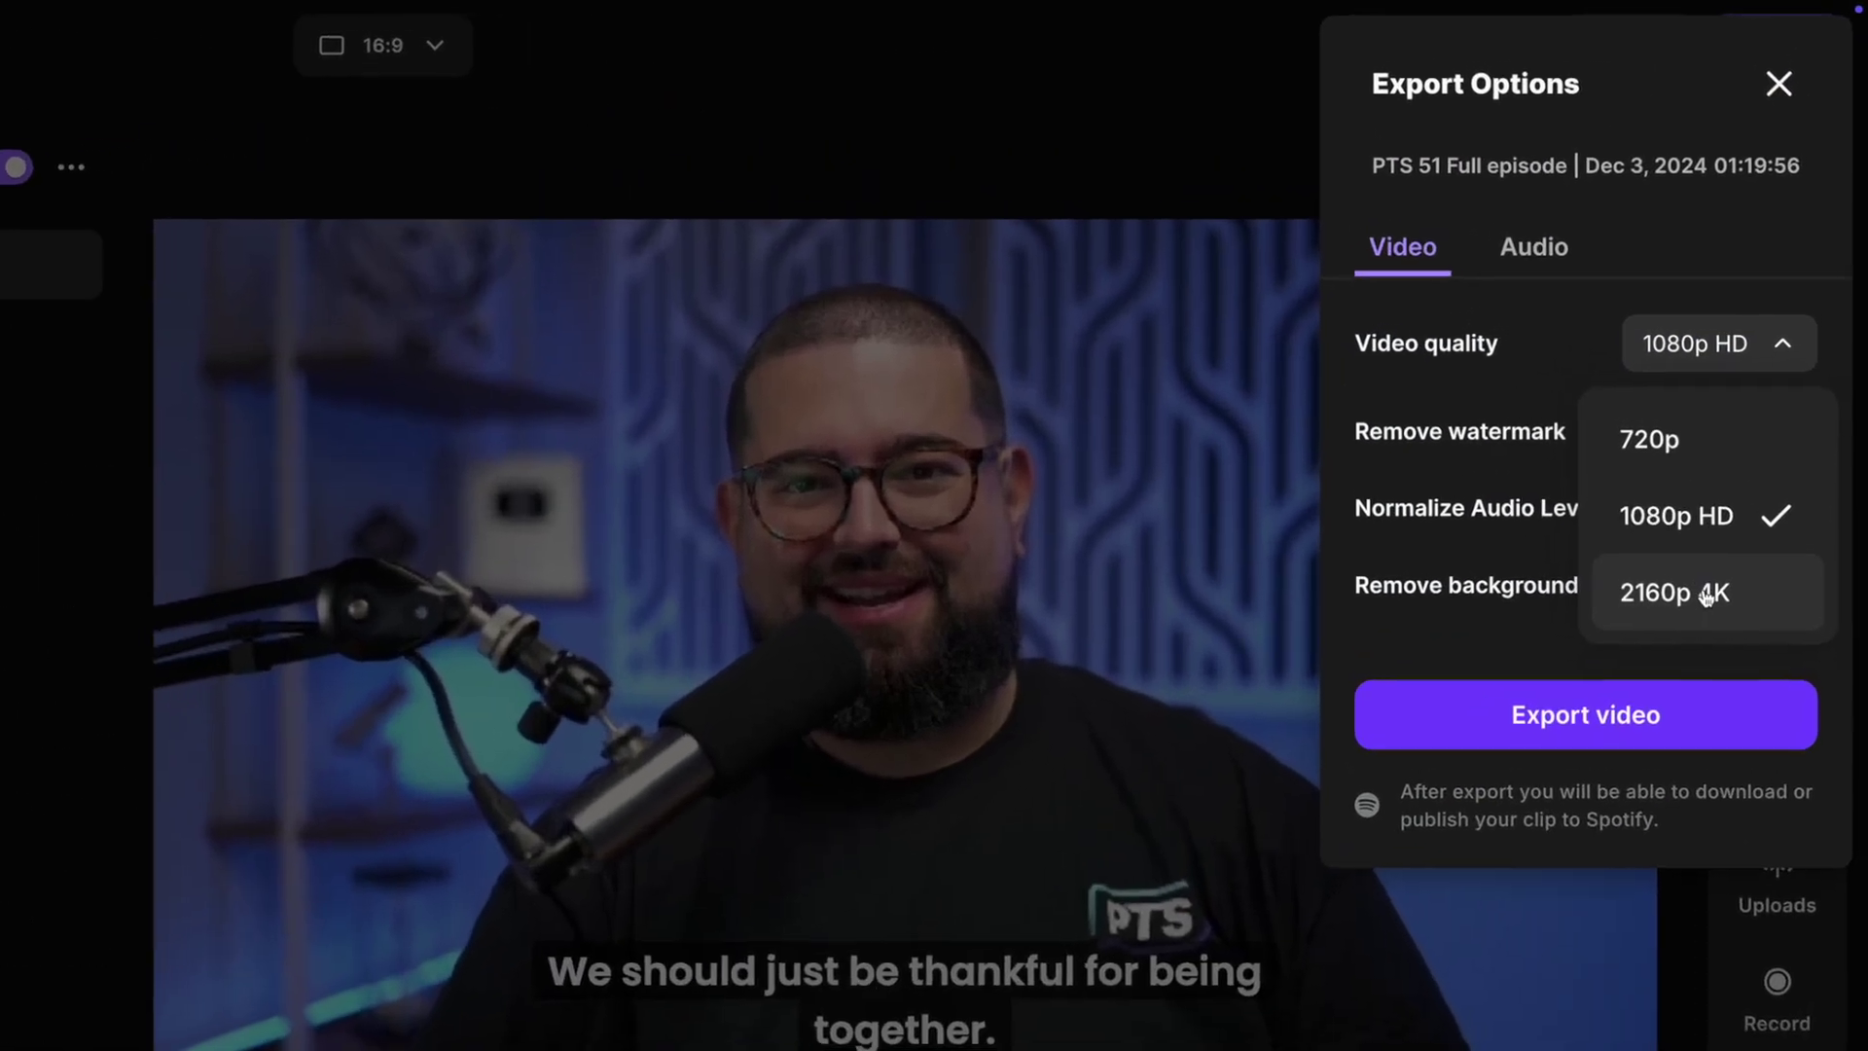
pyautogui.click(1764, 375)
pyautogui.click(1659, 720)
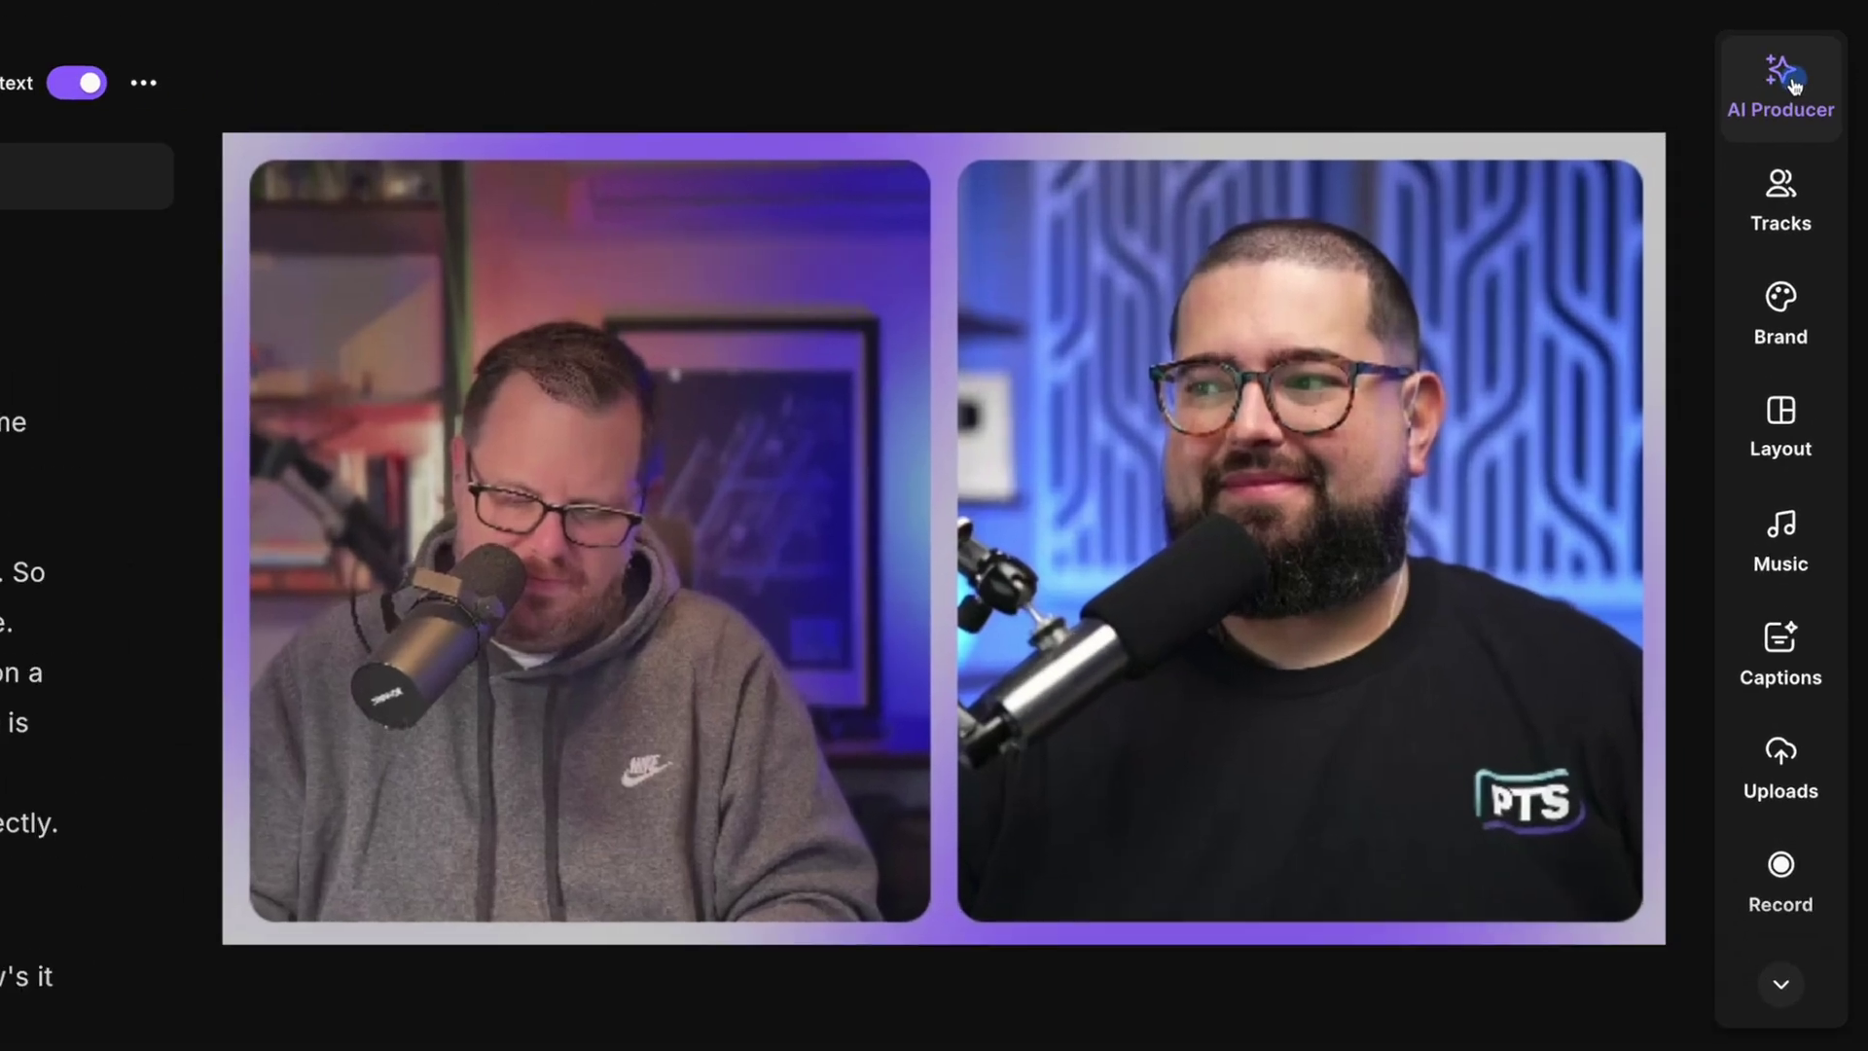
# Try AI Producer pace settings Fast and Super fast, settle on Balanced, then pick filler-word removal
pyautogui.click(1819, 99)
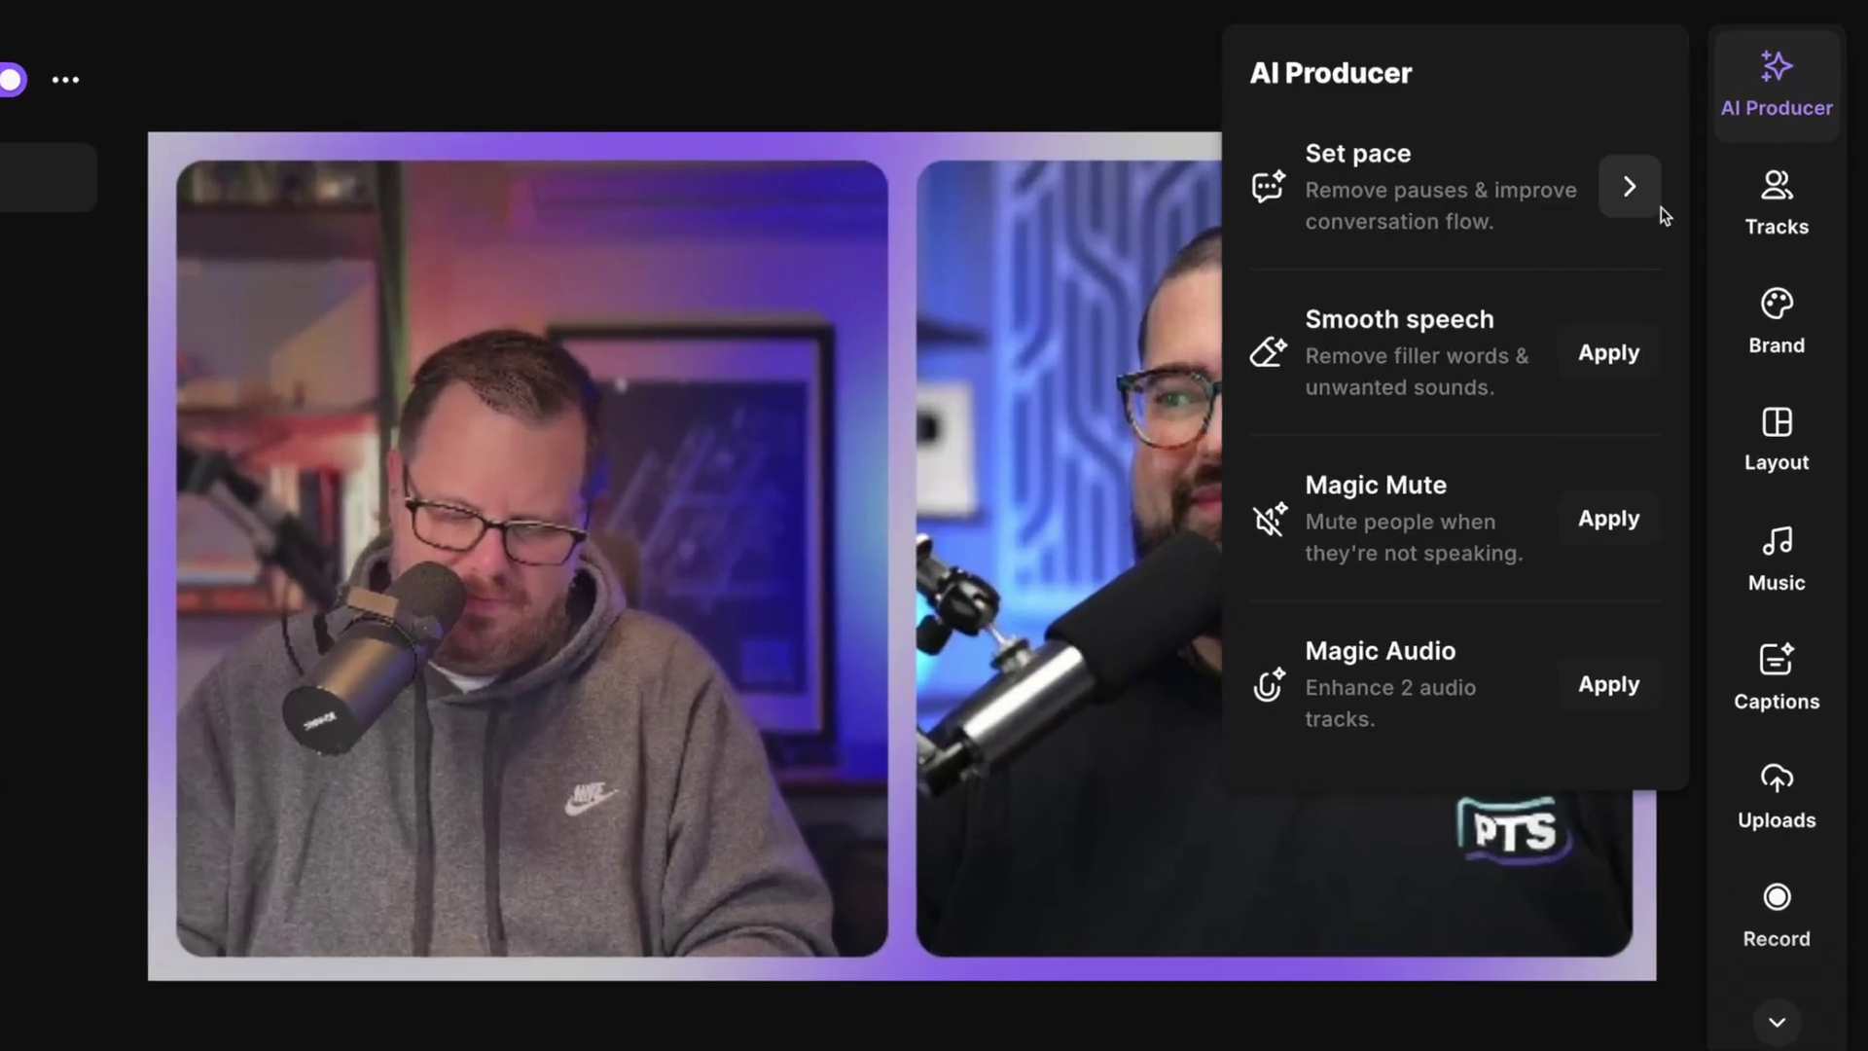
pyautogui.click(1630, 187)
pyautogui.click(1457, 341)
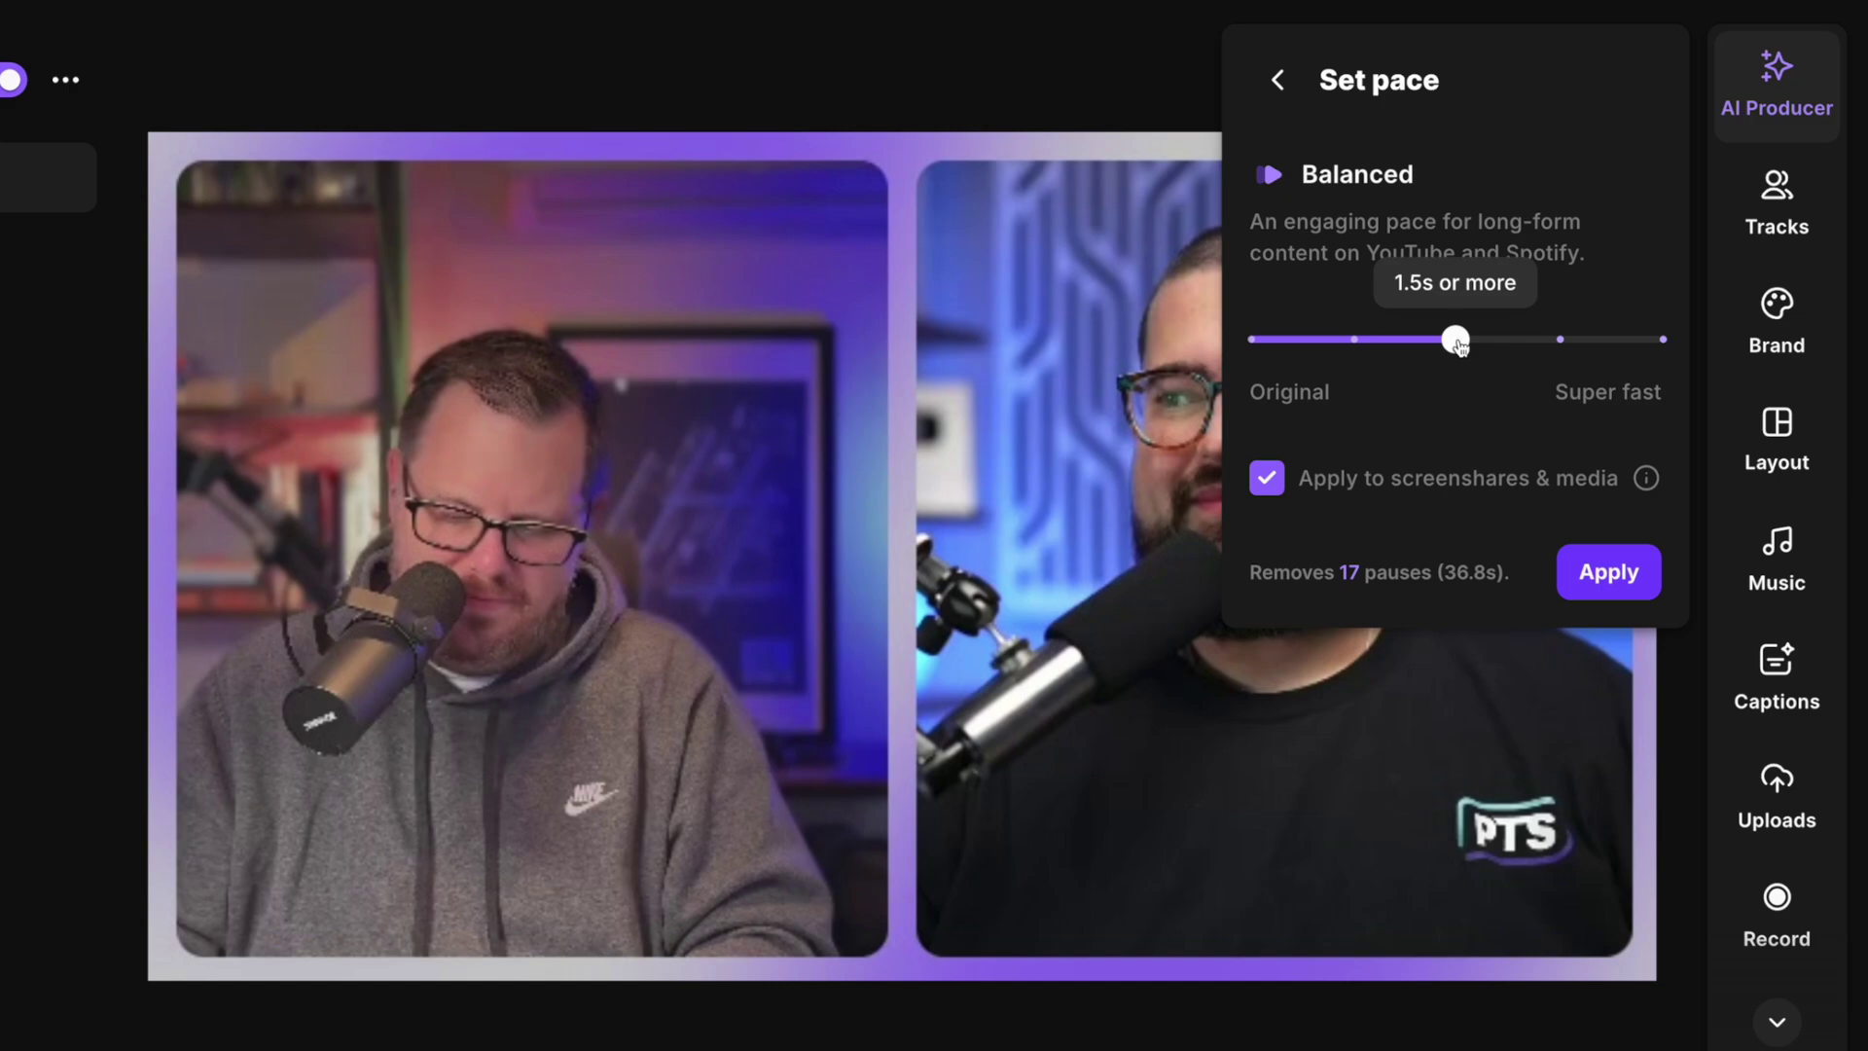
pyautogui.click(1559, 343)
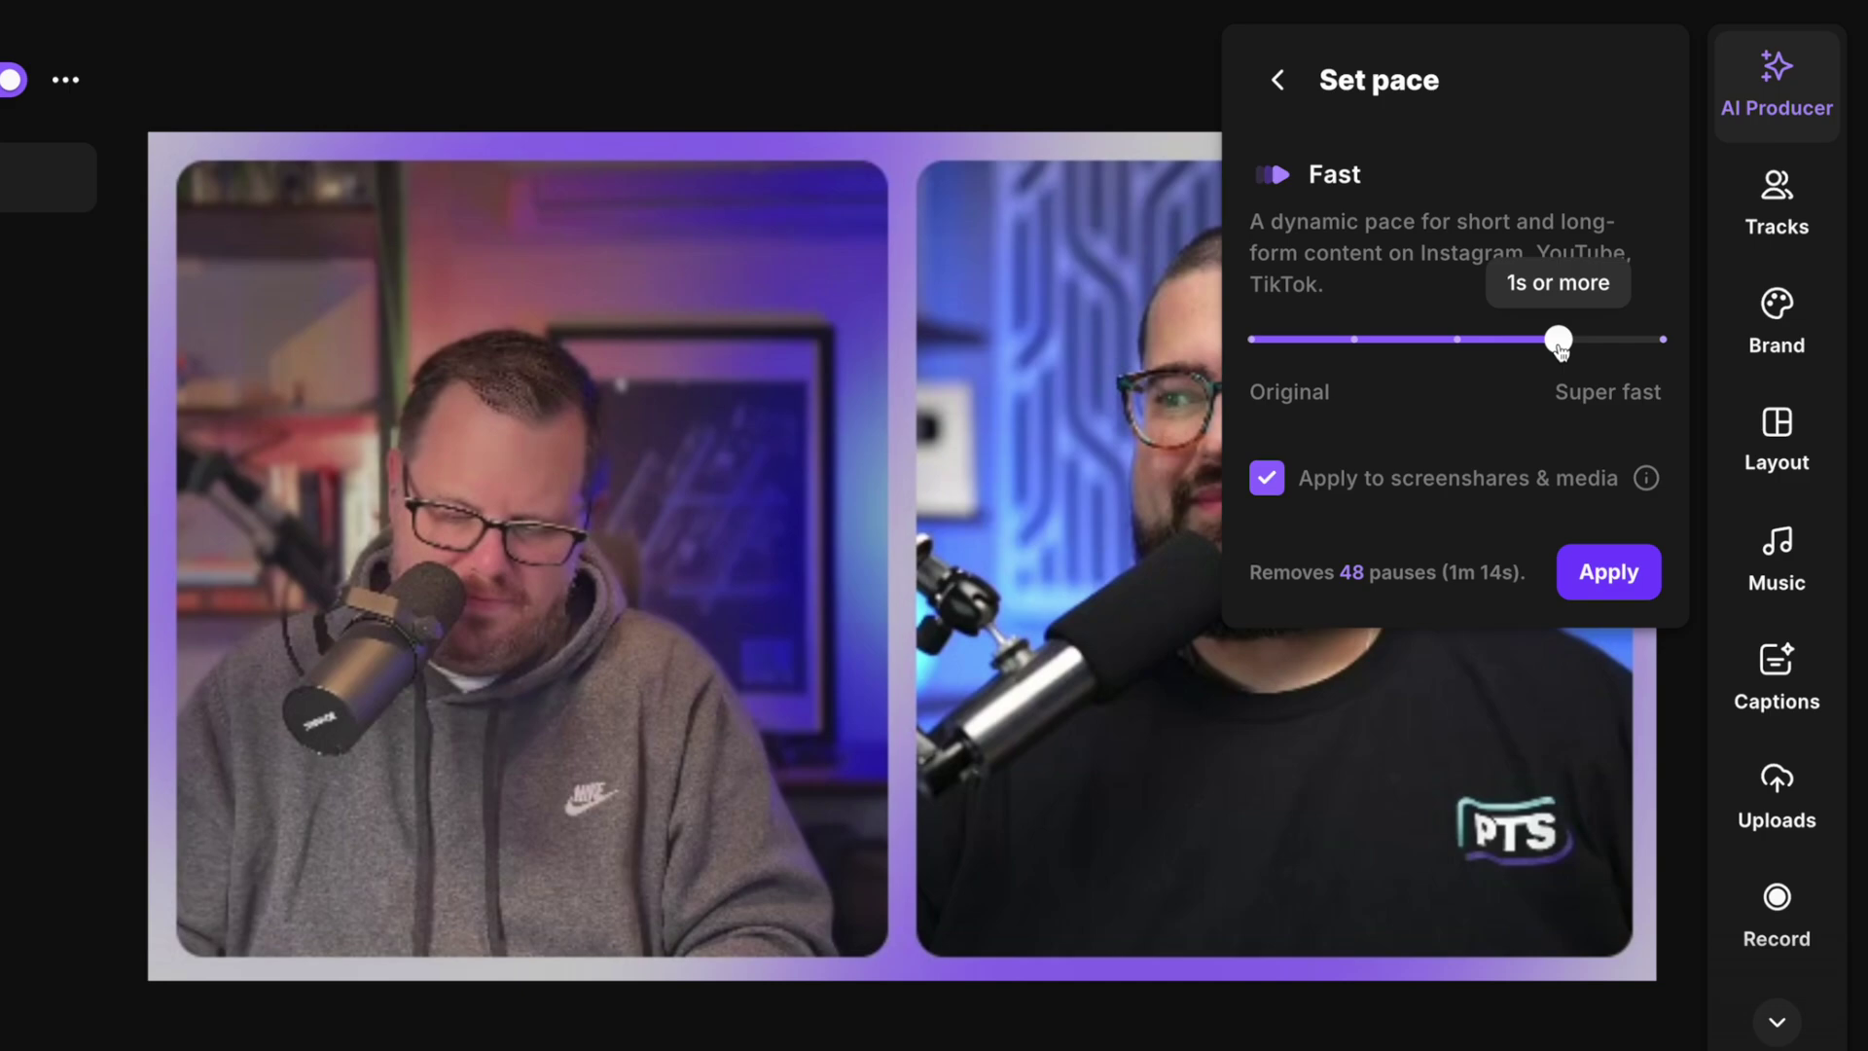
pyautogui.click(1664, 343)
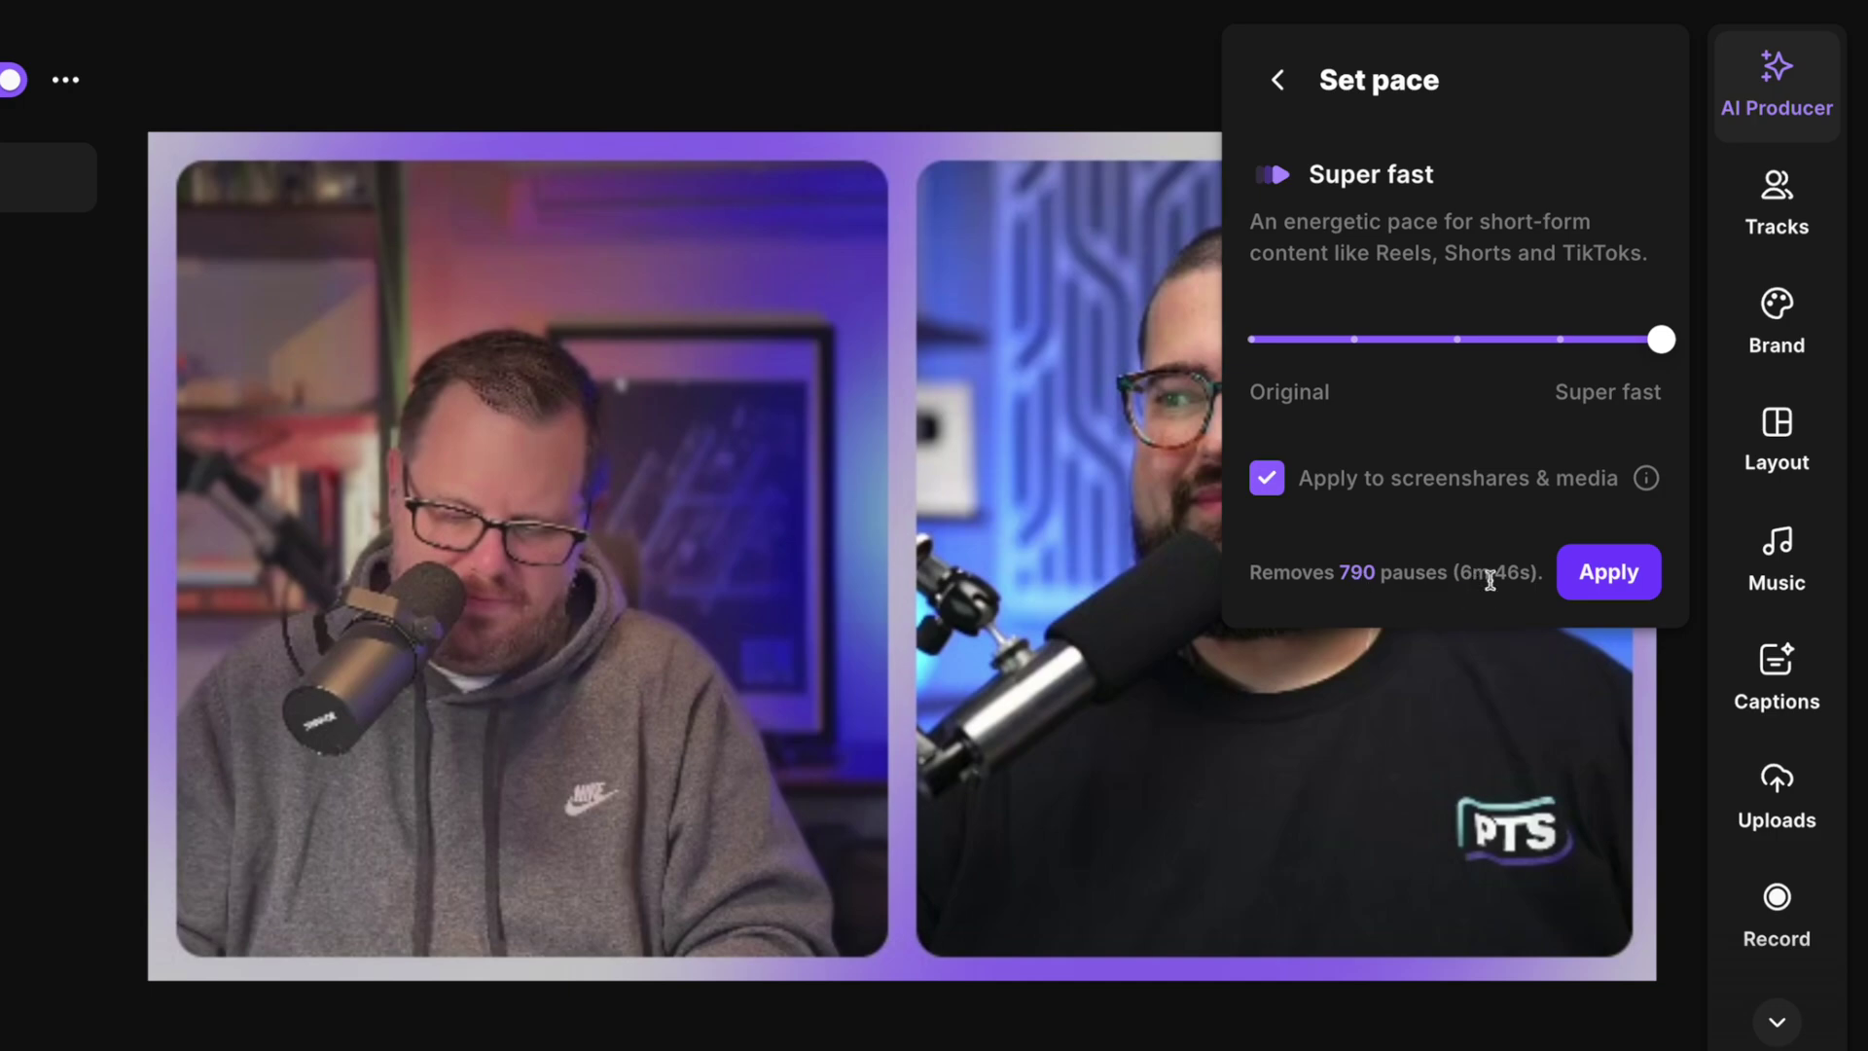
pyautogui.click(1464, 343)
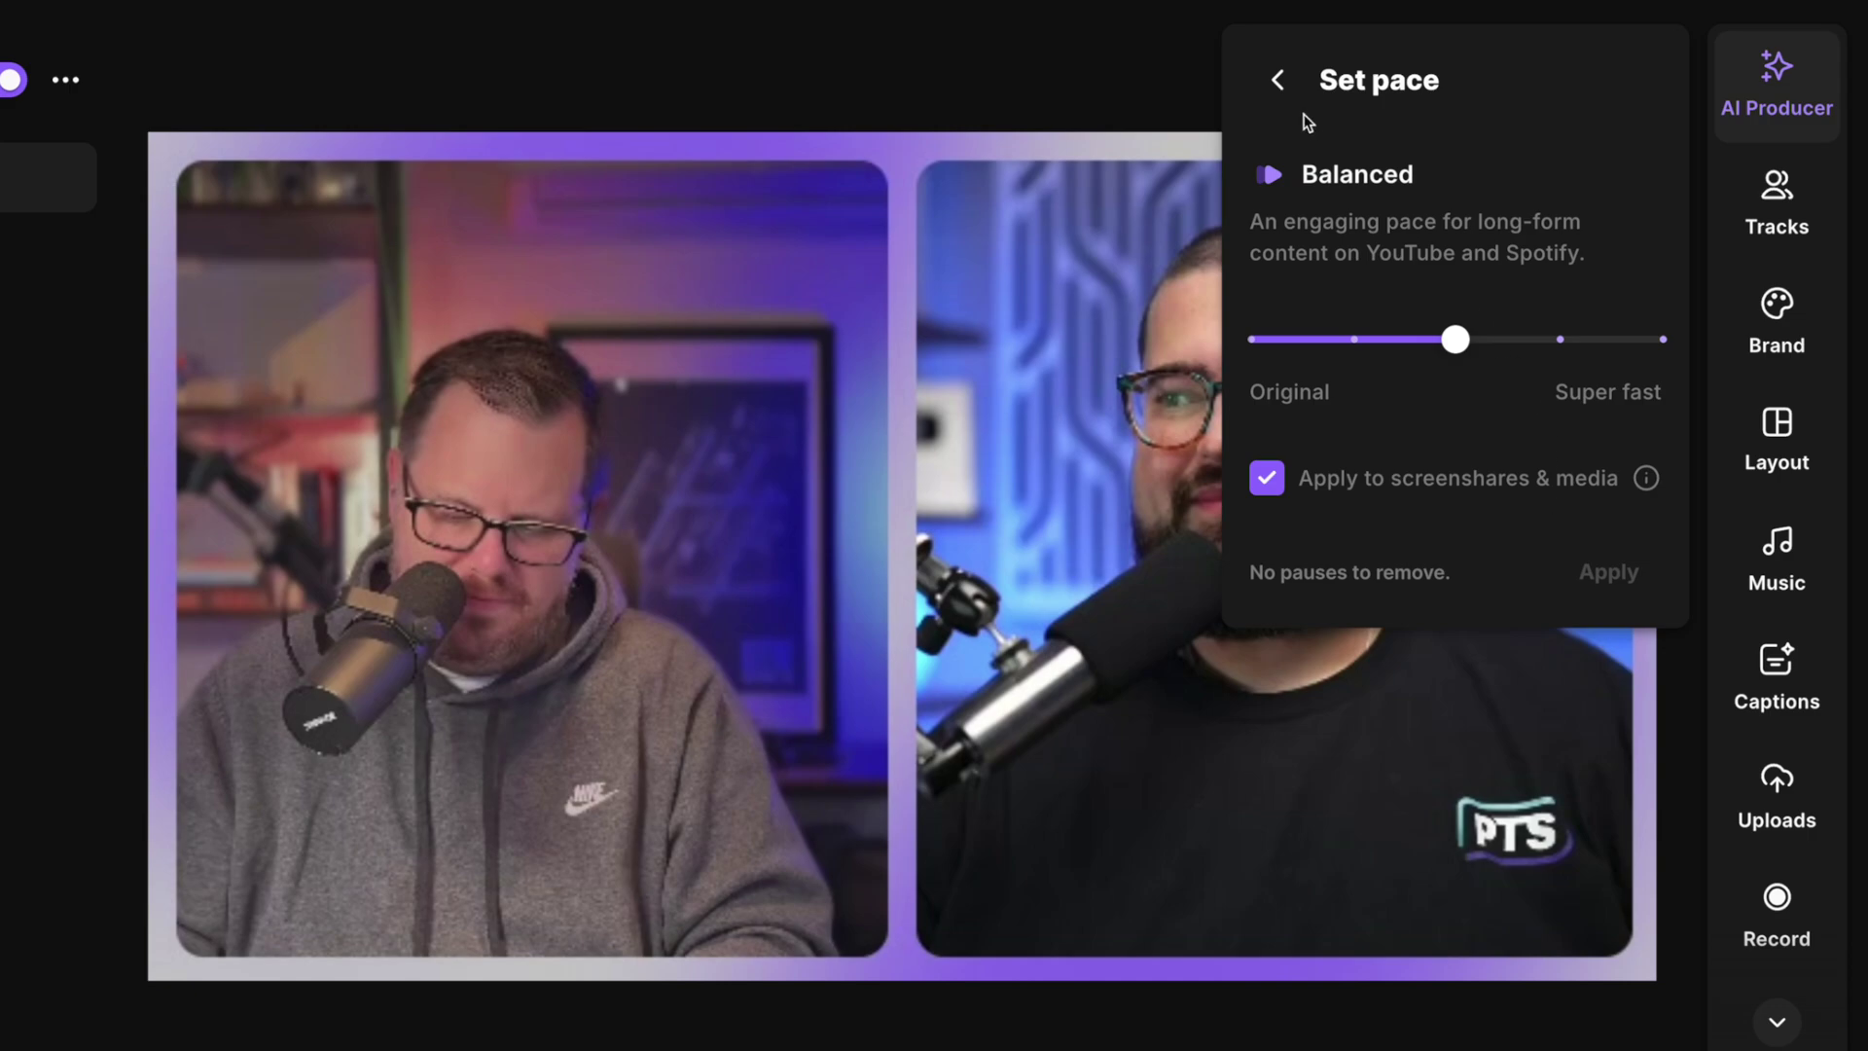
pyautogui.click(1278, 80)
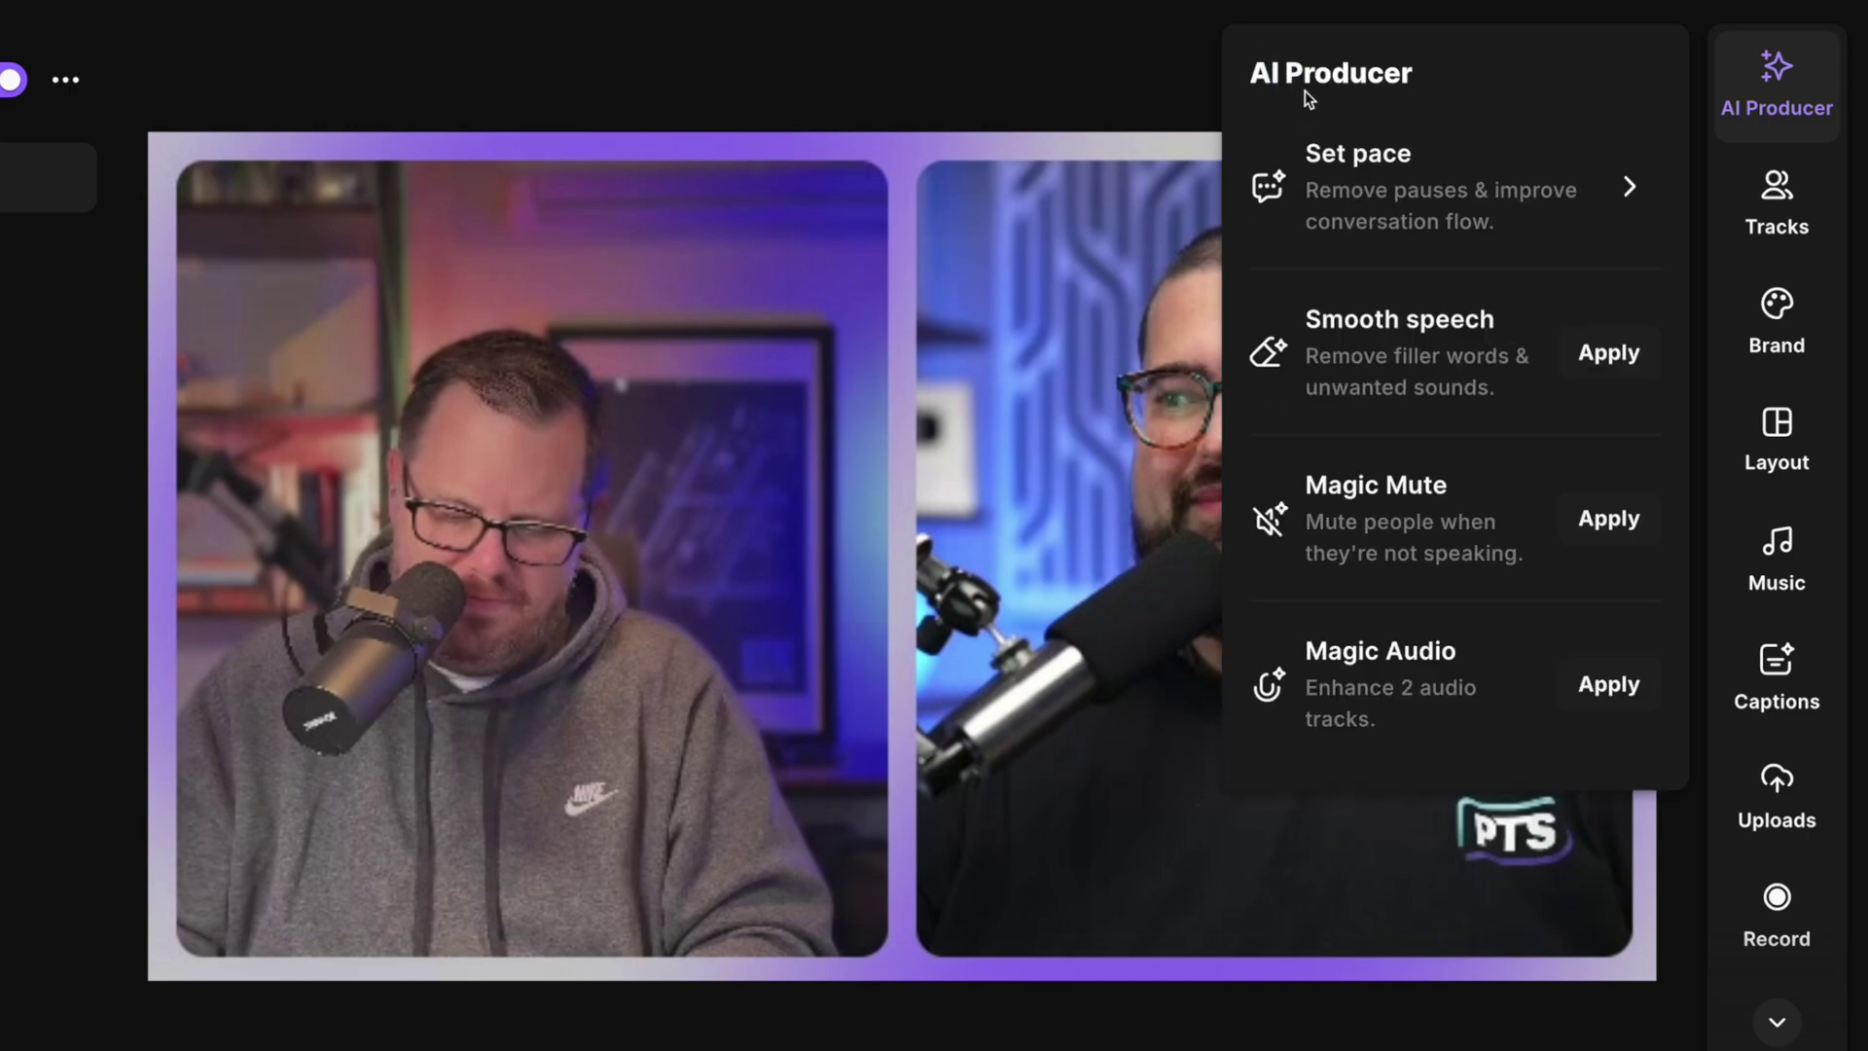
pyautogui.click(1607, 352)
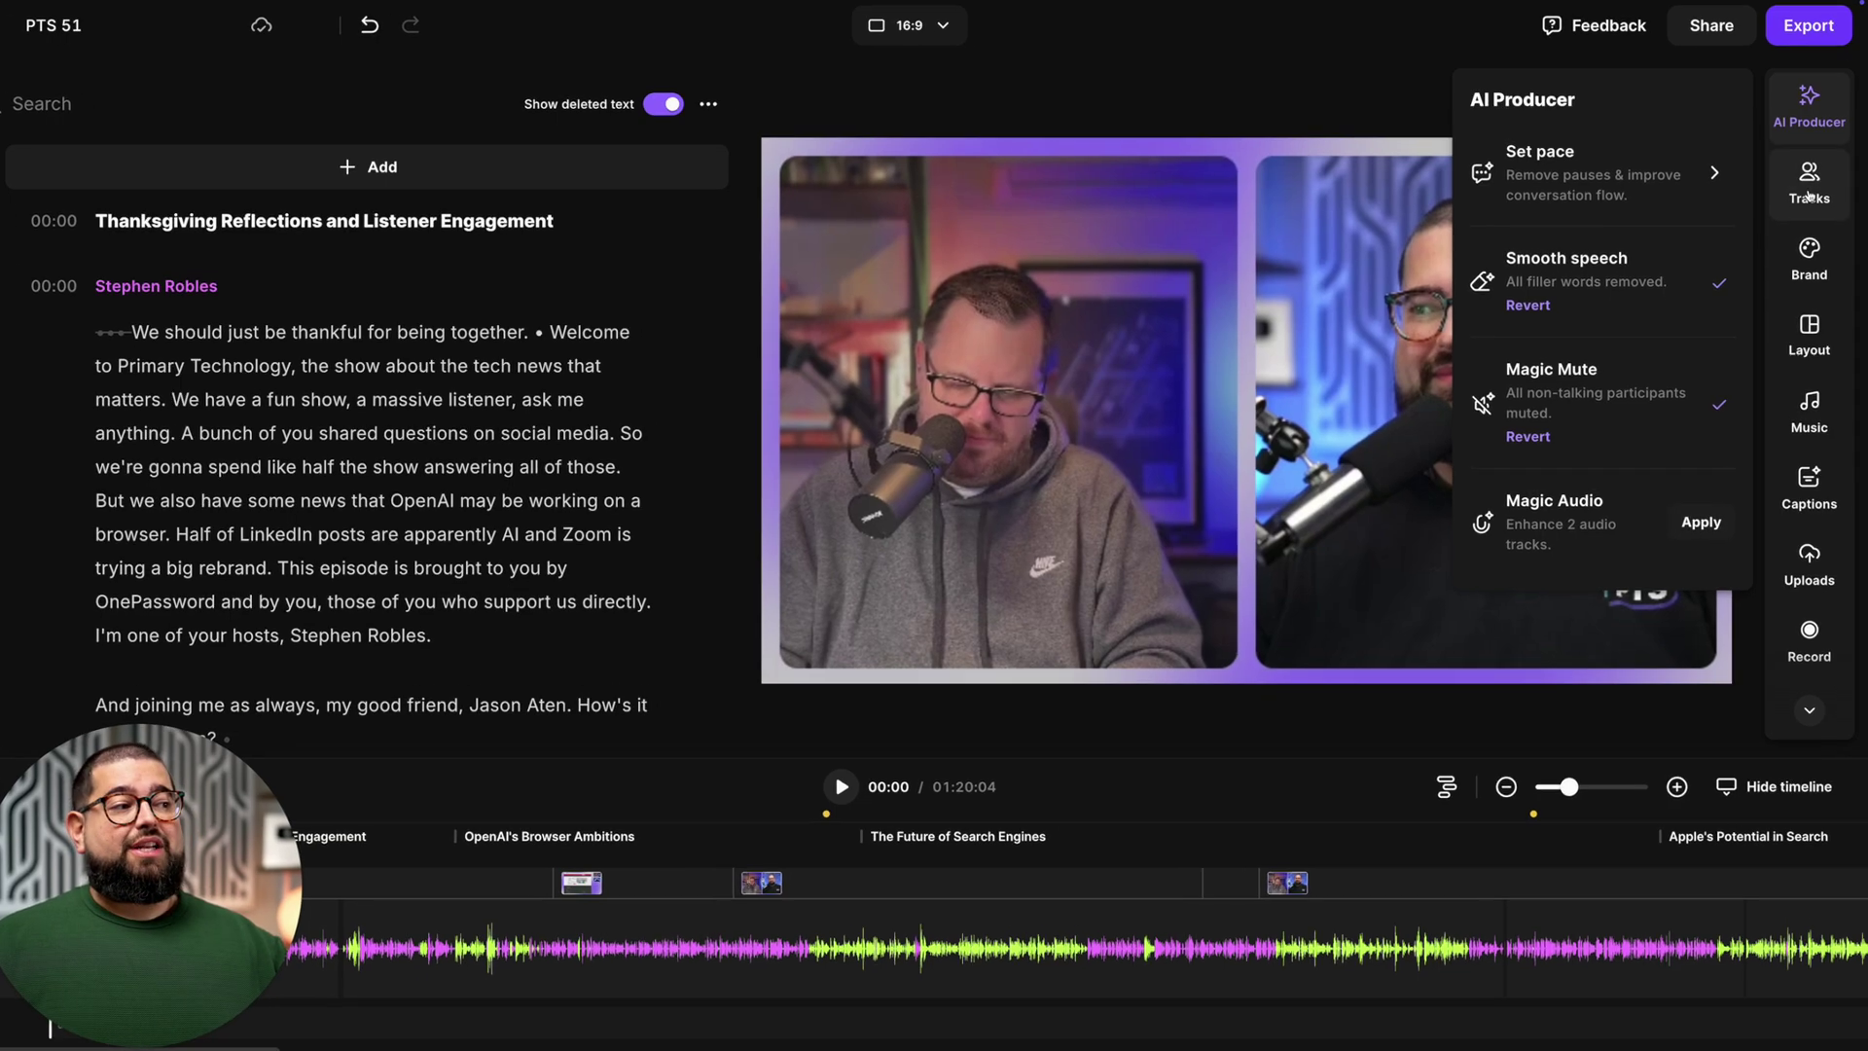
# Show the Tracks list with the two speakers' and Screenshare tracks
pyautogui.click(1809, 189)
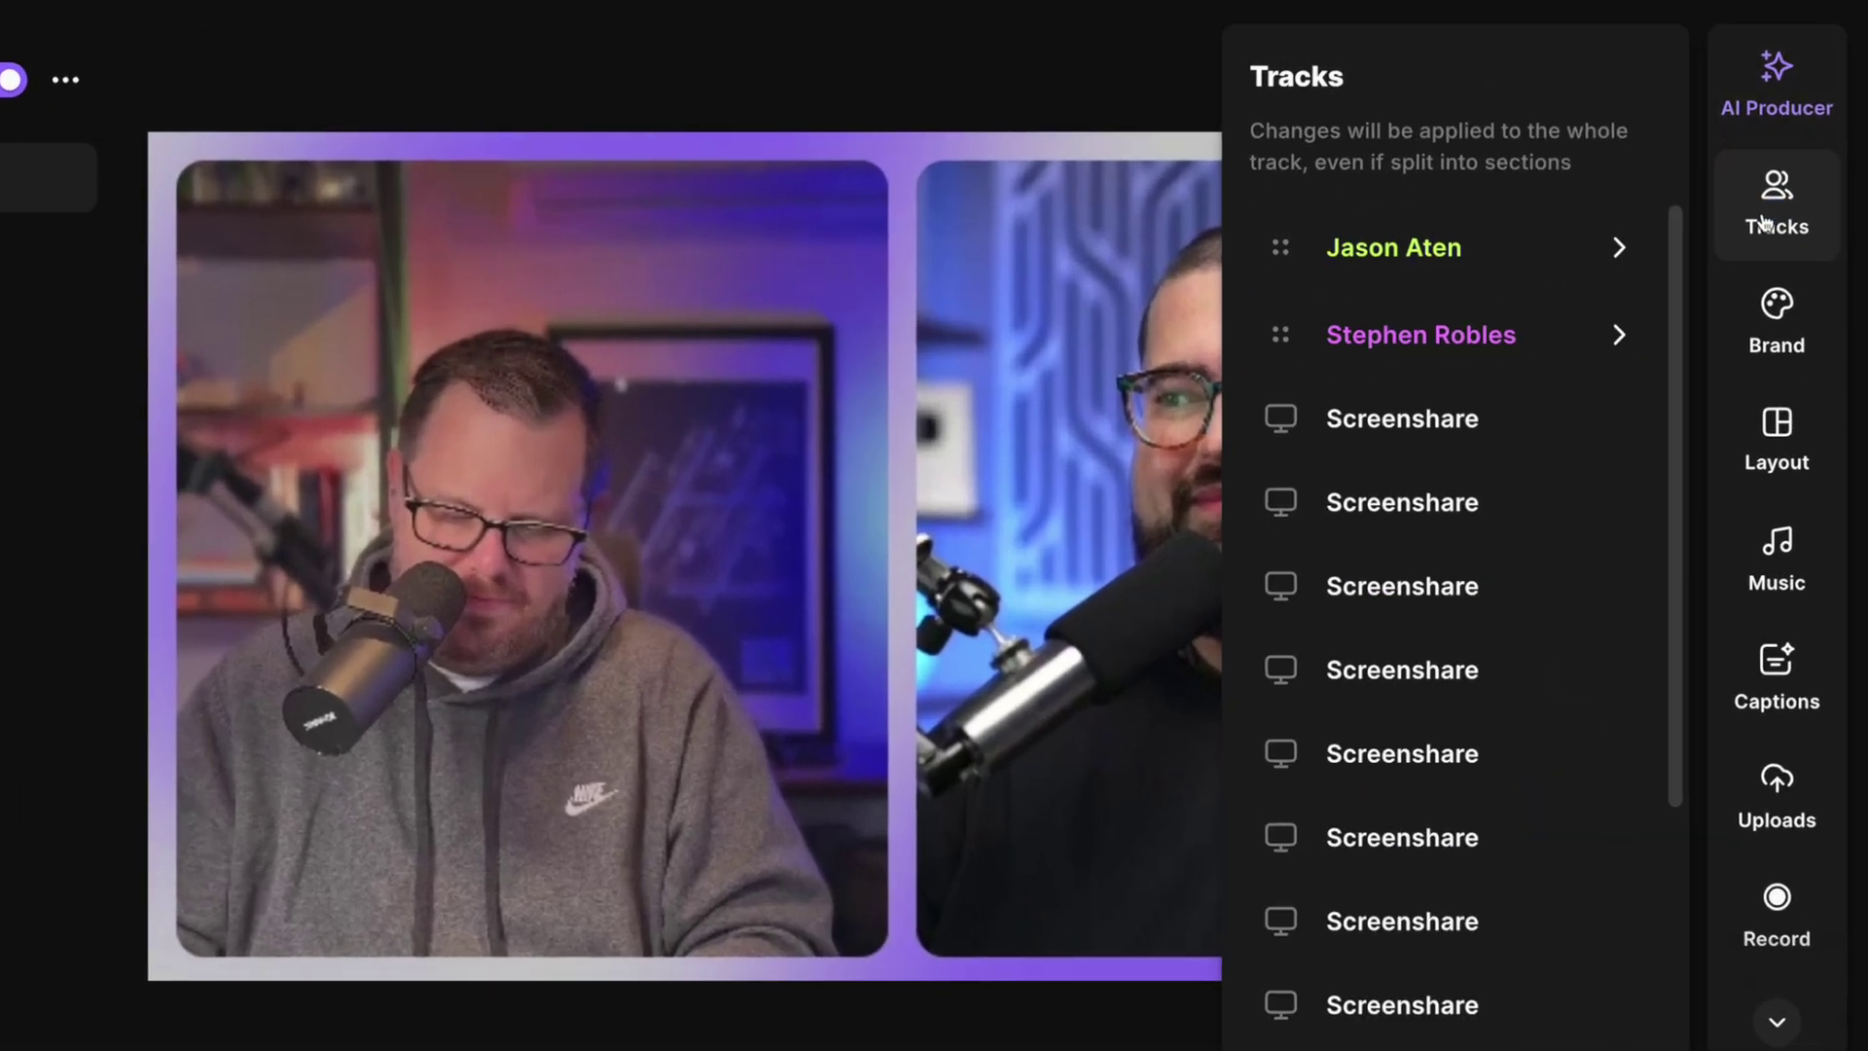
# Move the host's track to the top, raise its volume to 112%, and enable Magic Audio
pyautogui.moveTo(1282, 333); pyautogui.dragTo(1294, 245)
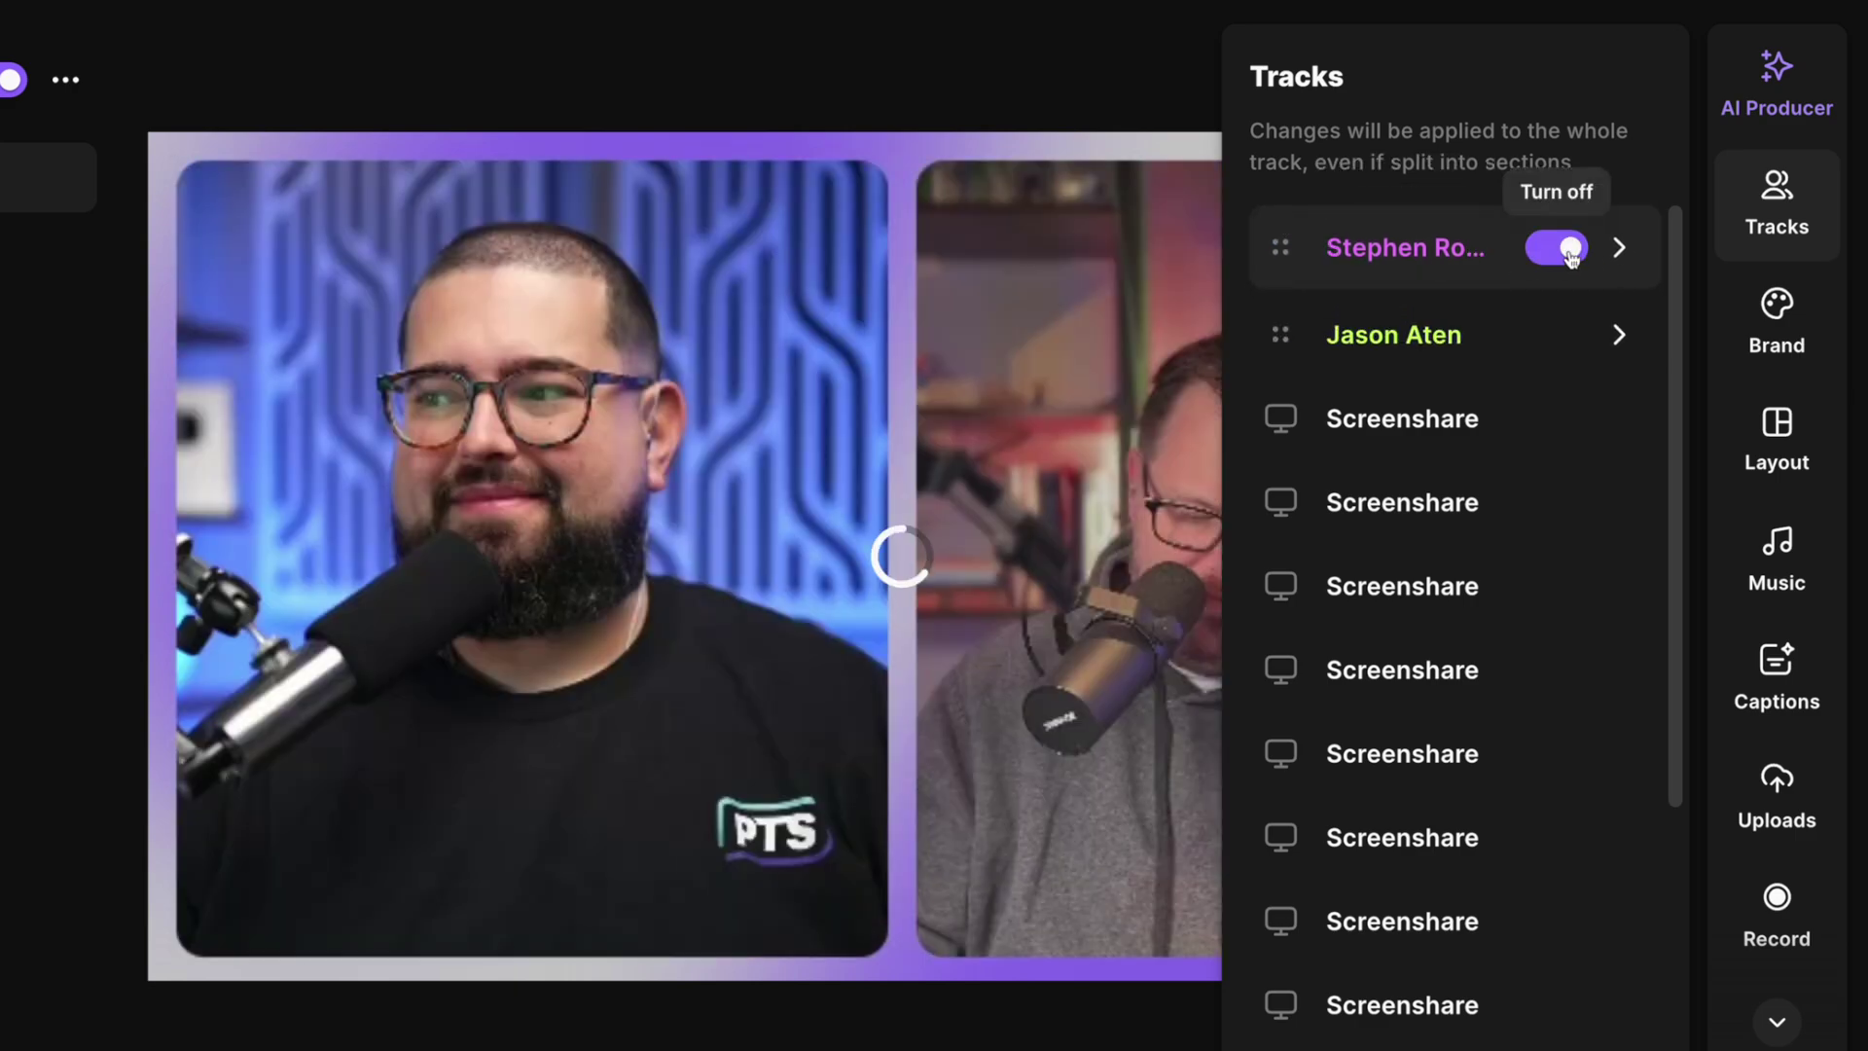
pyautogui.click(1615, 249)
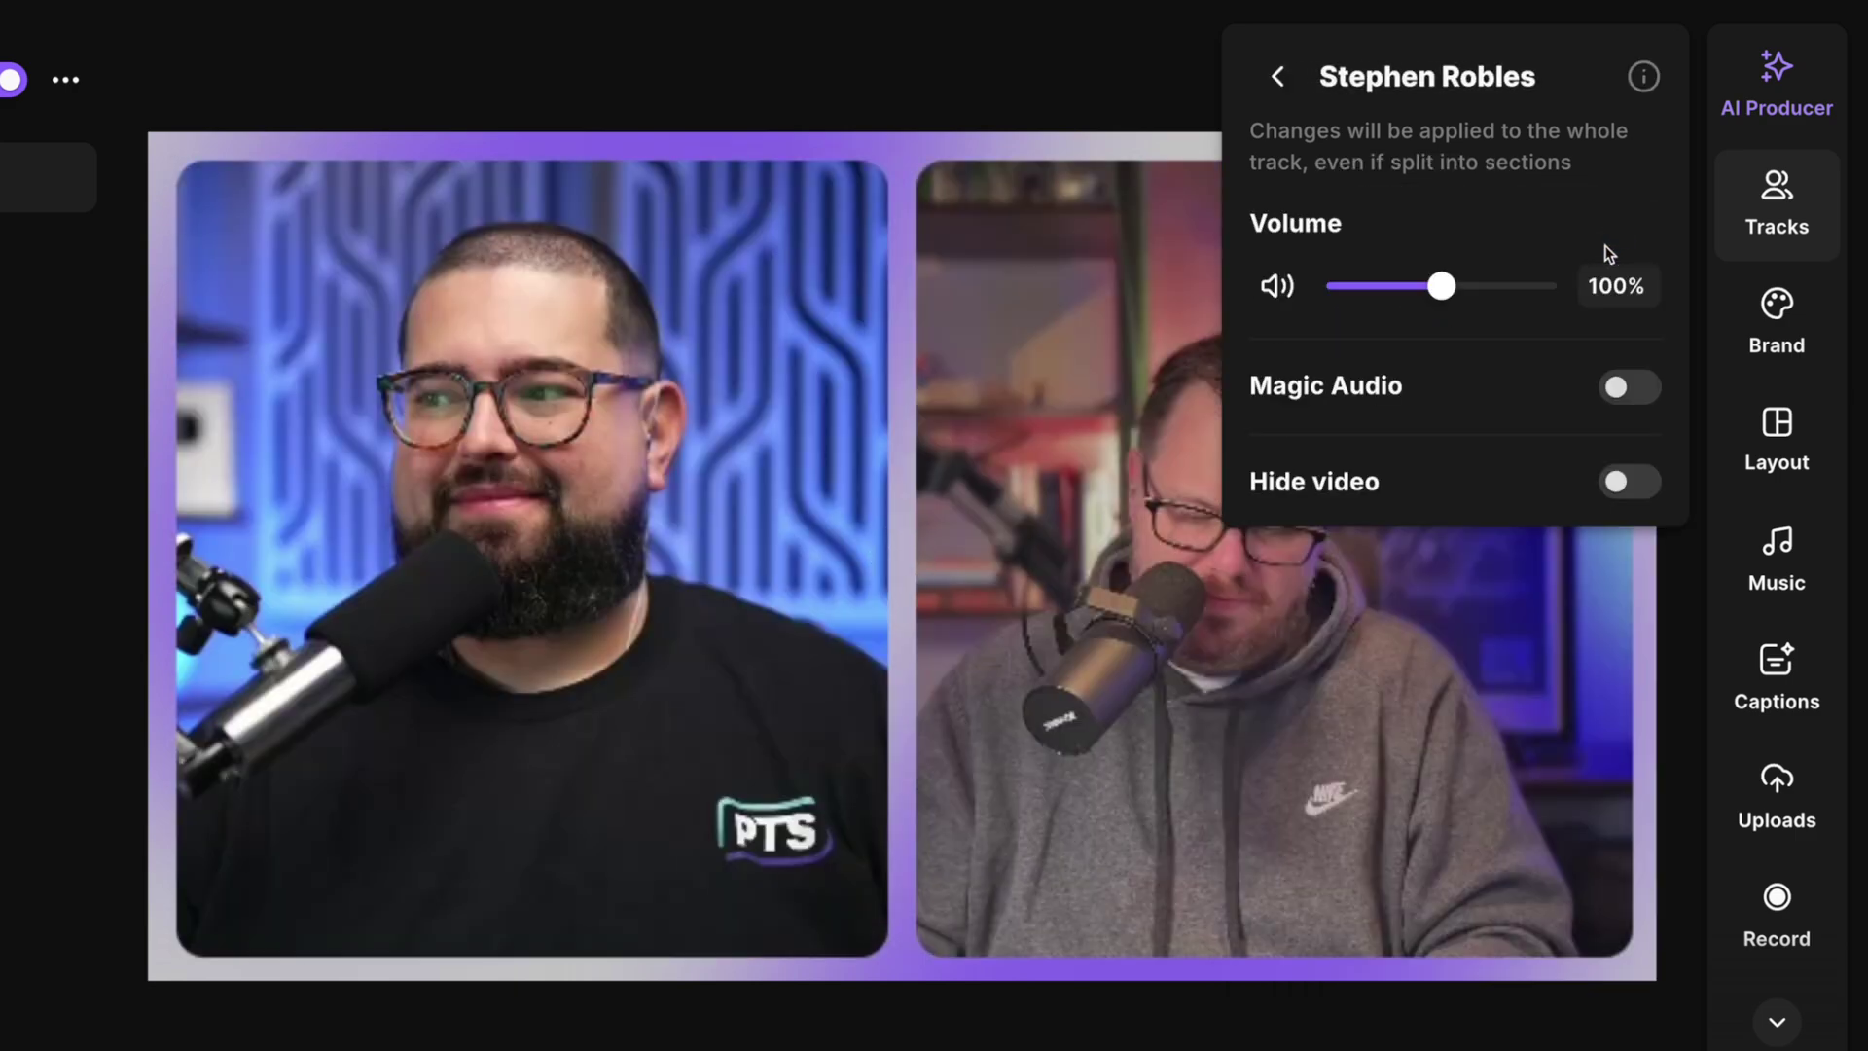
pyautogui.moveTo(1451, 292); pyautogui.dragTo(1456, 290)
pyautogui.click(1628, 387)
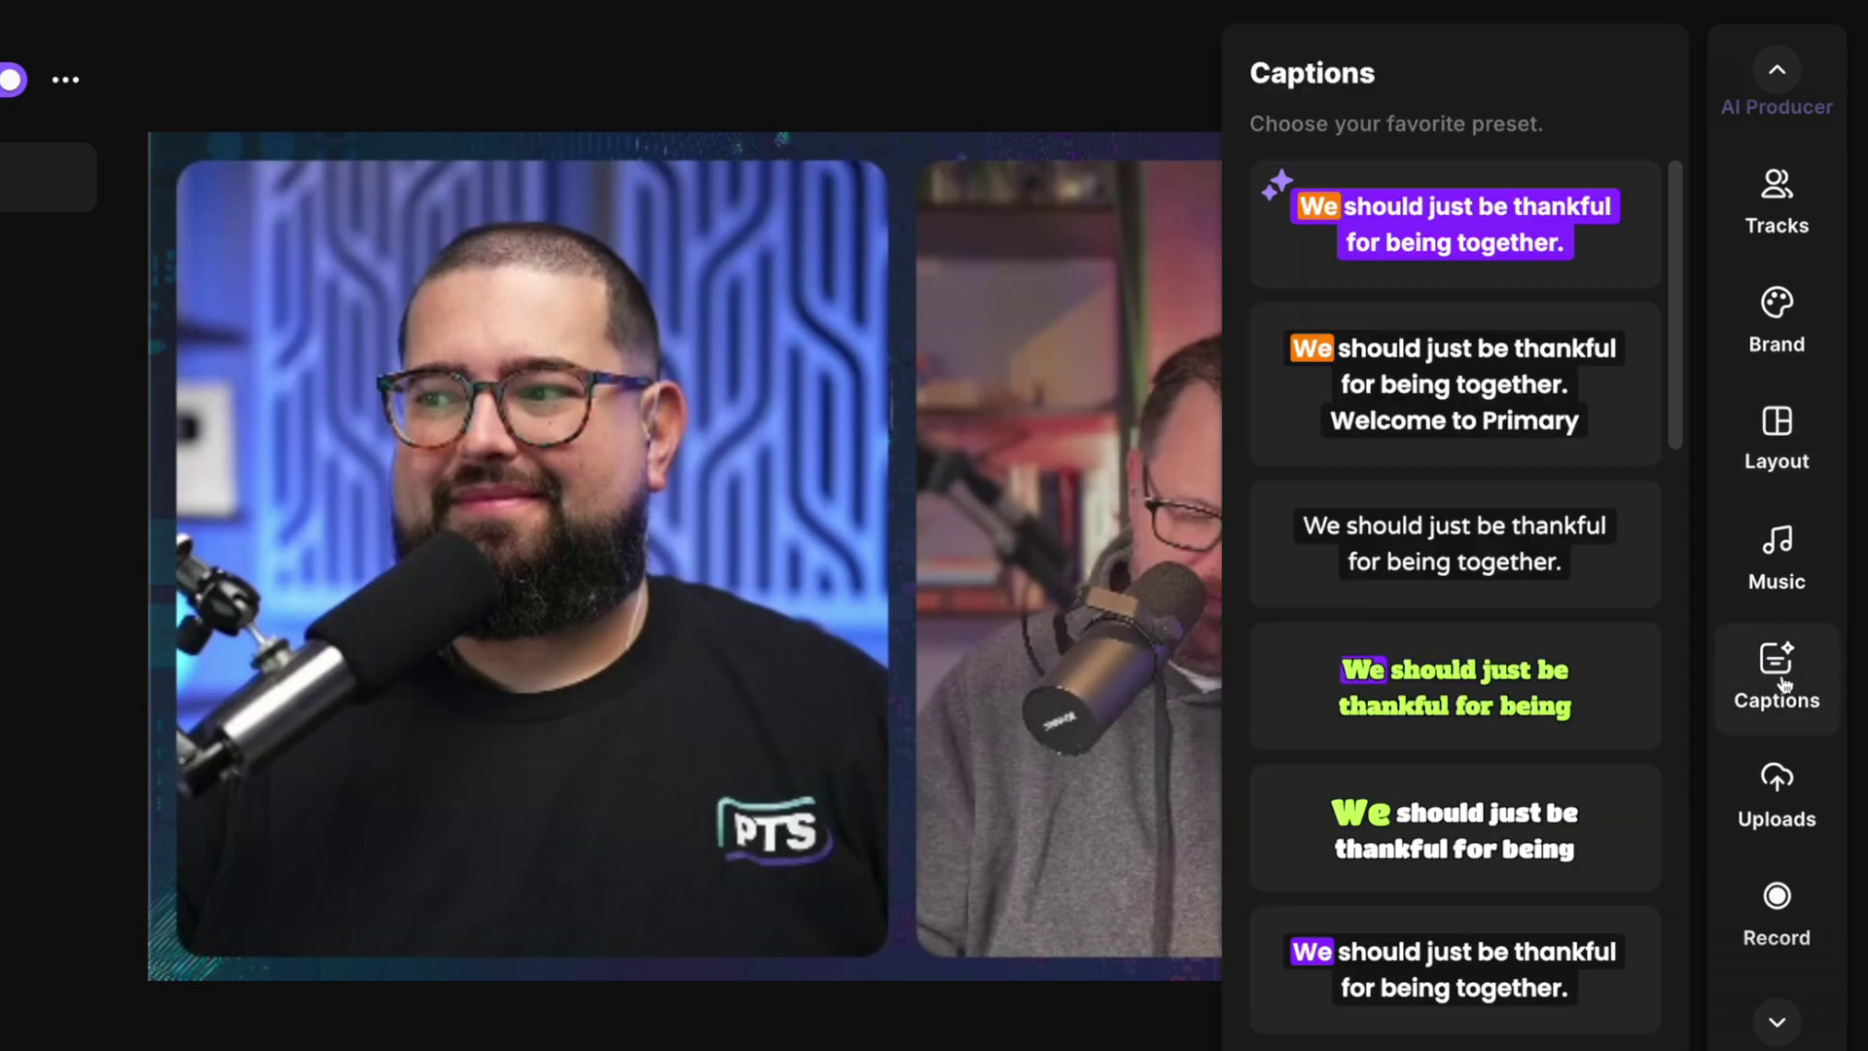
# Apply the purple highlighted caption preset with the spoken word marked in orange
pyautogui.click(1527, 255)
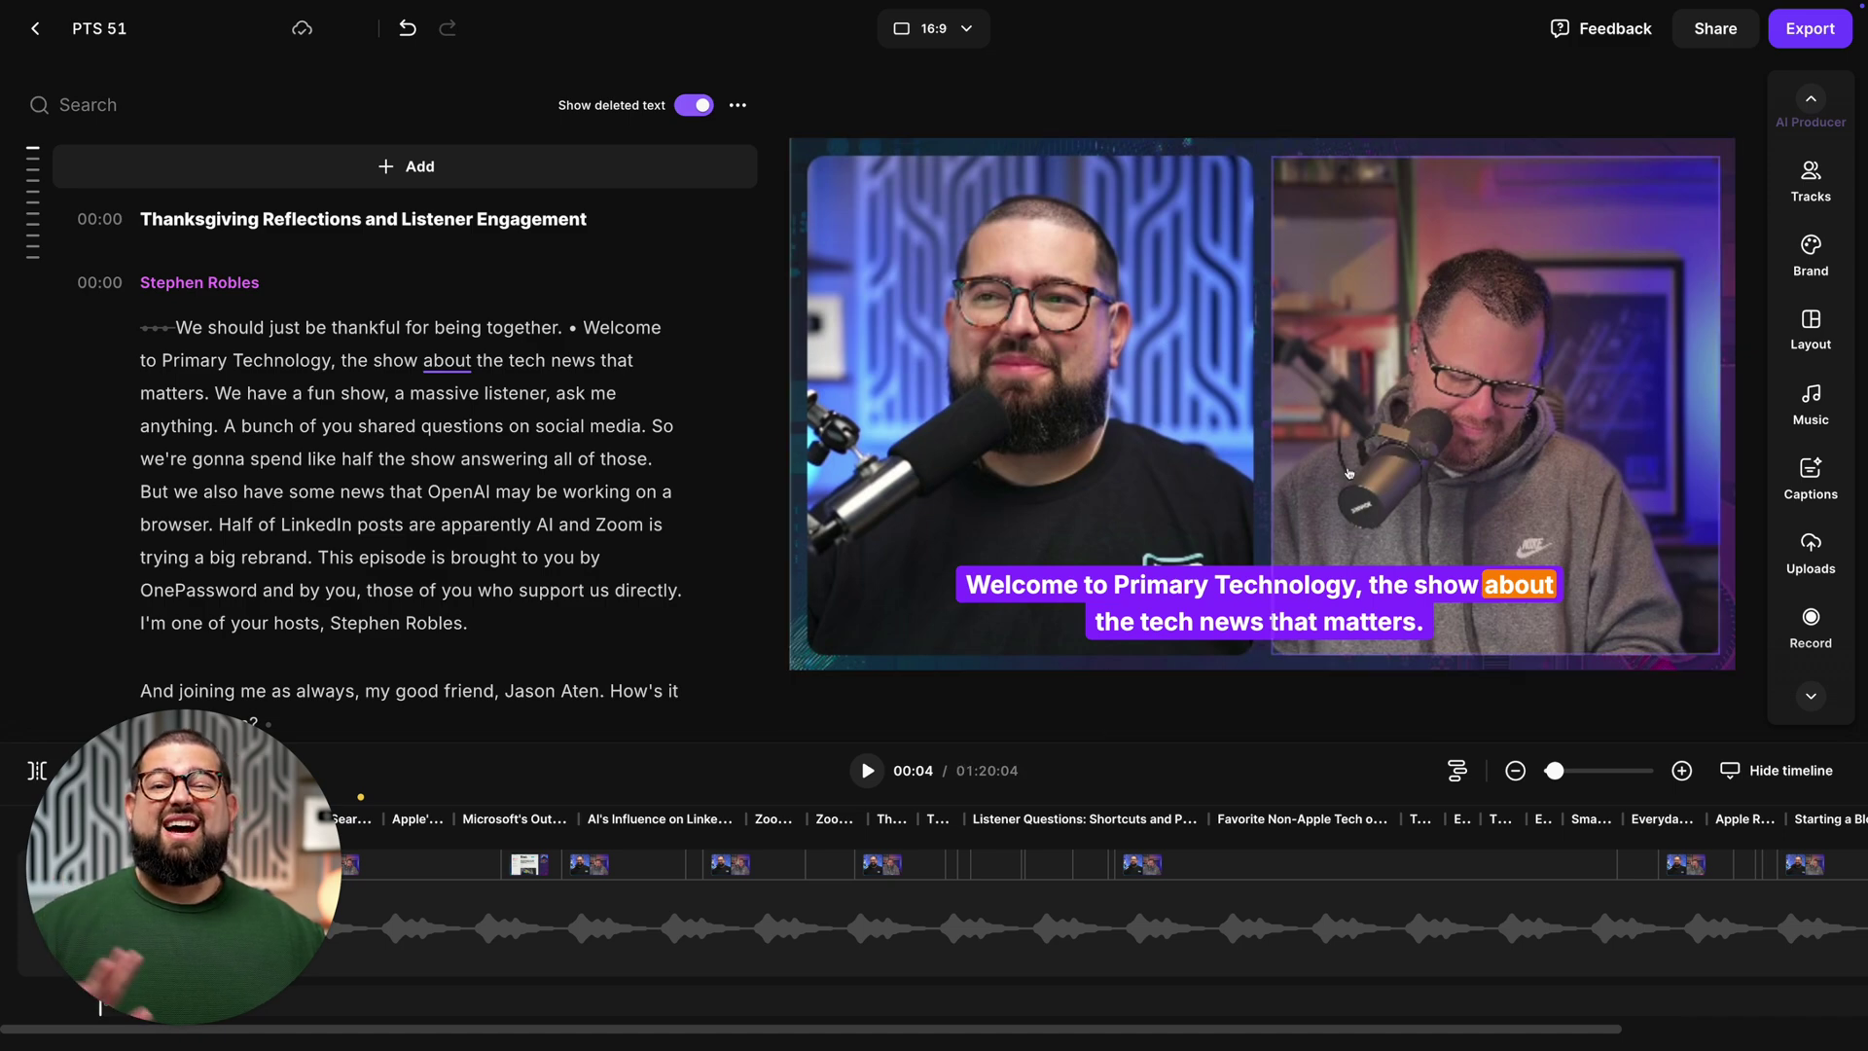
pyautogui.click(1571, 220)
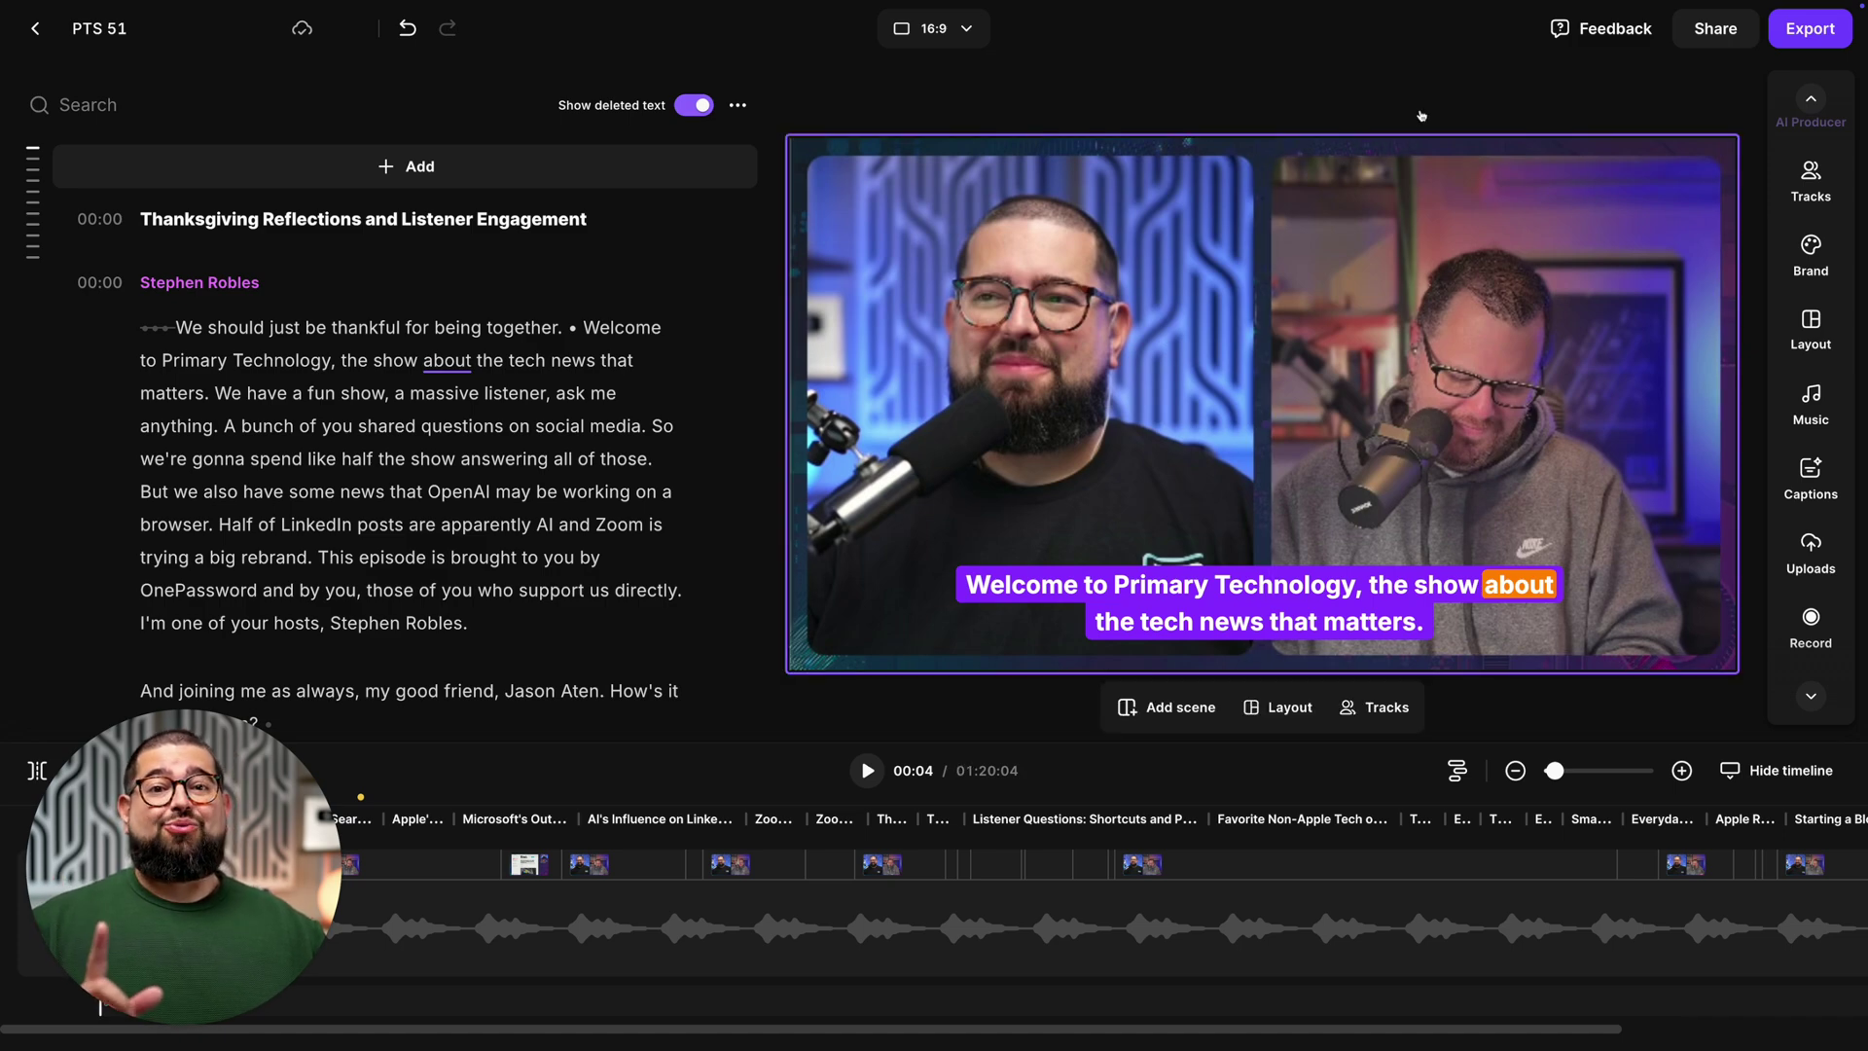
pyautogui.press('Escape')
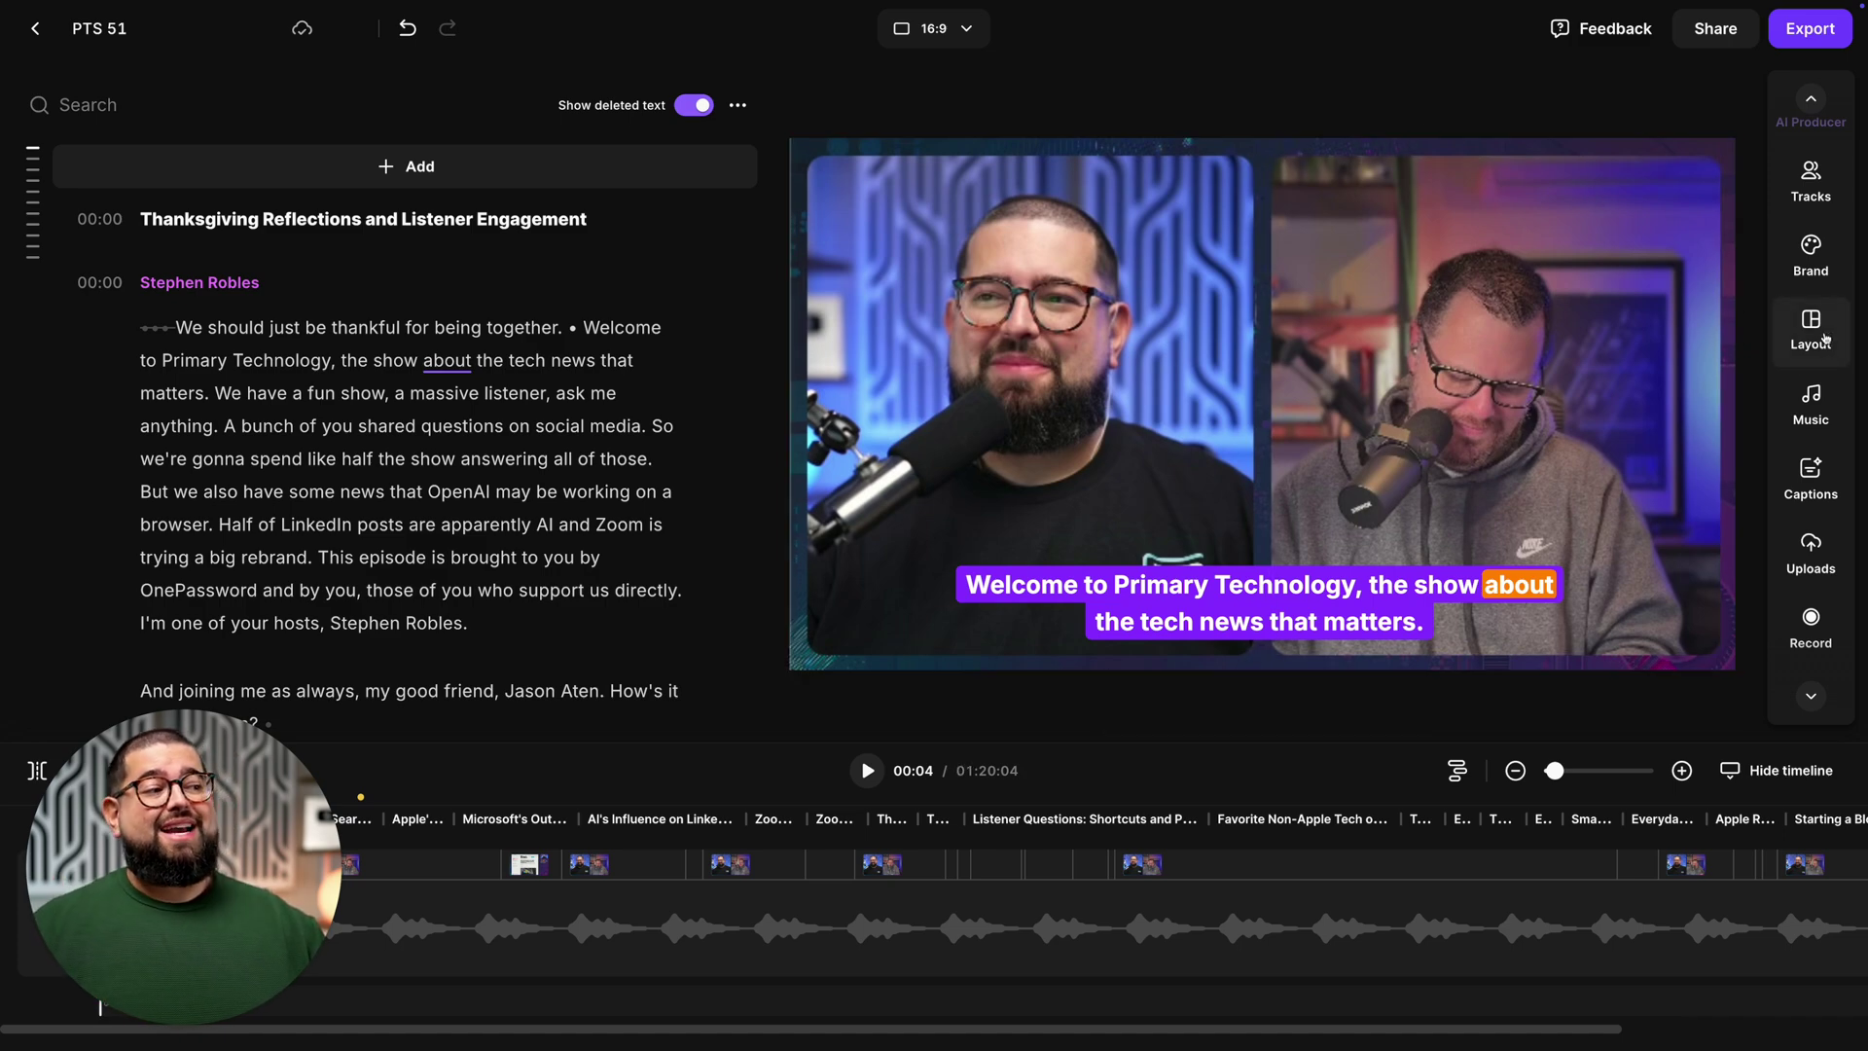
pyautogui.click(1825, 339)
# Apply Smart scenes from the Layout sidebar so the camera layout follows each speaker
pyautogui.moveTo(1615, 270)
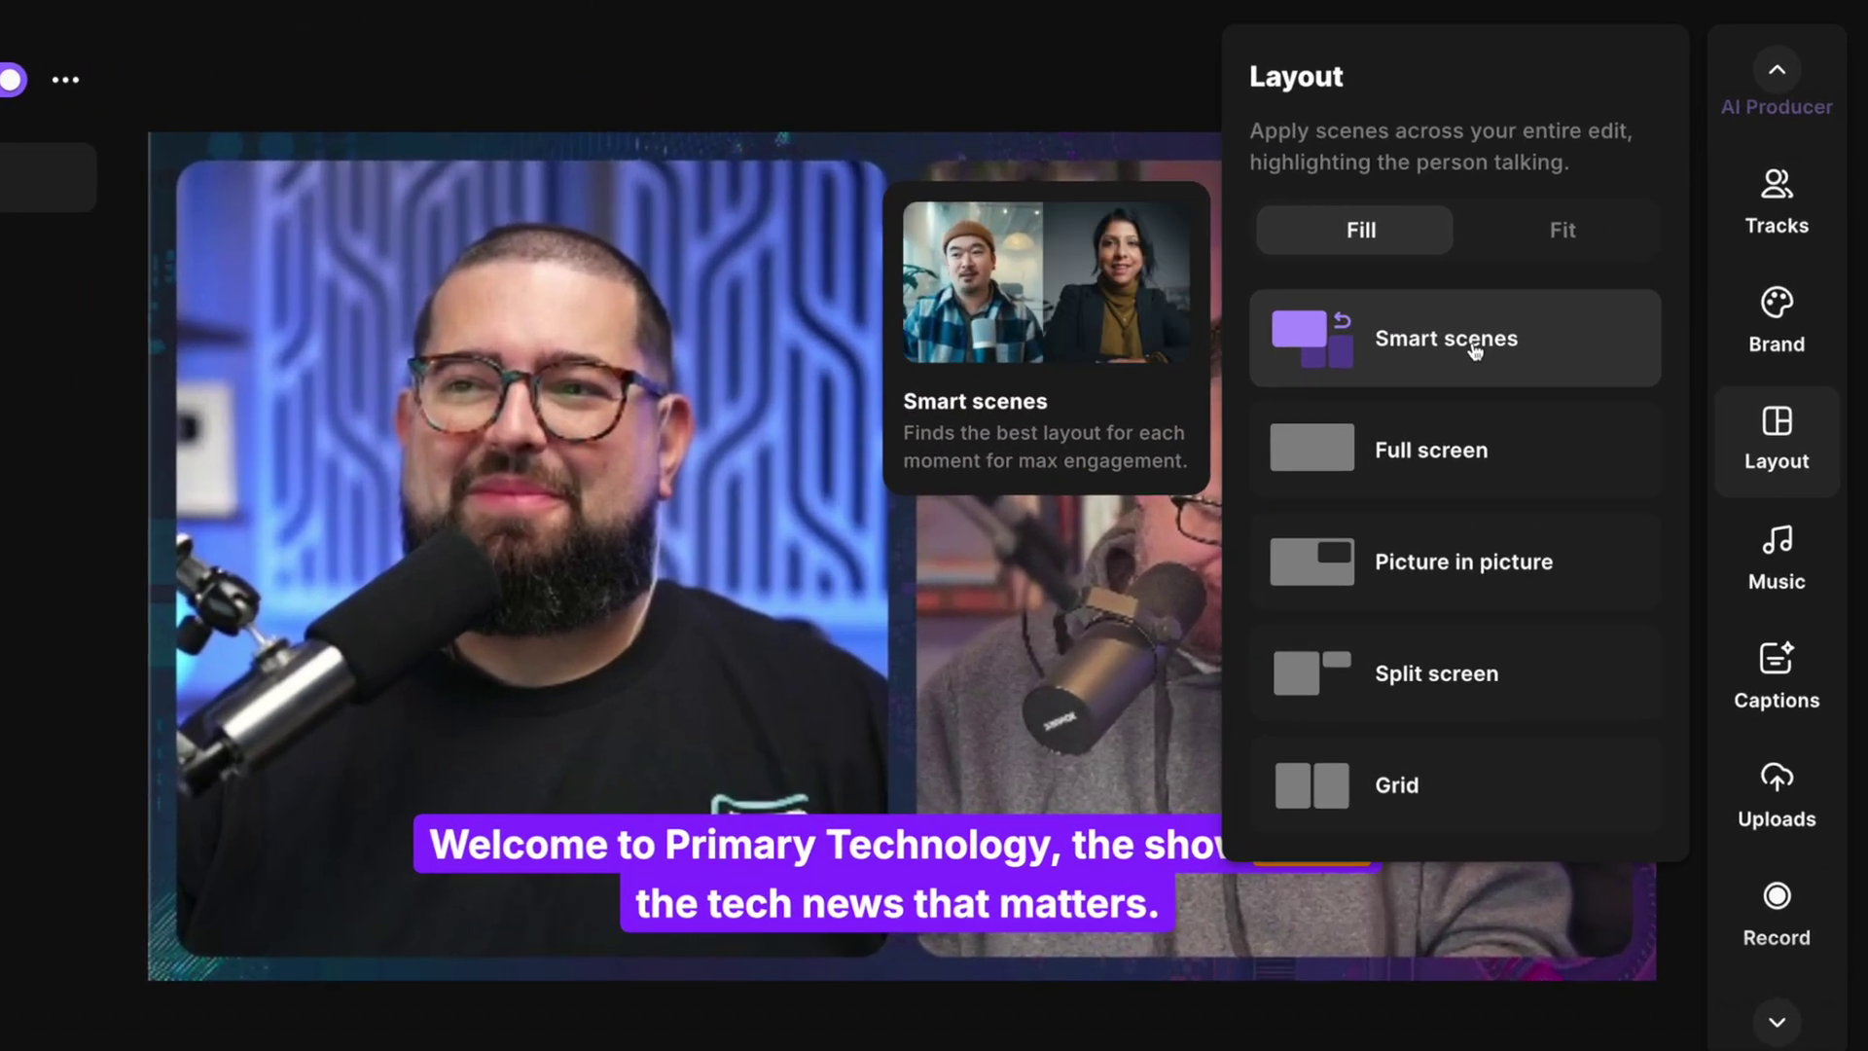
pyautogui.click(1475, 346)
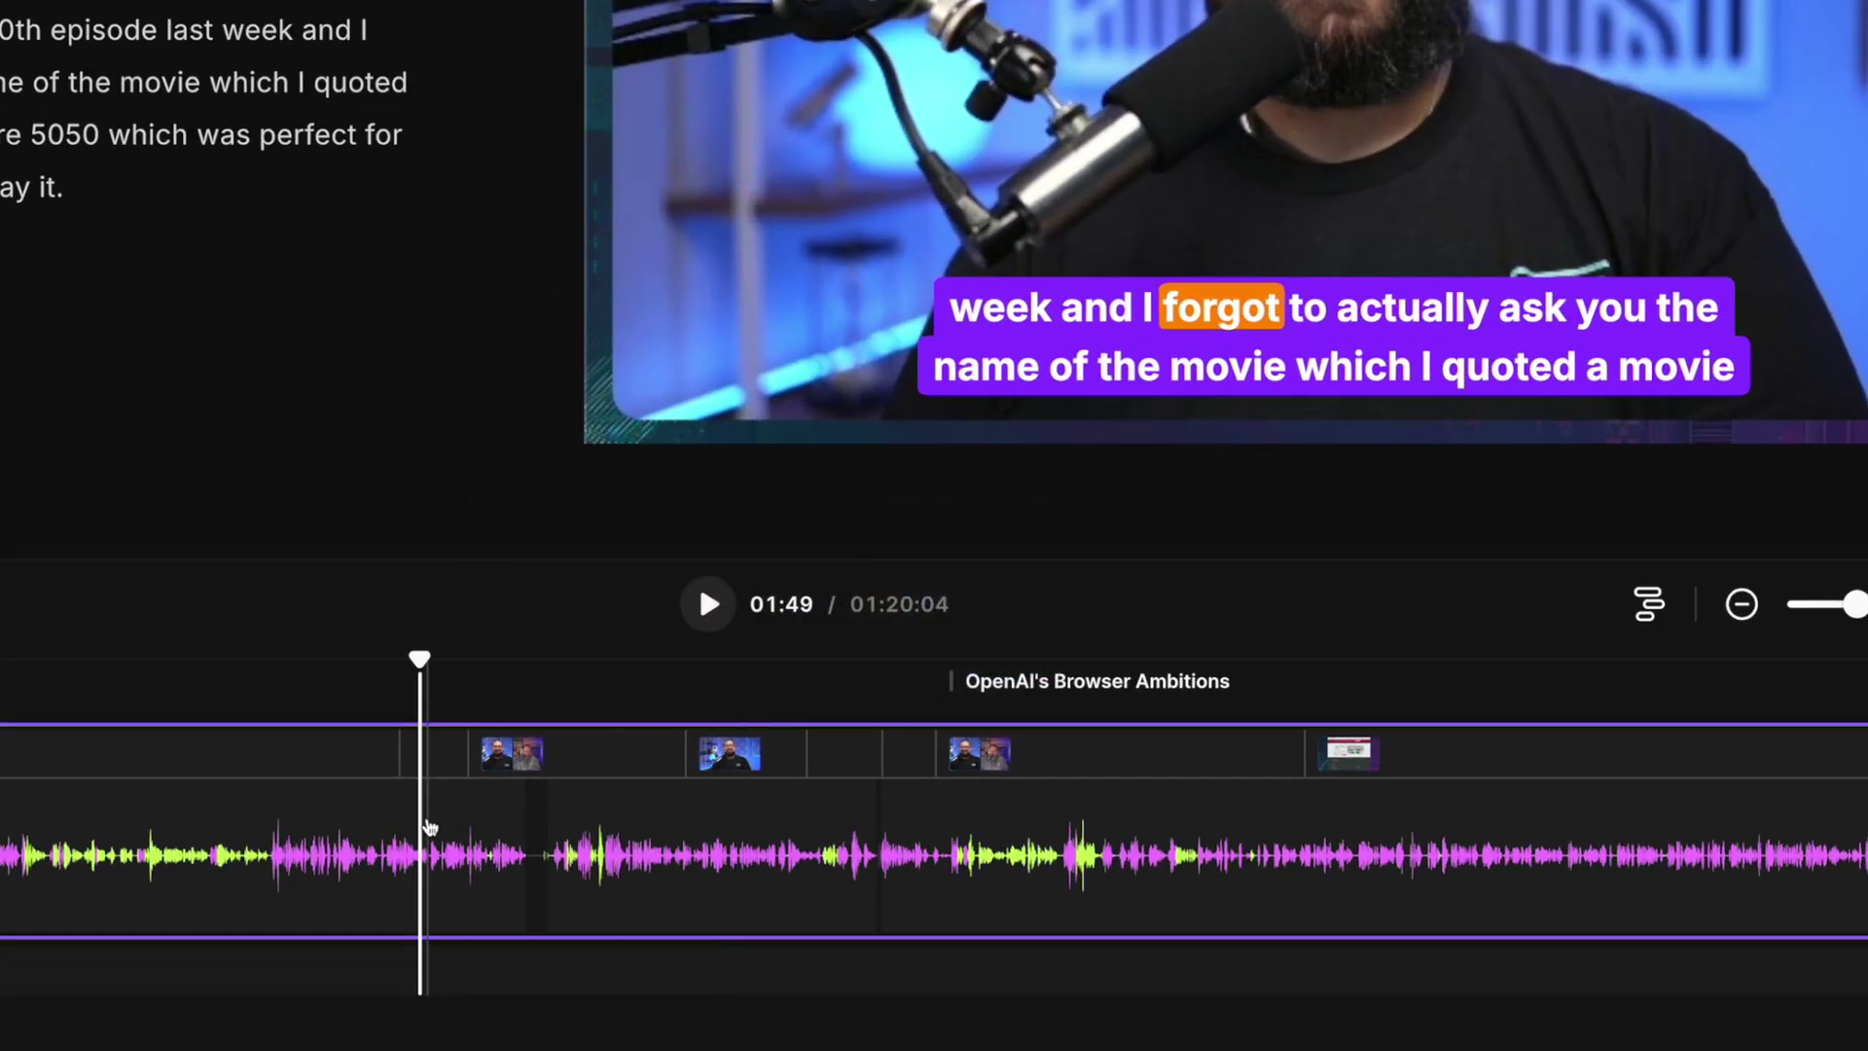
# Preview the automatic scene switches at 01:59, 06:49 and 07:31 on the timeline
pyautogui.click(503, 835)
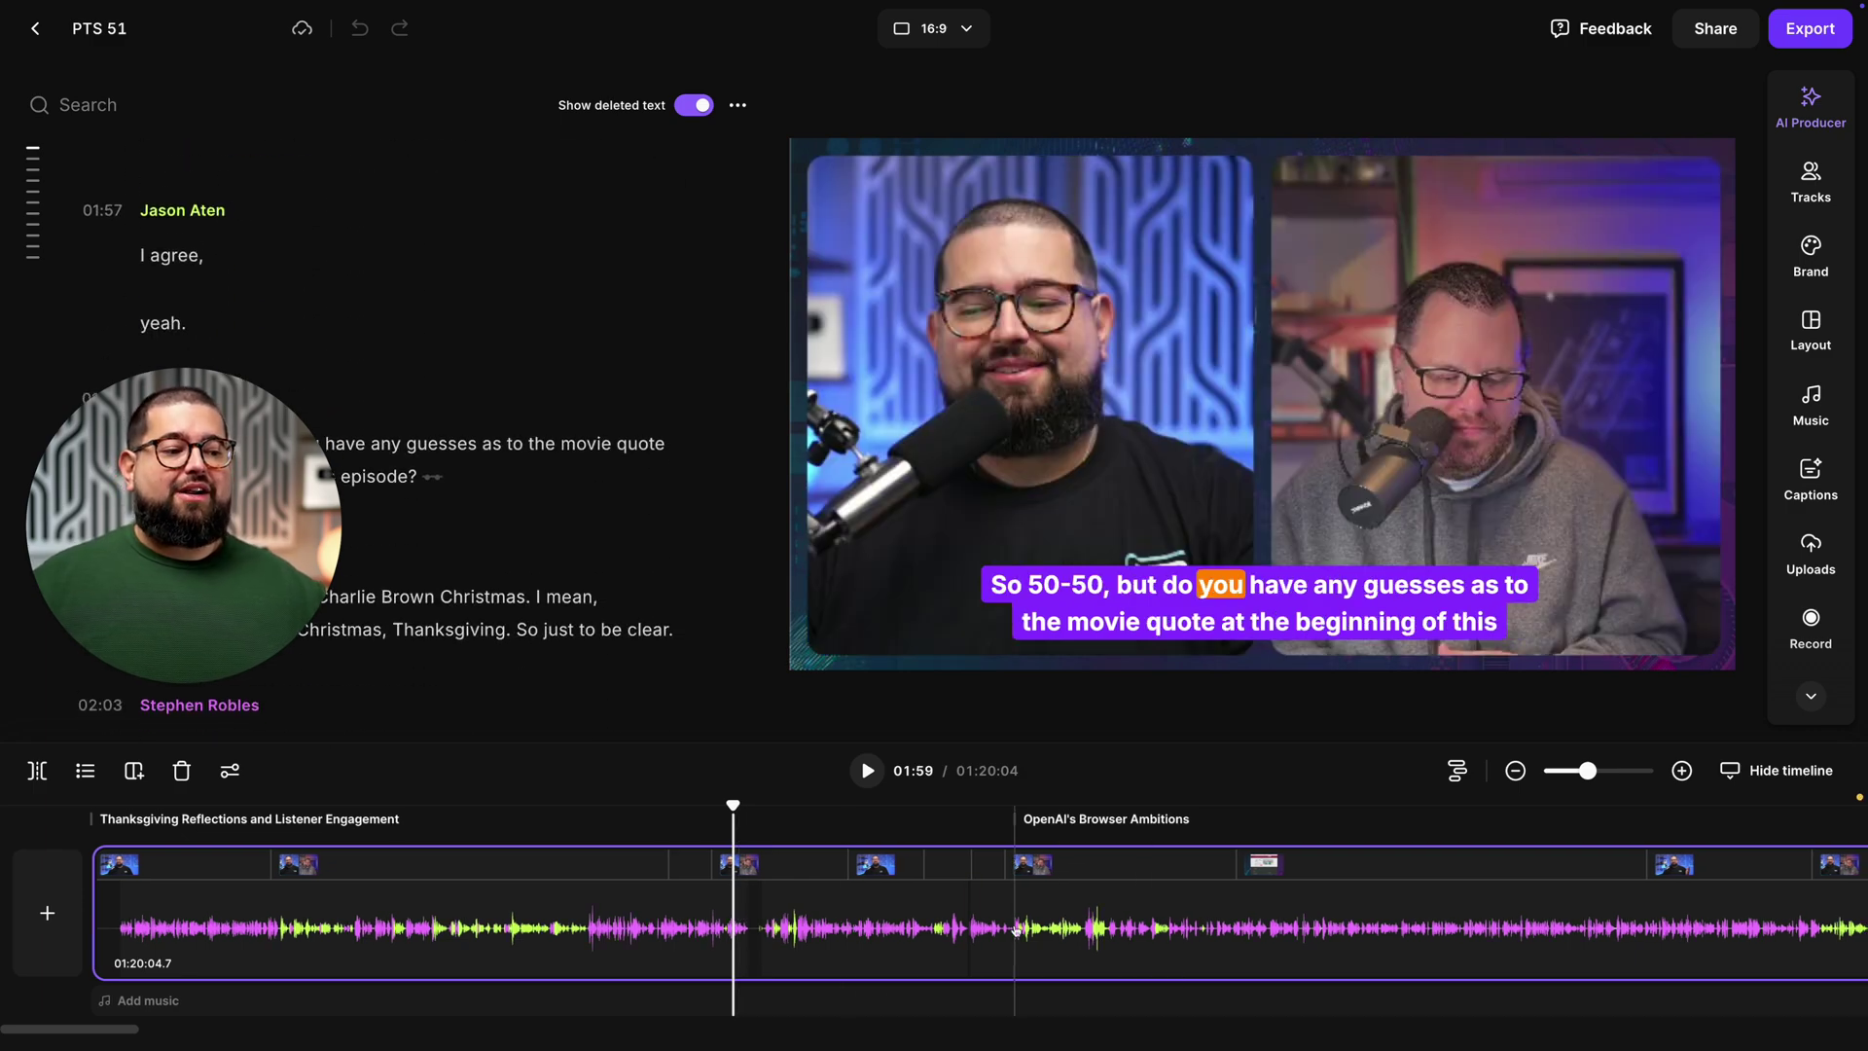
pyautogui.hscroll(5, 992, 914)
pyautogui.click(1364, 931)
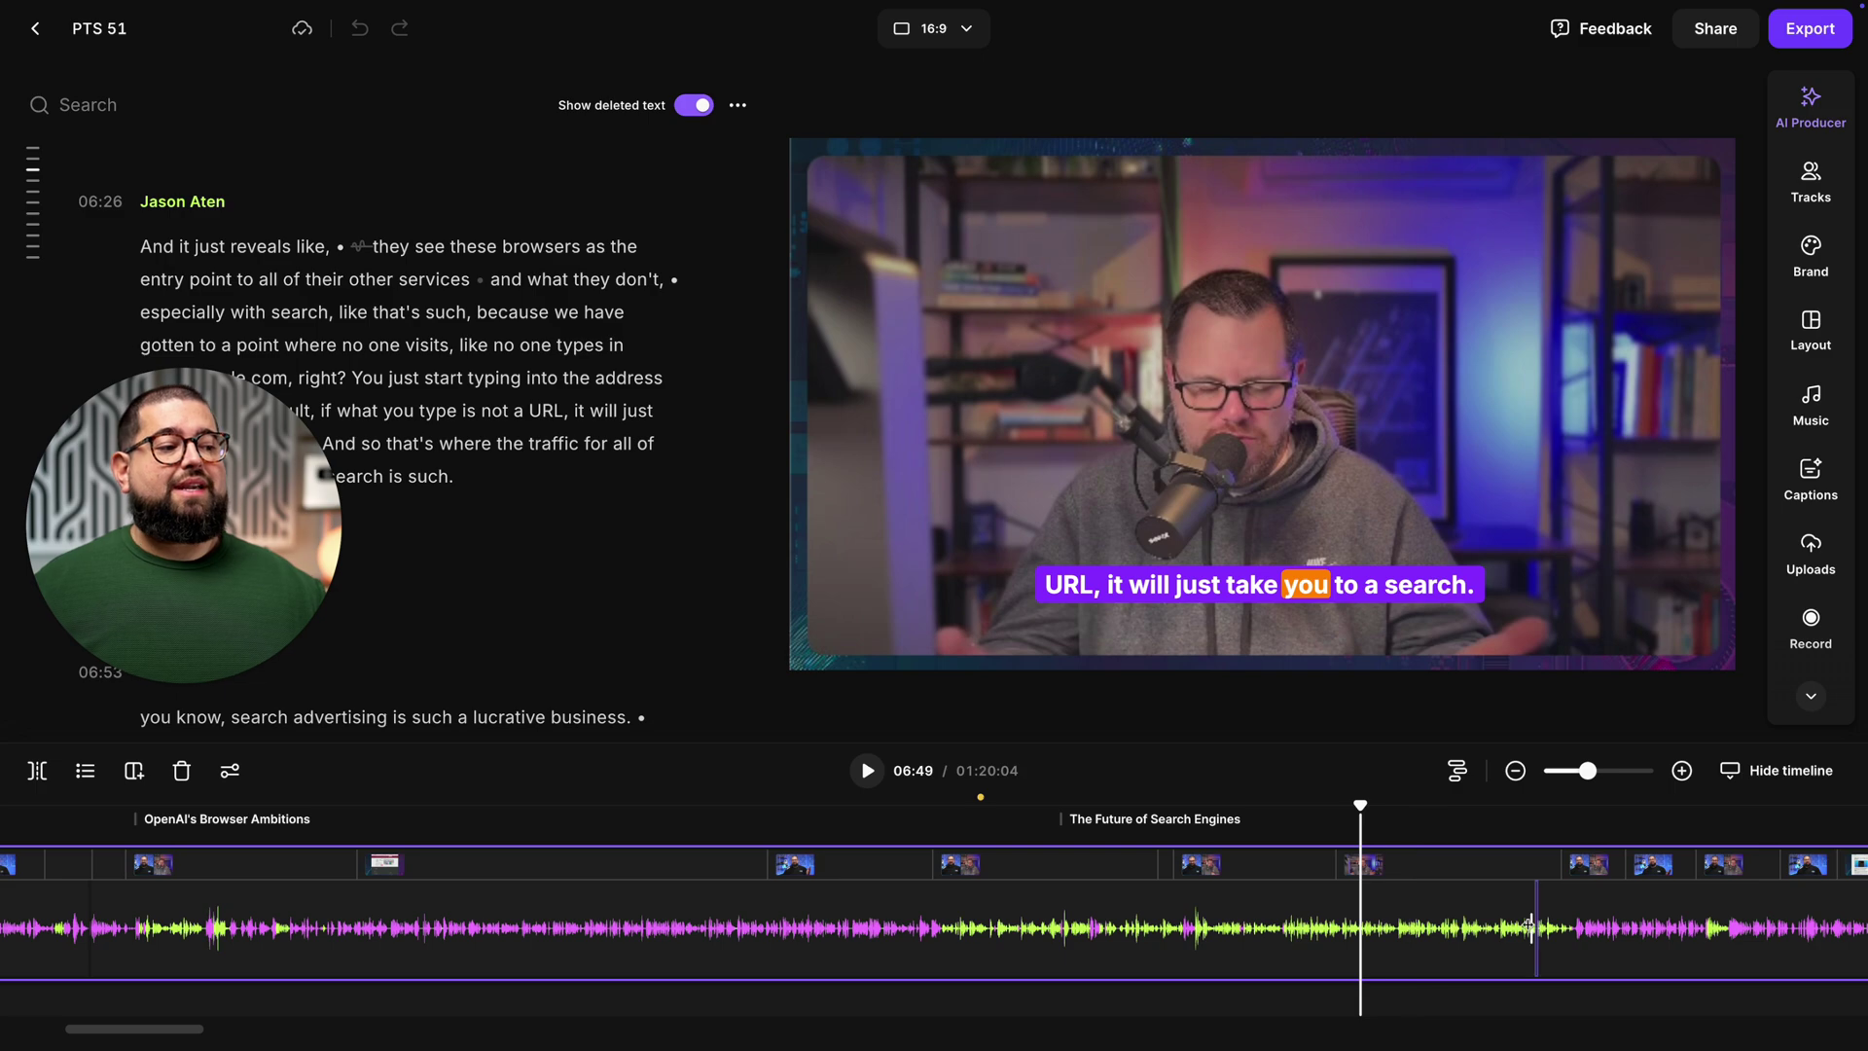
pyautogui.click(1581, 929)
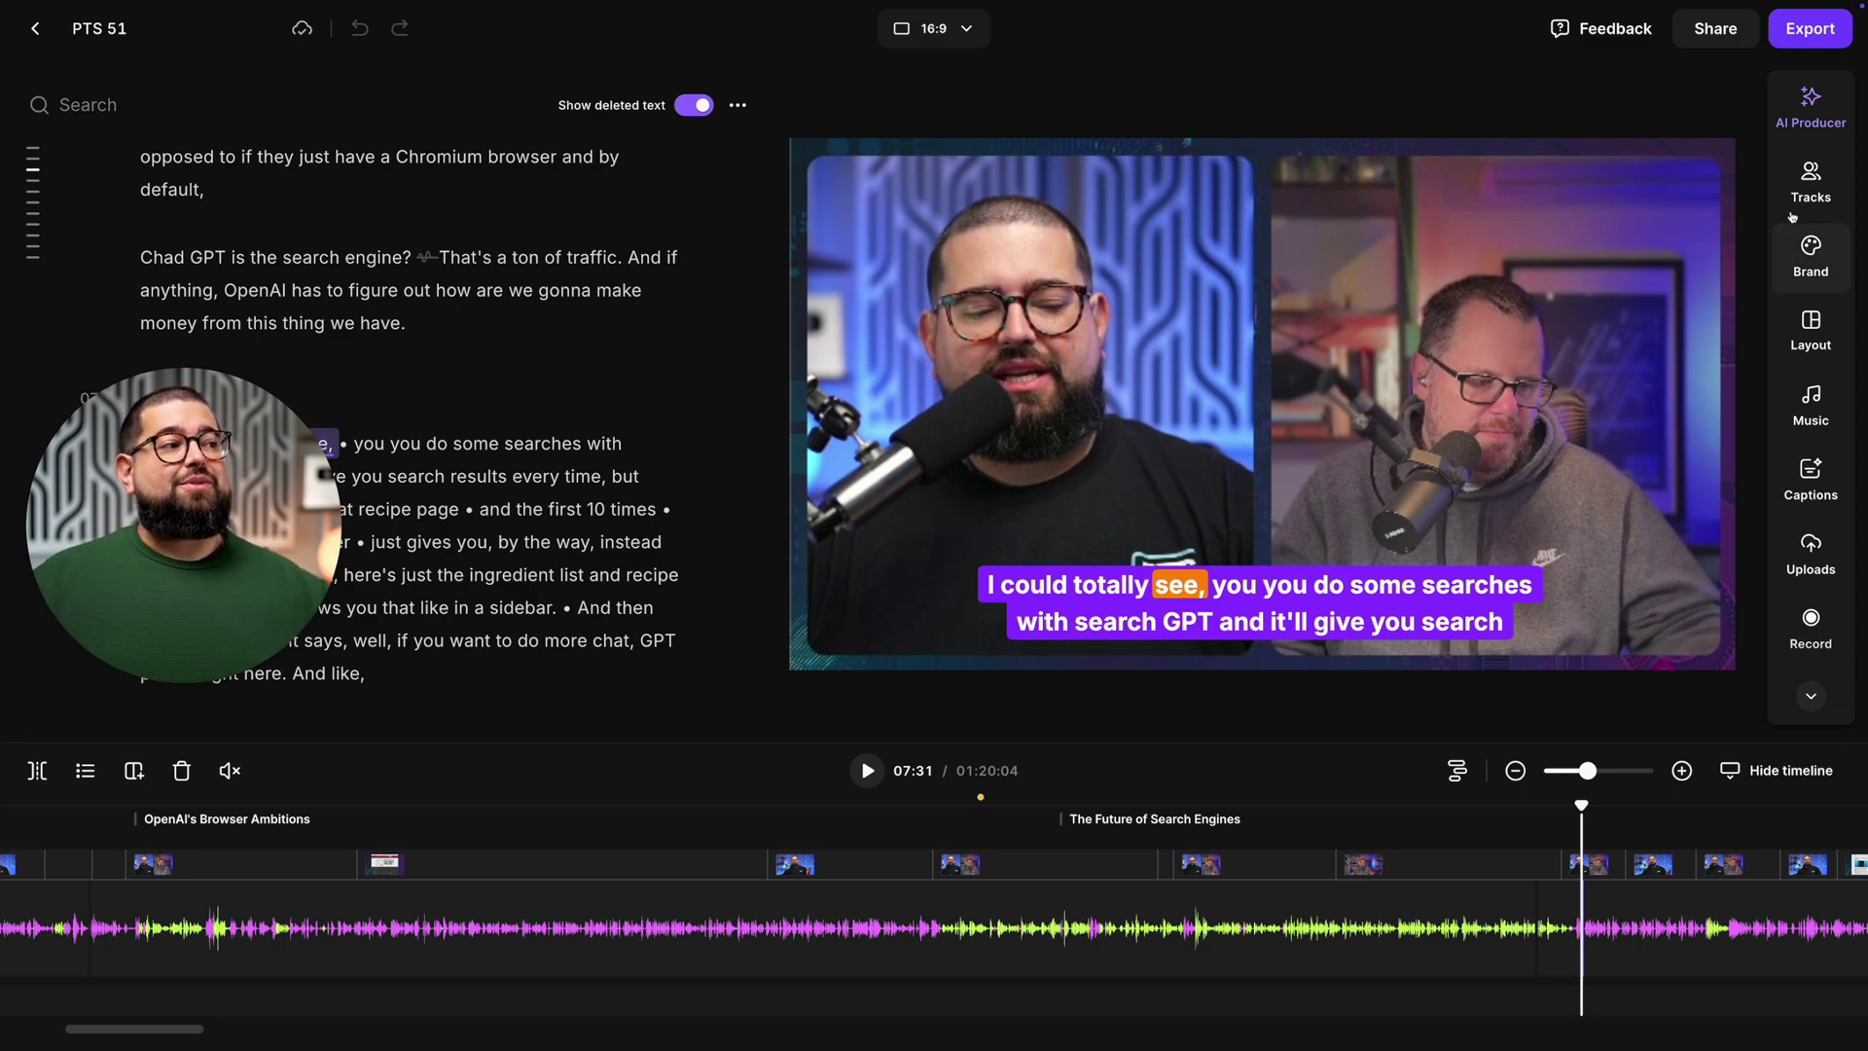
# Export the episode with 2160p 4K video quality and MP3 audio quality
pyautogui.click(1809, 32)
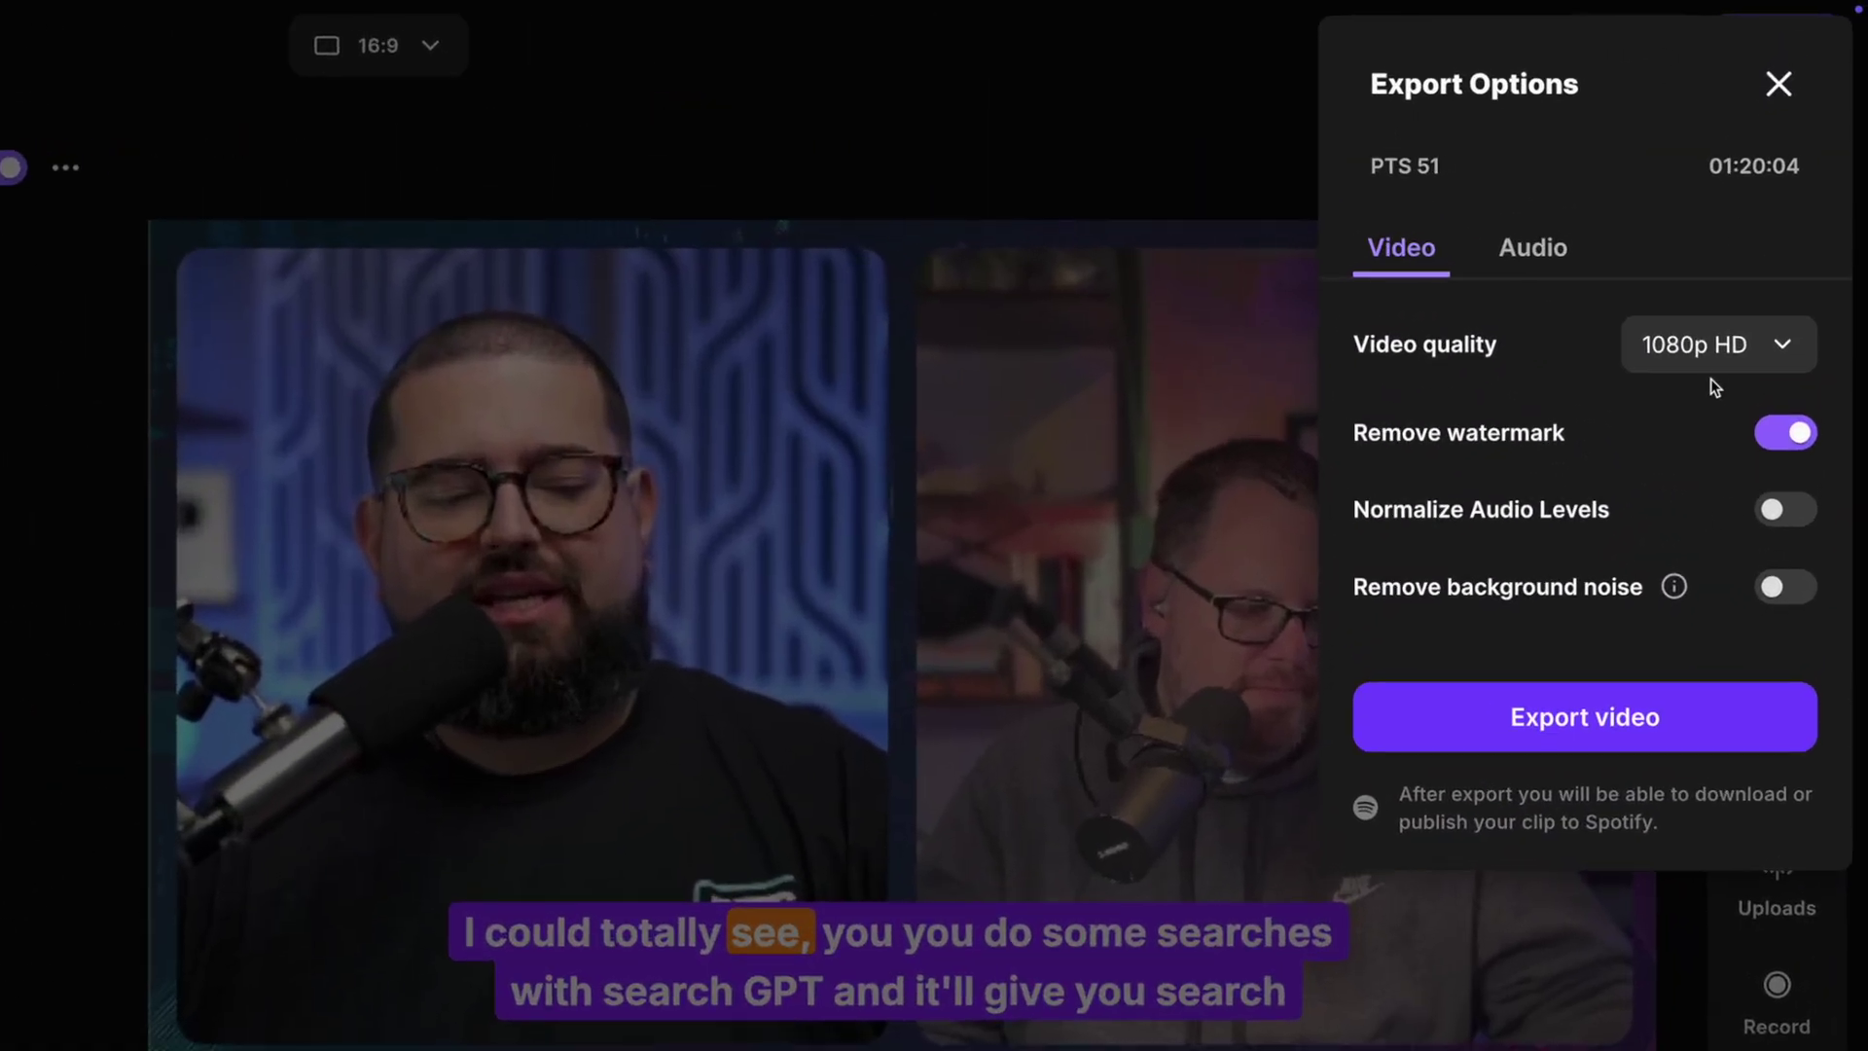
pyautogui.click(1710, 374)
pyautogui.click(1703, 585)
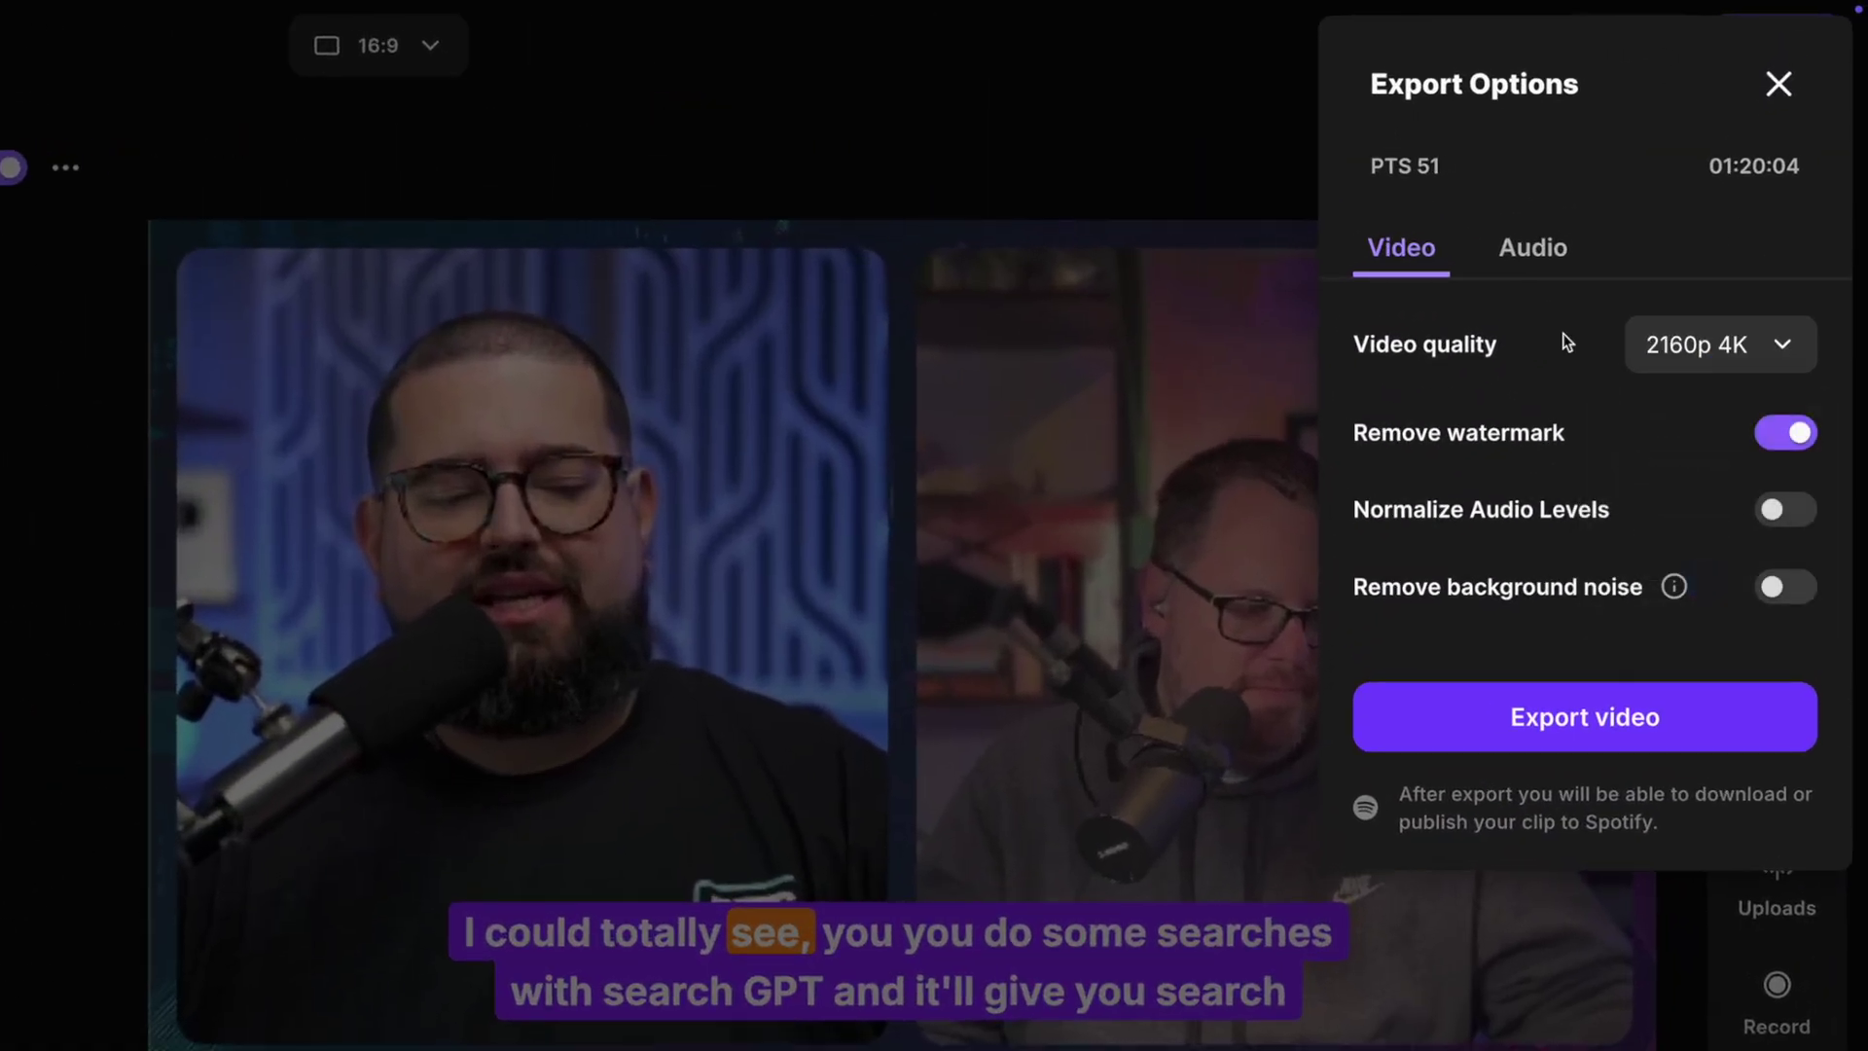
pyautogui.click(1532, 255)
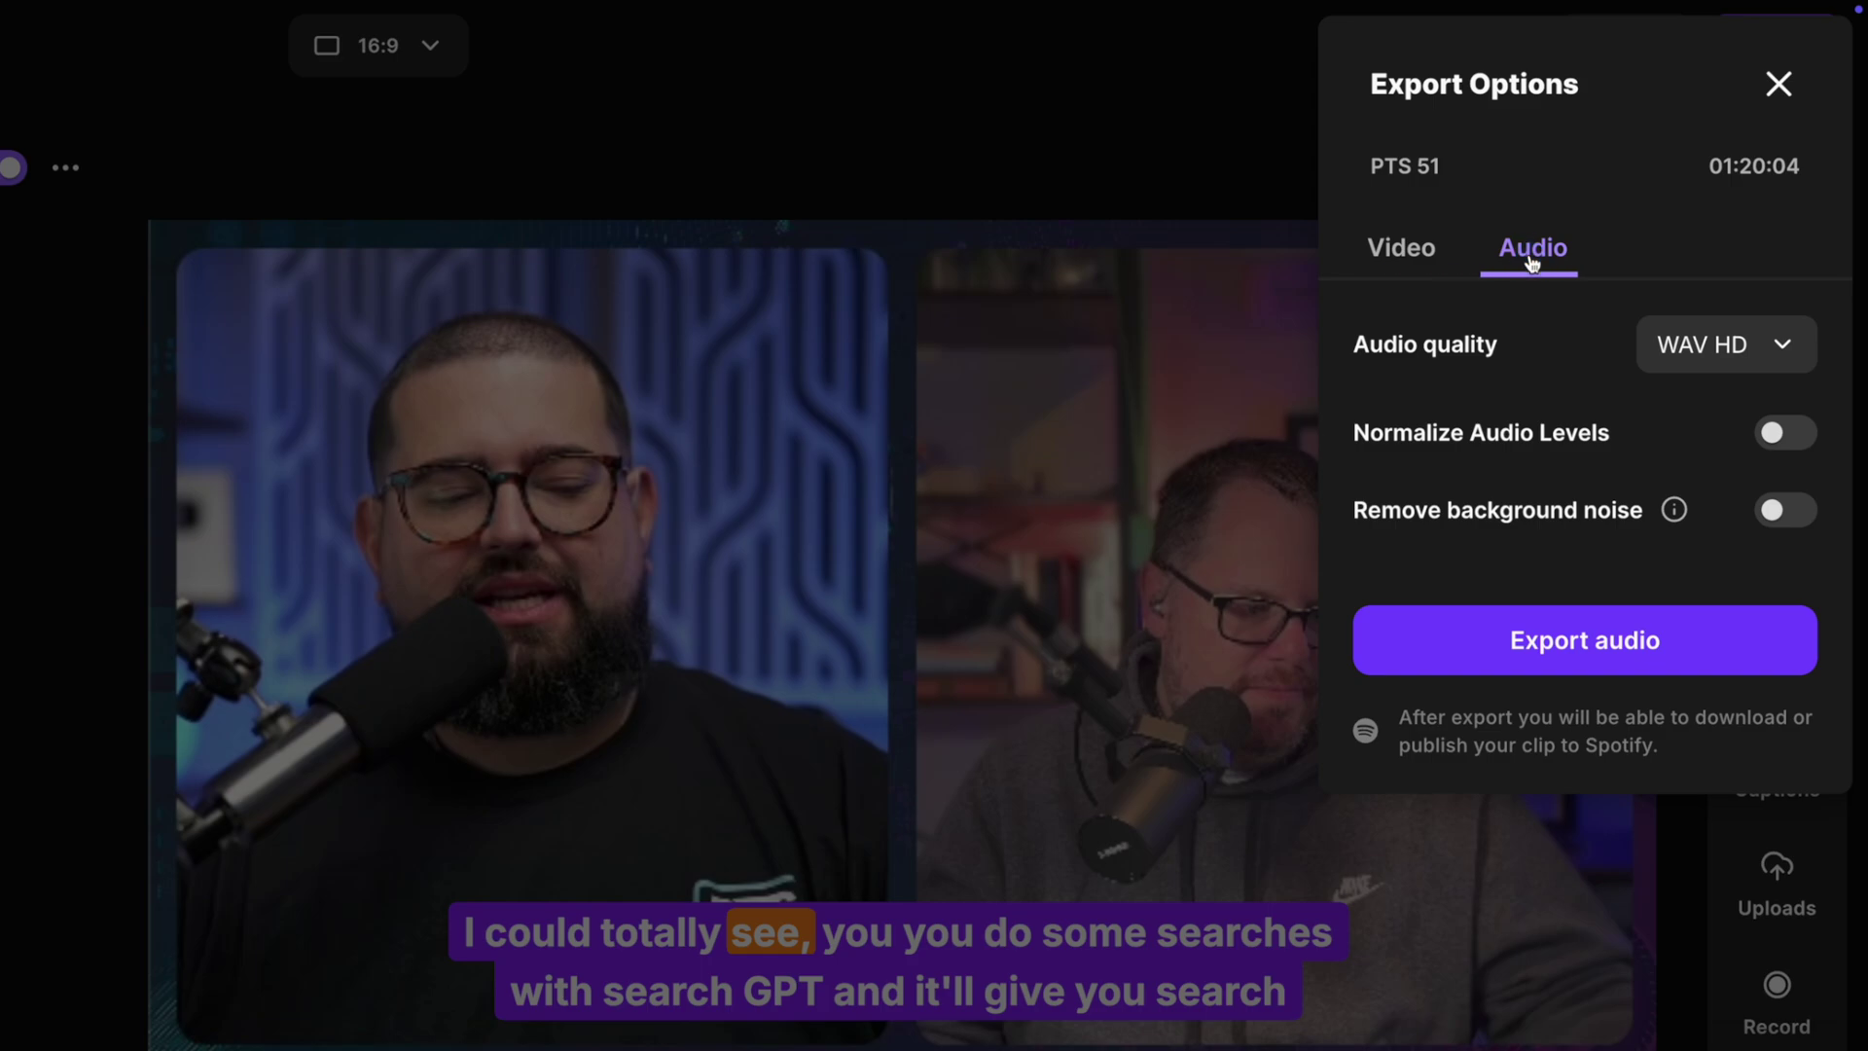
pyautogui.click(1688, 345)
pyautogui.click(1693, 434)
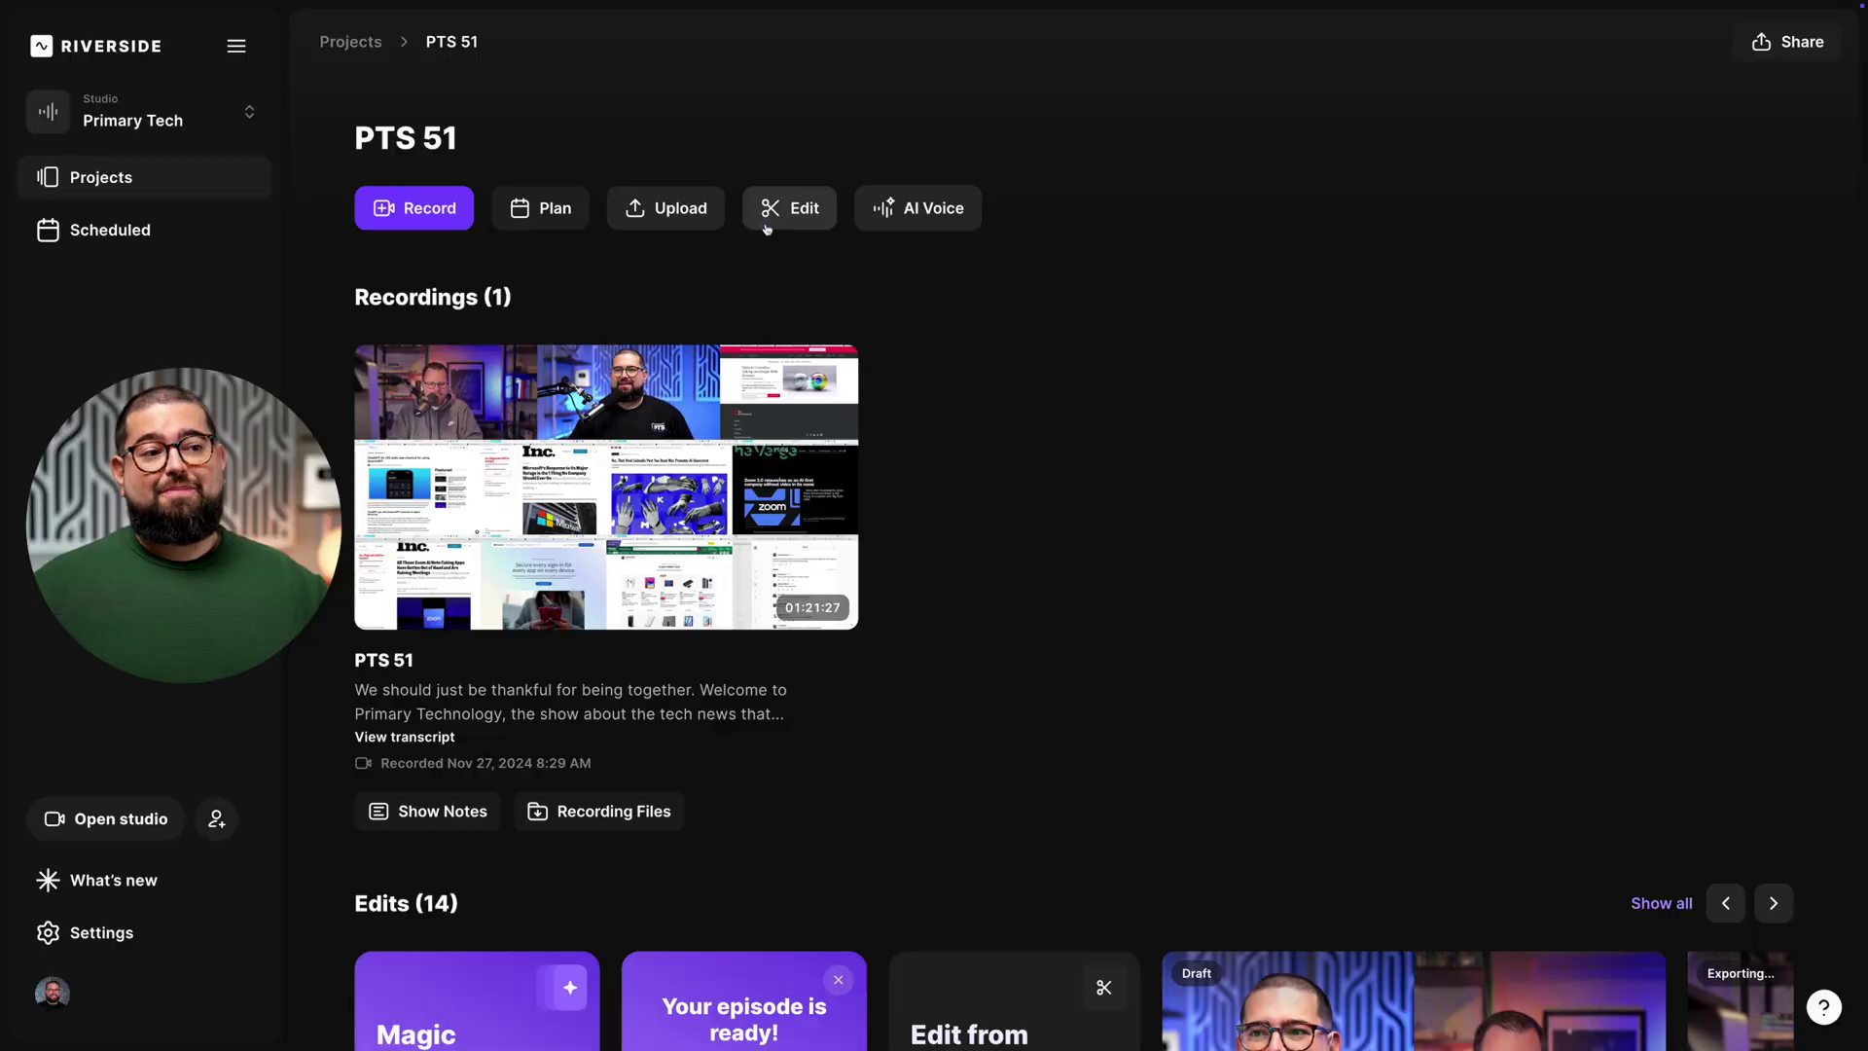
# Create a new edit of PTS 51 and delete the 'Normally … talked about' transcript passage
pyautogui.click(769, 216)
pyautogui.click(766, 274)
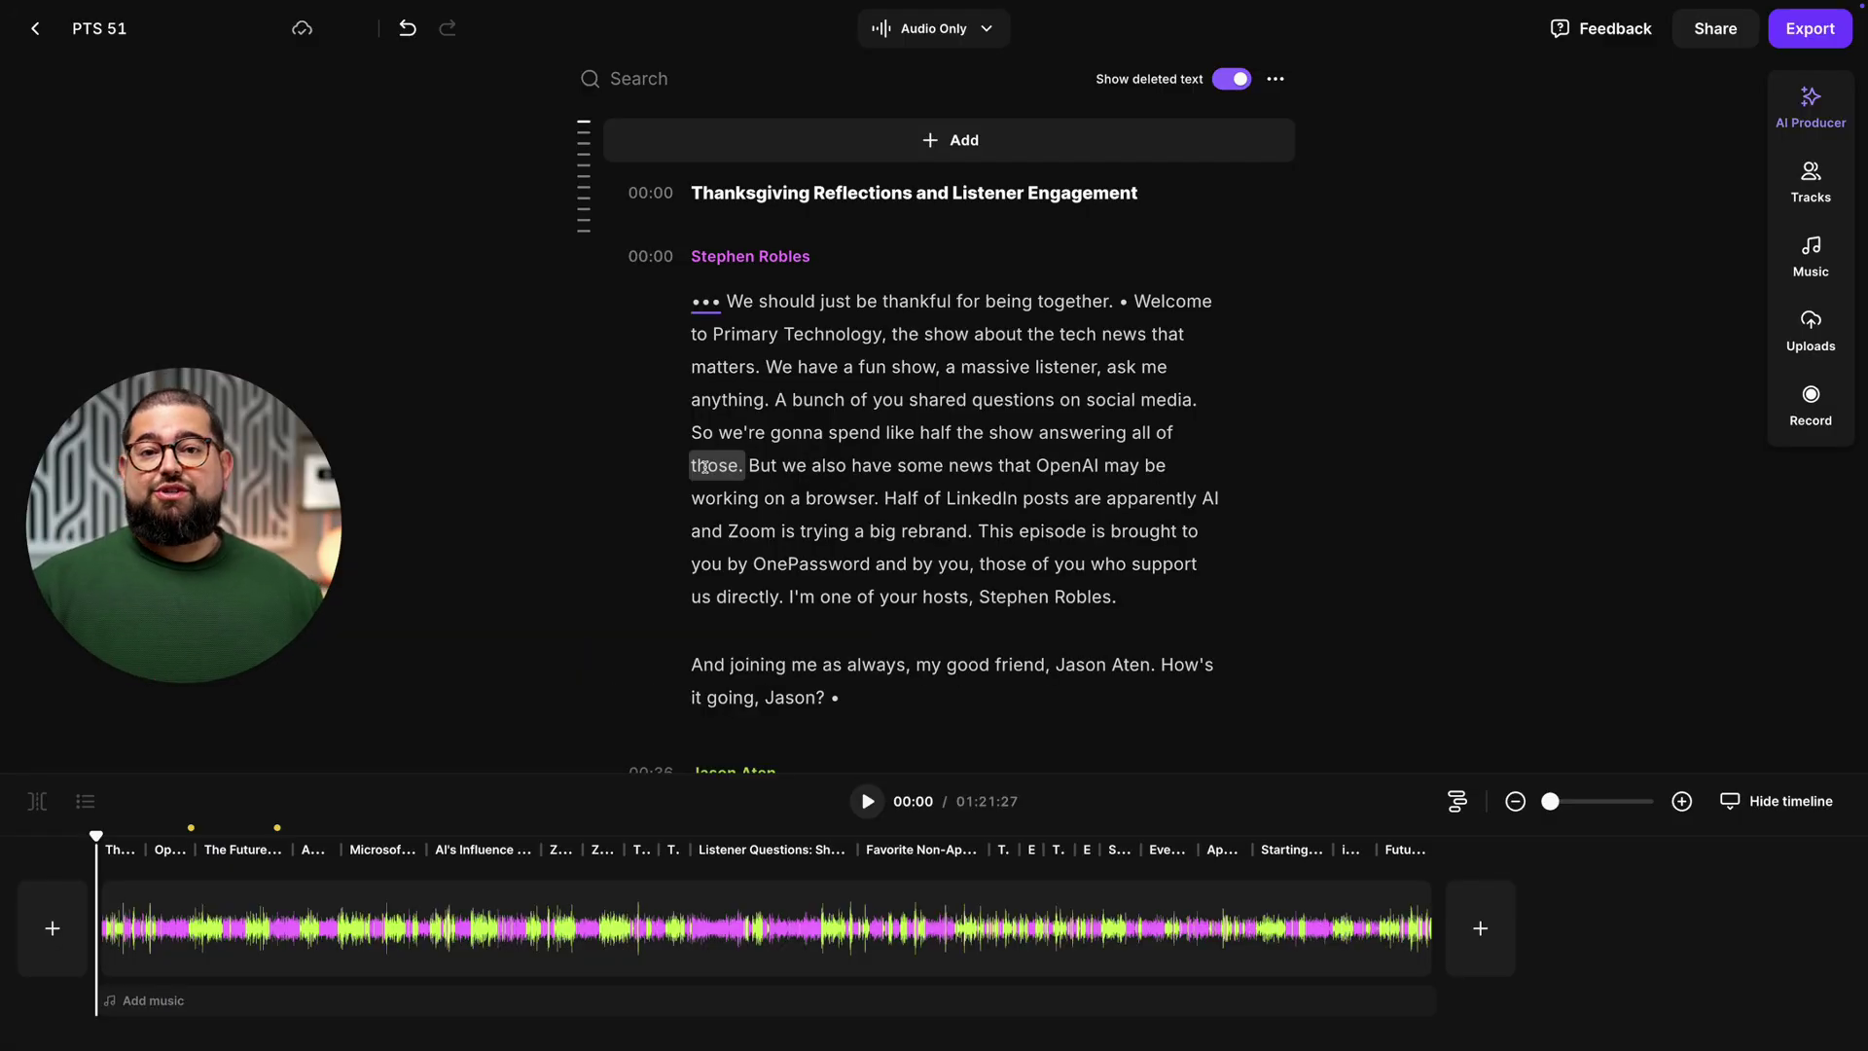
pyautogui.scroll(-8, 826, 526)
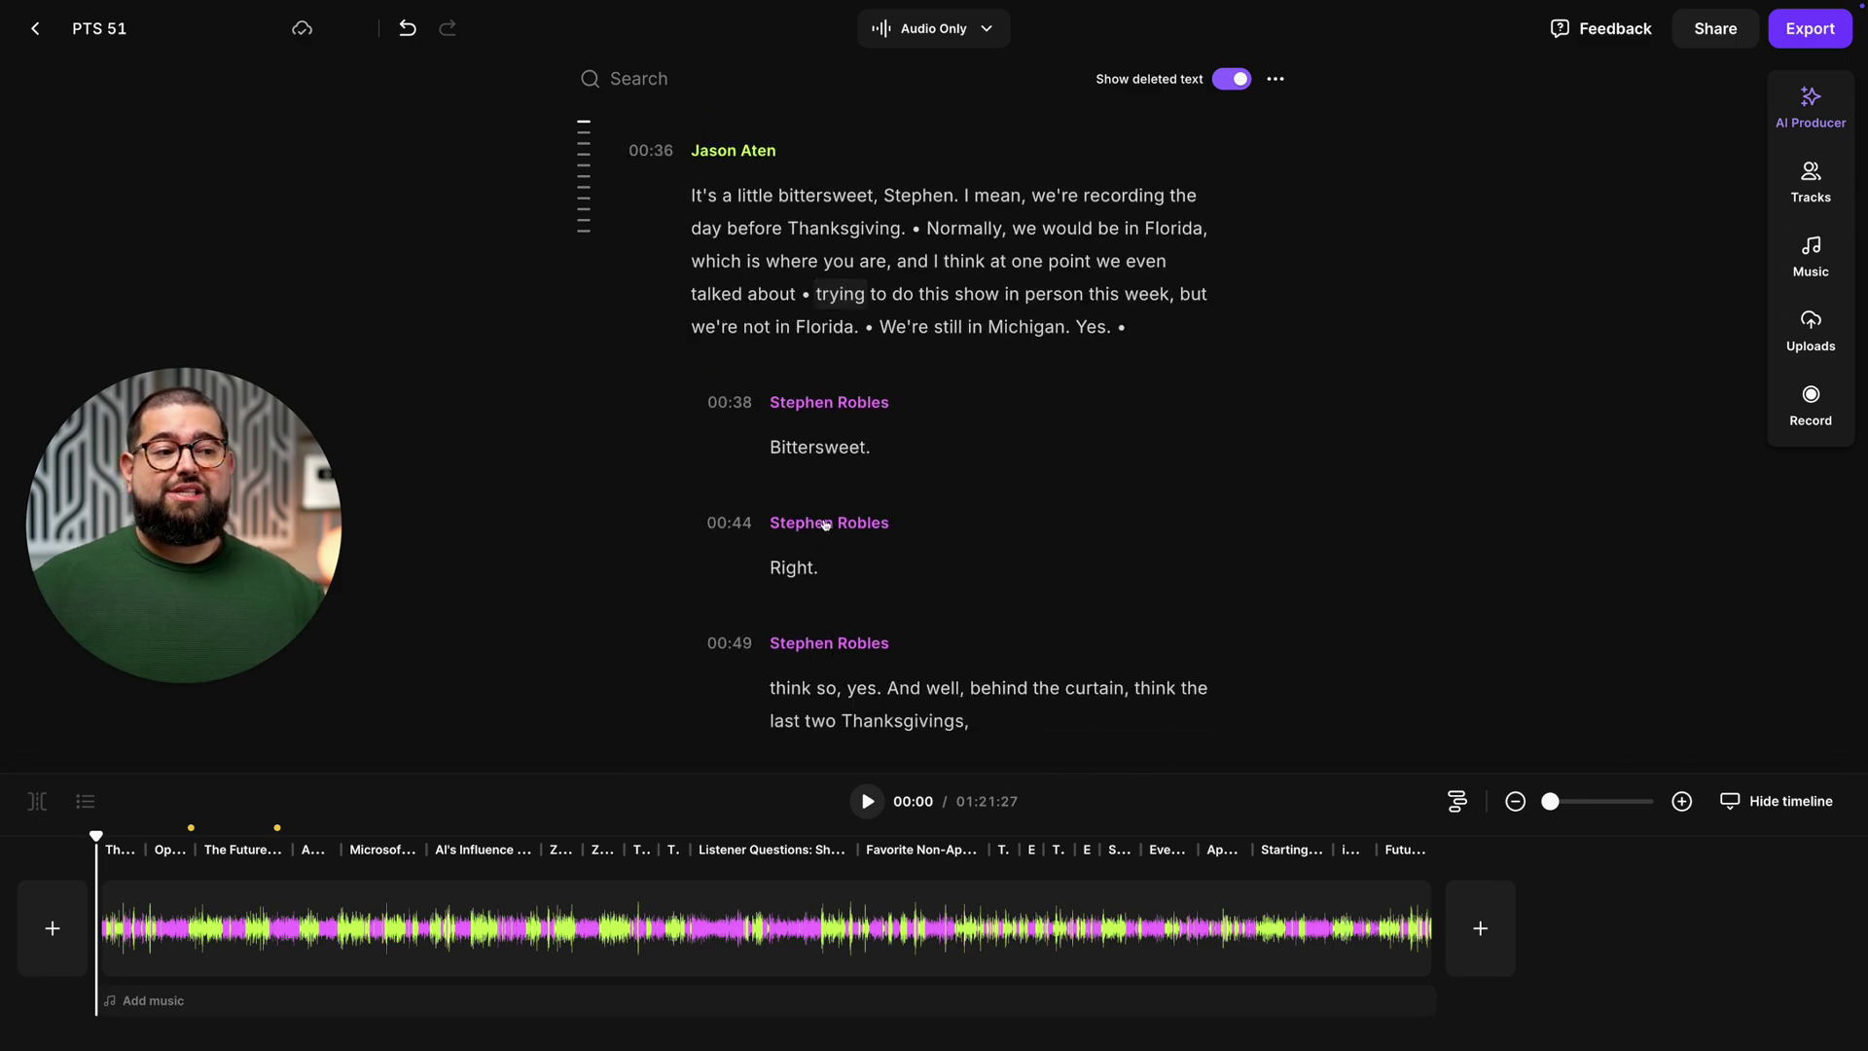
pyautogui.scroll(2, 826, 526)
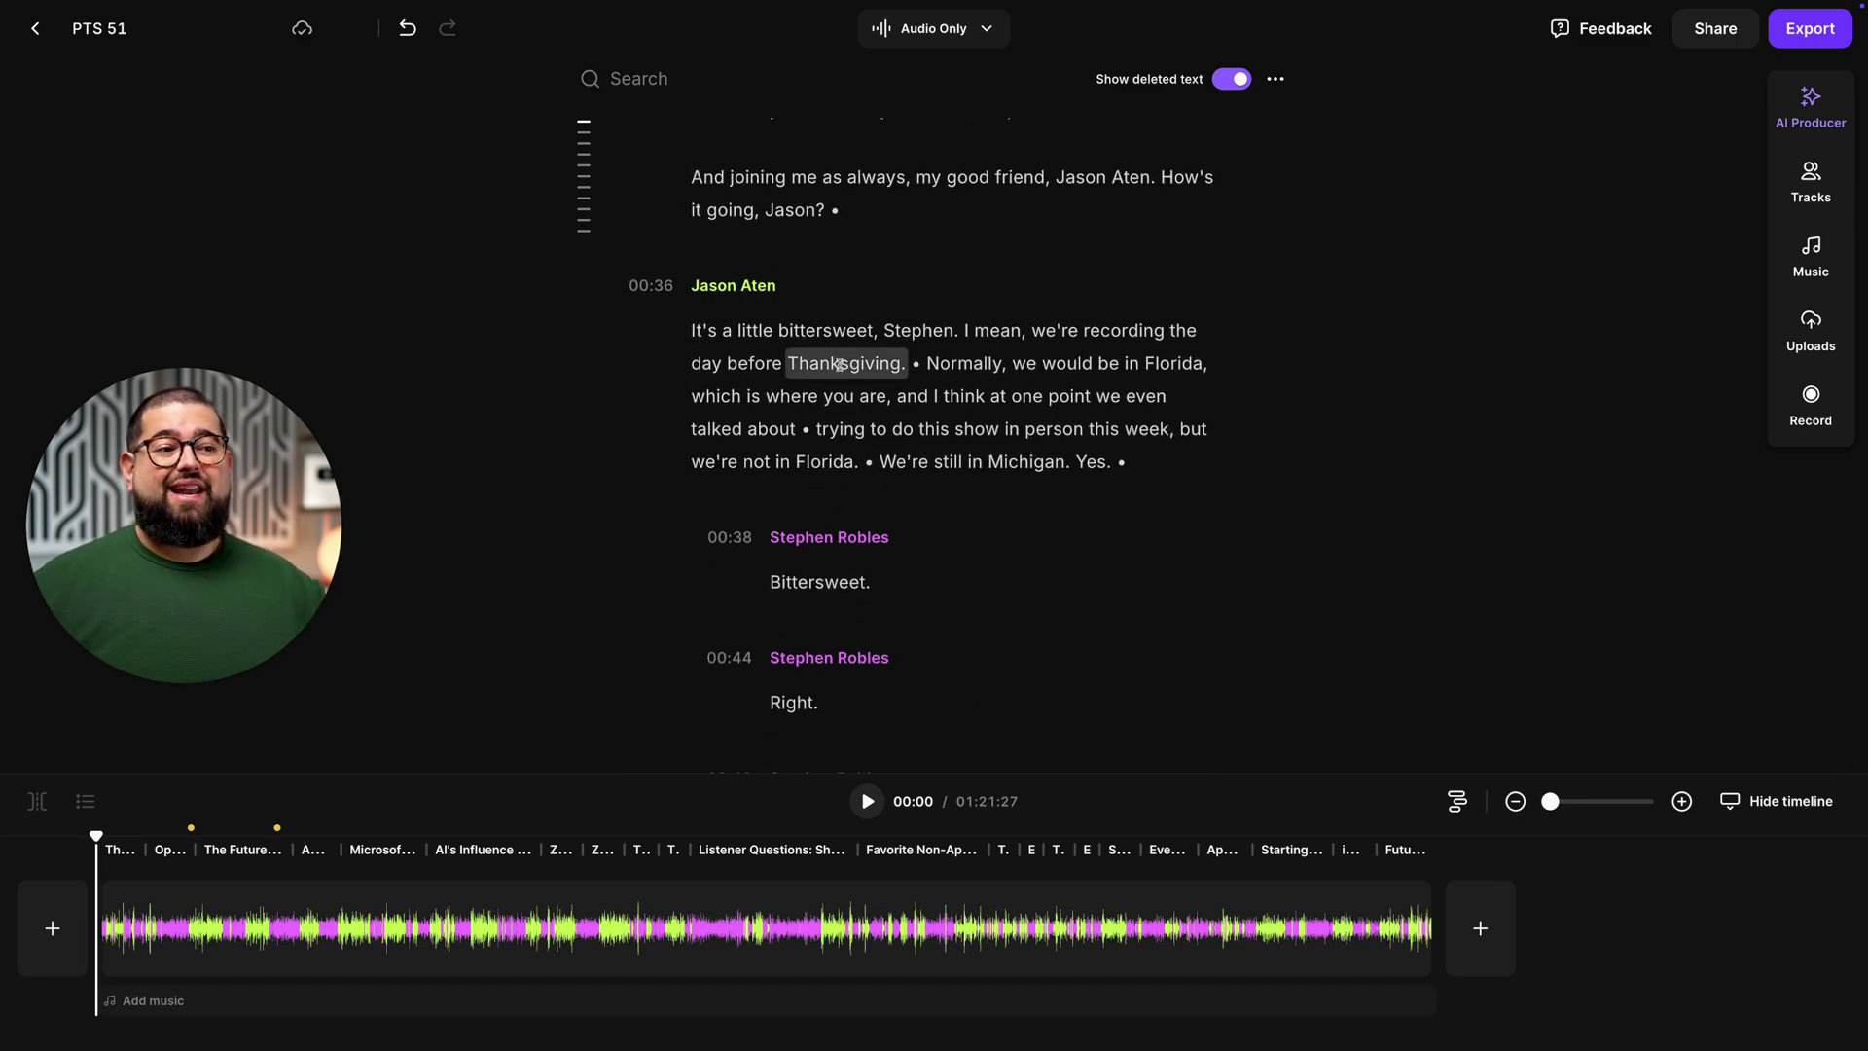
pyautogui.moveTo(930, 364); pyautogui.dragTo(810, 429)
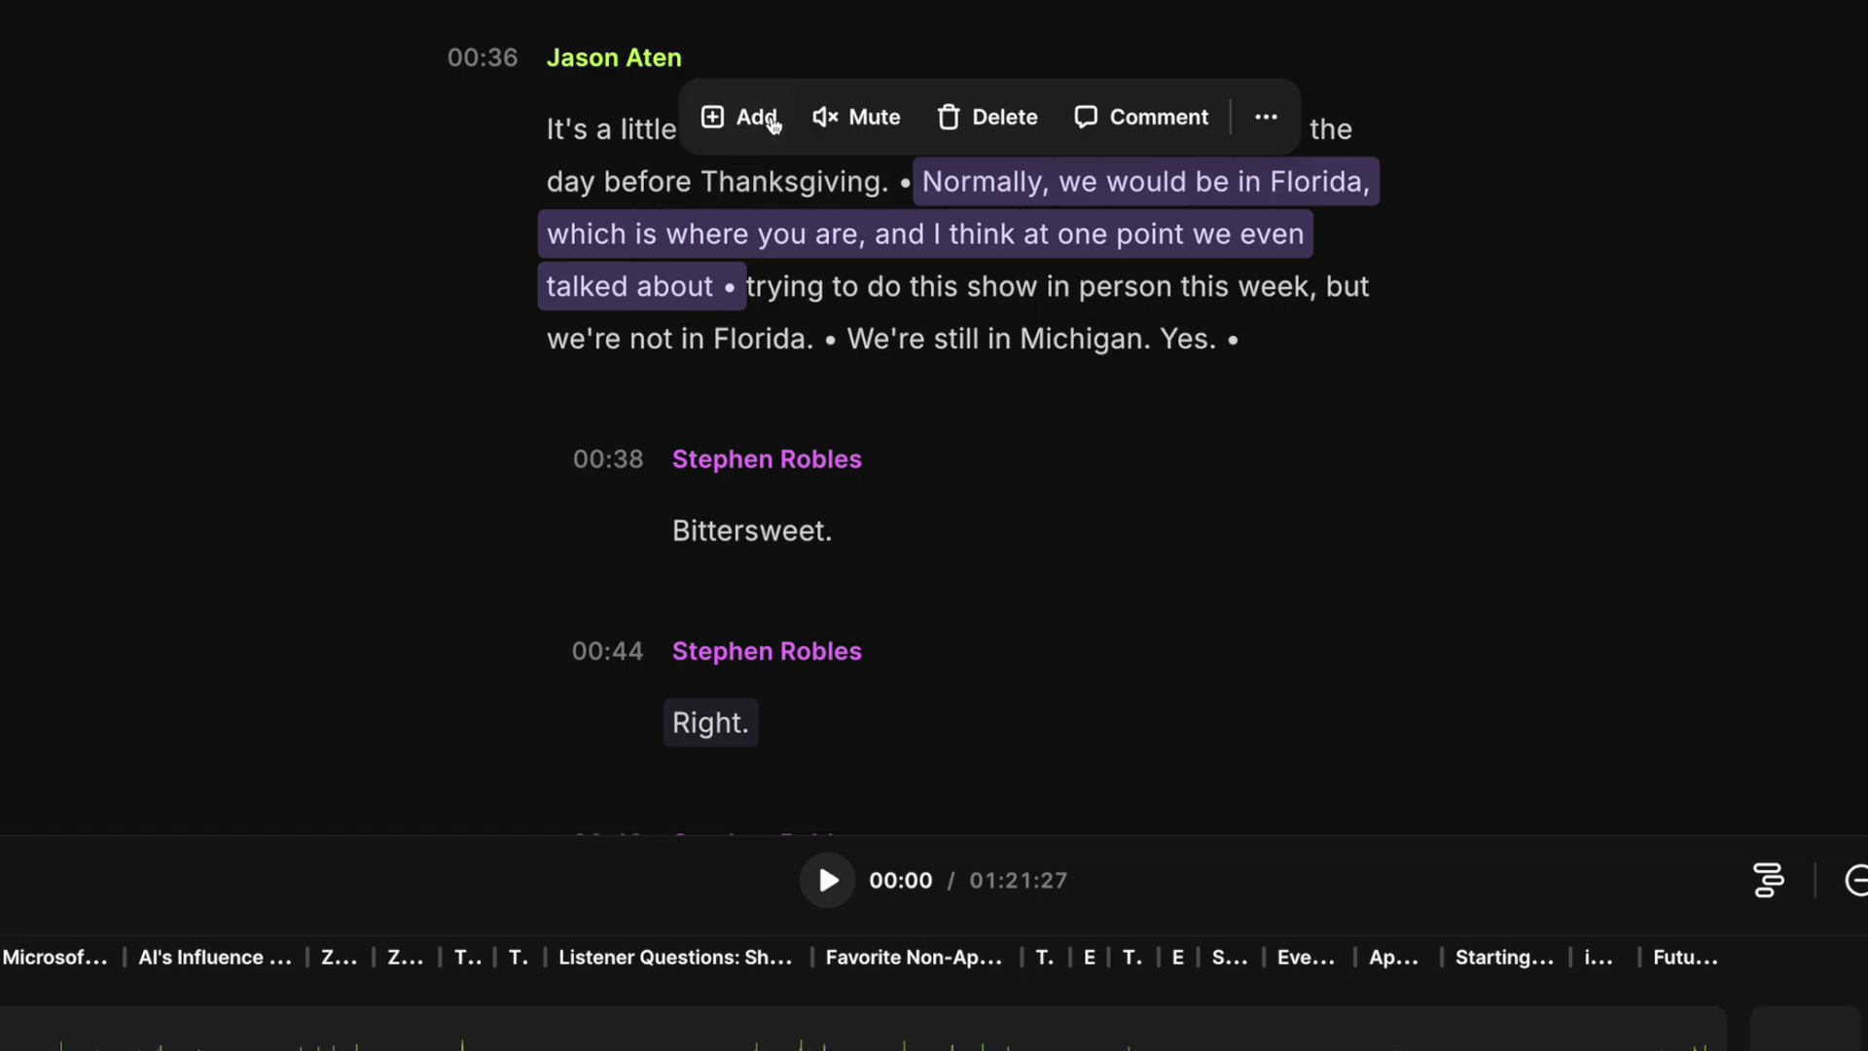
pyautogui.click(1002, 116)
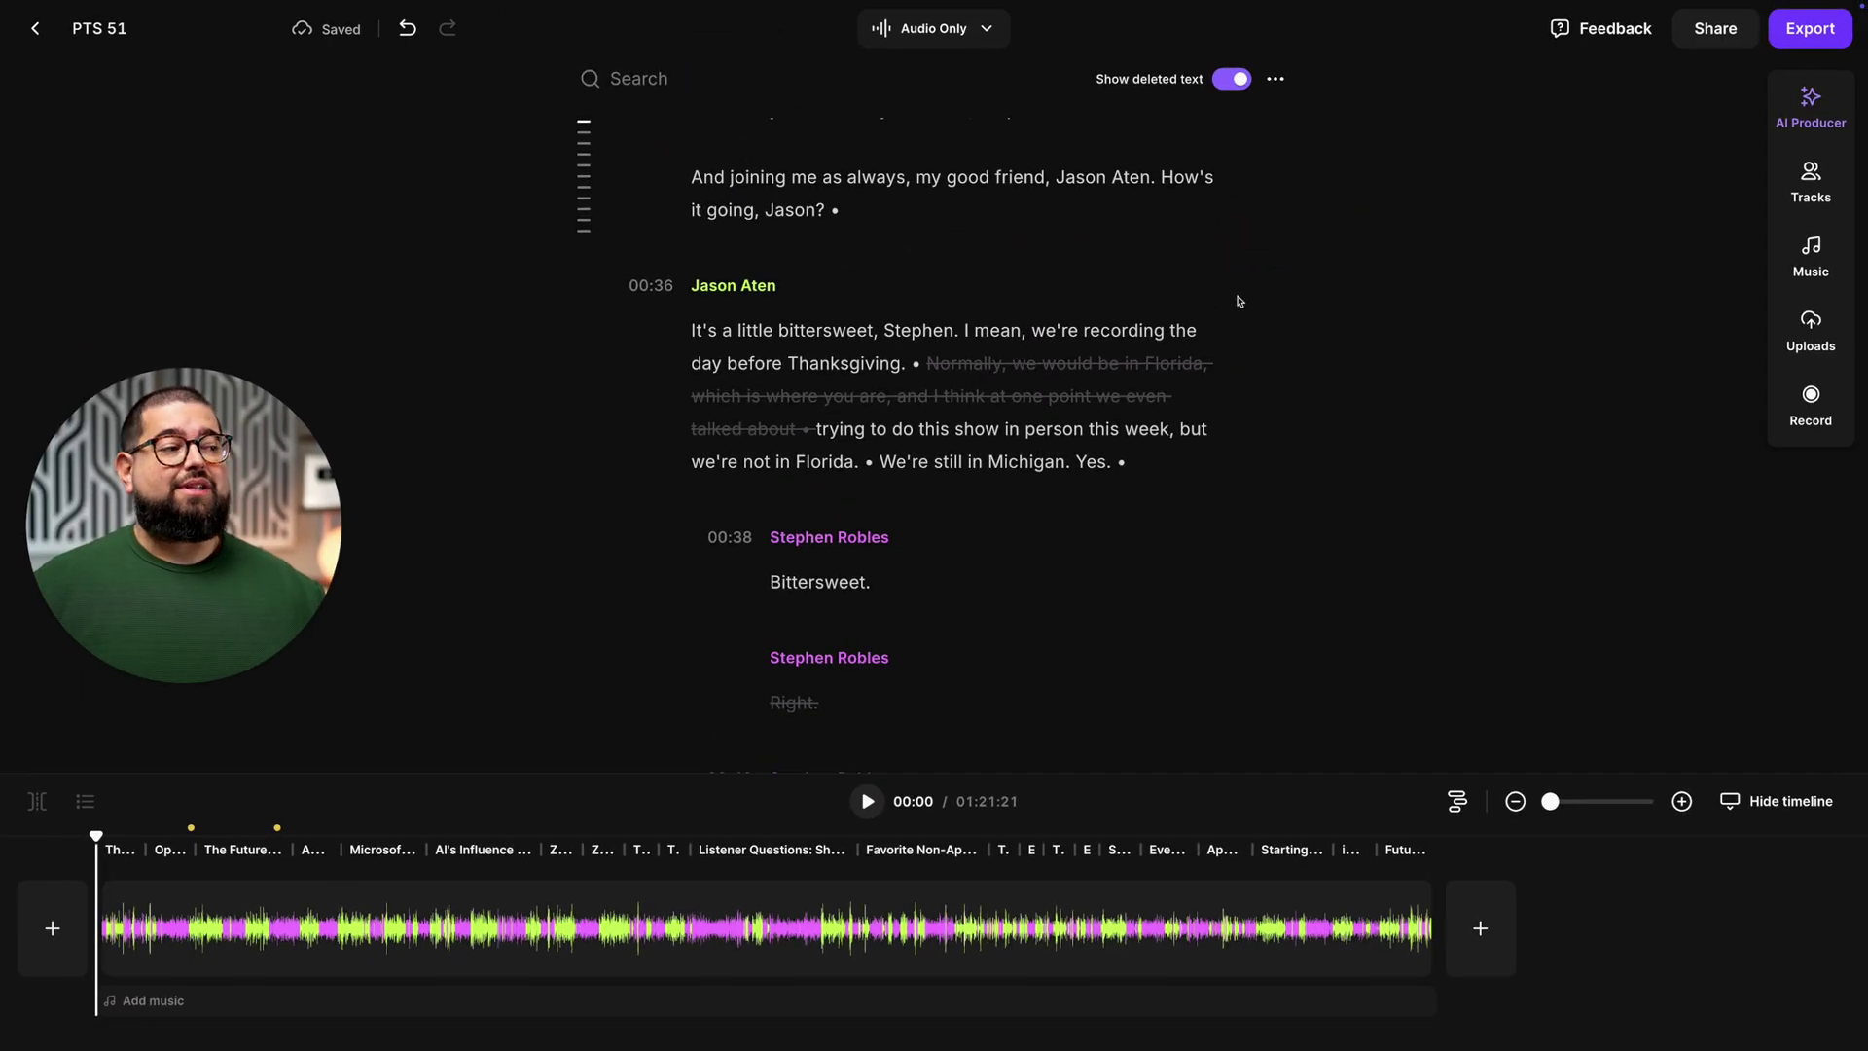
# Apply Balanced pacing, Smooth speech filler-word removal and Magic Mute with the AI Producer
pyautogui.click(1801, 113)
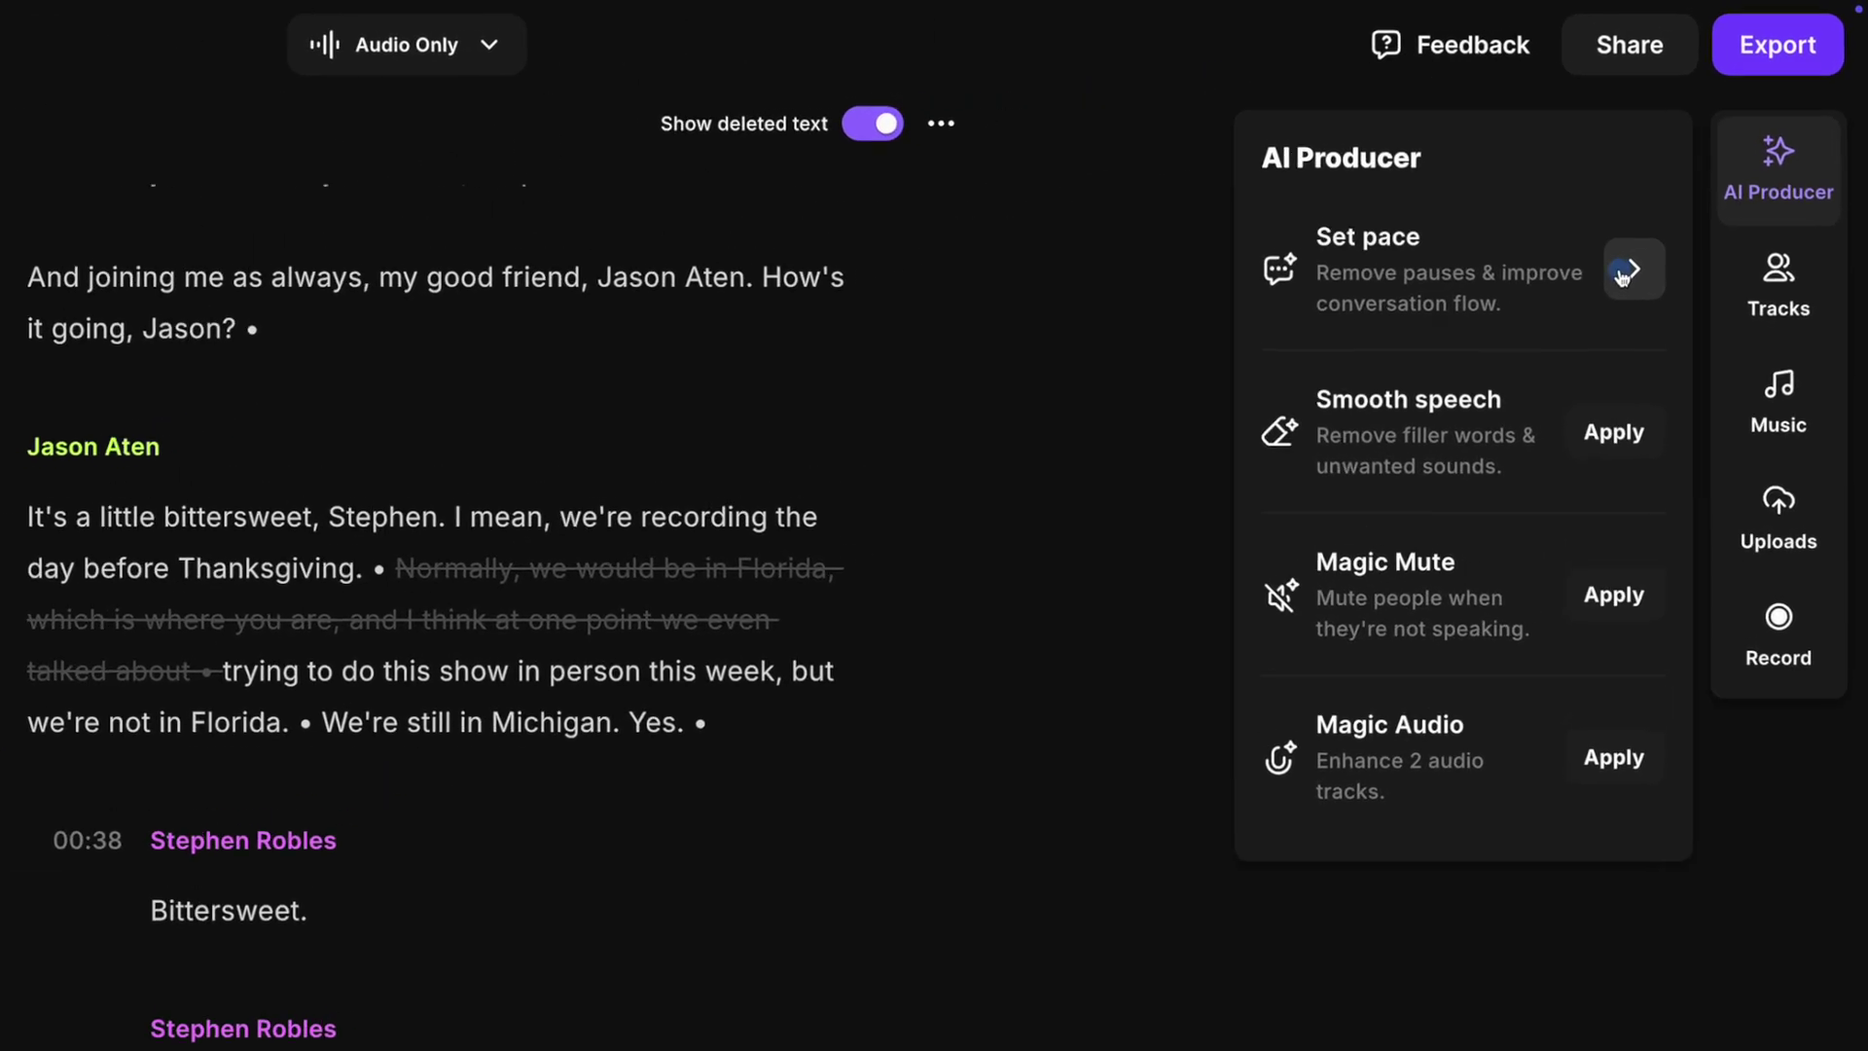
pyautogui.click(1714, 170)
pyautogui.click(1504, 419)
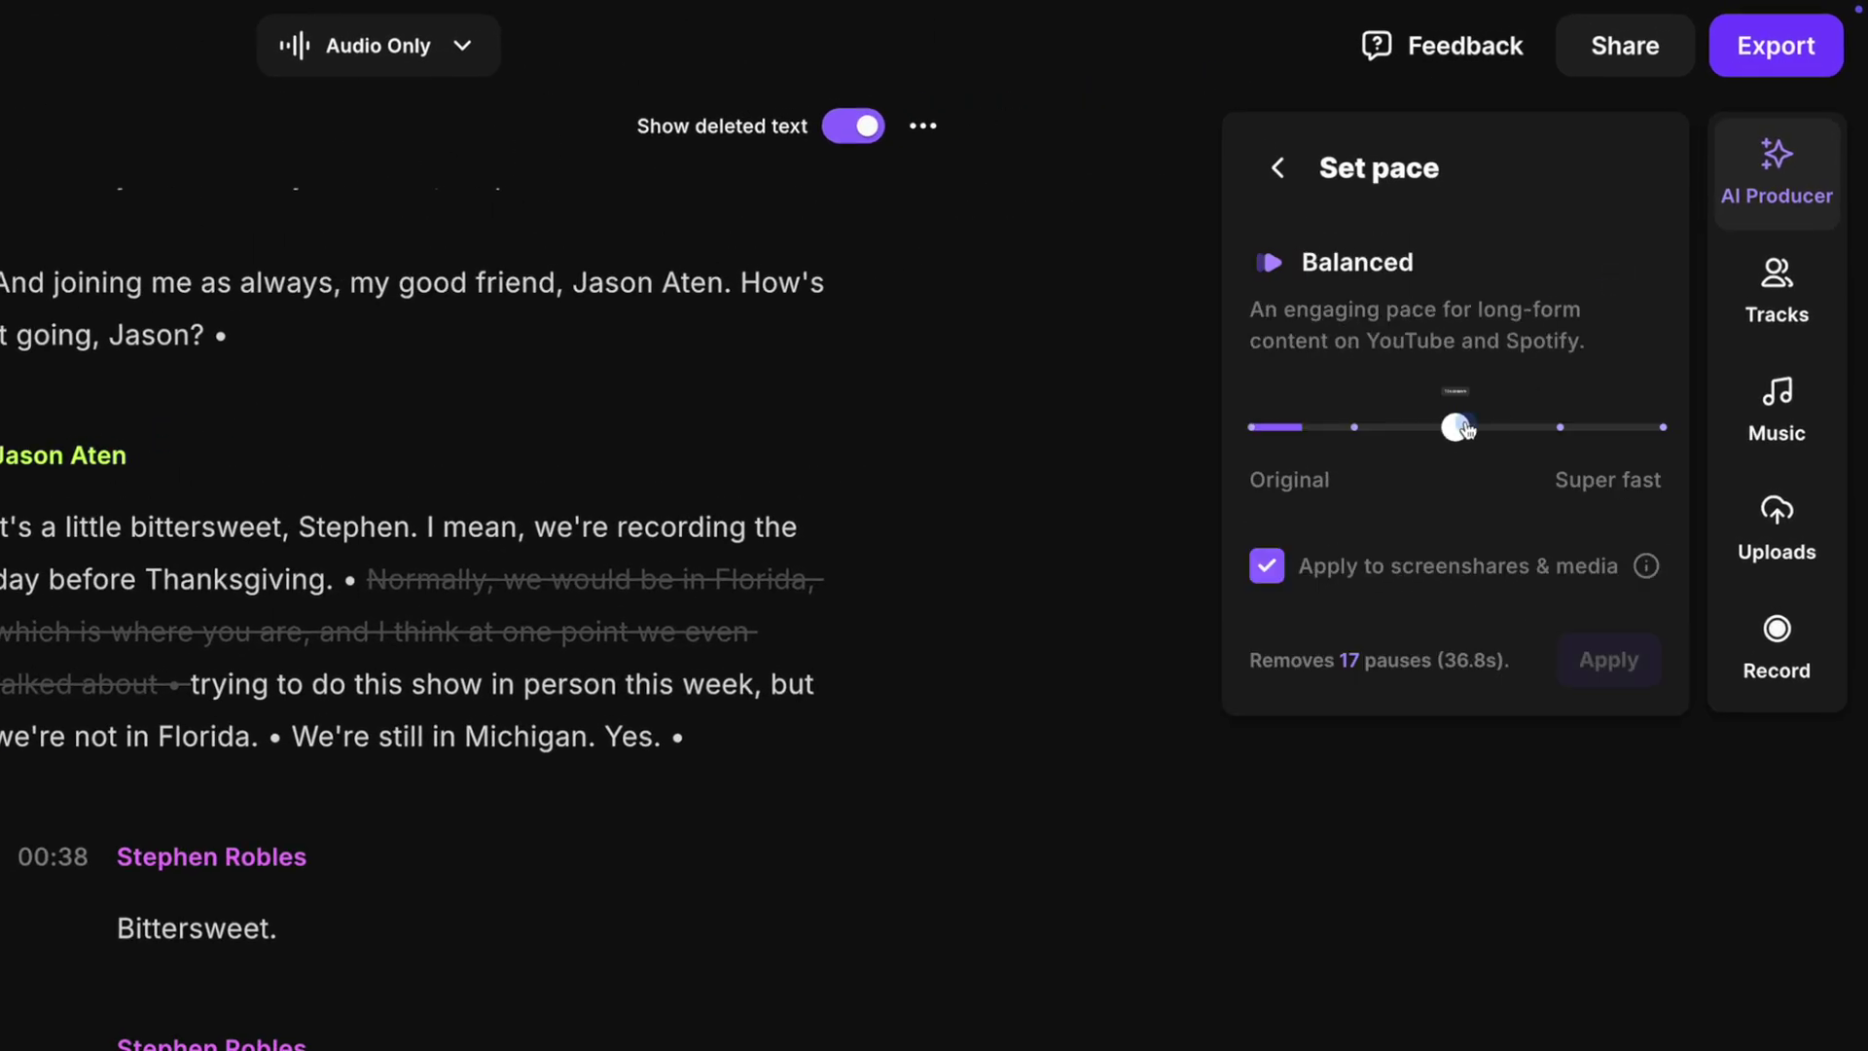
pyautogui.click(1603, 661)
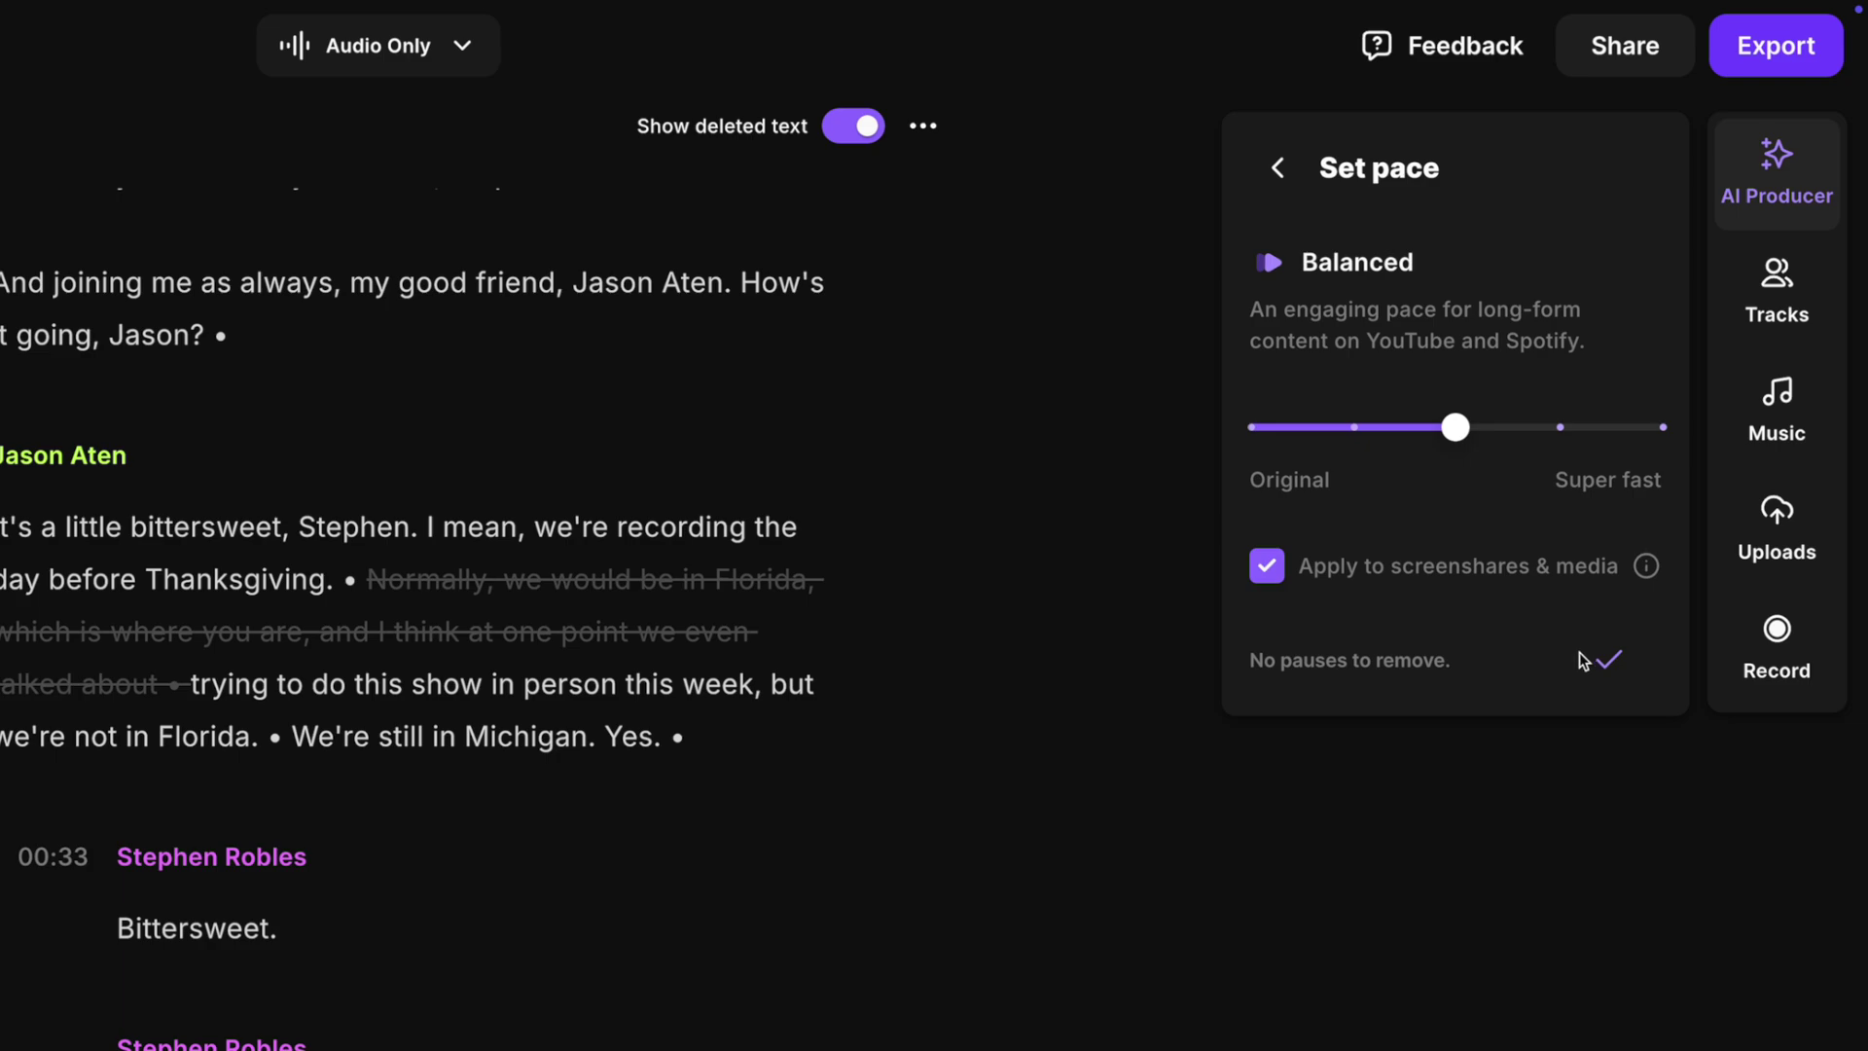
pyautogui.click(1277, 168)
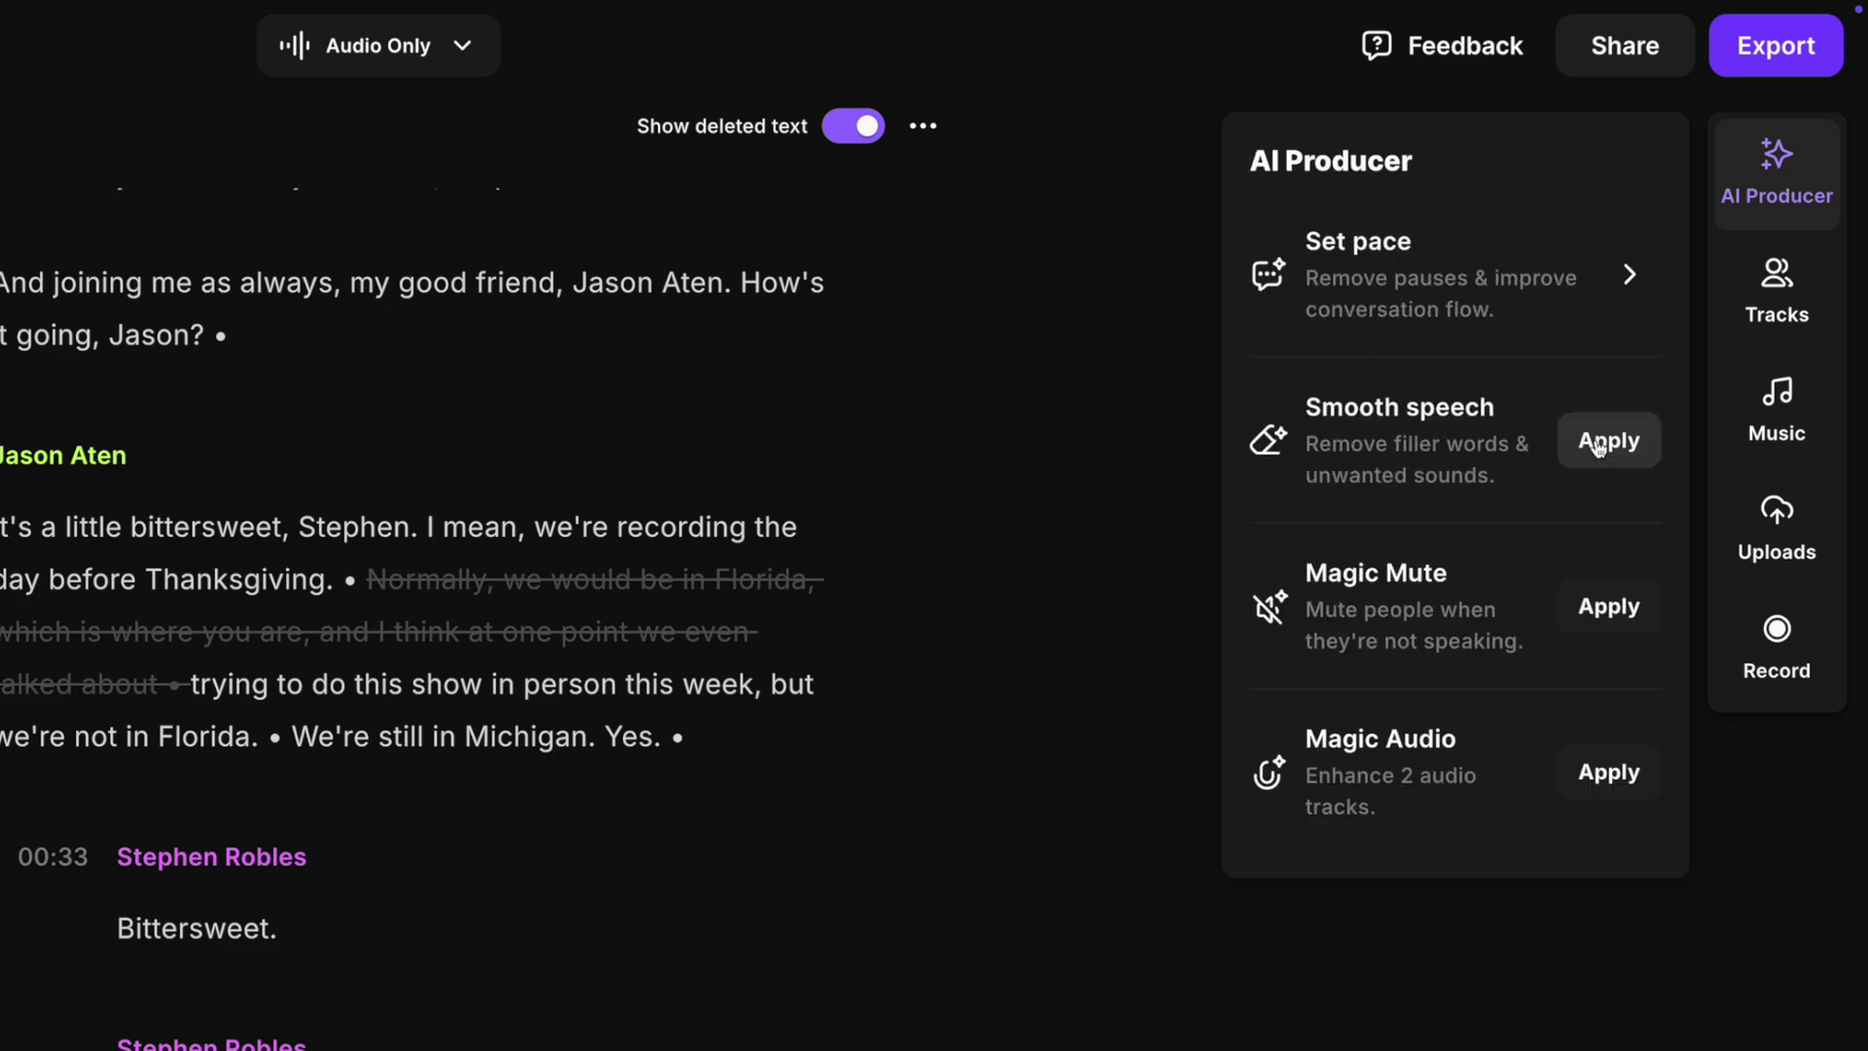
pyautogui.click(1598, 444)
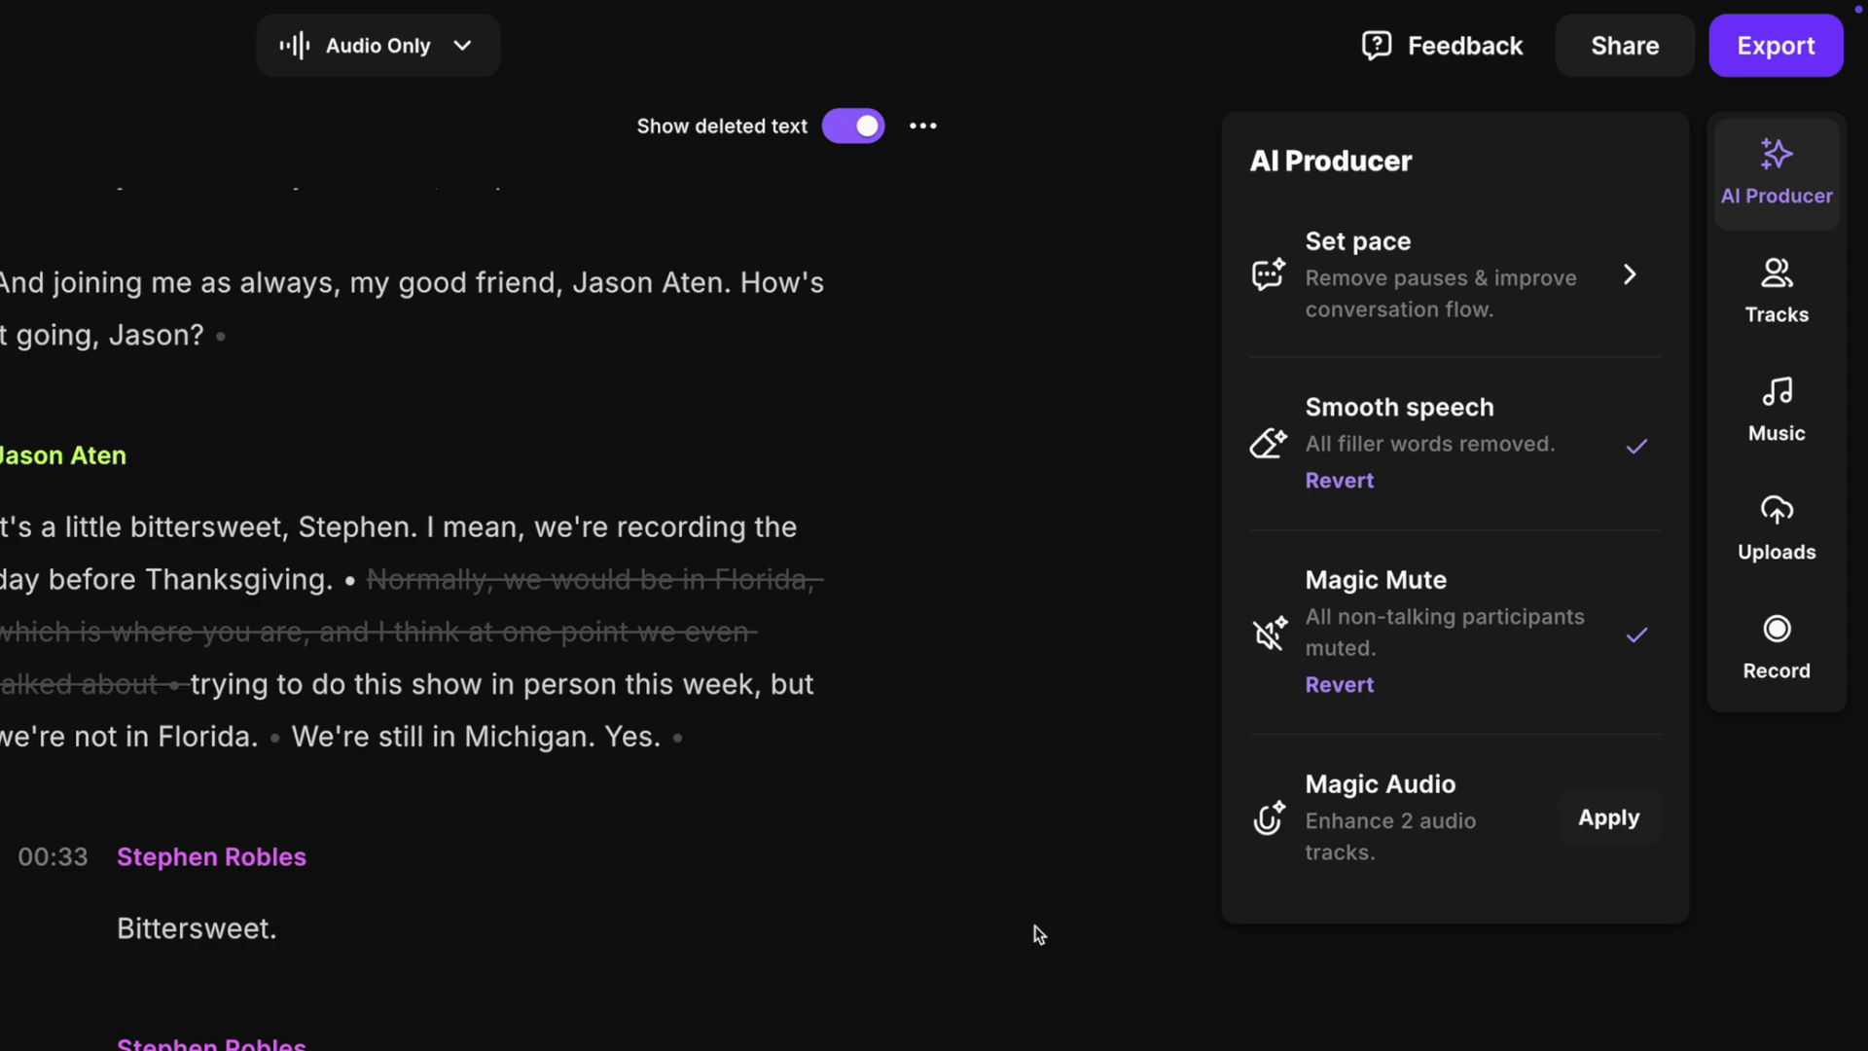
pyautogui.press('Escape')
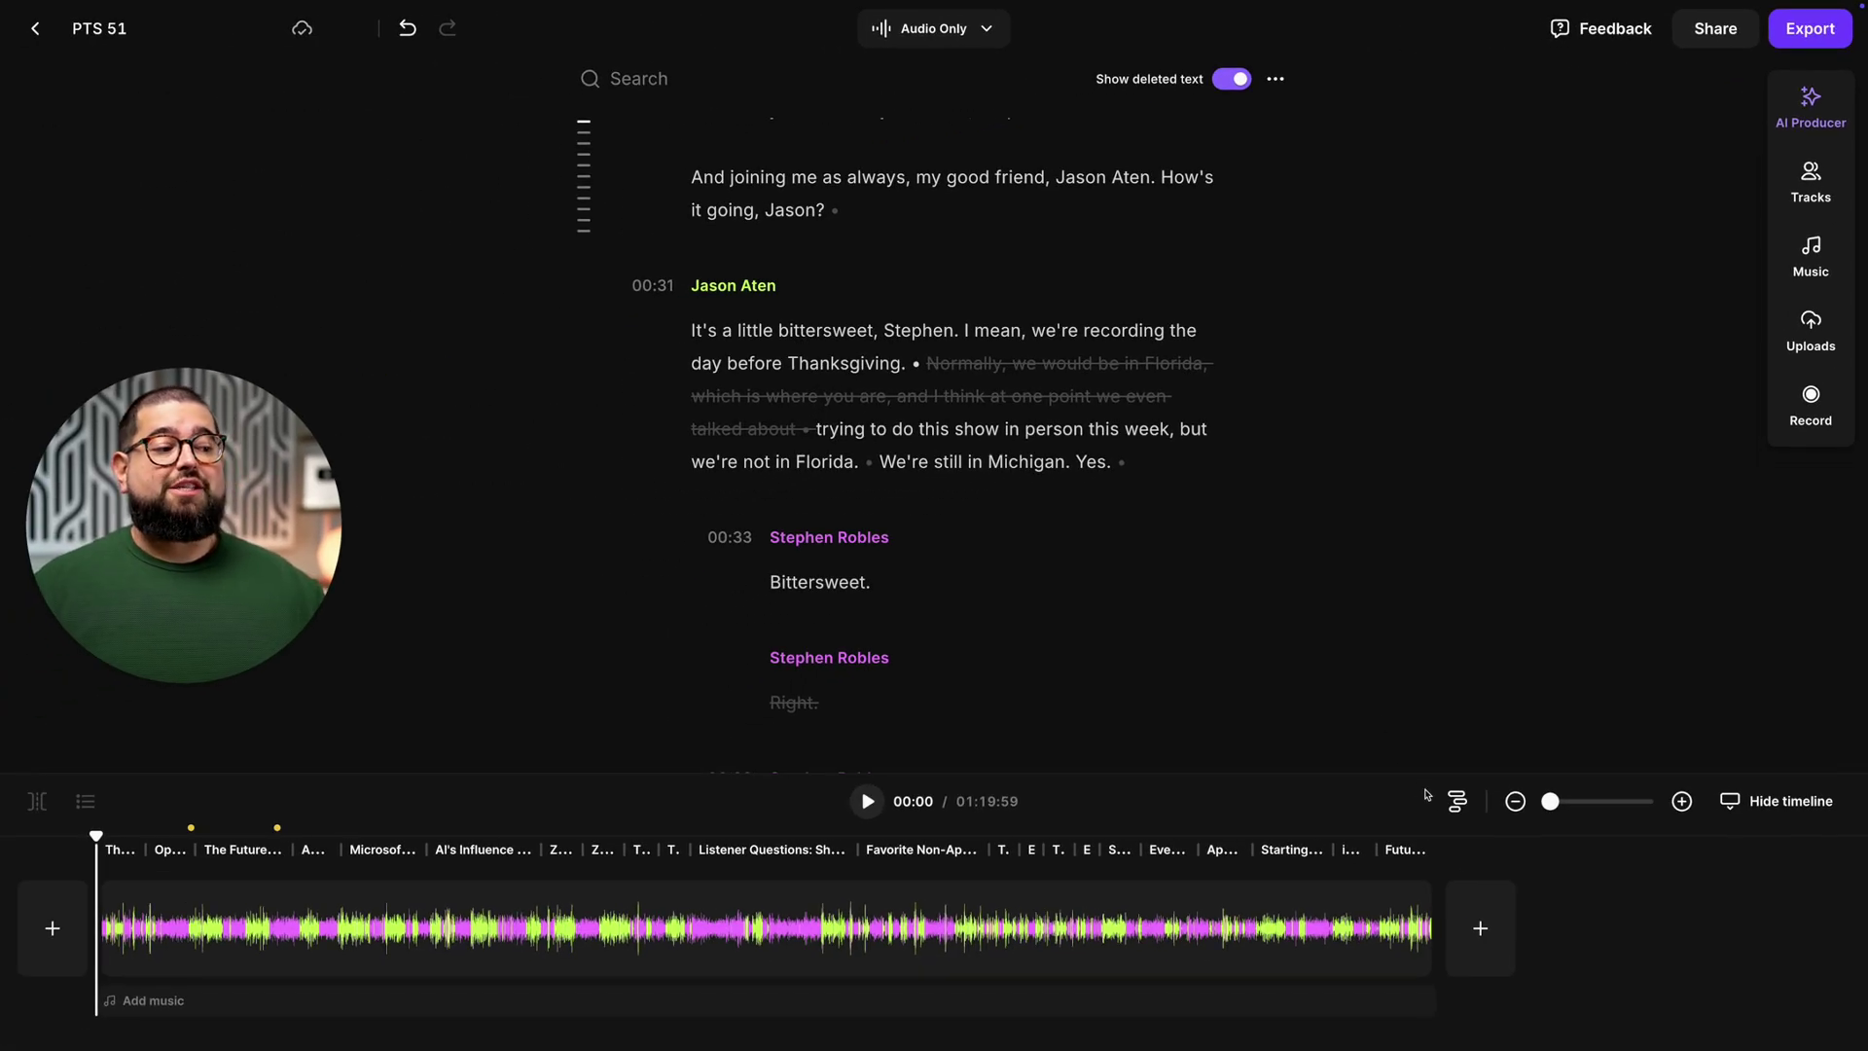
# Split the timeline into track lanes, zoom in and locate the reply around 00:37–00:39
pyautogui.click(1457, 801)
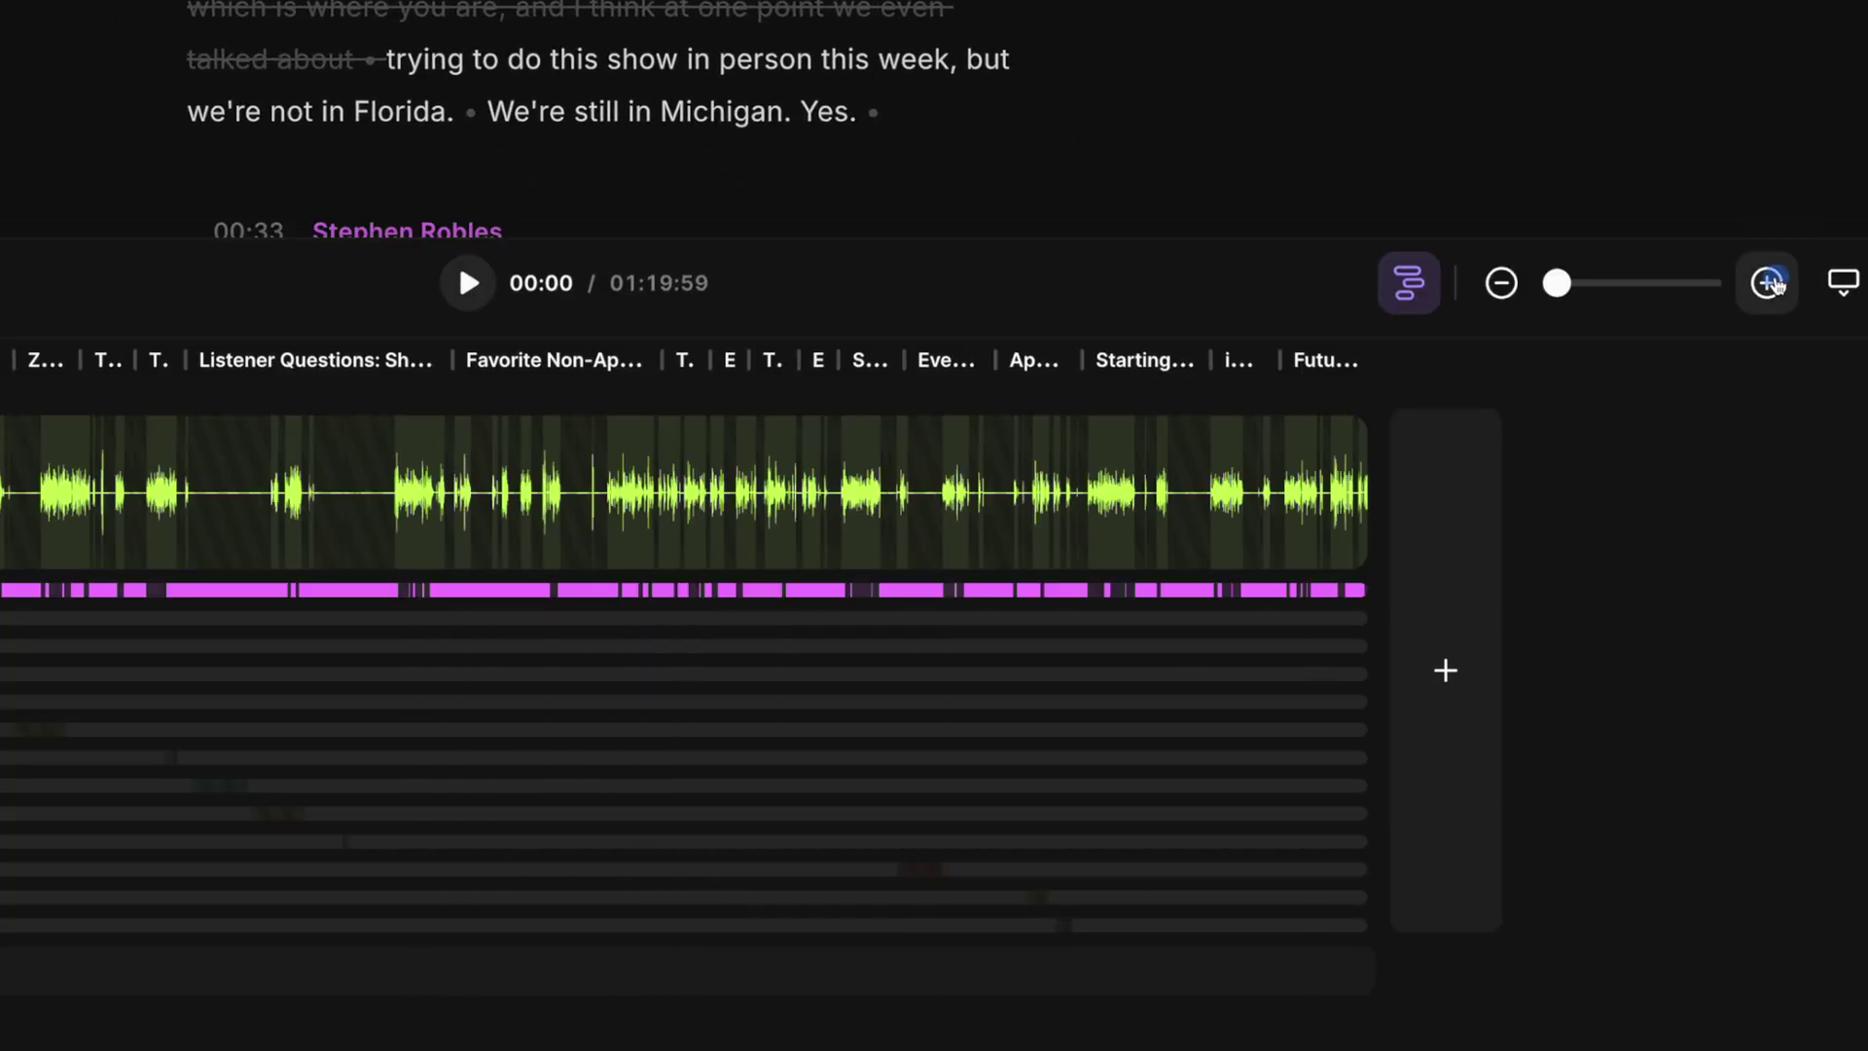
pyautogui.click(1767, 283)
pyautogui.click(1767, 283)
pyautogui.click(1767, 284)
pyautogui.click(971, 496)
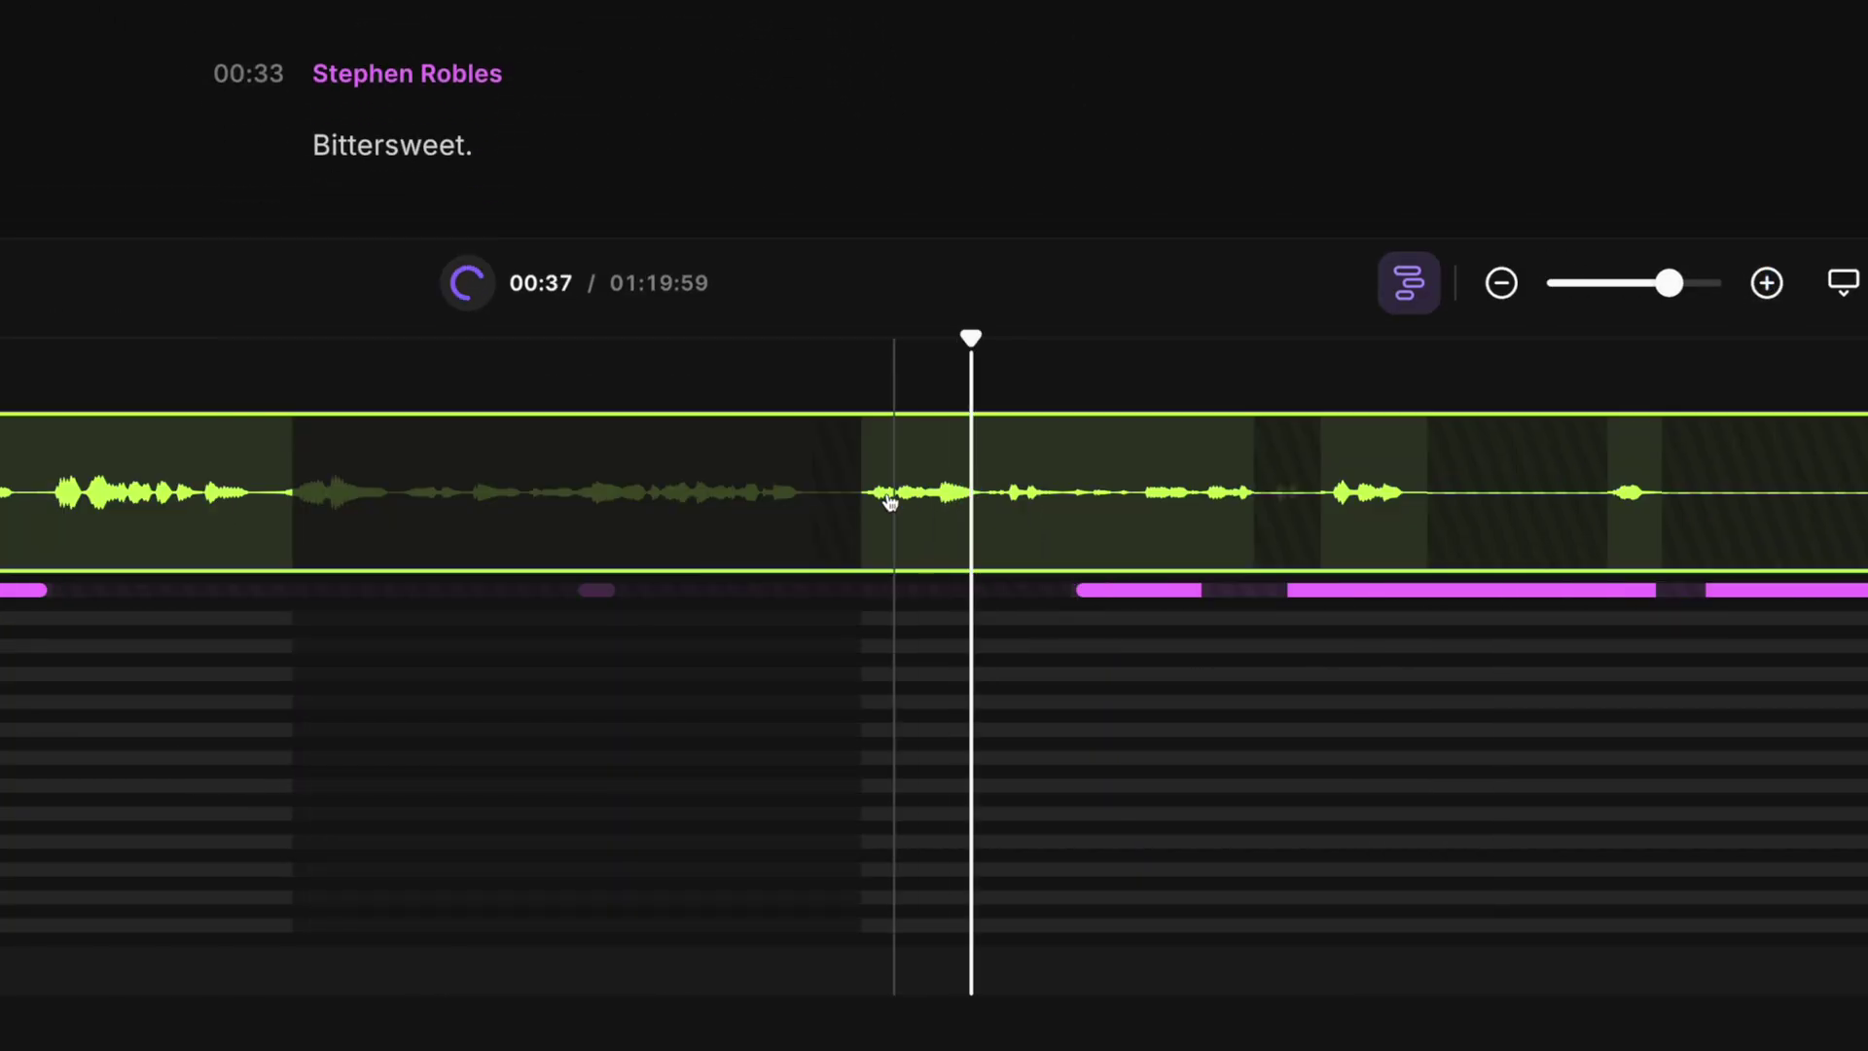
pyautogui.click(857, 497)
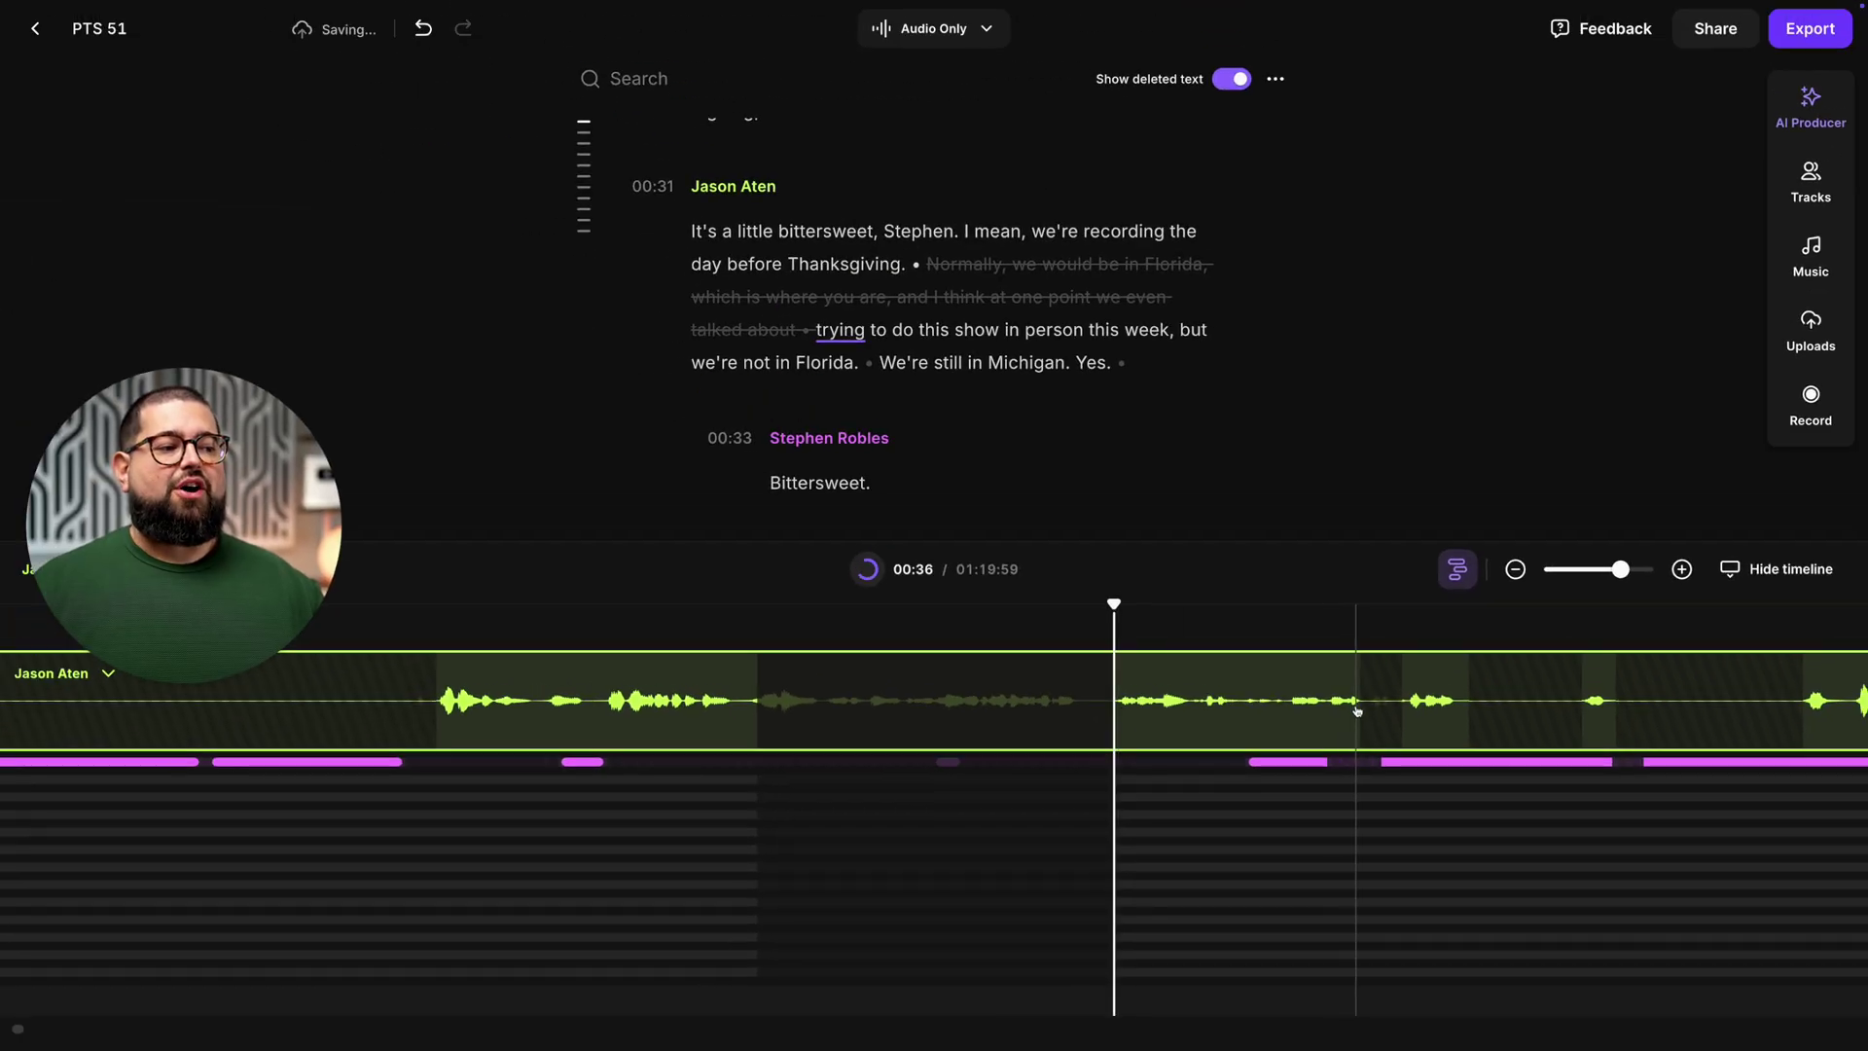
pyautogui.click(1263, 517)
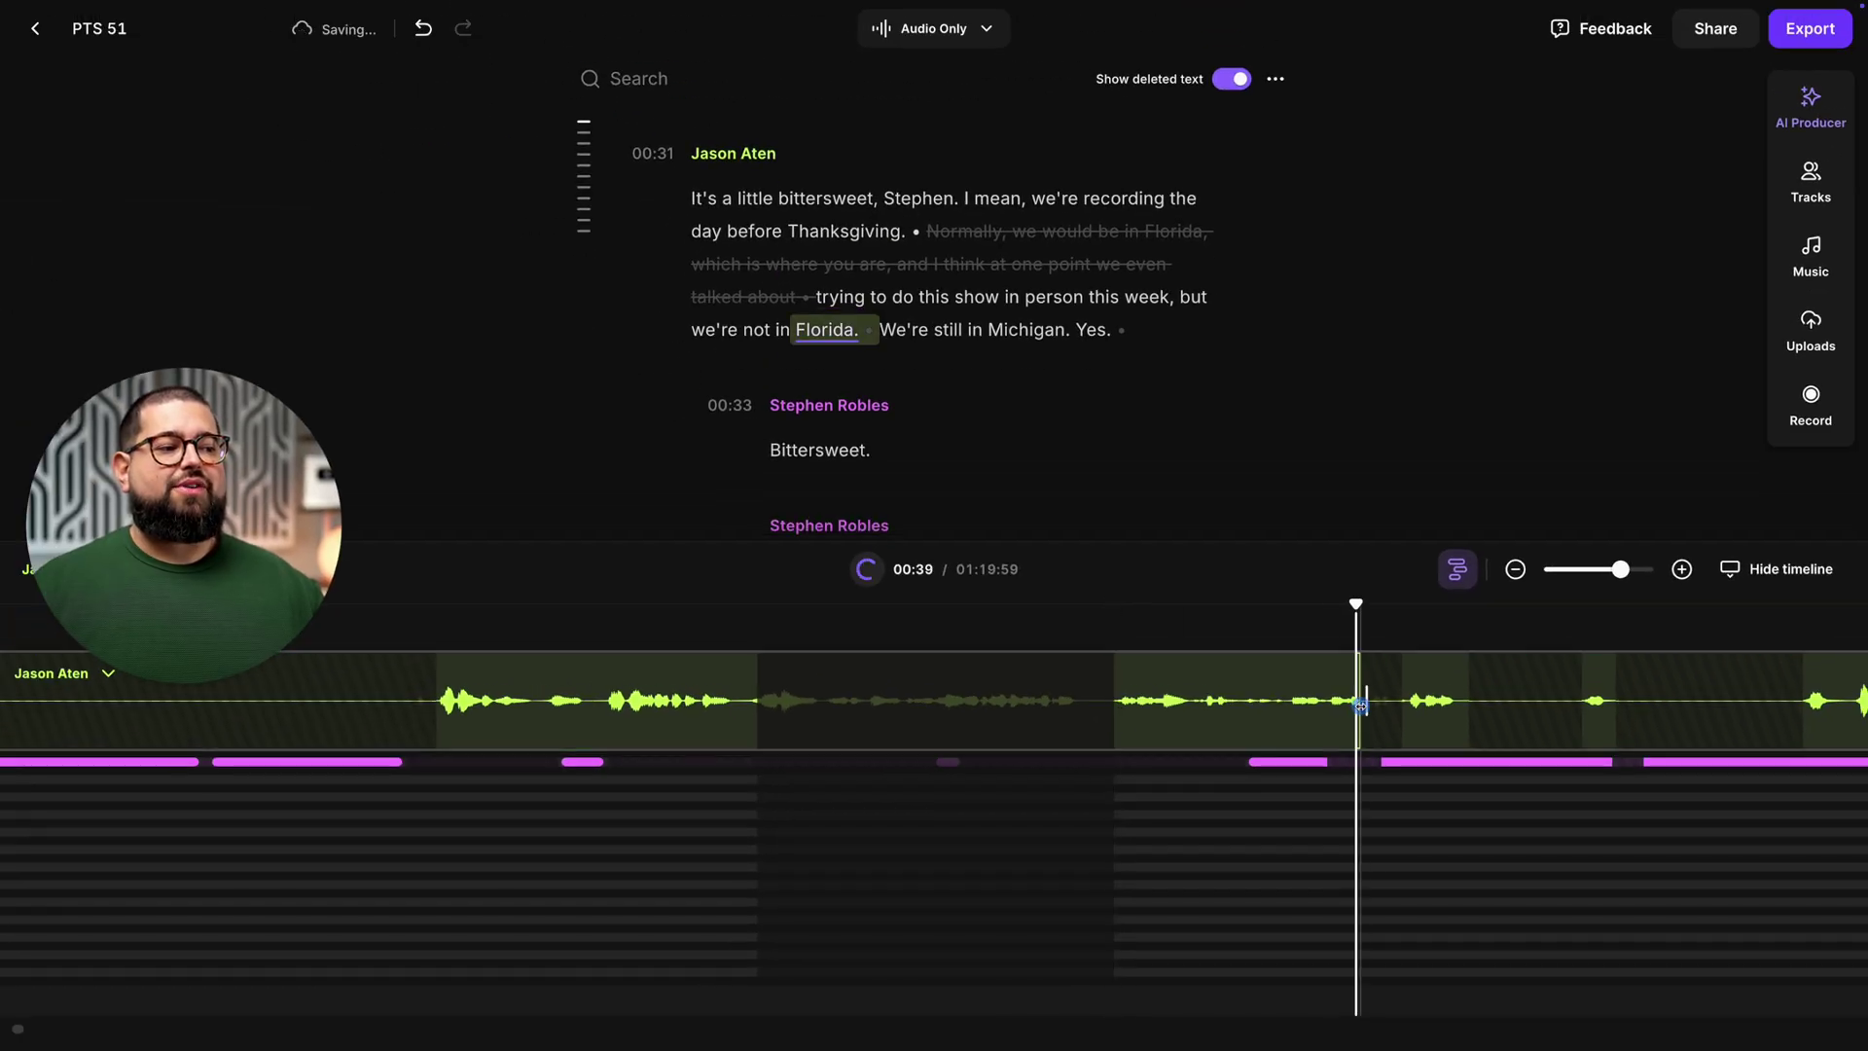
# Trim the second speaker's clip to cut 'Bittersweet.' and return to the combined track view
pyautogui.click(1428, 762)
pyautogui.click(1290, 724)
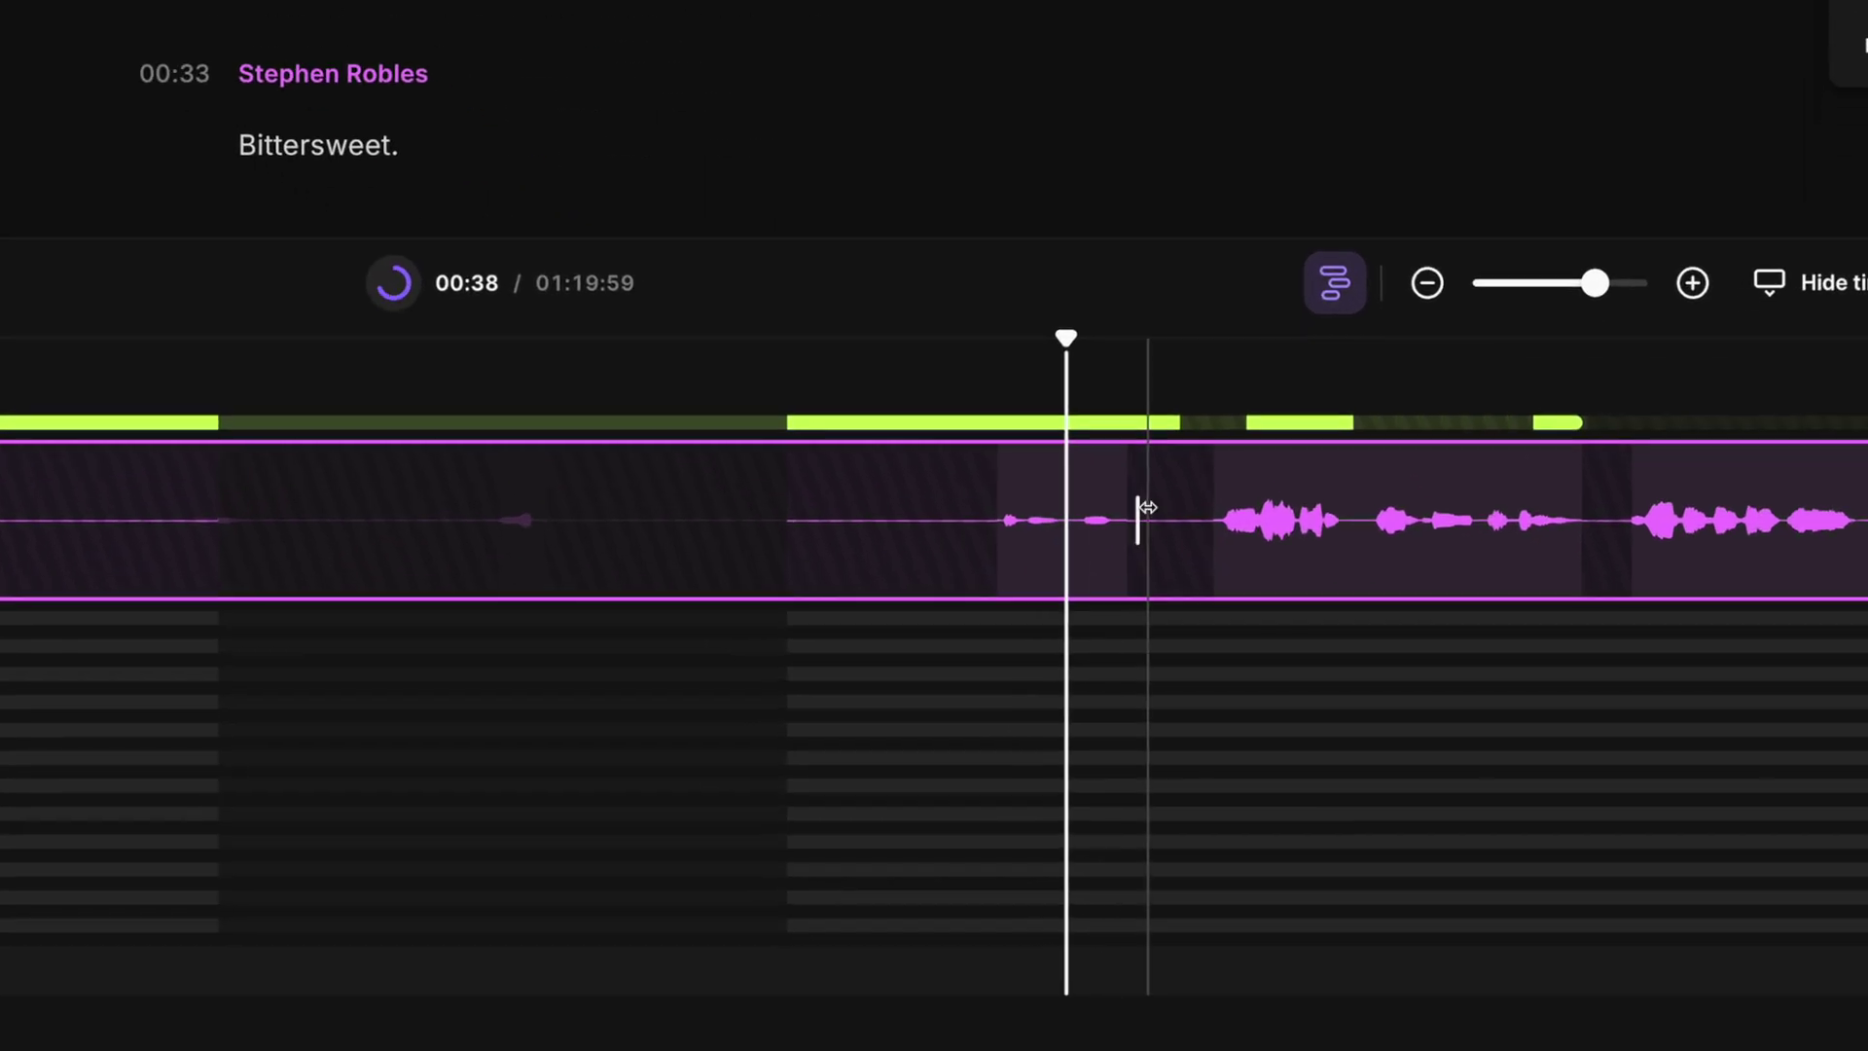
pyautogui.moveTo(1148, 506); pyautogui.dragTo(131, 487)
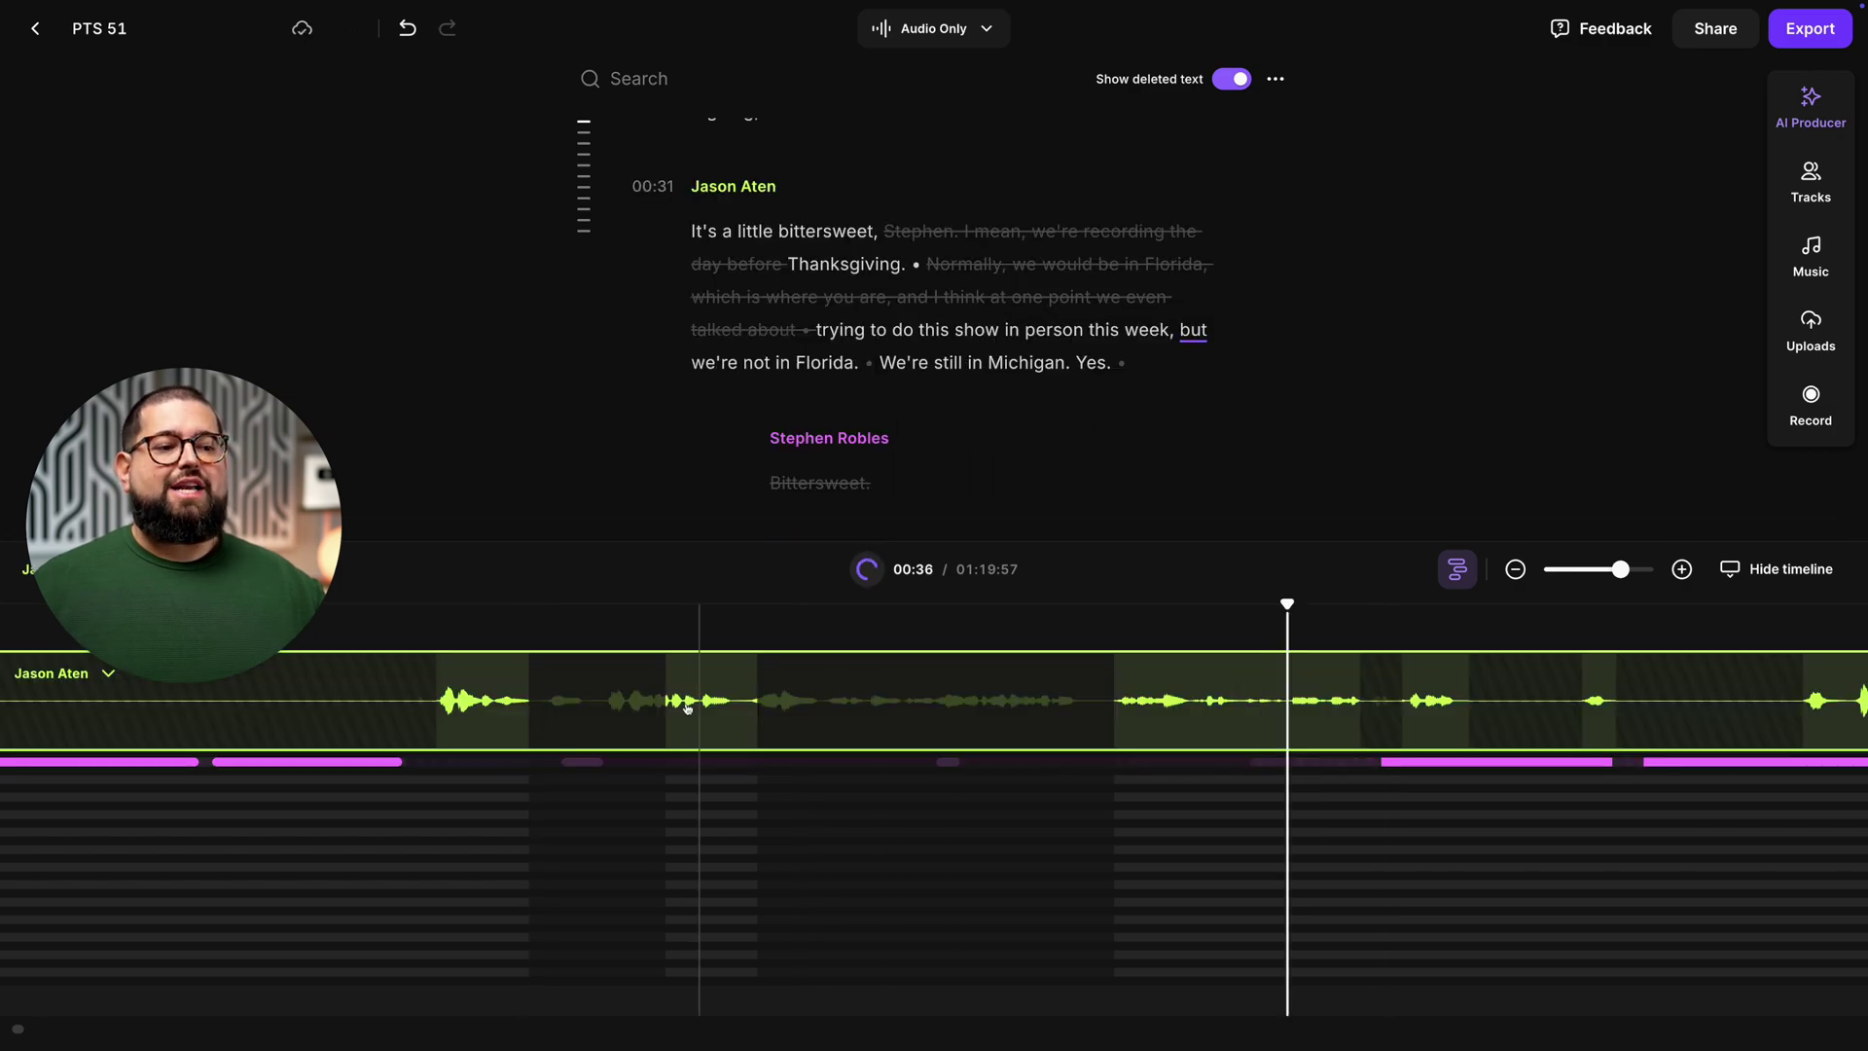
pyautogui.click(661, 702)
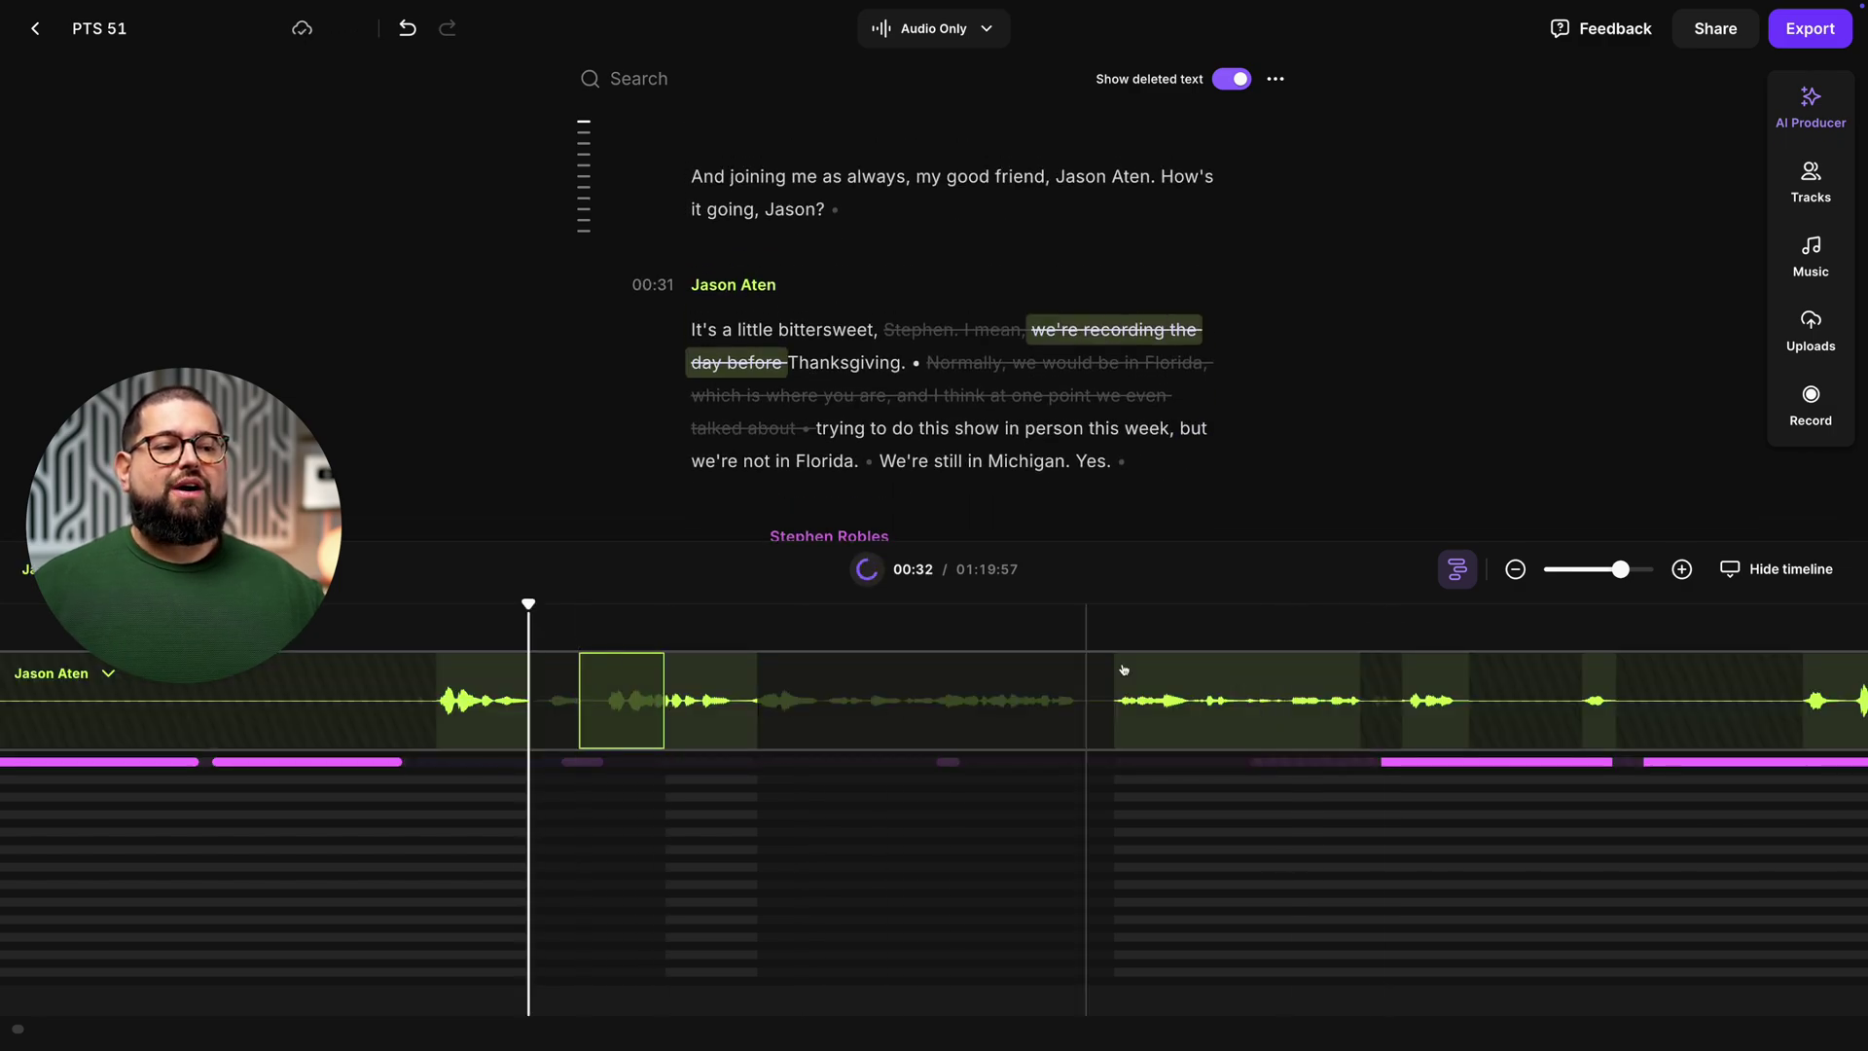
pyautogui.click(1457, 568)
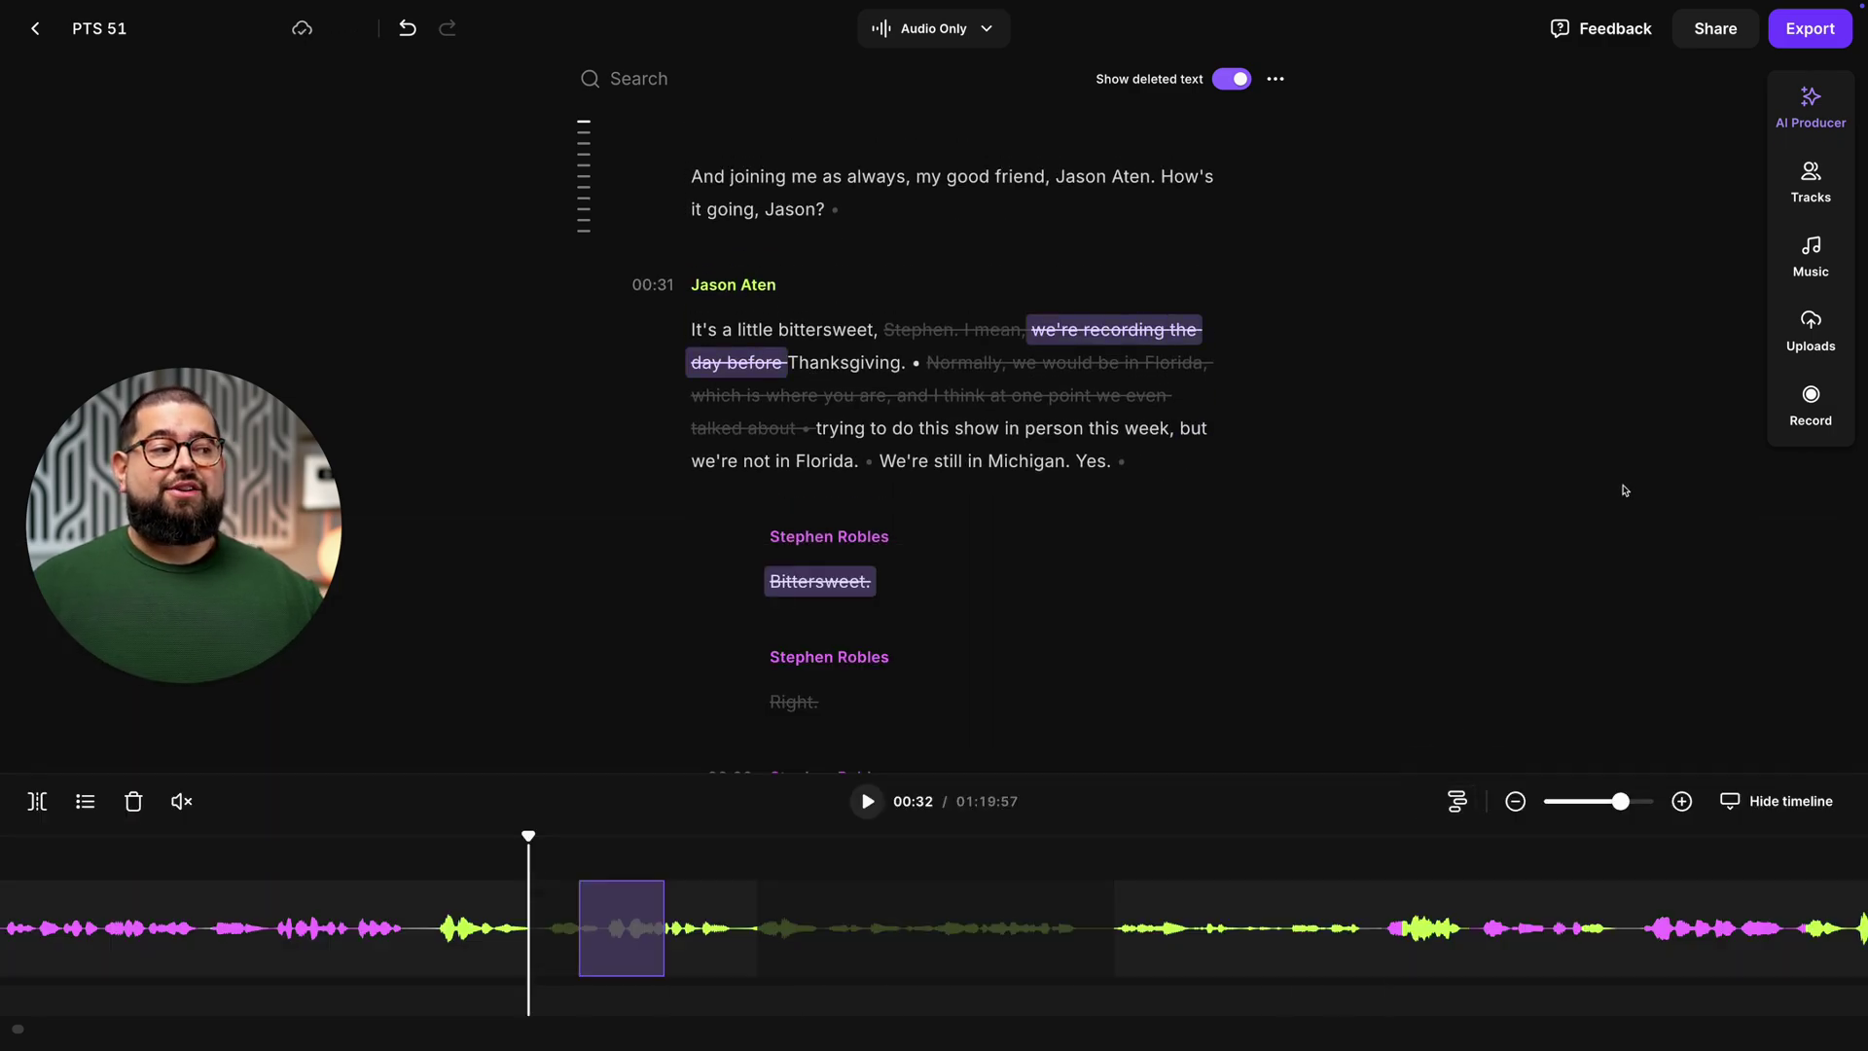
# Add the Borough track from the music library as background music
pyautogui.click(1812, 267)
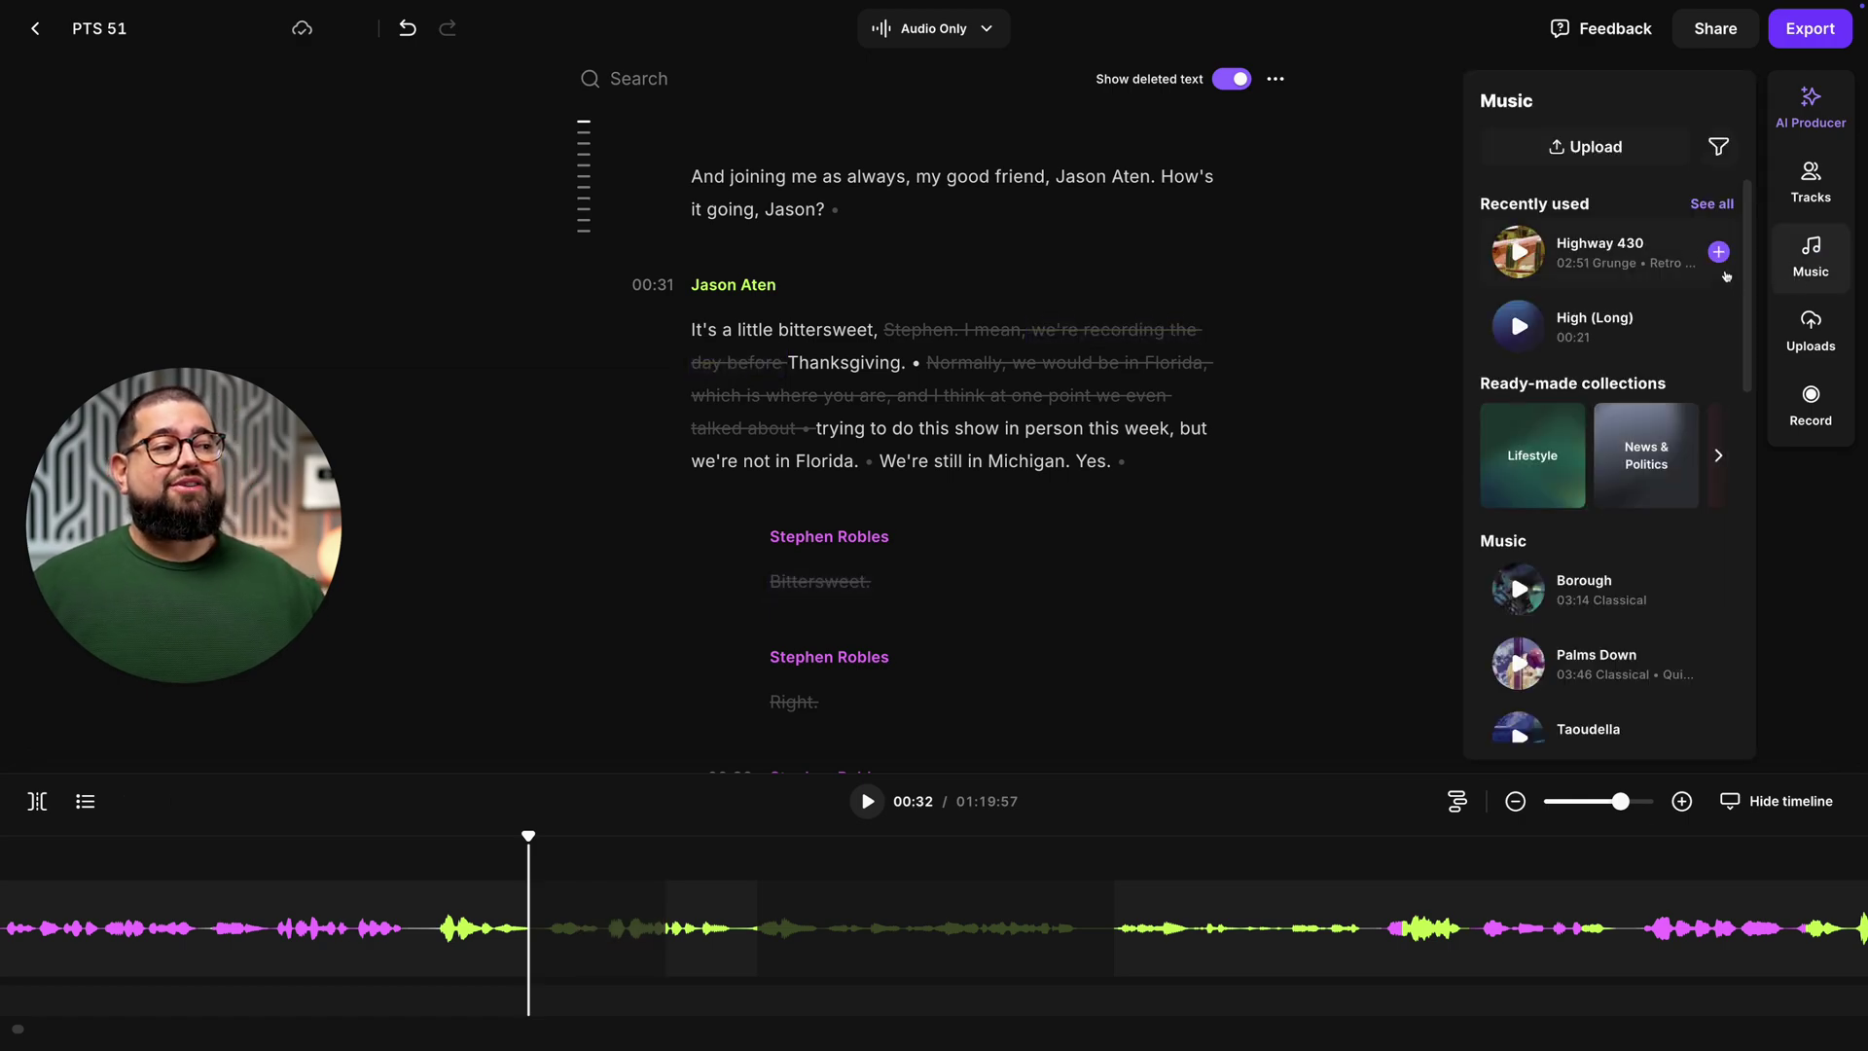
pyautogui.scroll(-2, 1630, 549)
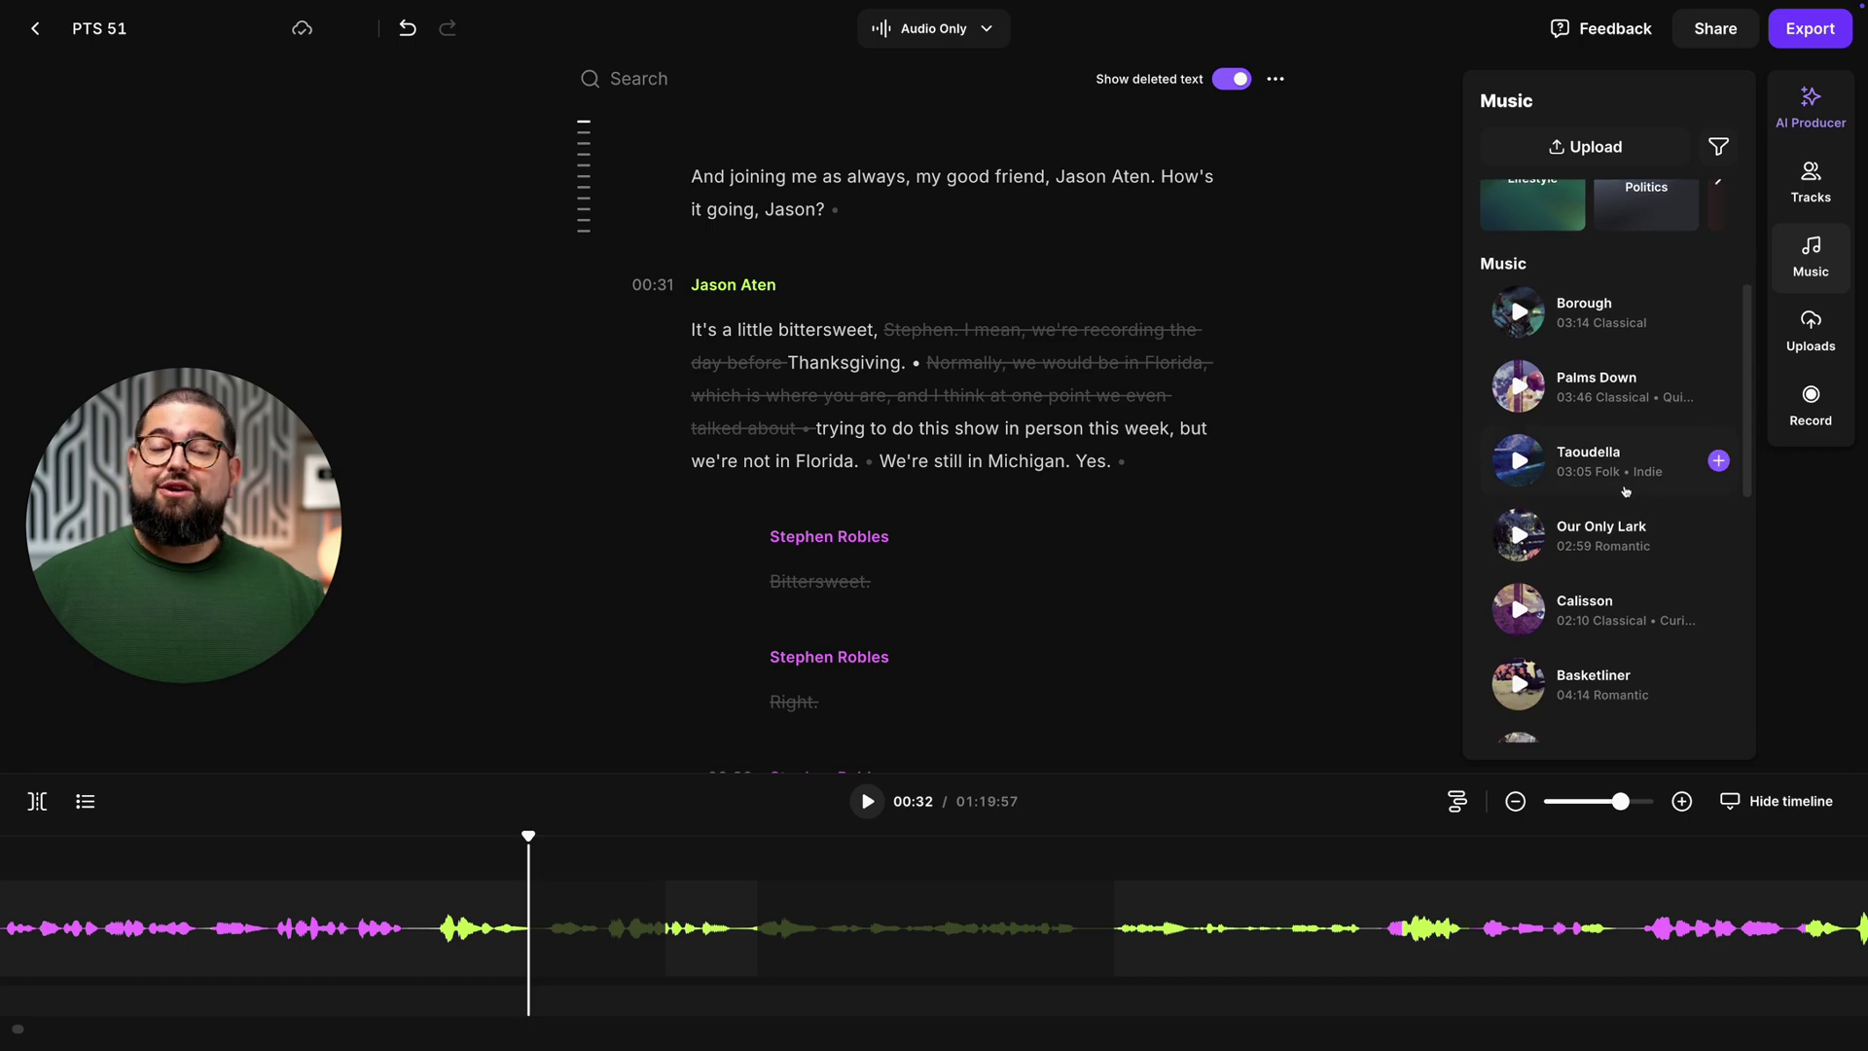
pyautogui.scroll(2, 1699, 501)
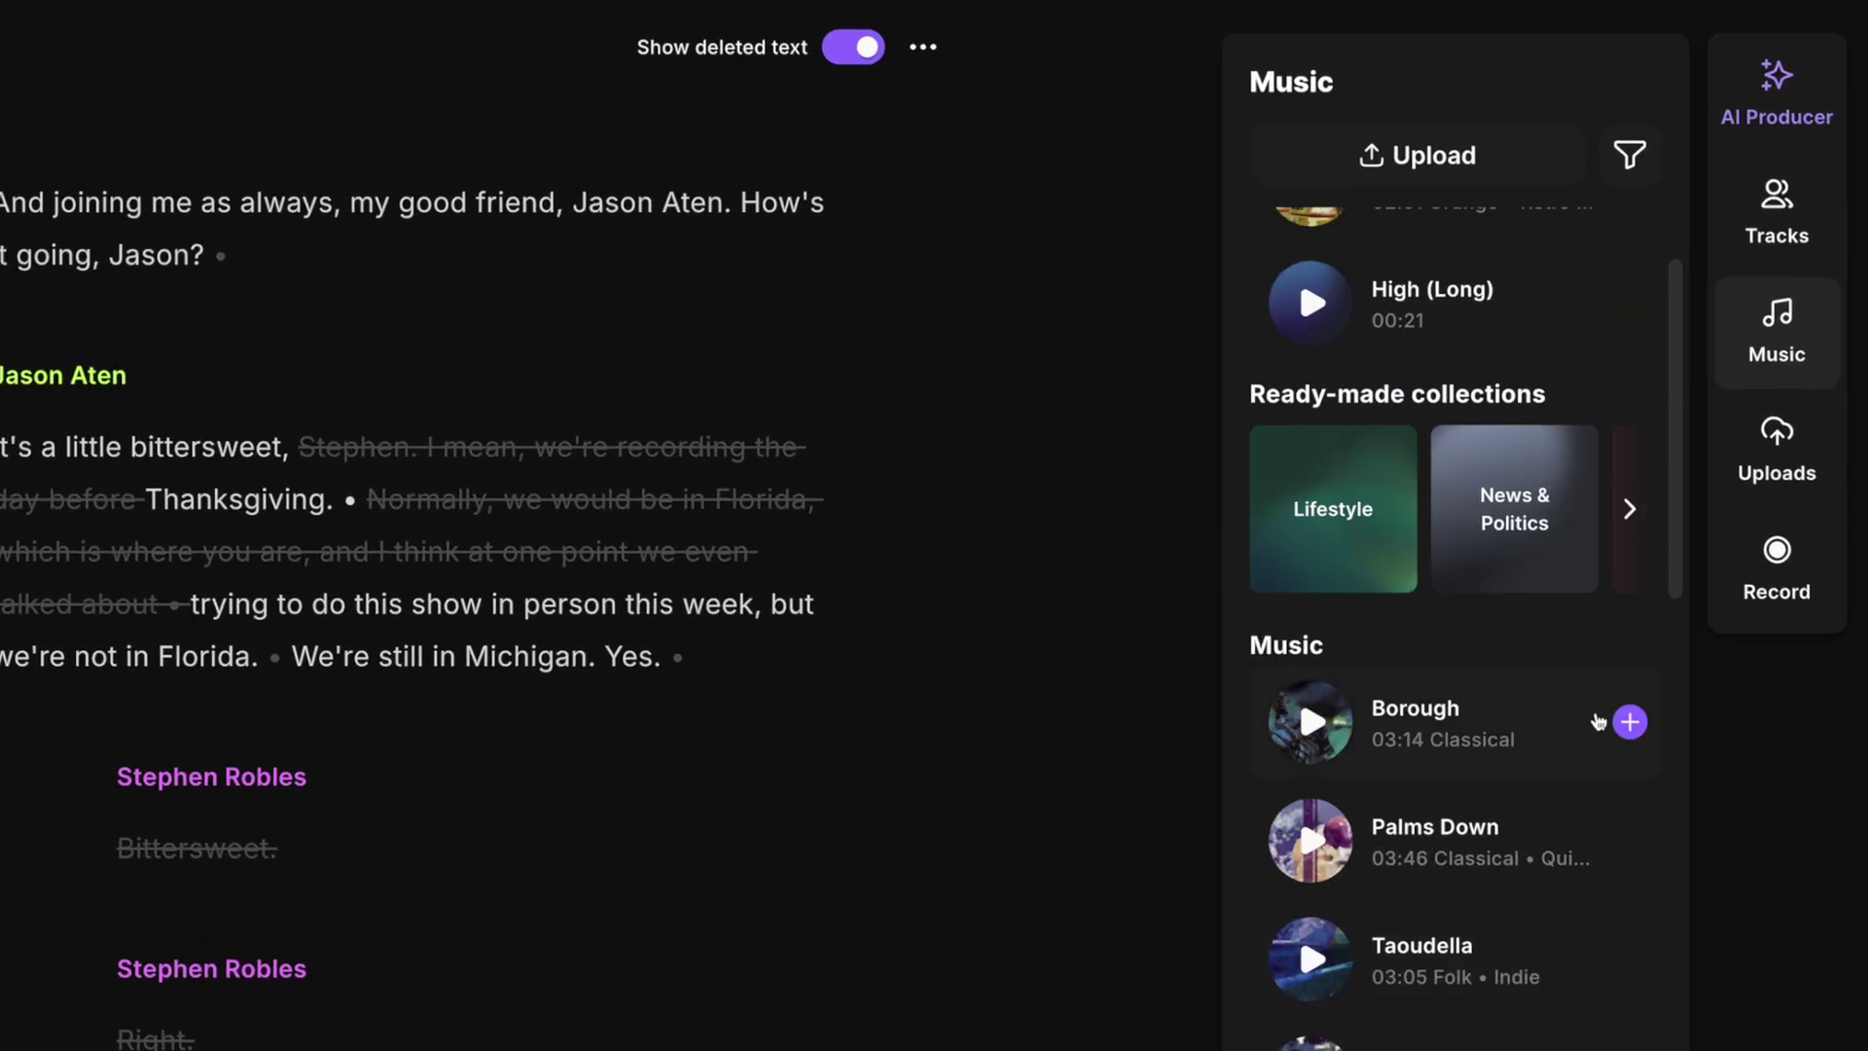
pyautogui.click(1629, 722)
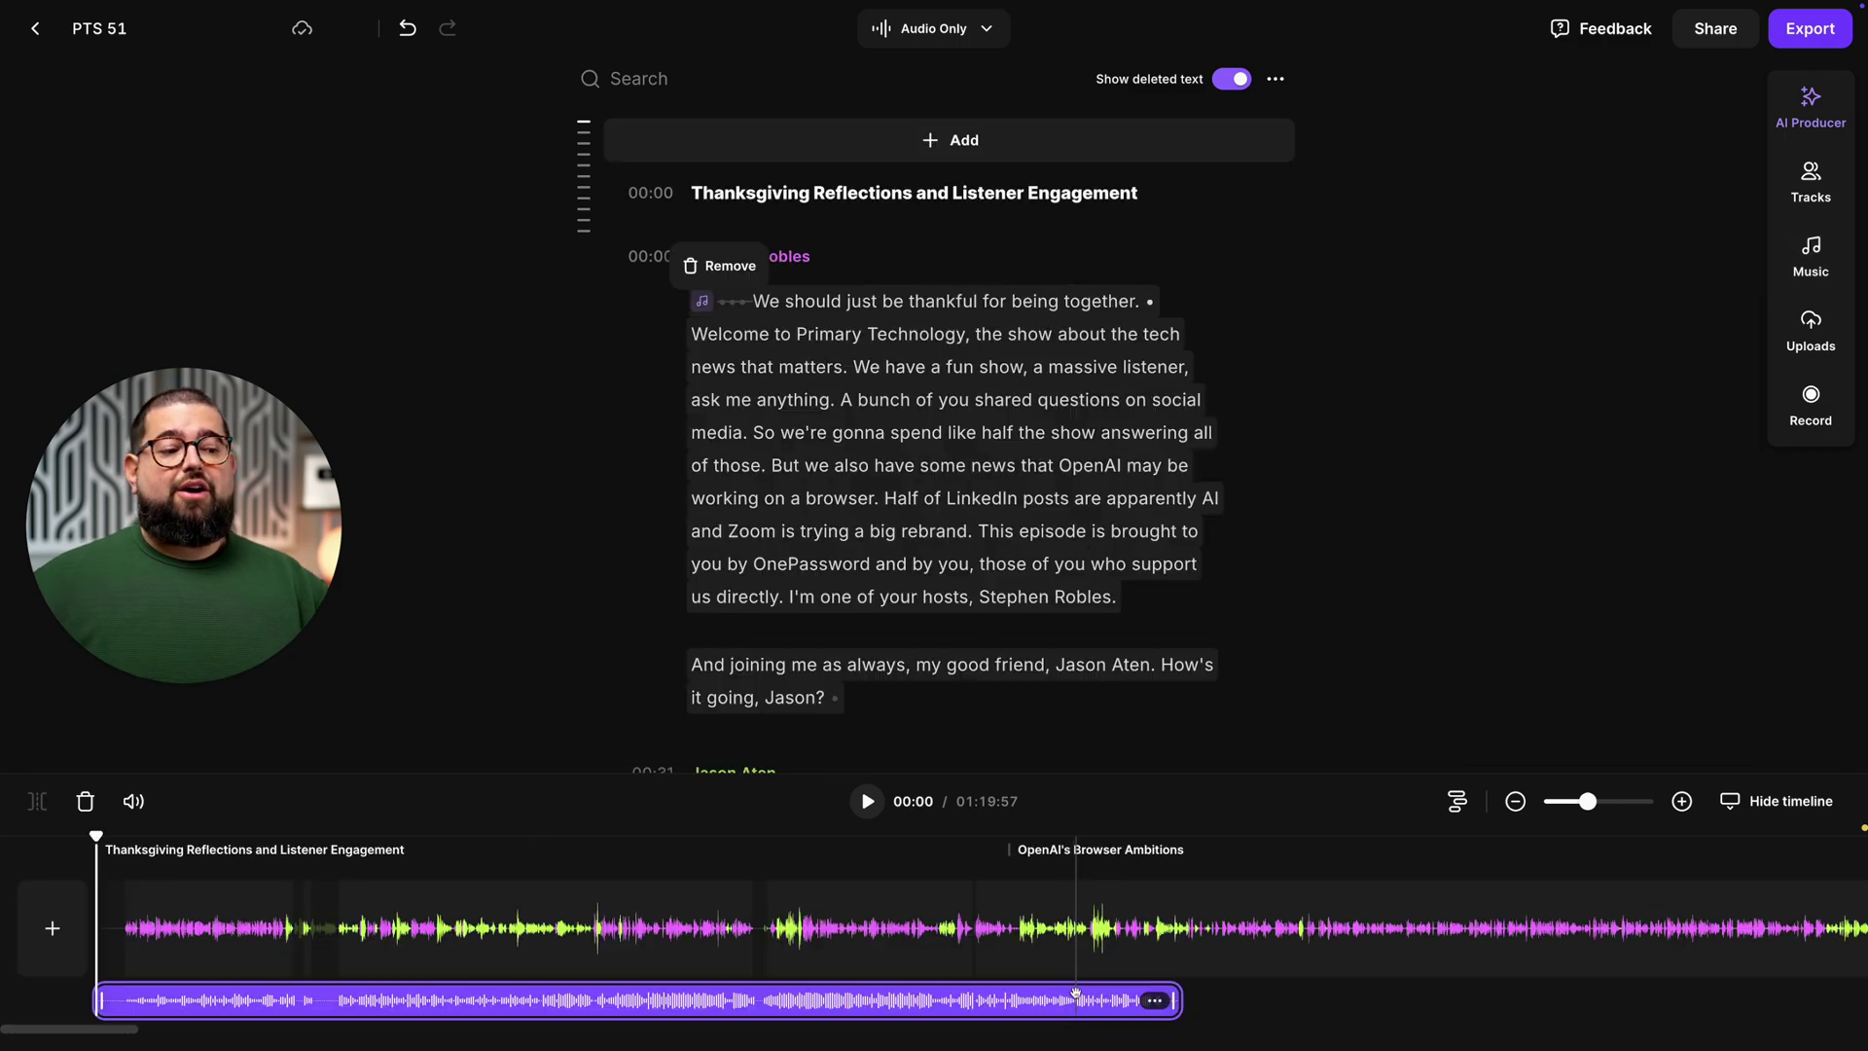
# Set the Borough music to 55% volume with a 1s fade-in and 3s fade-out
pyautogui.click(1154, 1002)
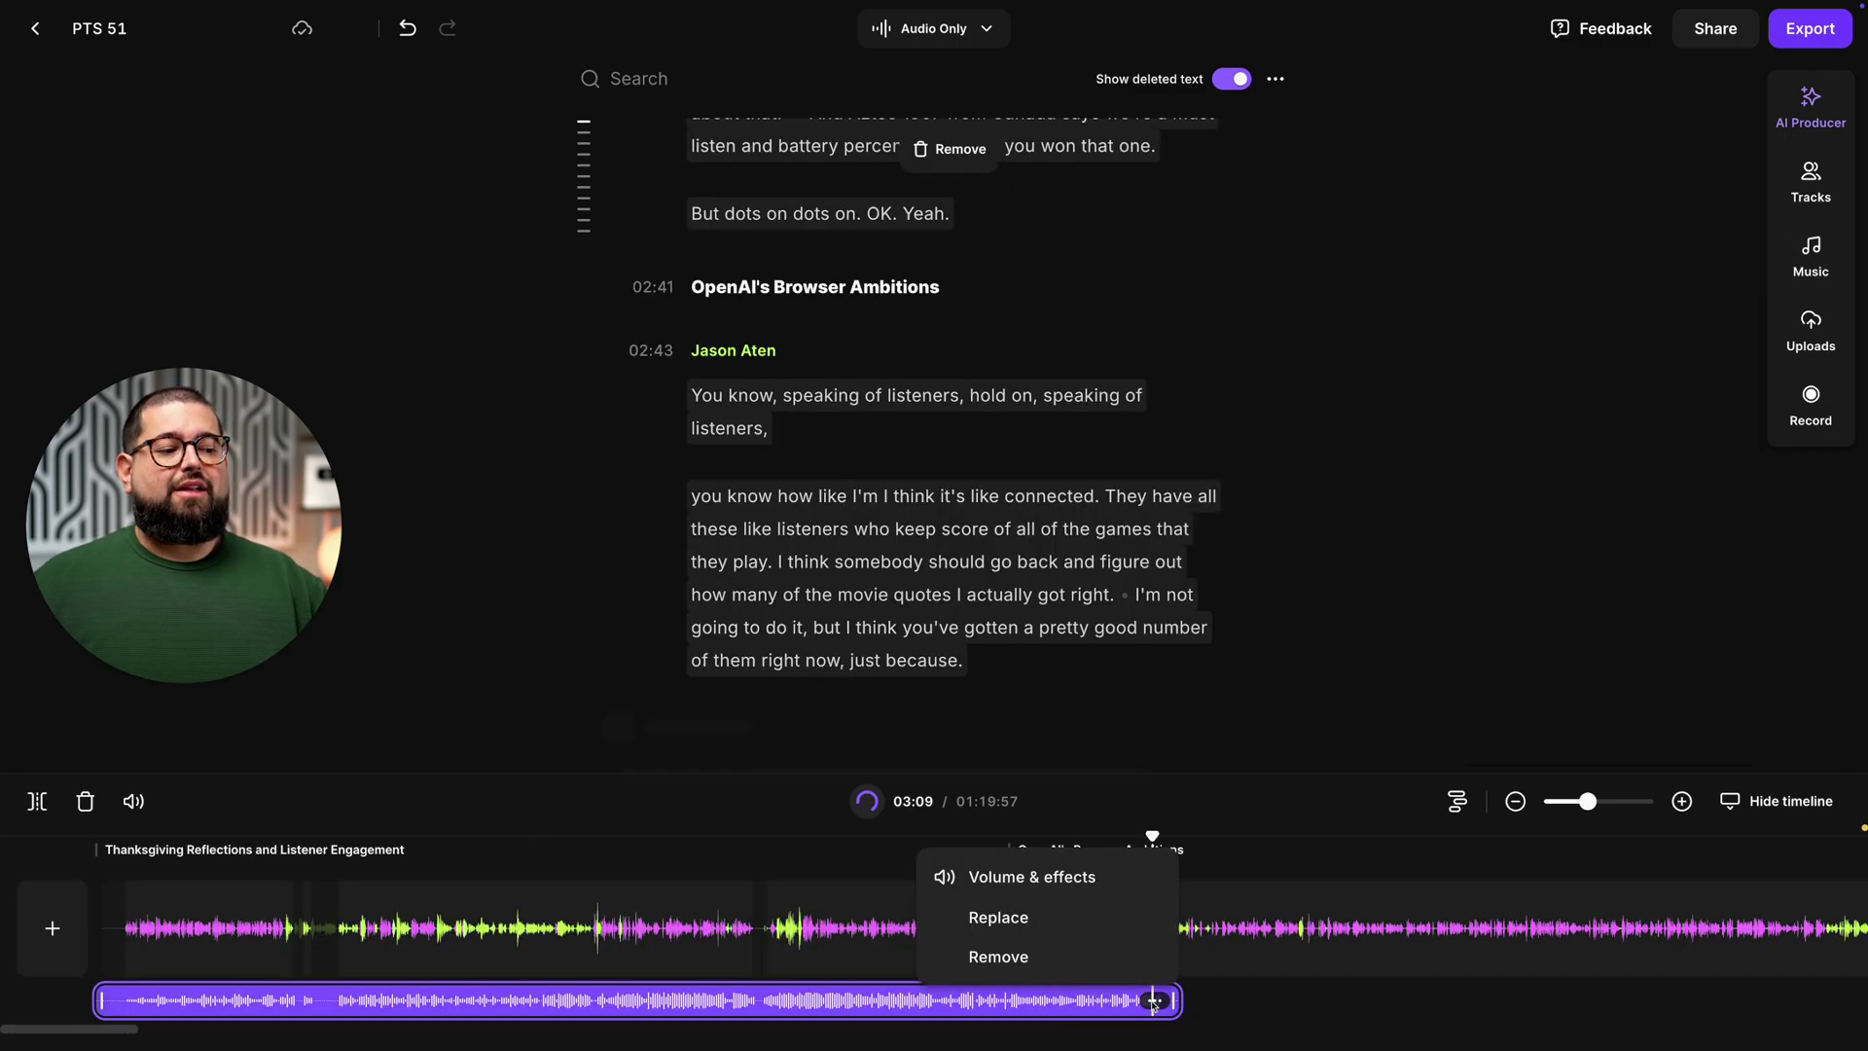
pyautogui.click(1063, 864)
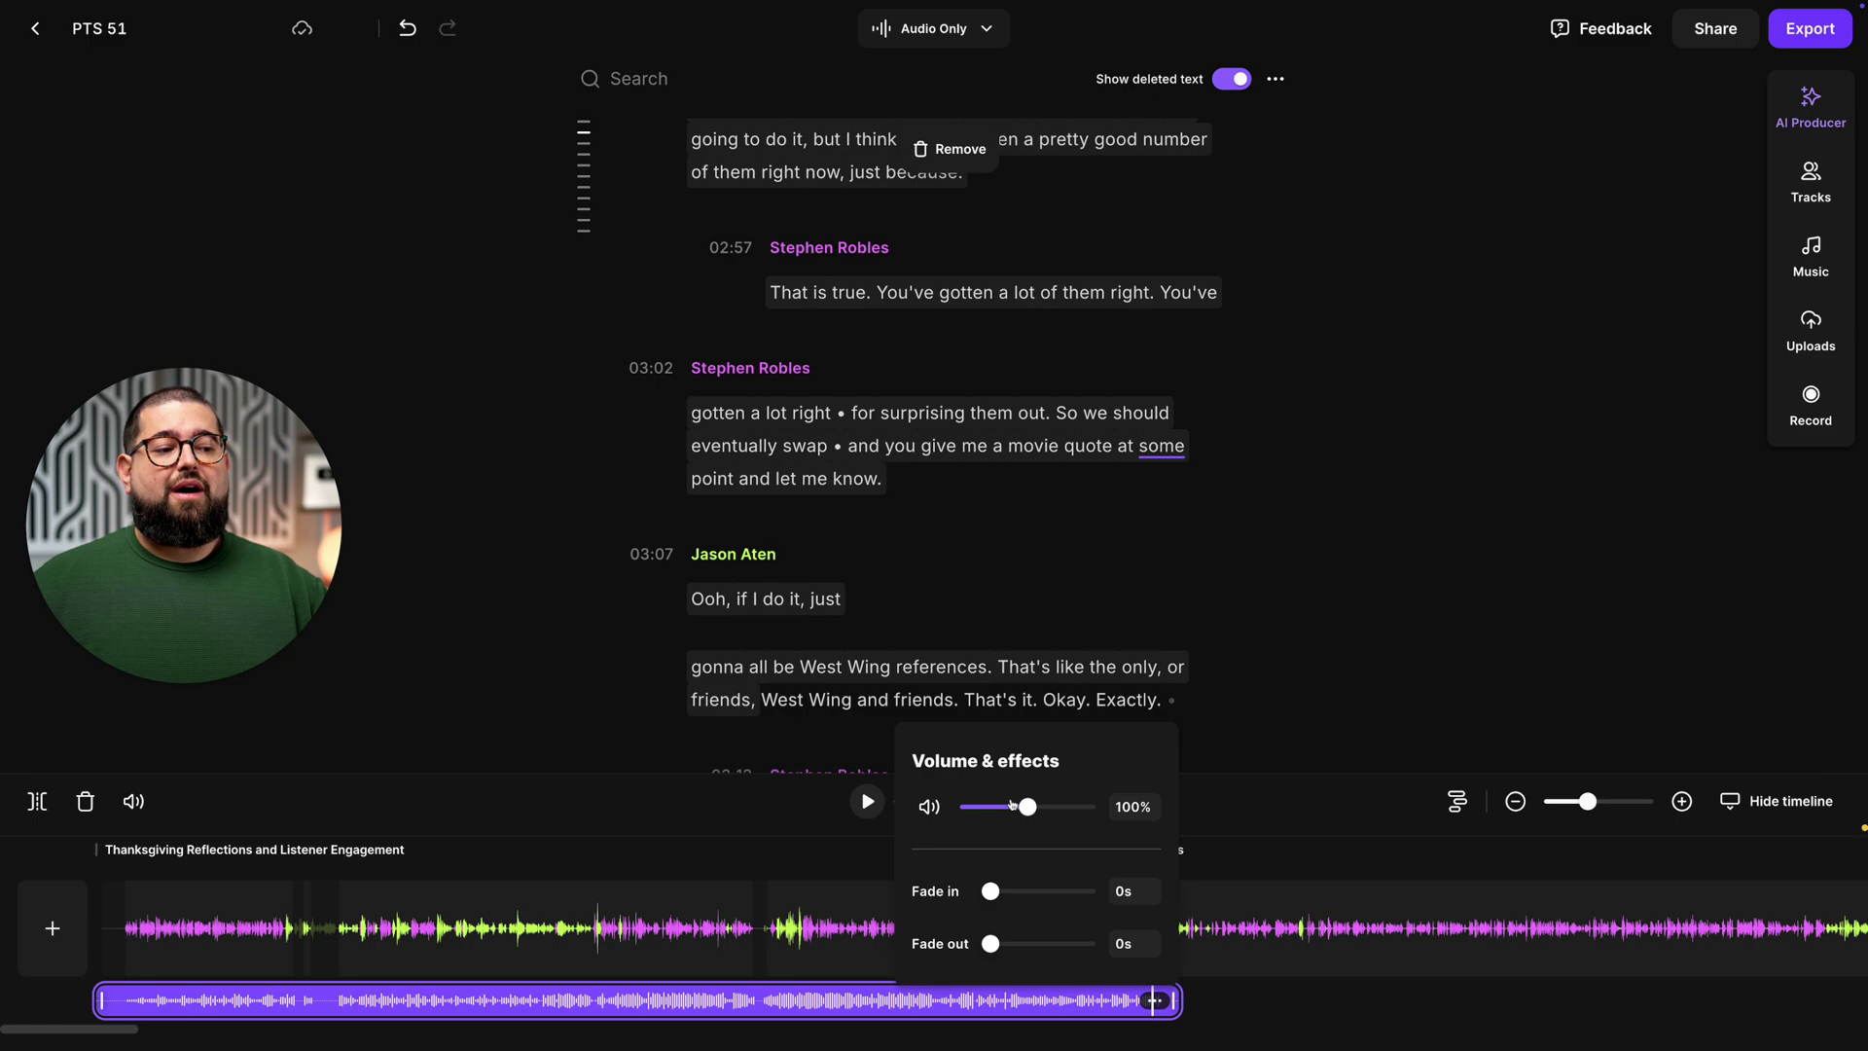
pyautogui.moveTo(1005, 805); pyautogui.dragTo(997, 807)
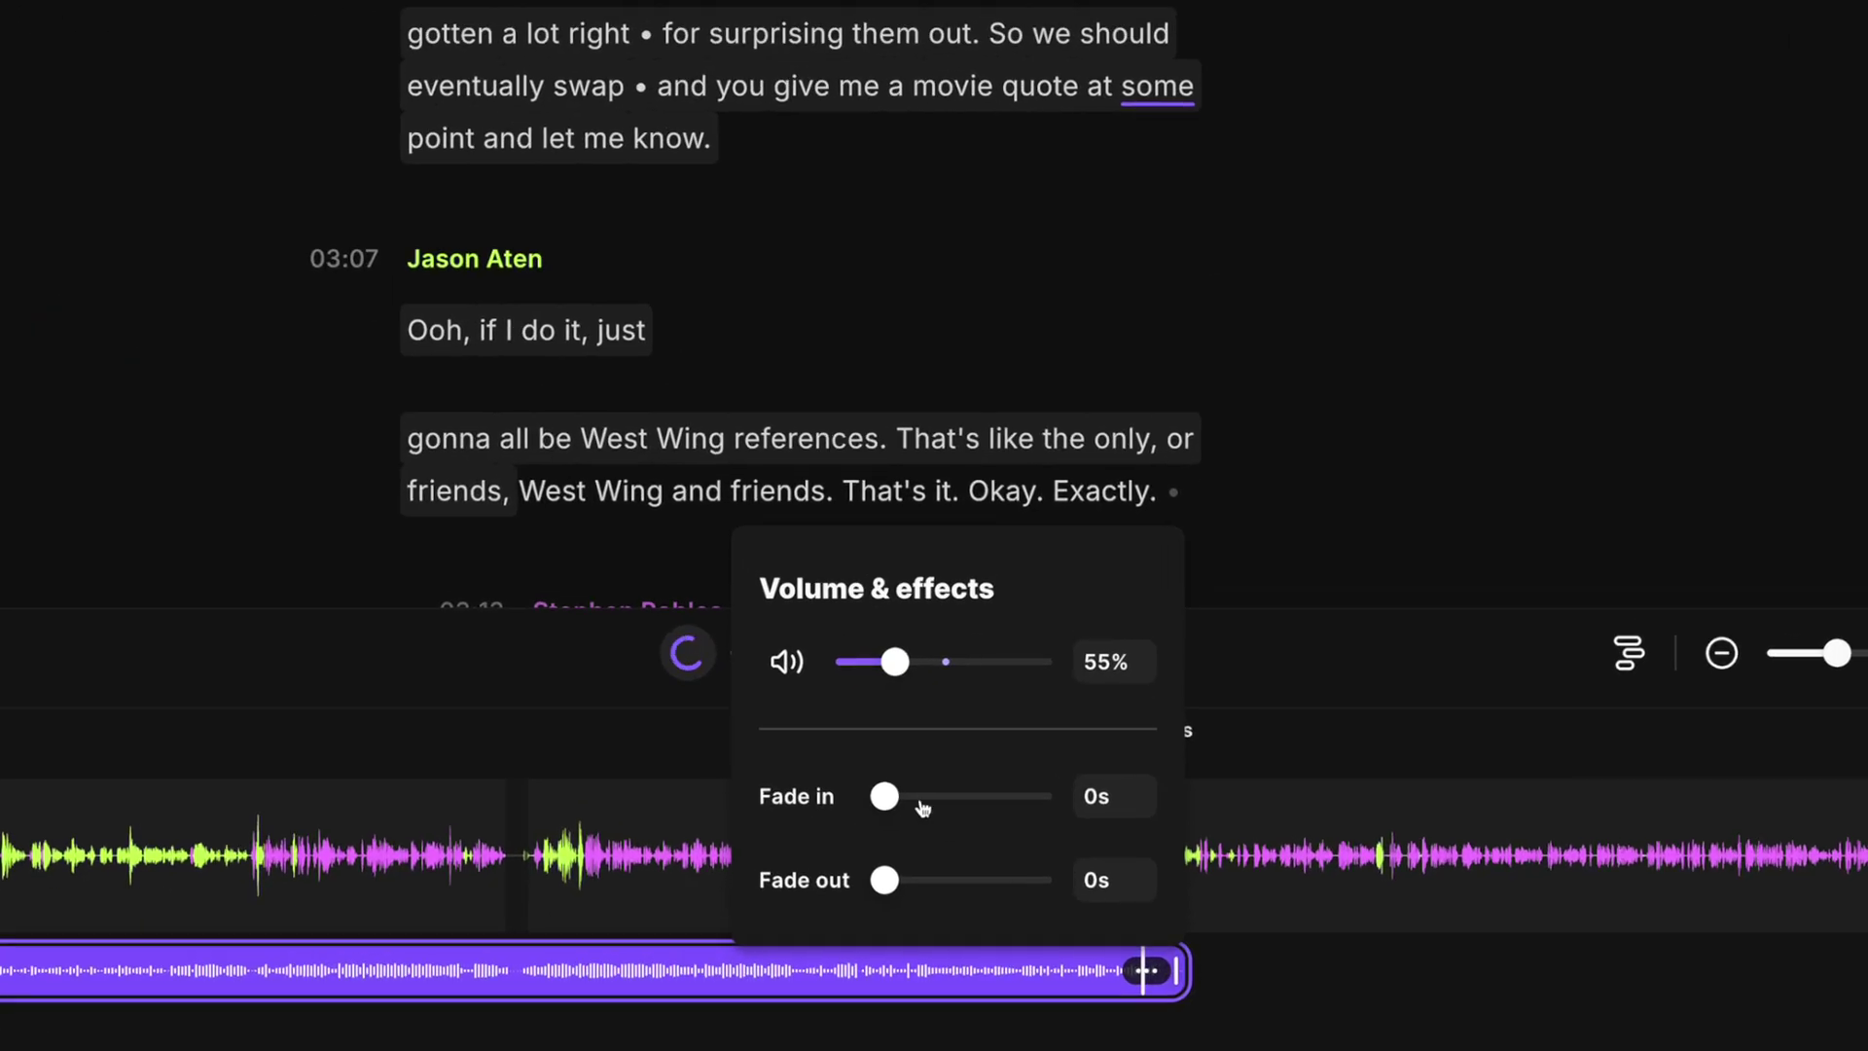
pyautogui.click(1012, 891)
pyautogui.click(1024, 940)
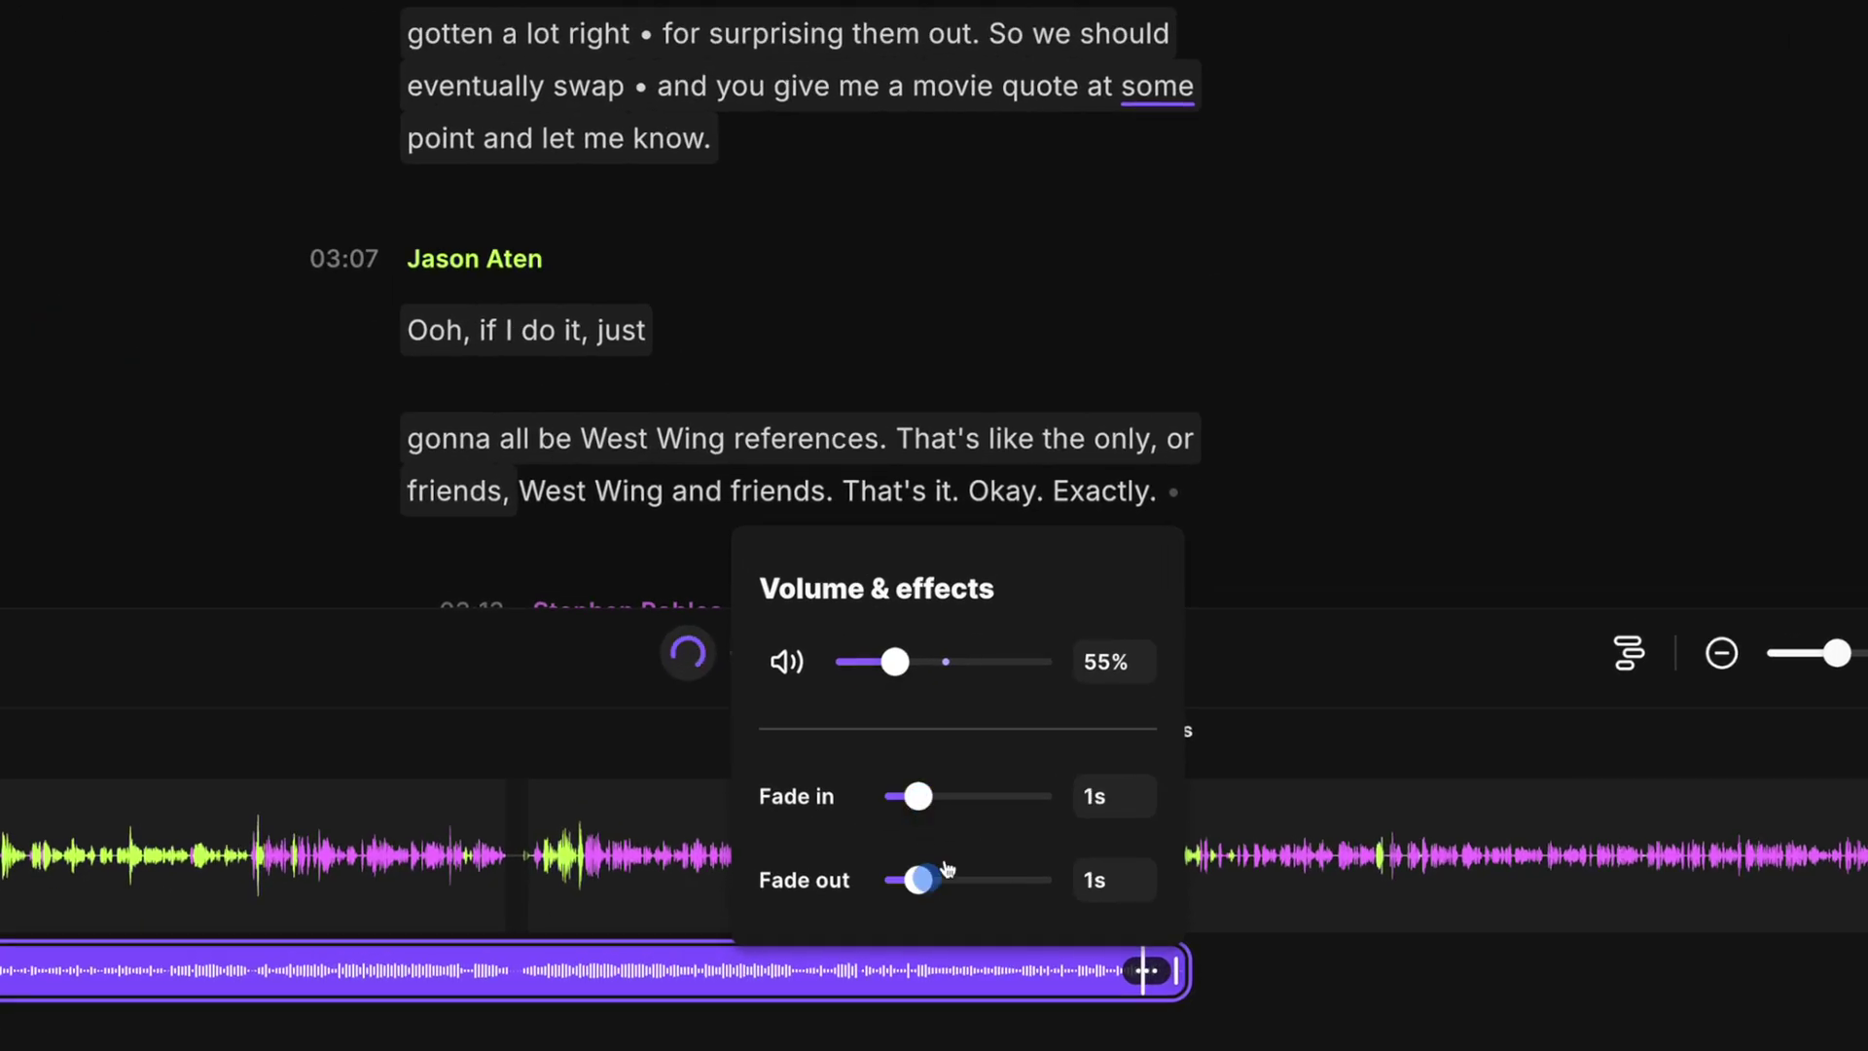
pyautogui.moveTo(947, 868); pyautogui.dragTo(985, 879)
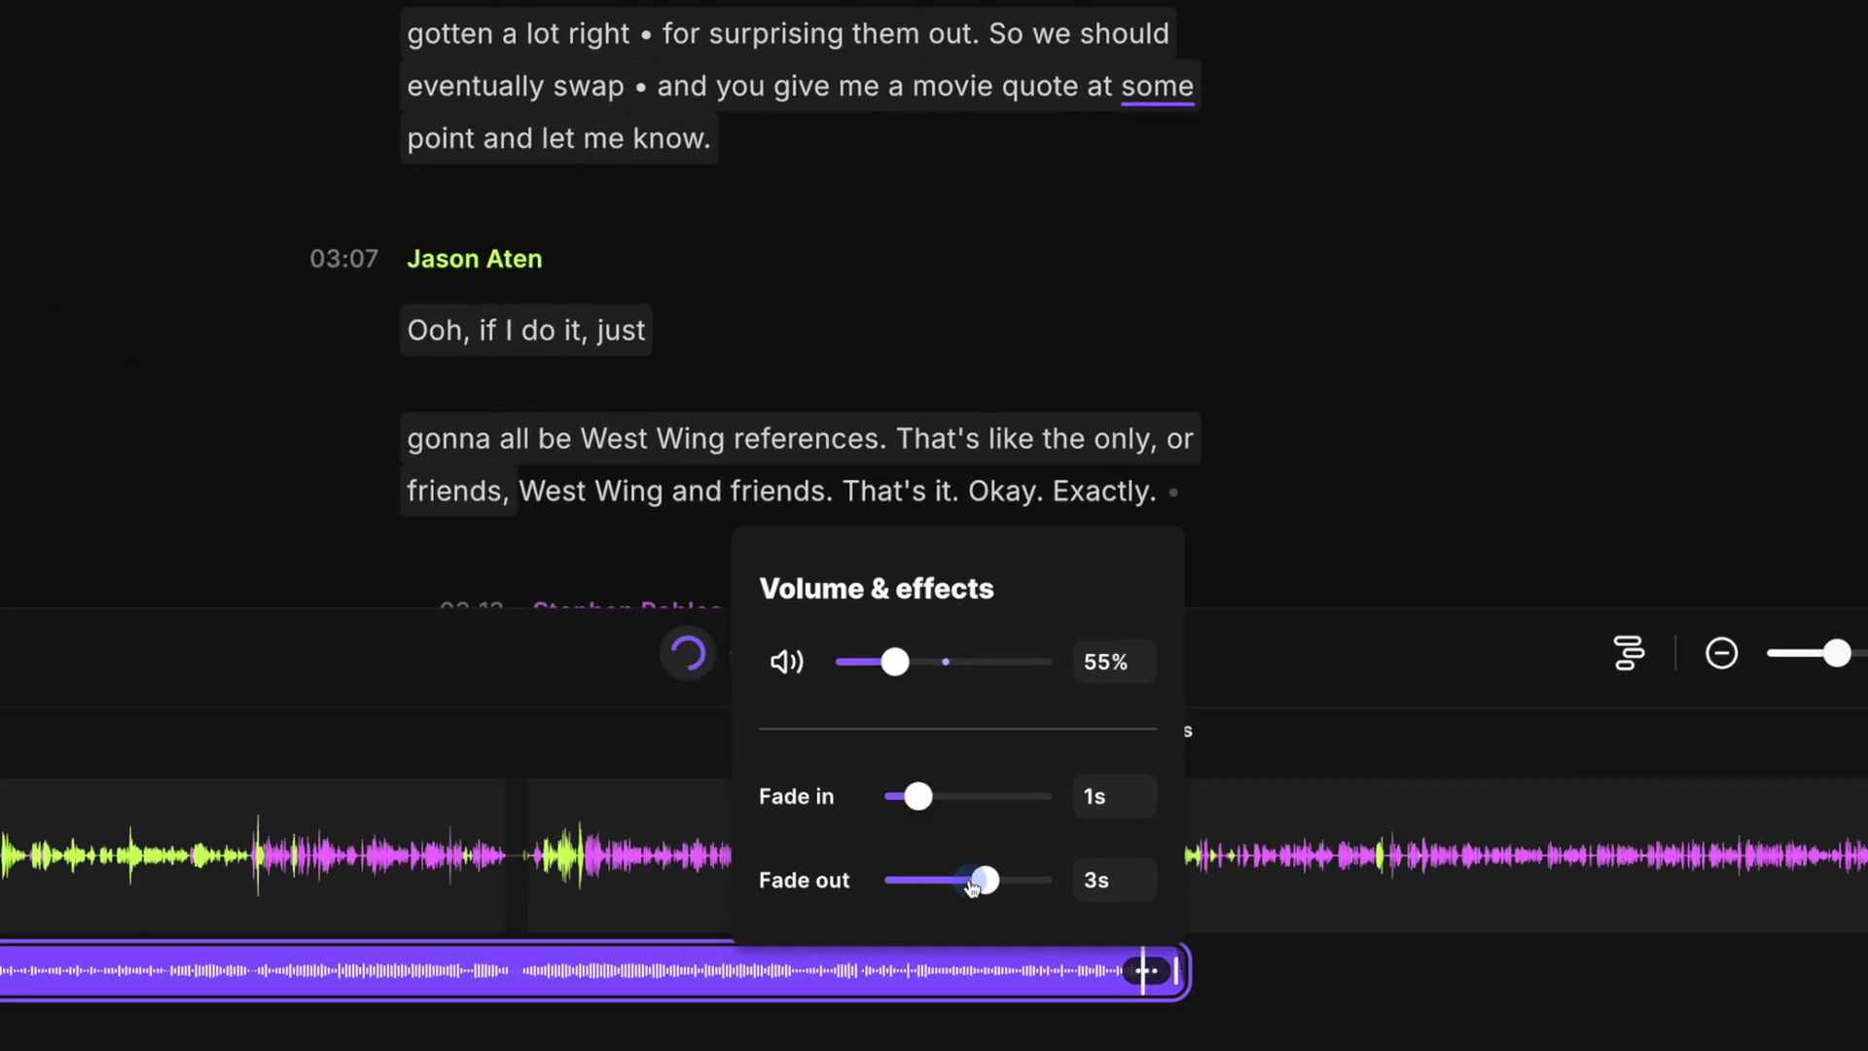
pyautogui.click(1233, 971)
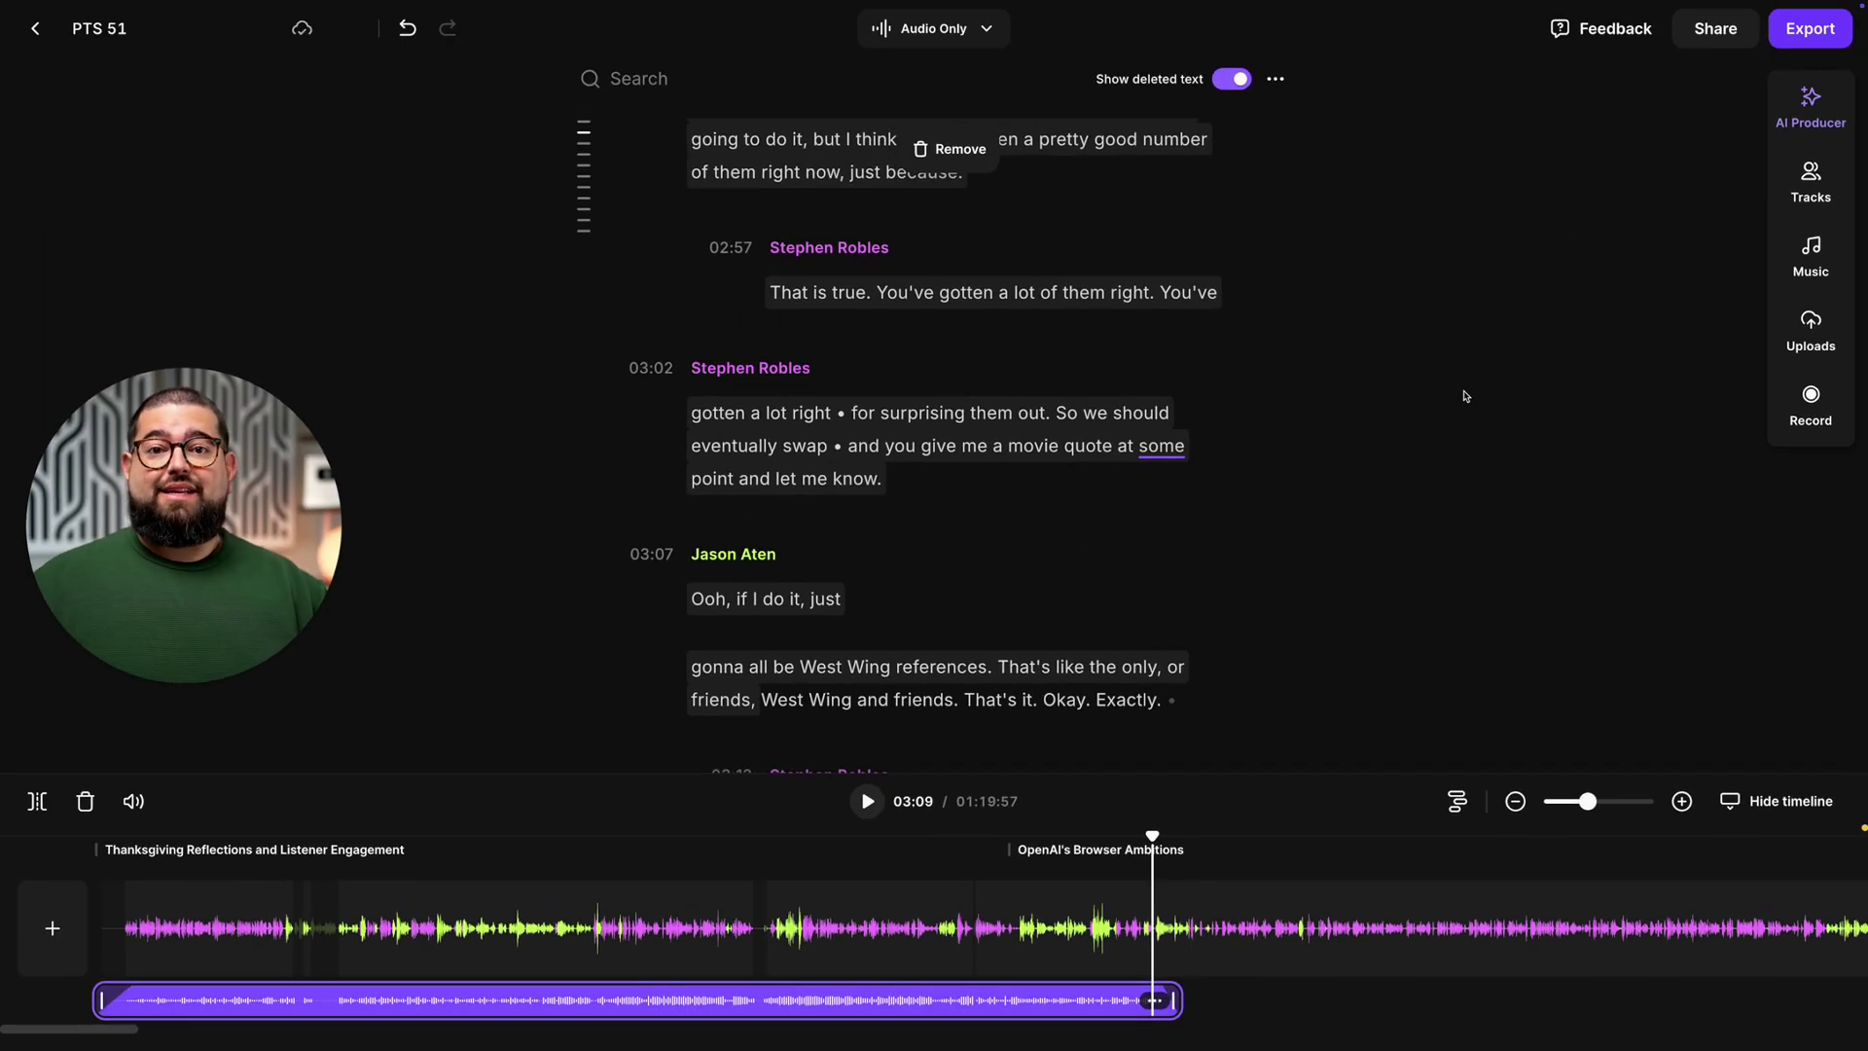
pyautogui.click(1834, 27)
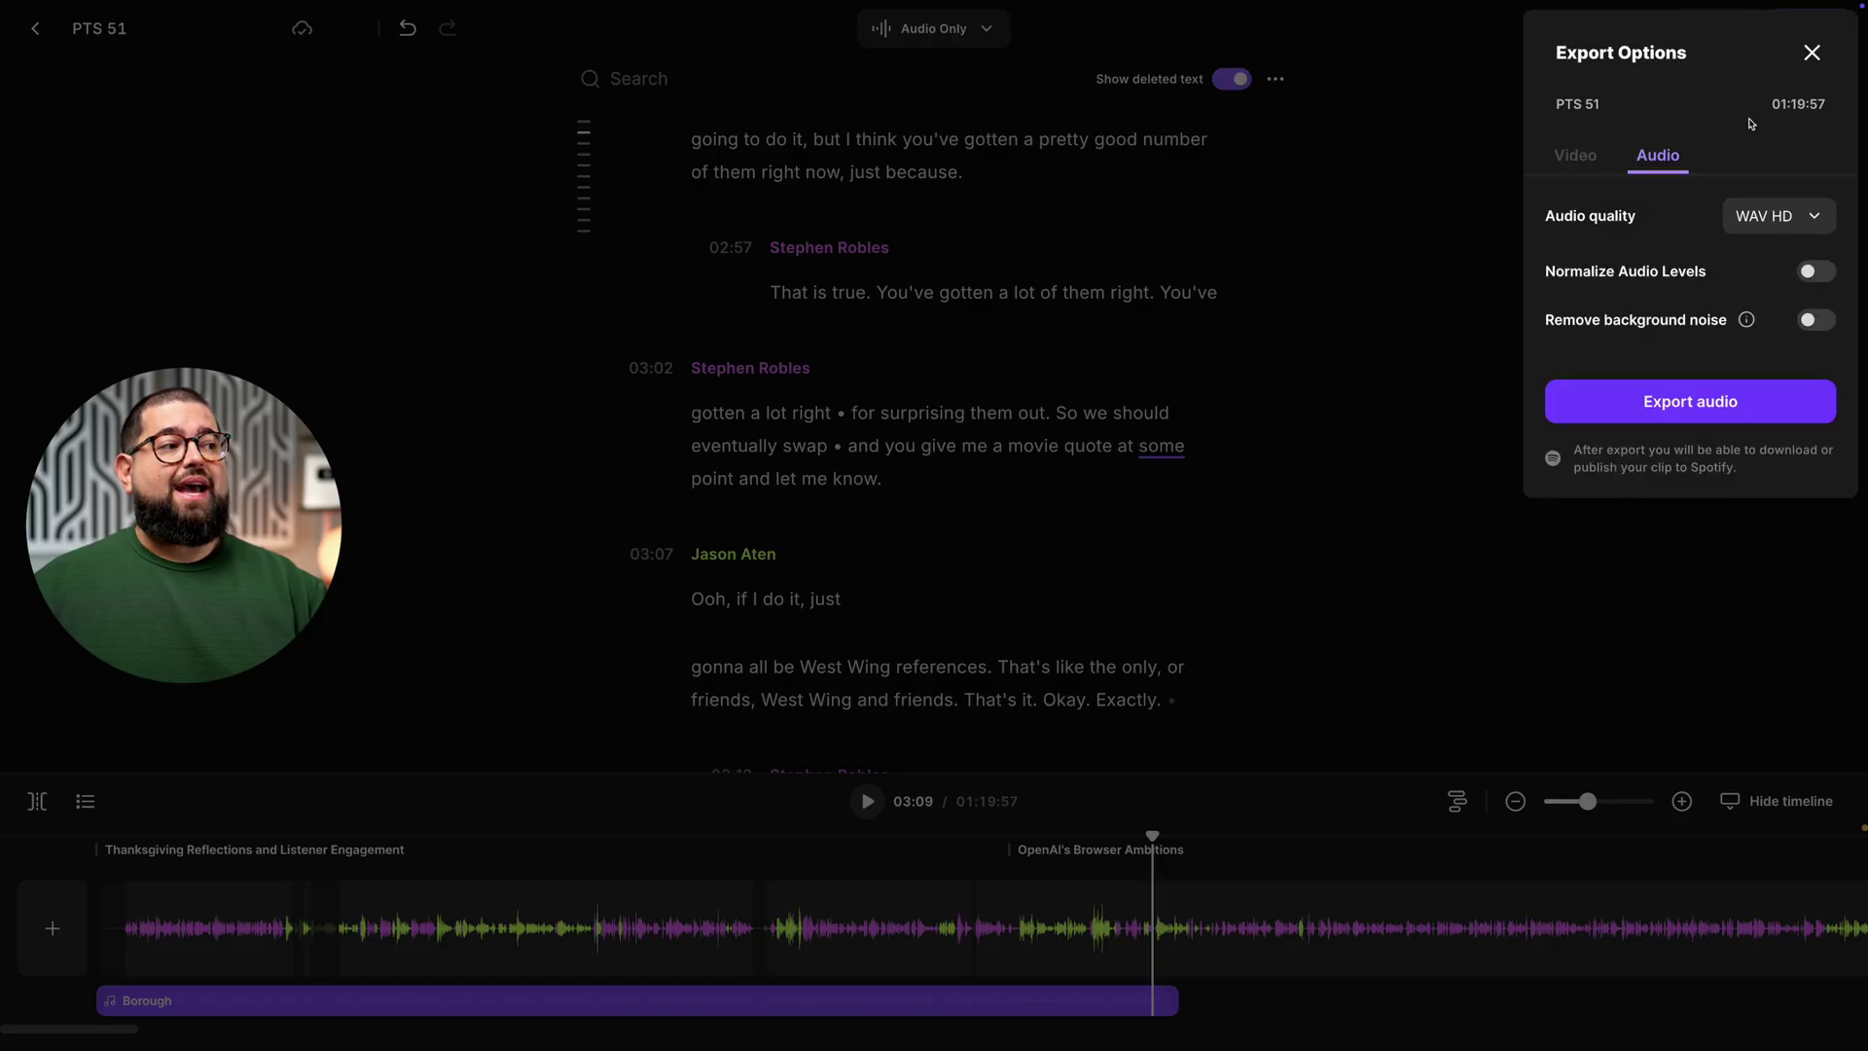
# Switch audio export quality to MP3 and back to WAV HD, then copy the chapters list
pyautogui.click(1746, 235)
pyautogui.click(1741, 271)
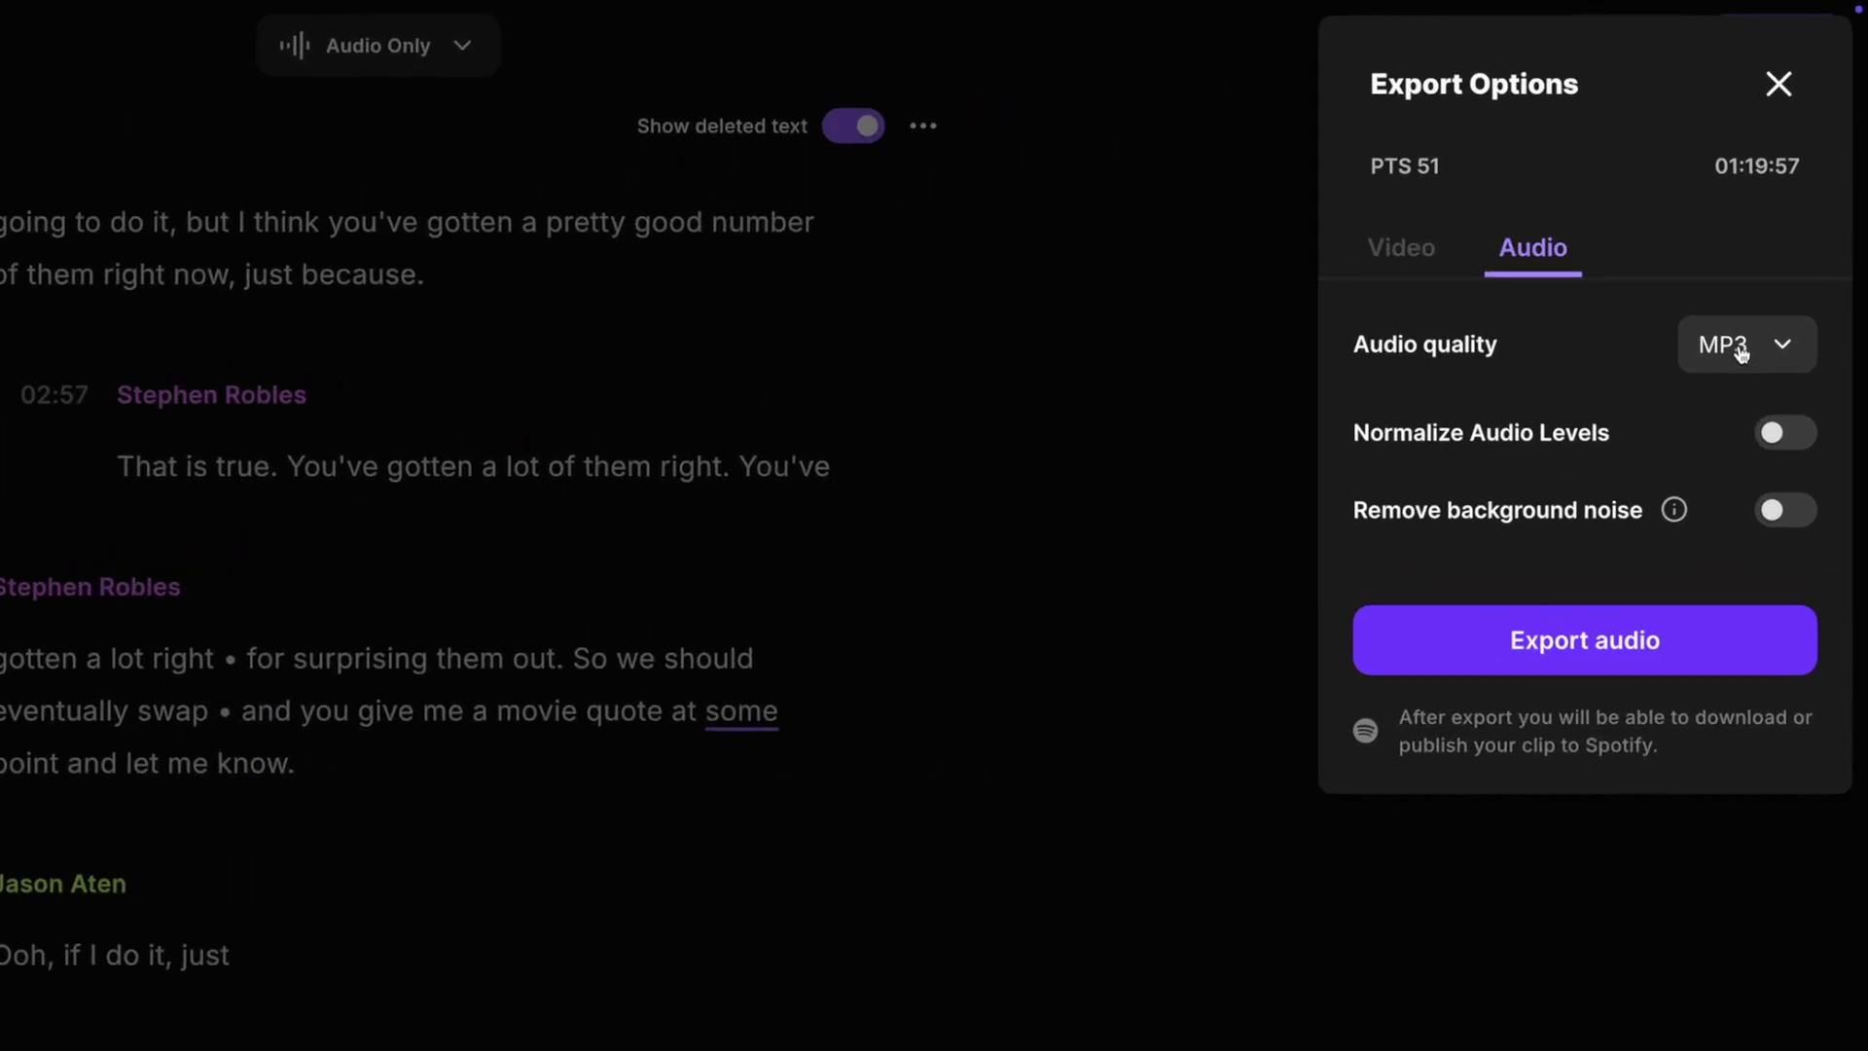
pyautogui.click(1742, 349)
pyautogui.click(1691, 519)
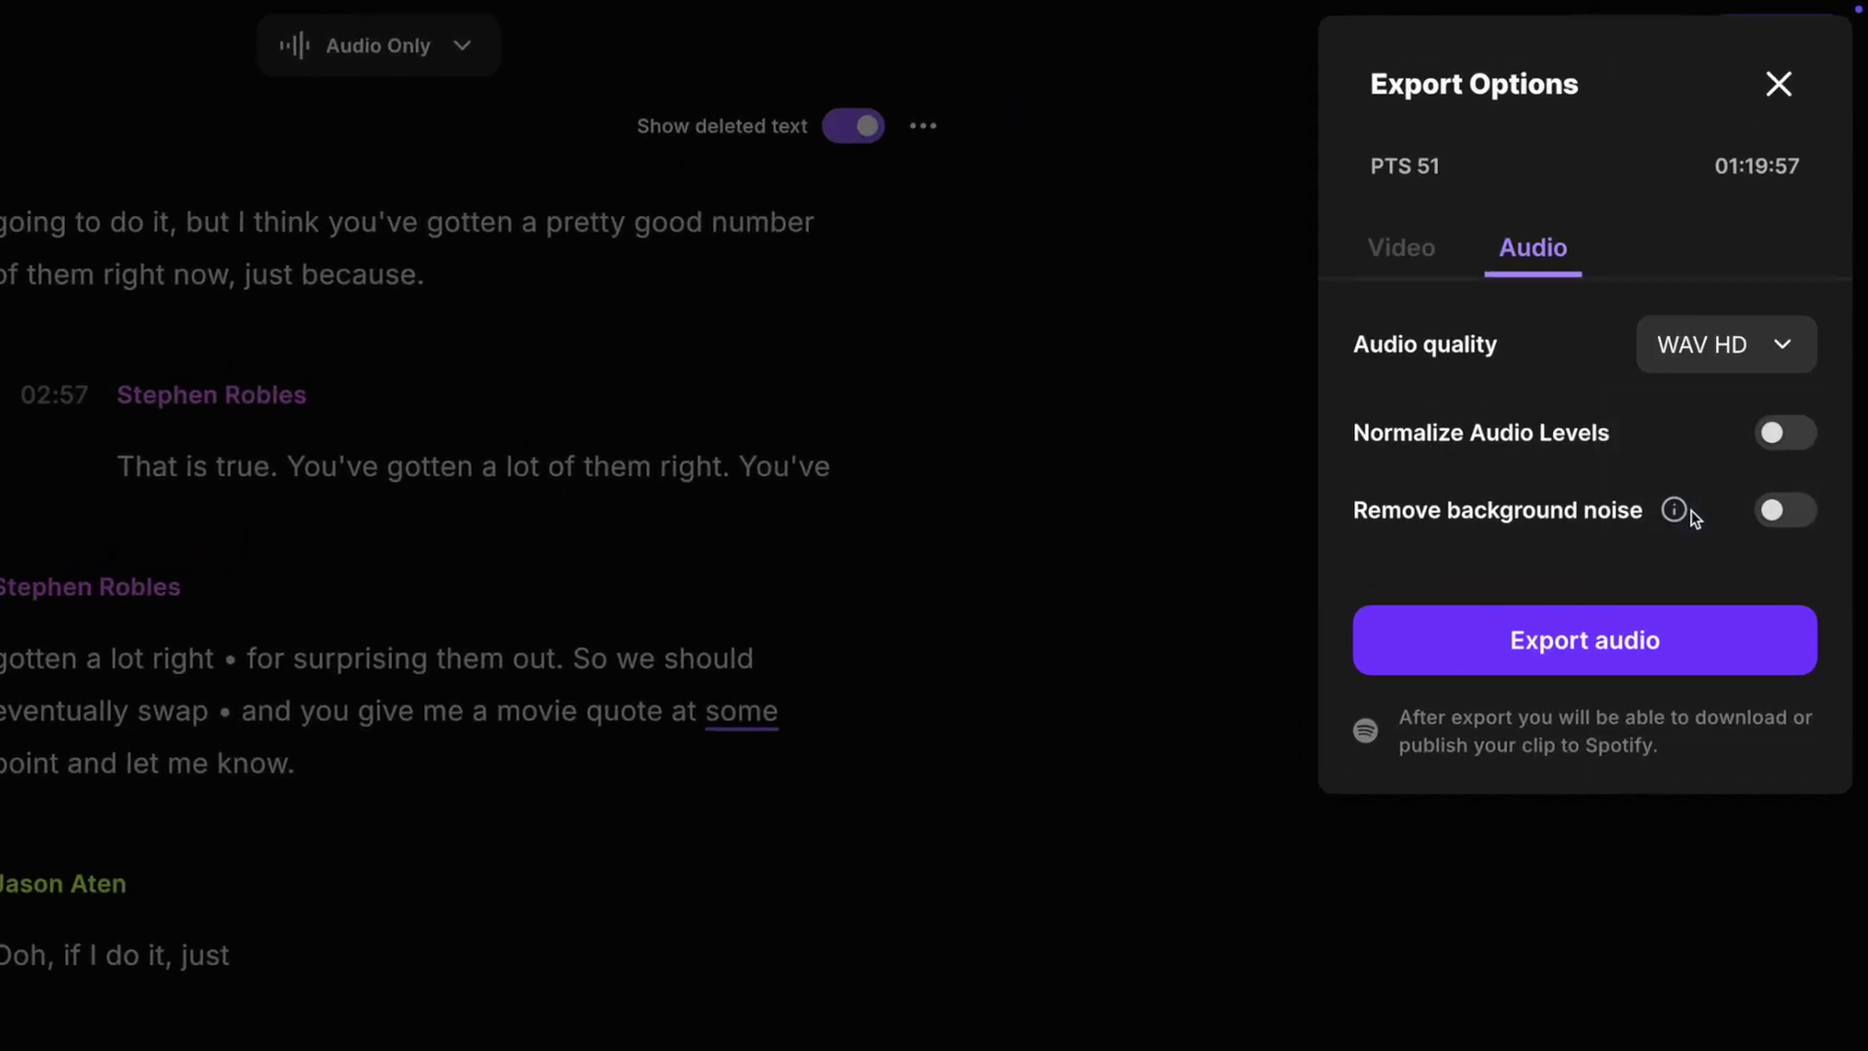
pyautogui.press('Escape')
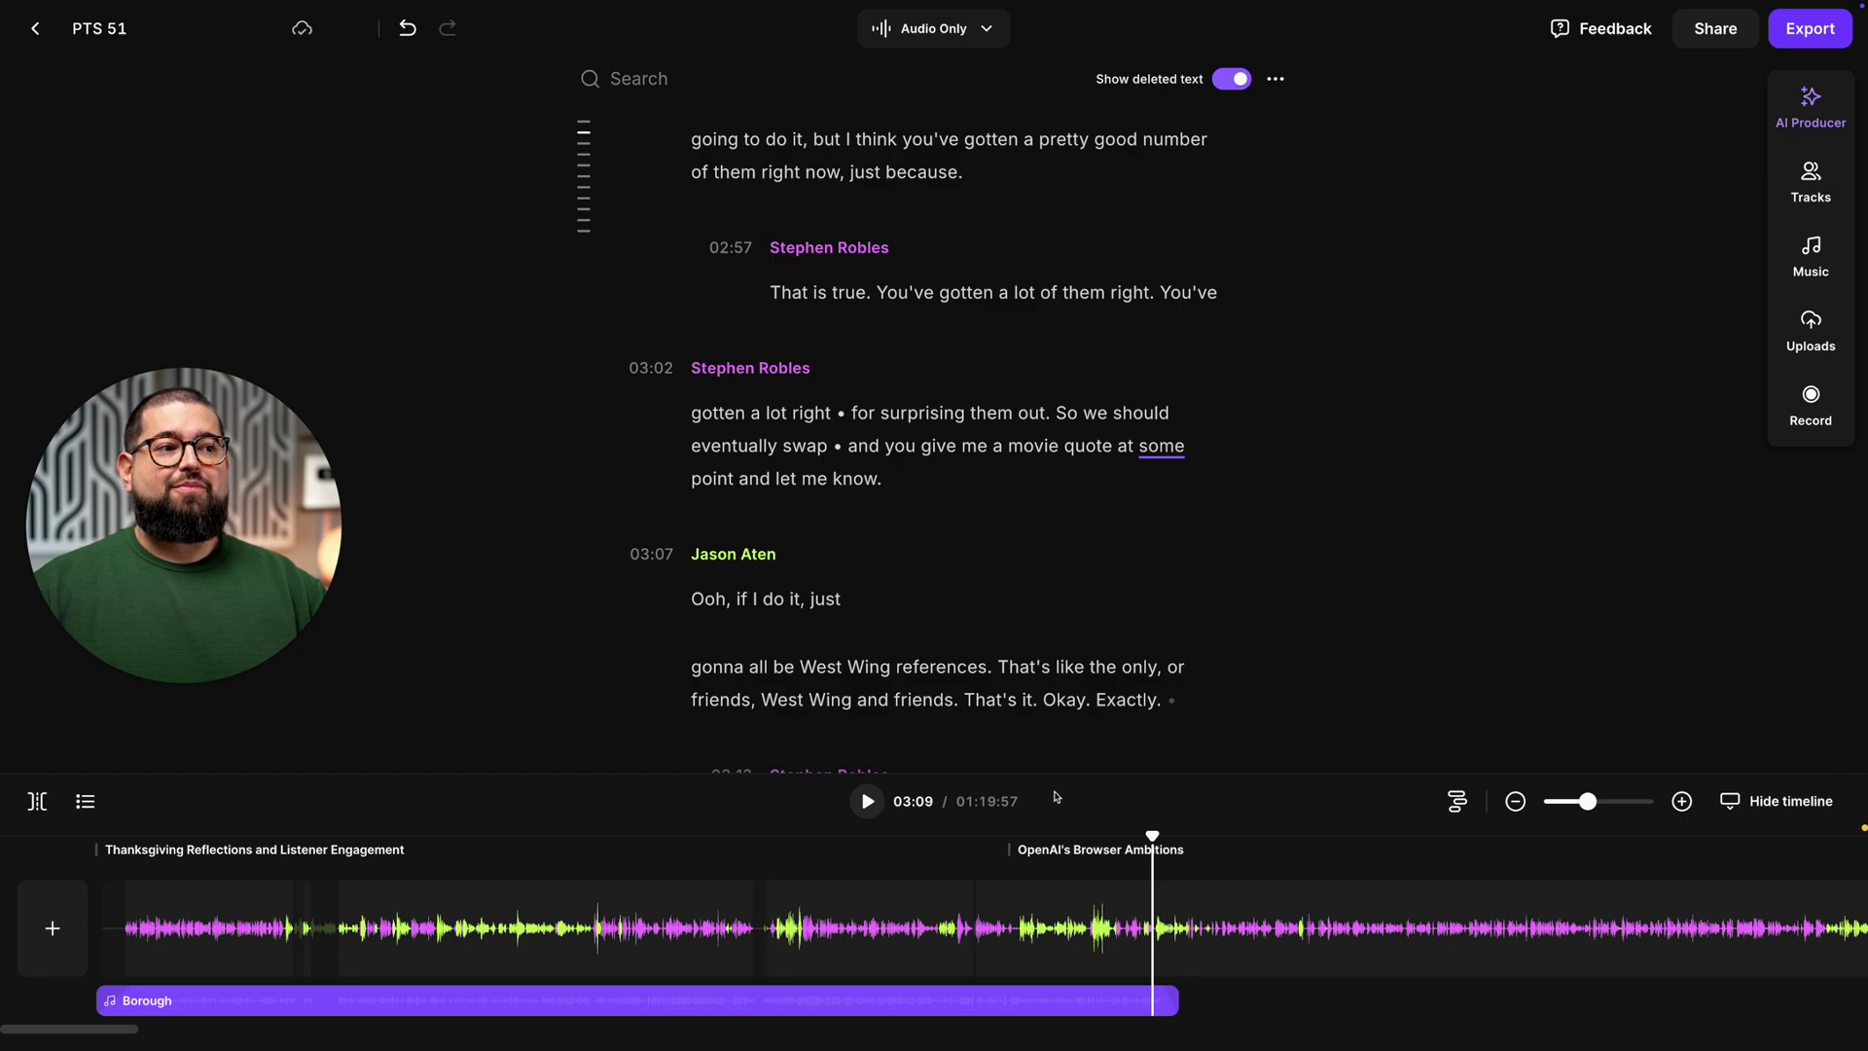
pyautogui.click(1275, 79)
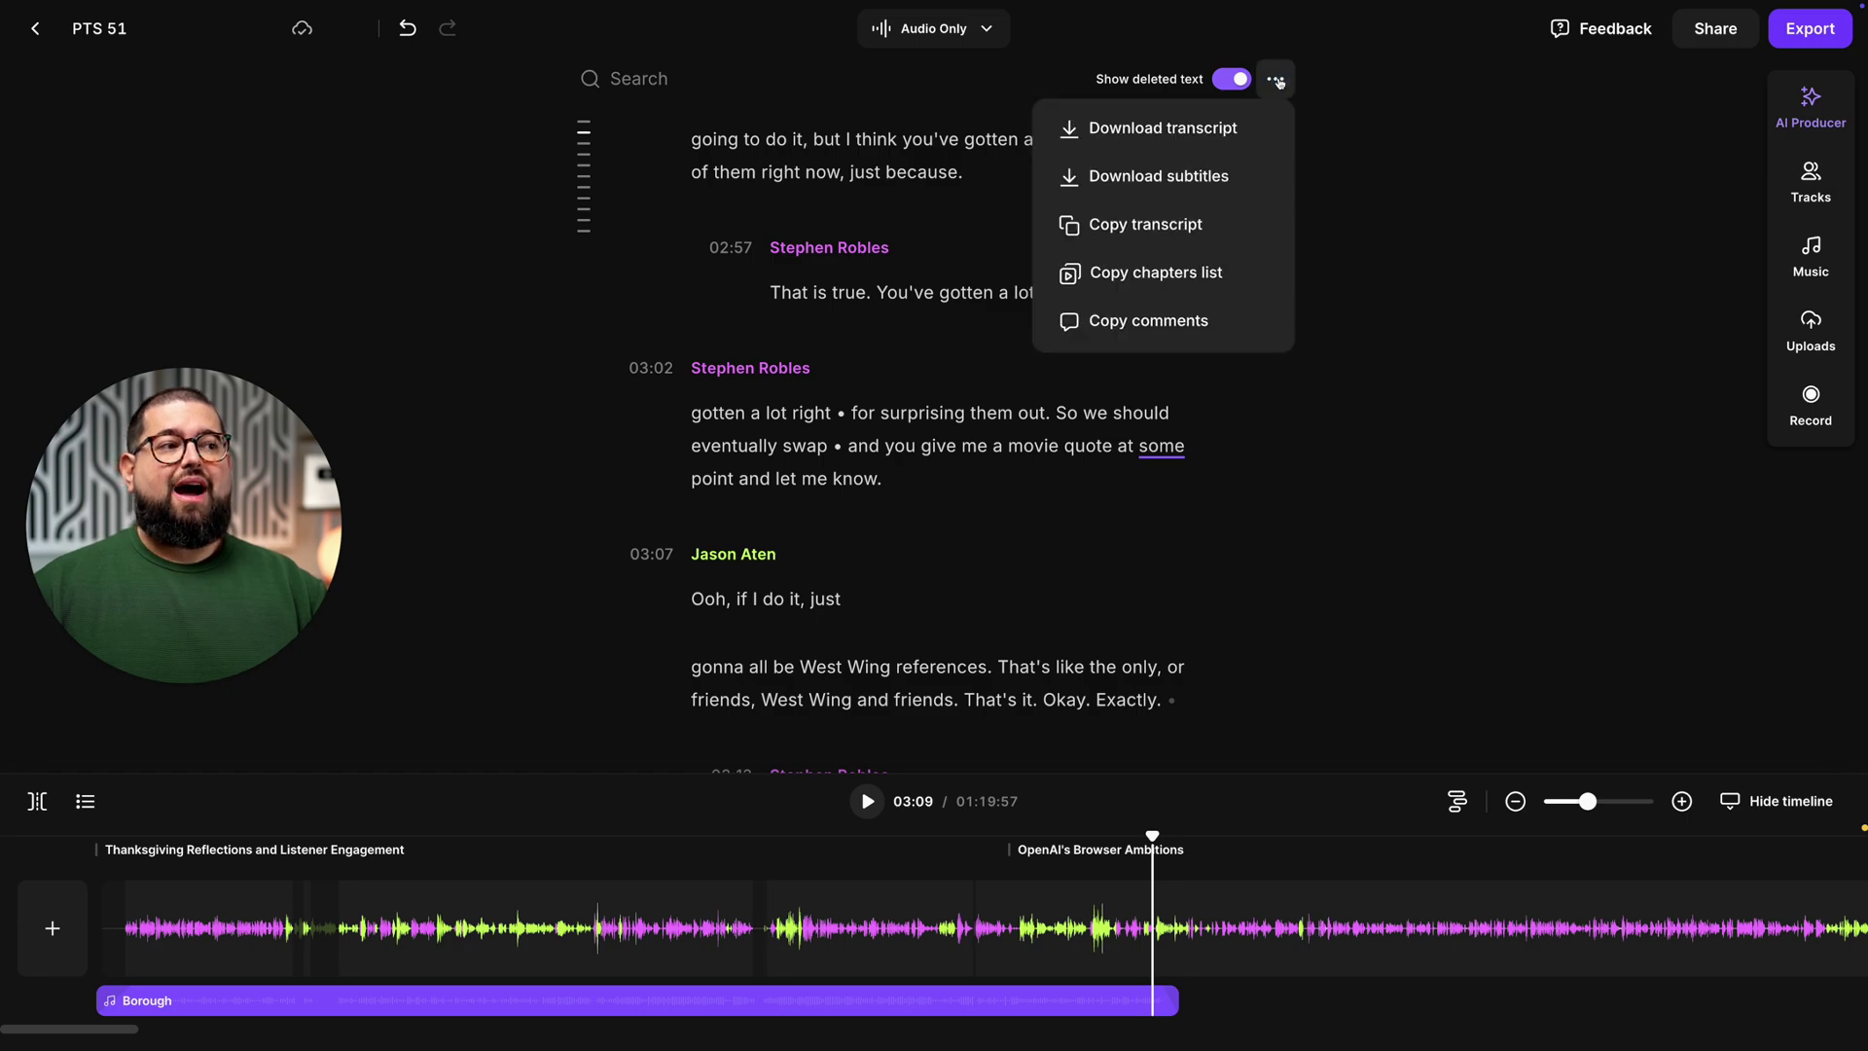
pyautogui.click(1217, 271)
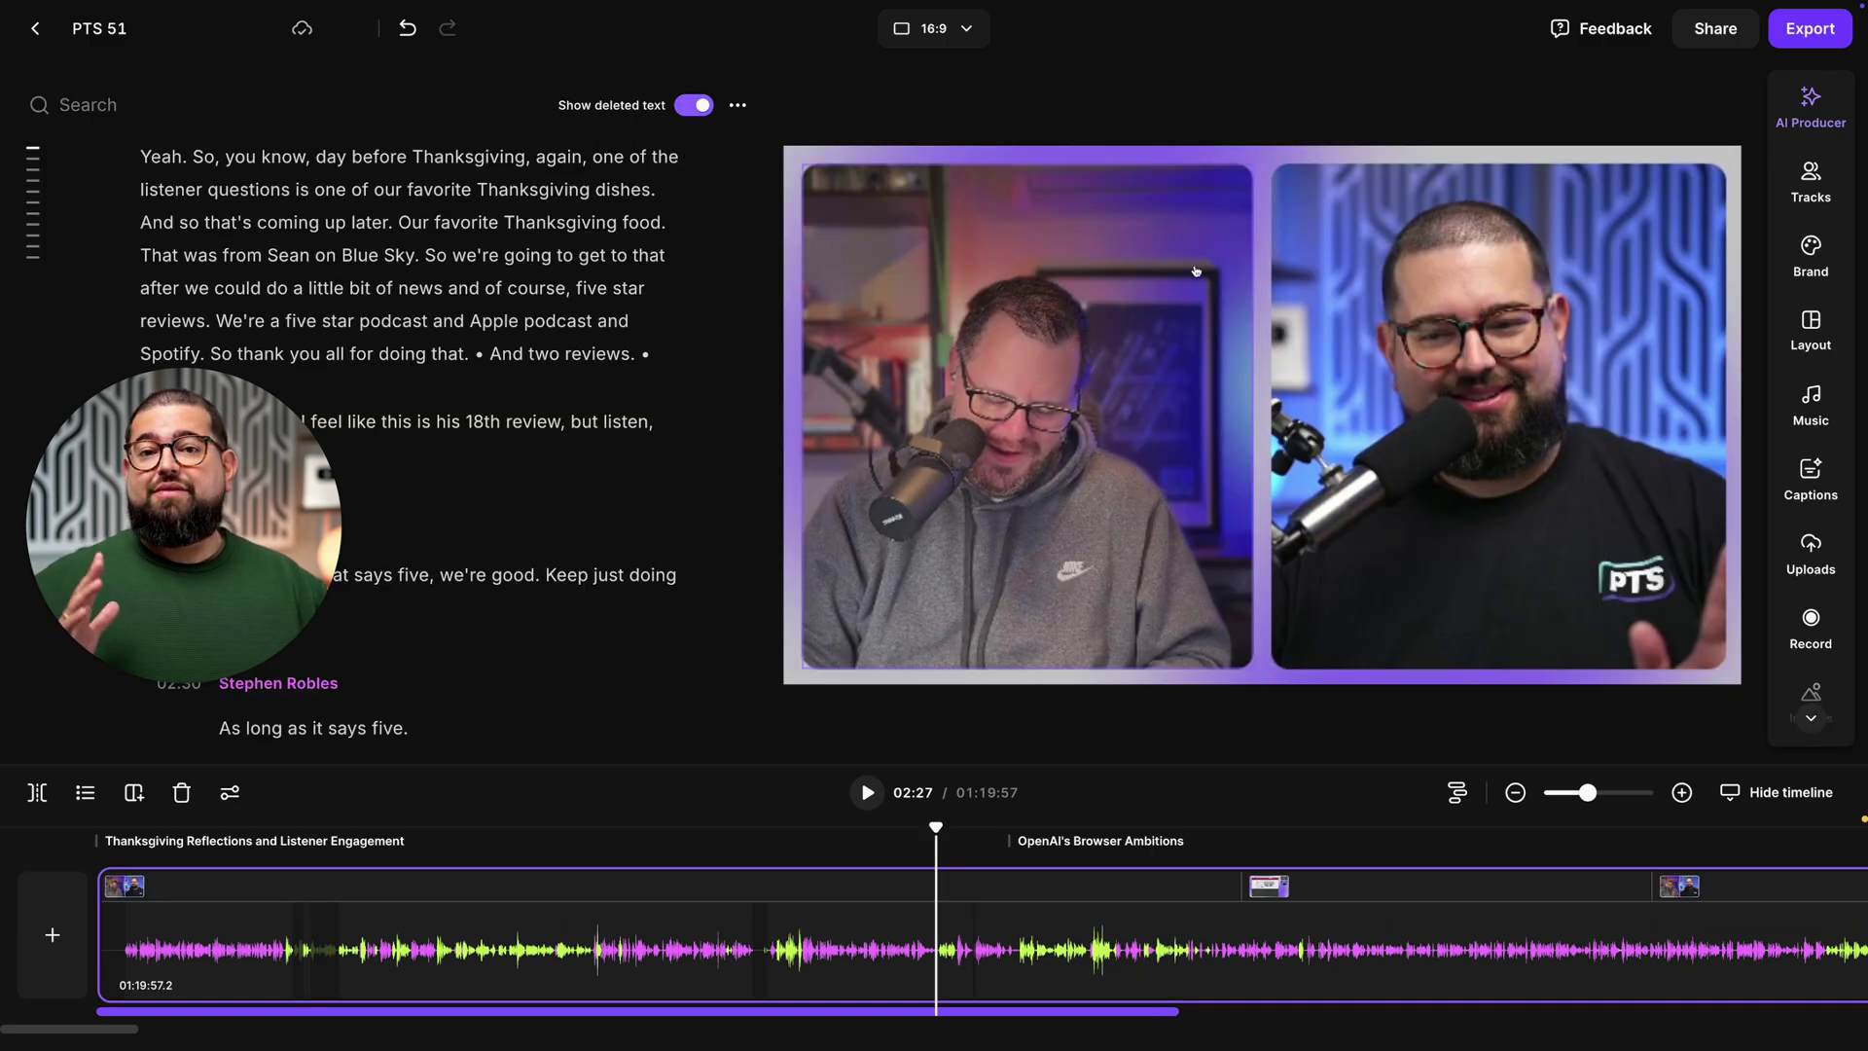
# Change the video aspect ratio to vertical 9:16
pyautogui.click(966, 32)
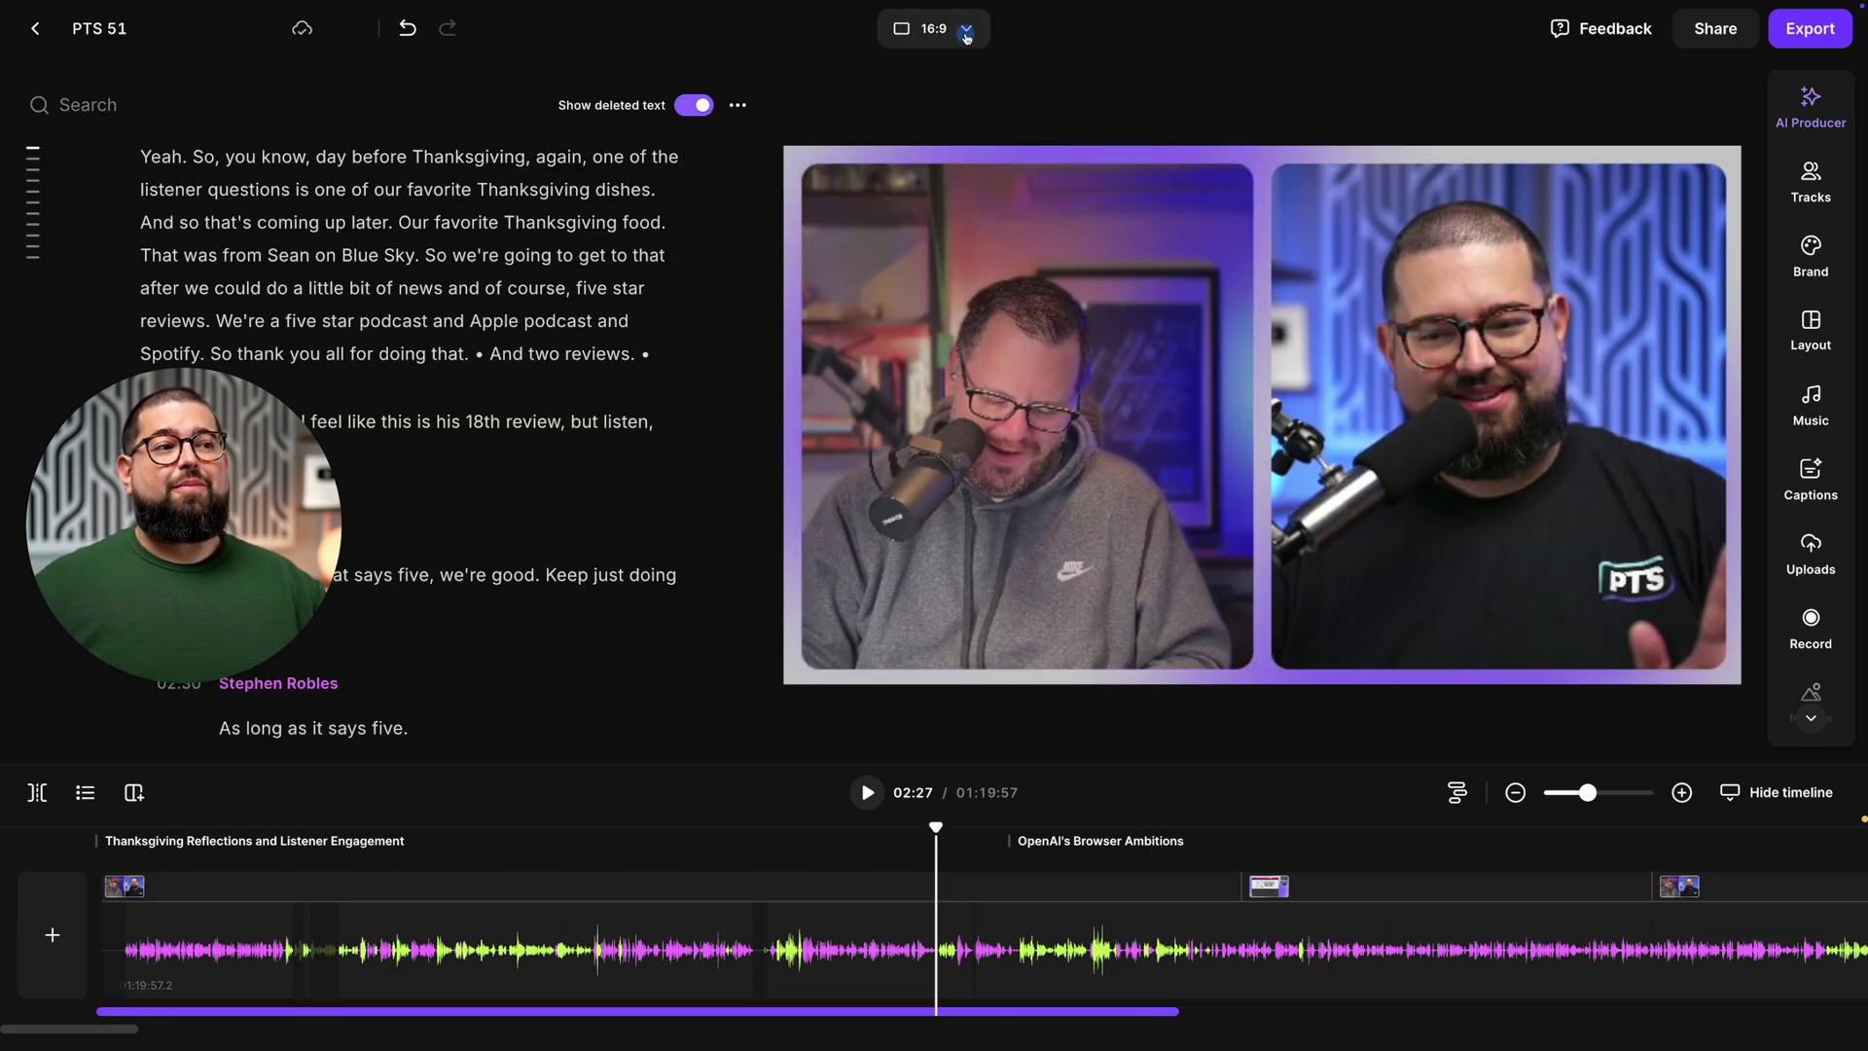
pyautogui.click(950, 230)
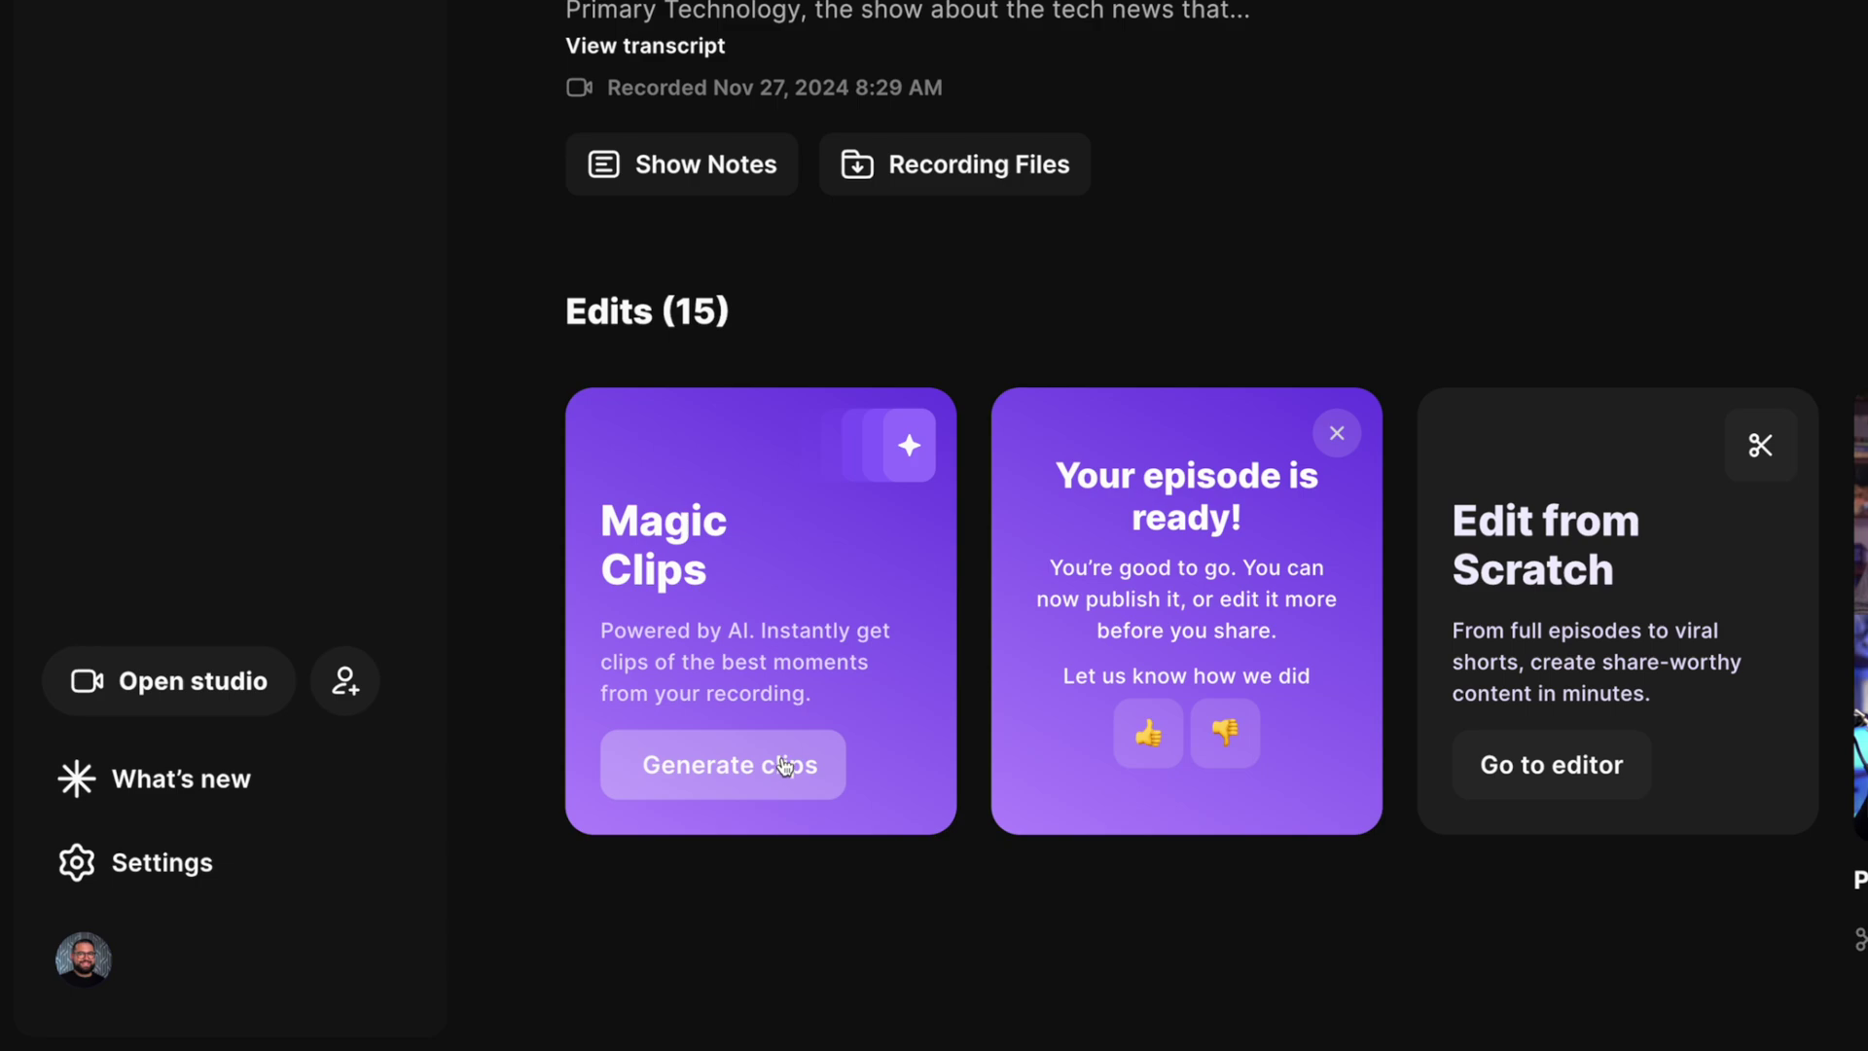
# Generate 30 - 60 sec Magic Clips highlighting the topic 'iphone'
pyautogui.click(784, 765)
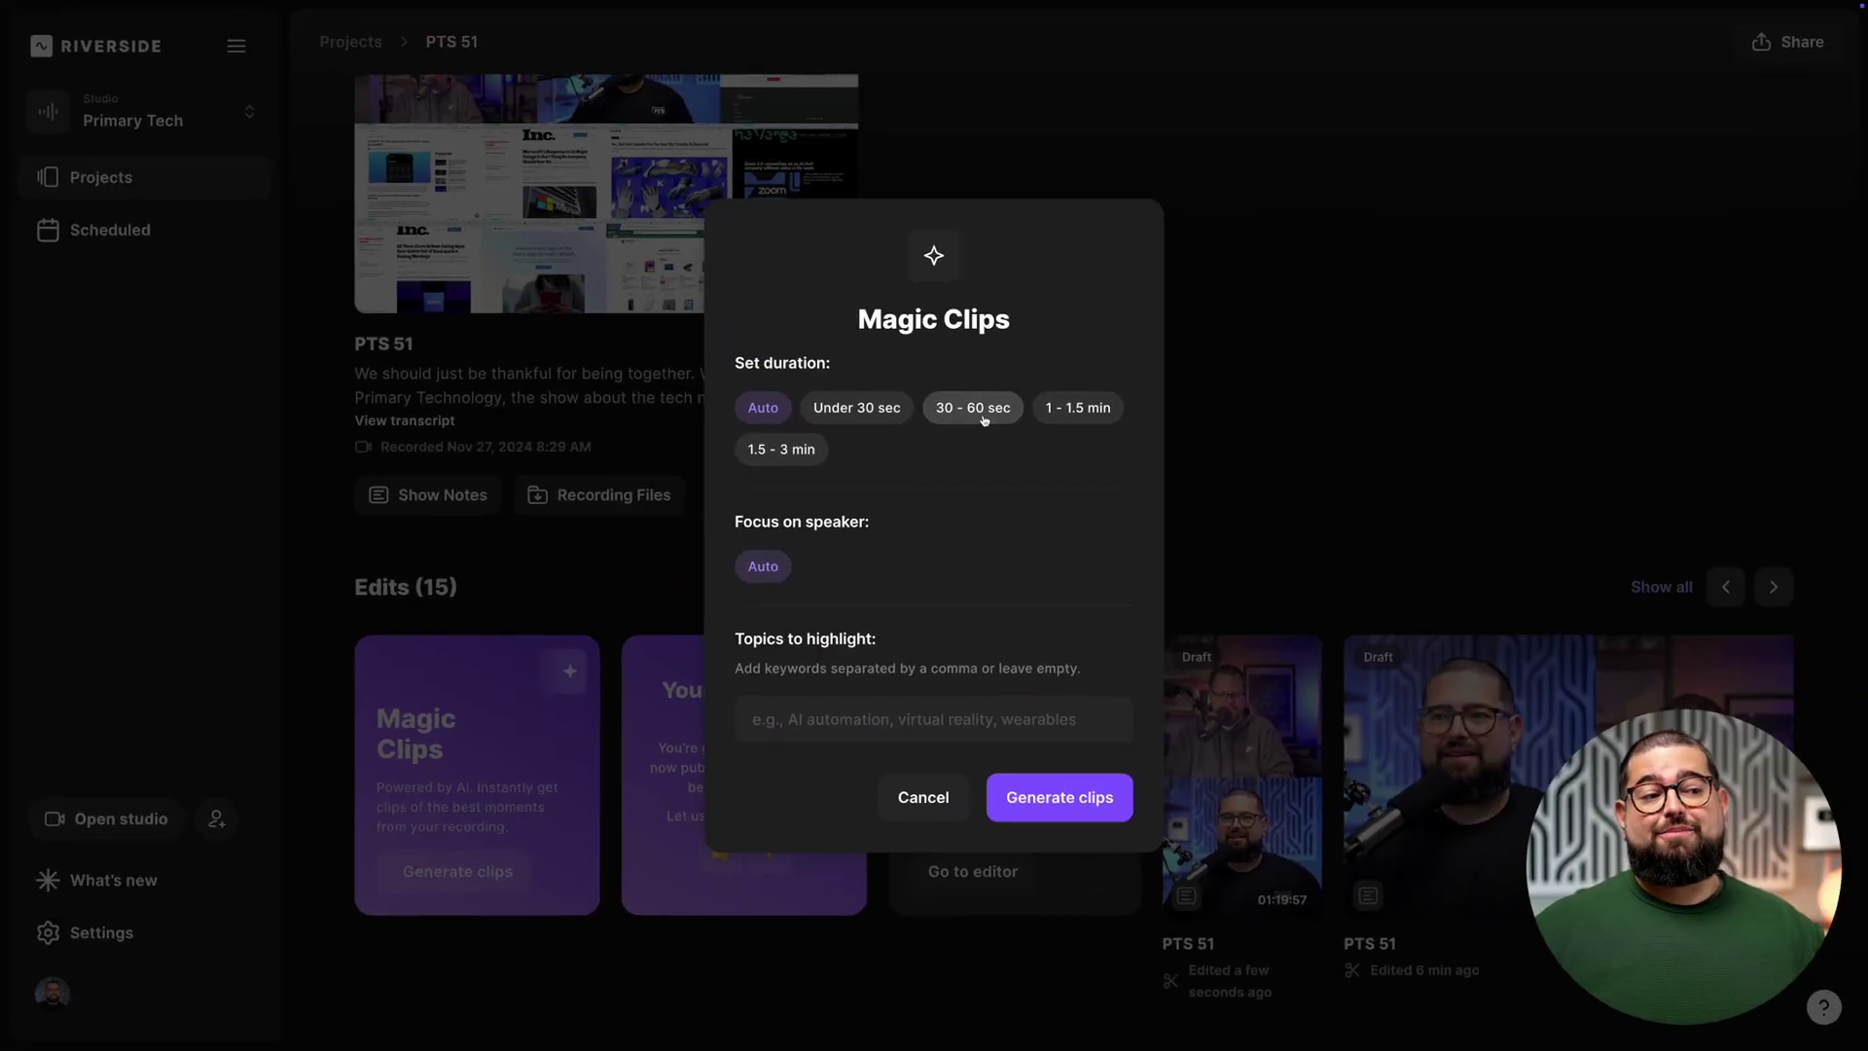
pyautogui.click(986, 416)
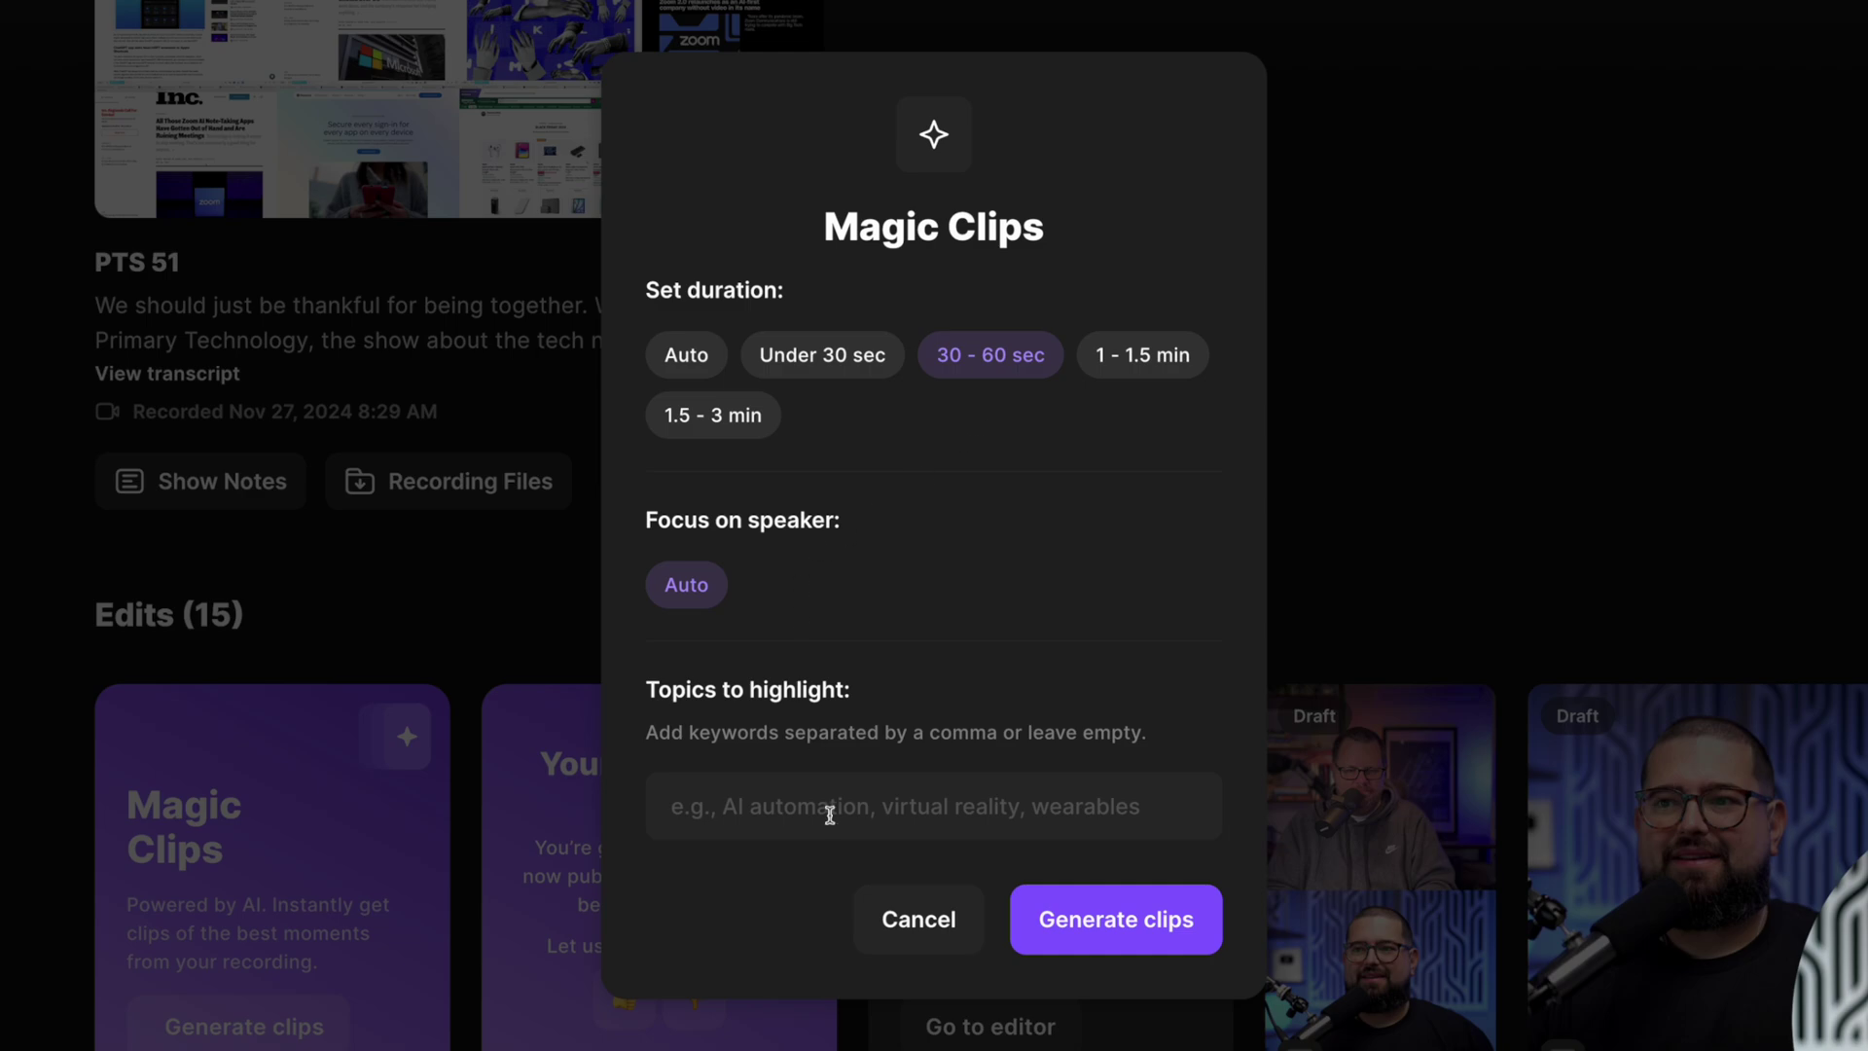
pyautogui.click(911, 798)
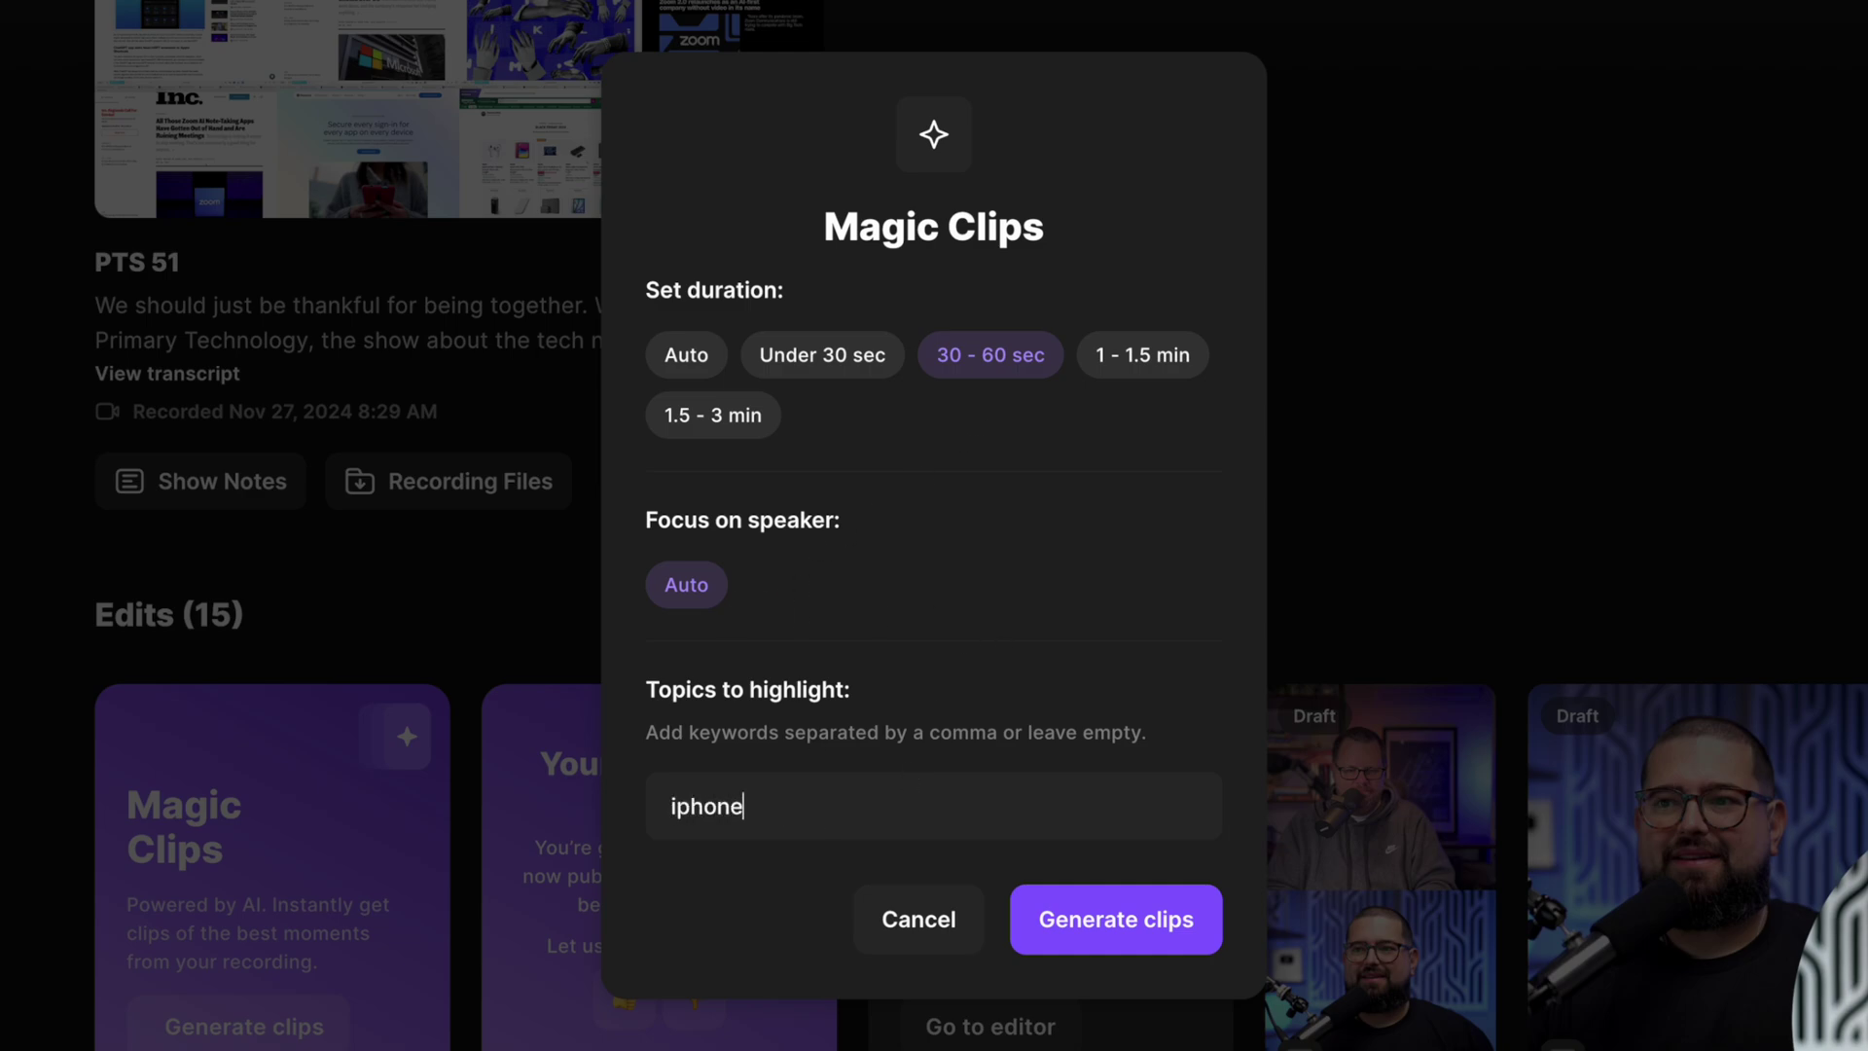
pyautogui.write('iphone')
pyautogui.click(1060, 913)
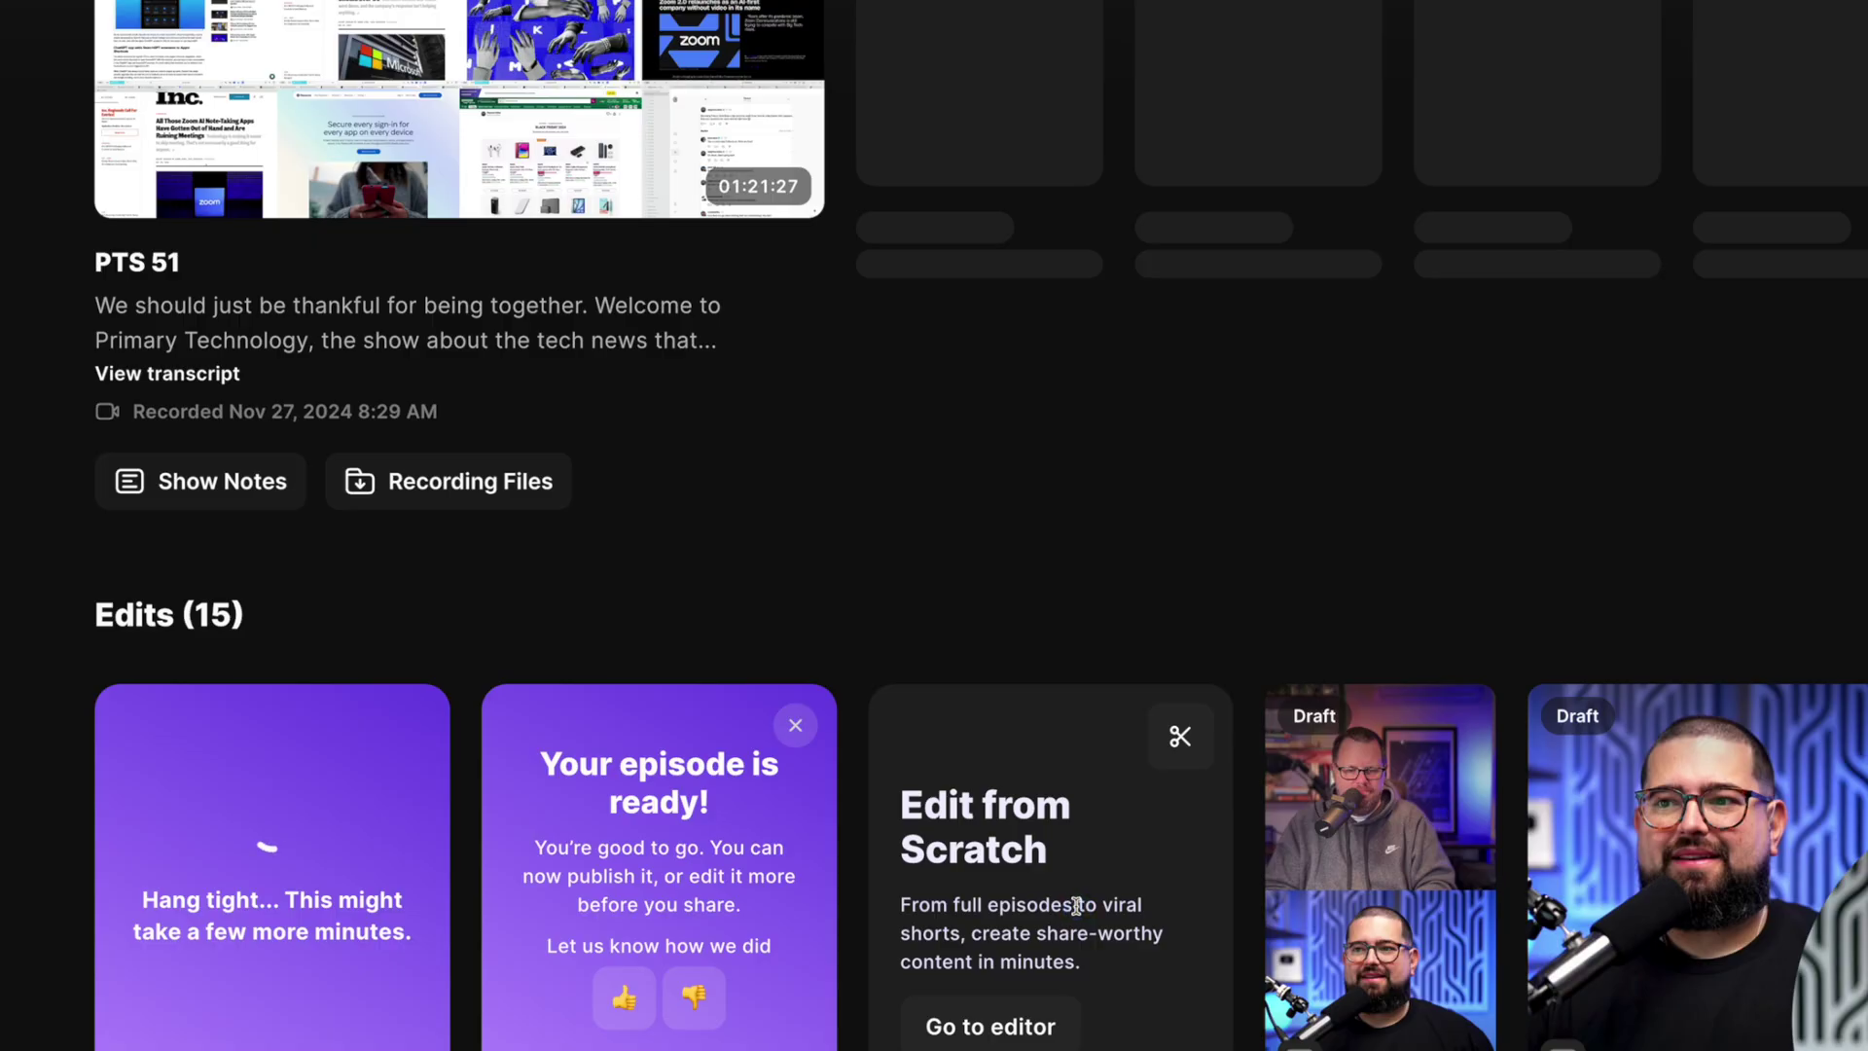
pyautogui.scroll(-5, 1321, 611)
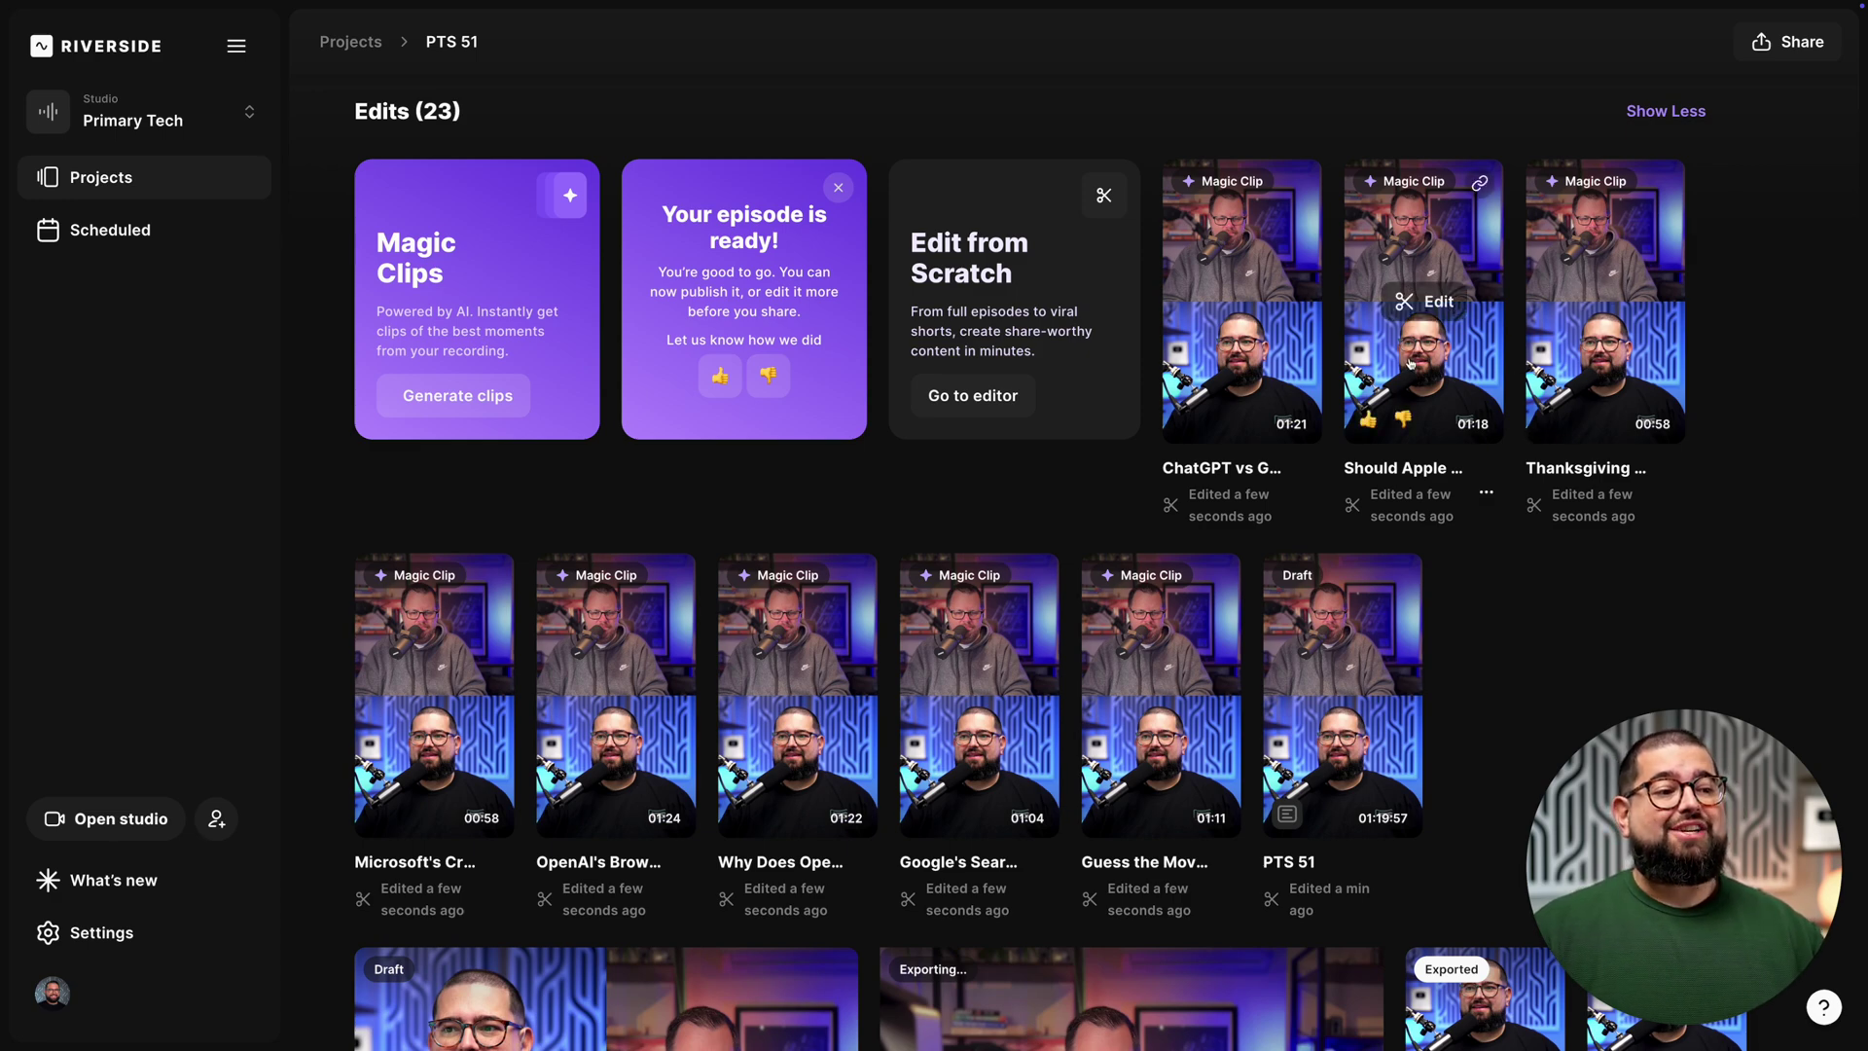
pyautogui.moveTo(1274, 594)
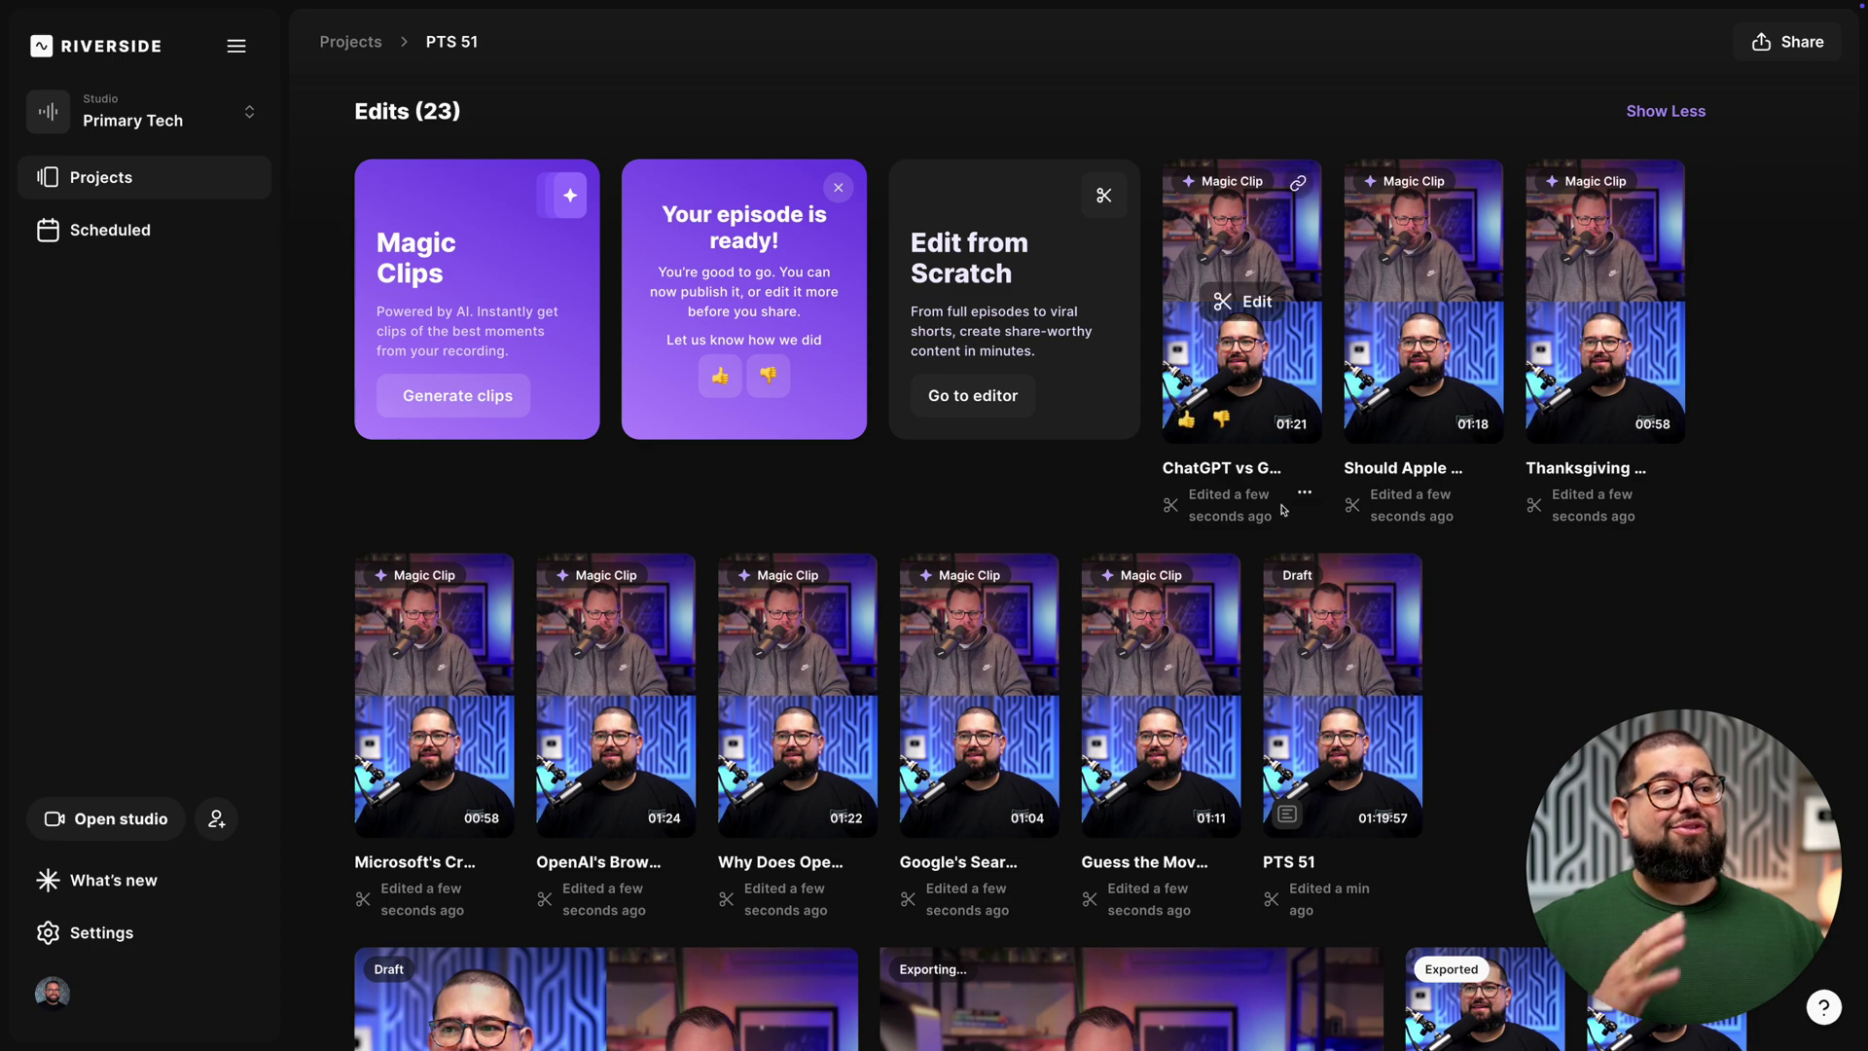
pyautogui.moveTo(1404, 419)
pyautogui.moveTo(1605, 446)
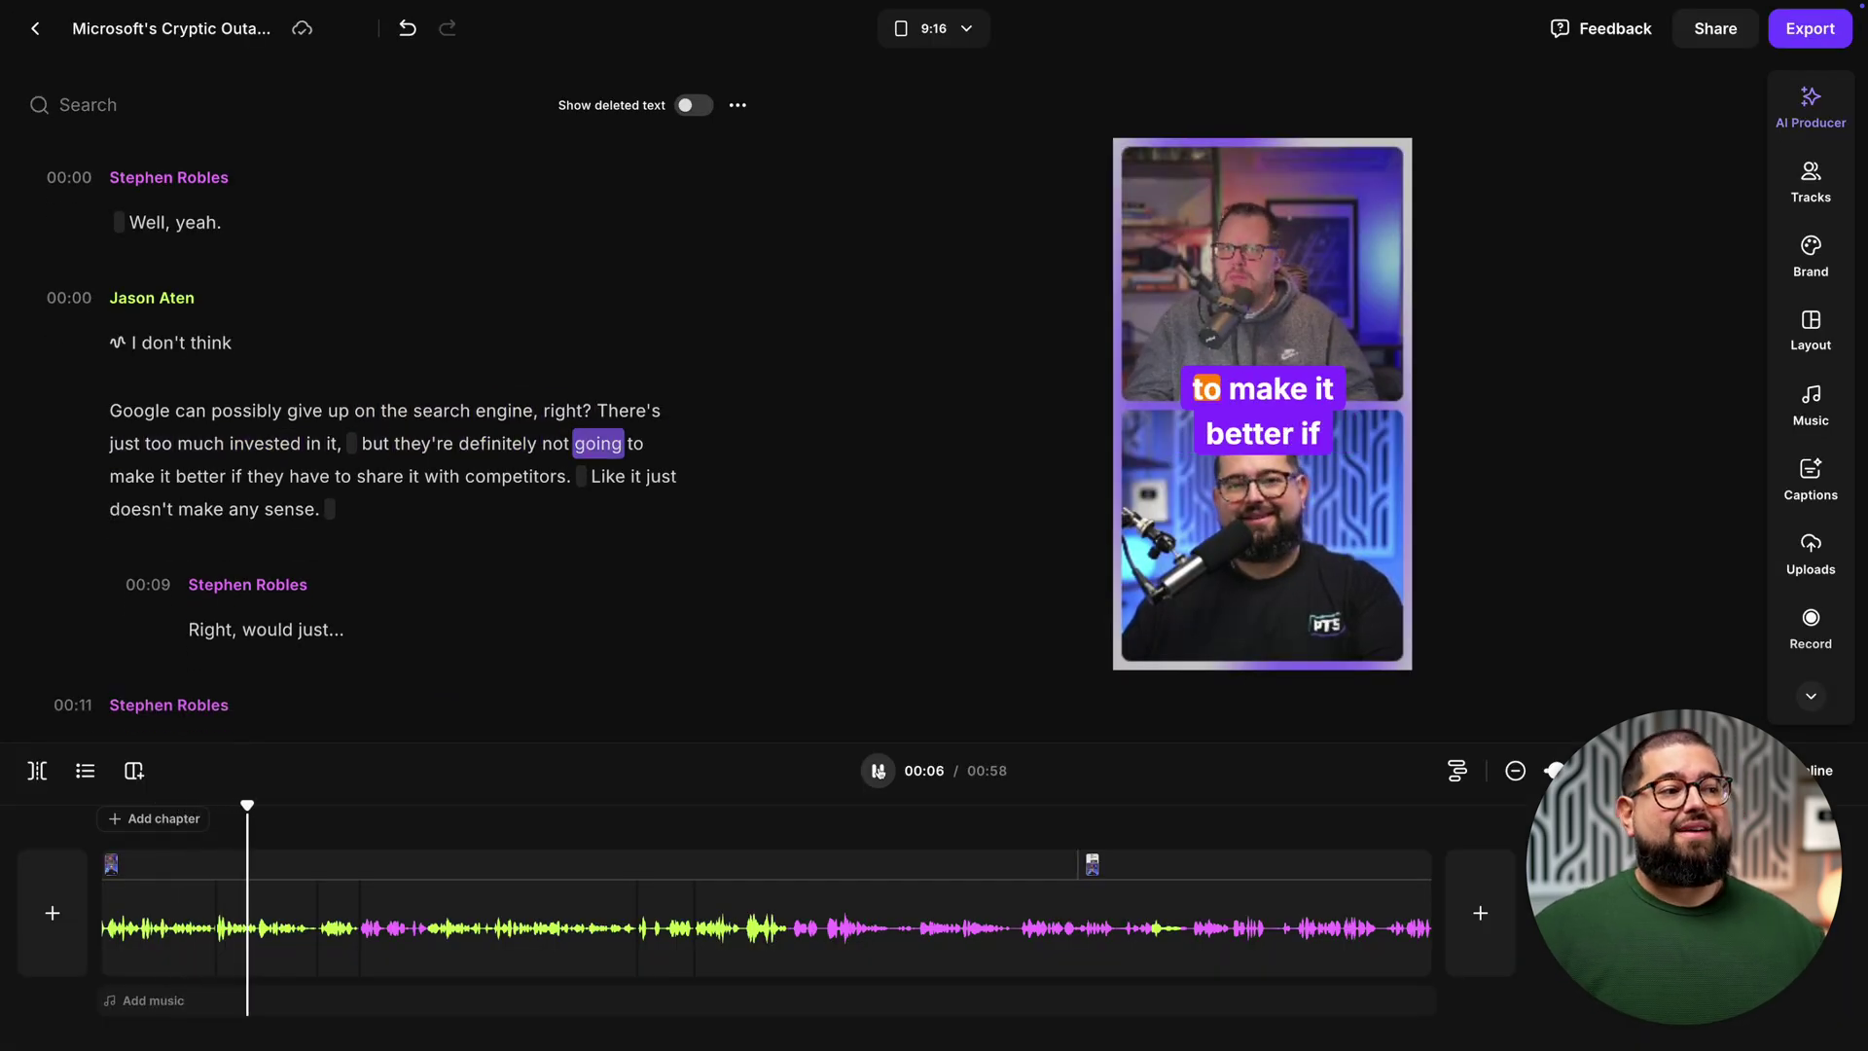
# In Brand settings, replace the 9:16 clip's background image with the dark purple gradient
pyautogui.click(1811, 255)
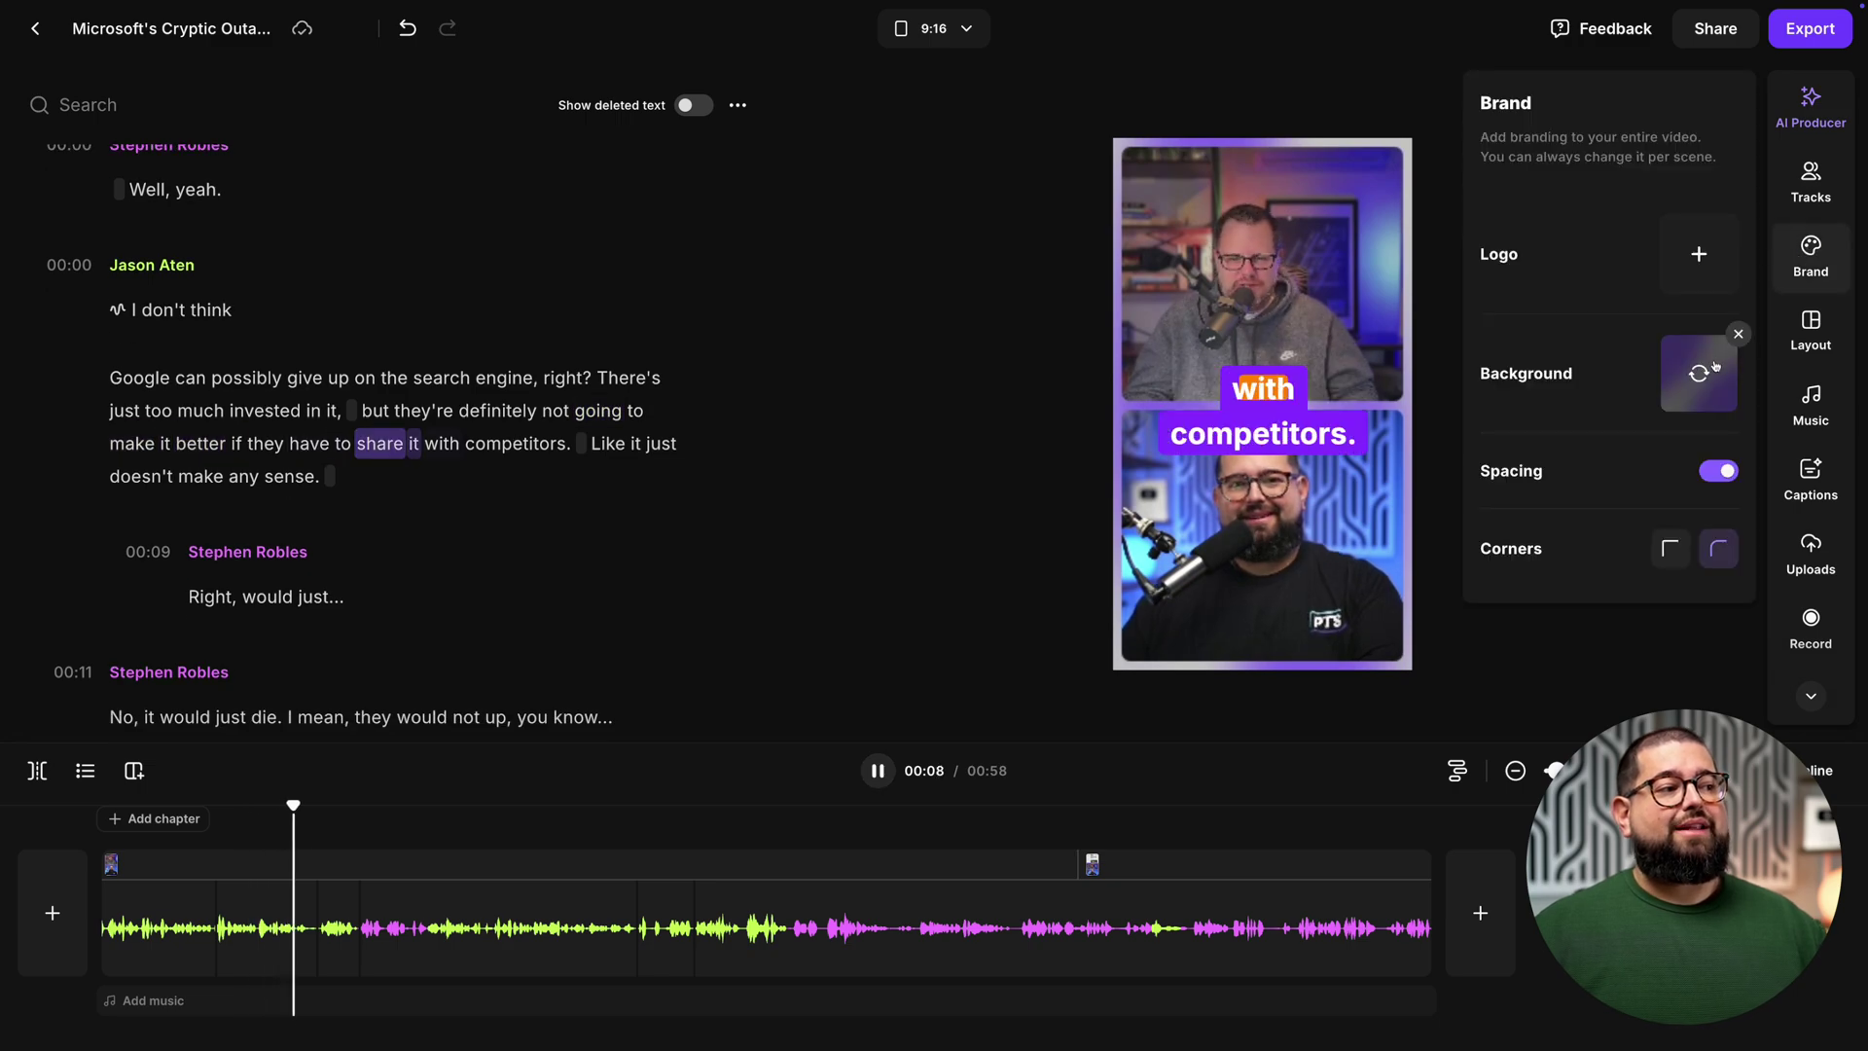
pyautogui.click(1737, 333)
pyautogui.click(1698, 375)
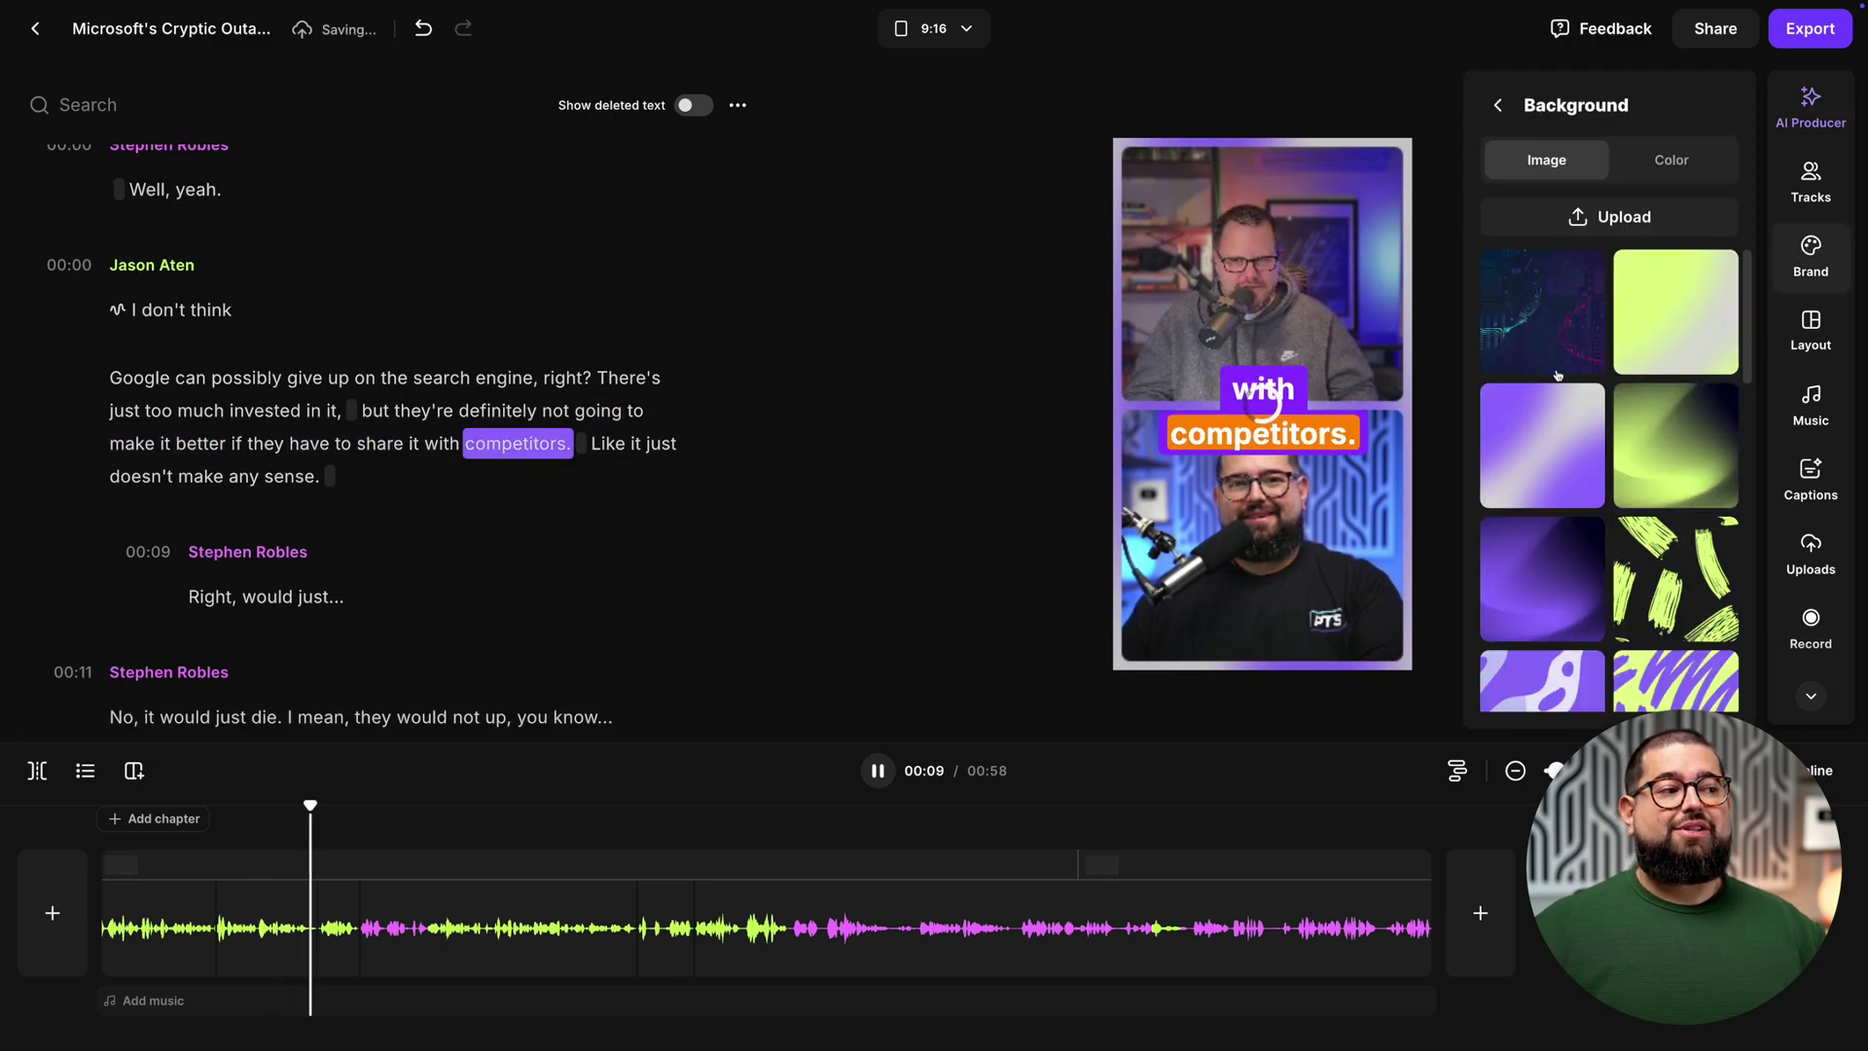
pyautogui.scroll(-1, 1557, 375)
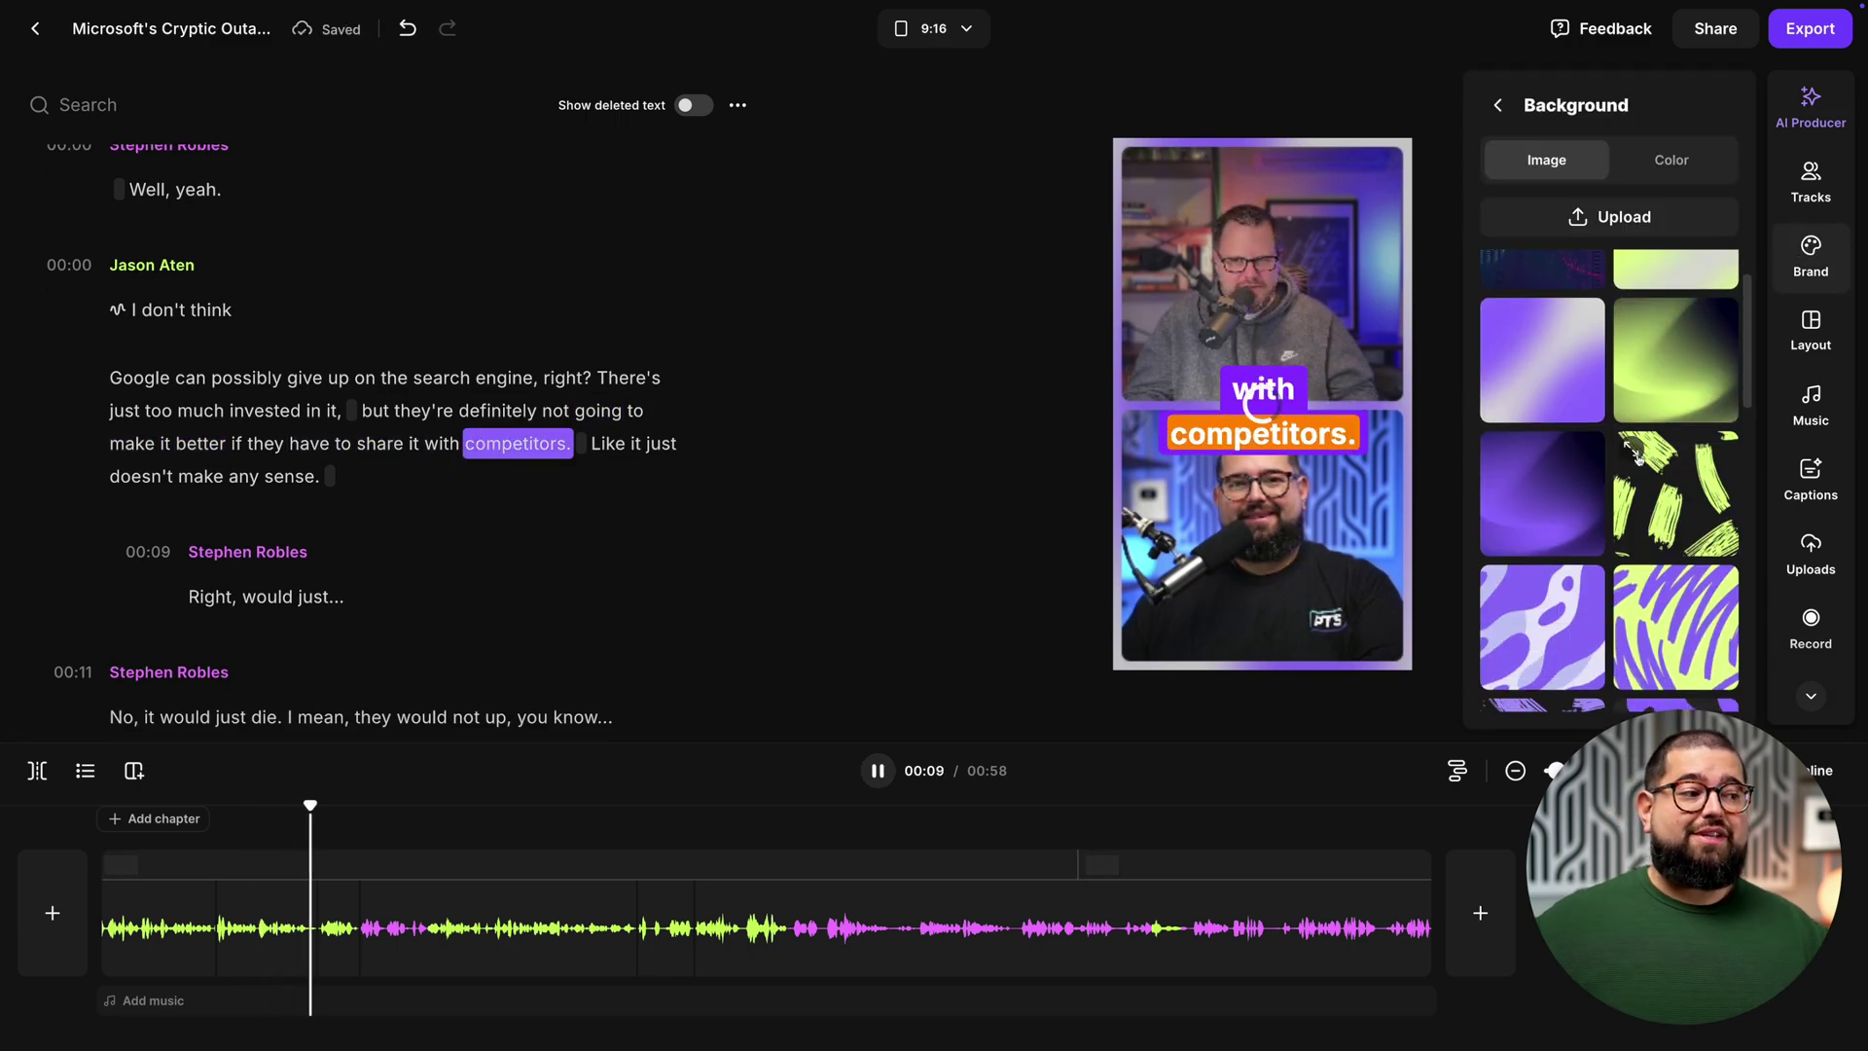
pyautogui.click(1535, 532)
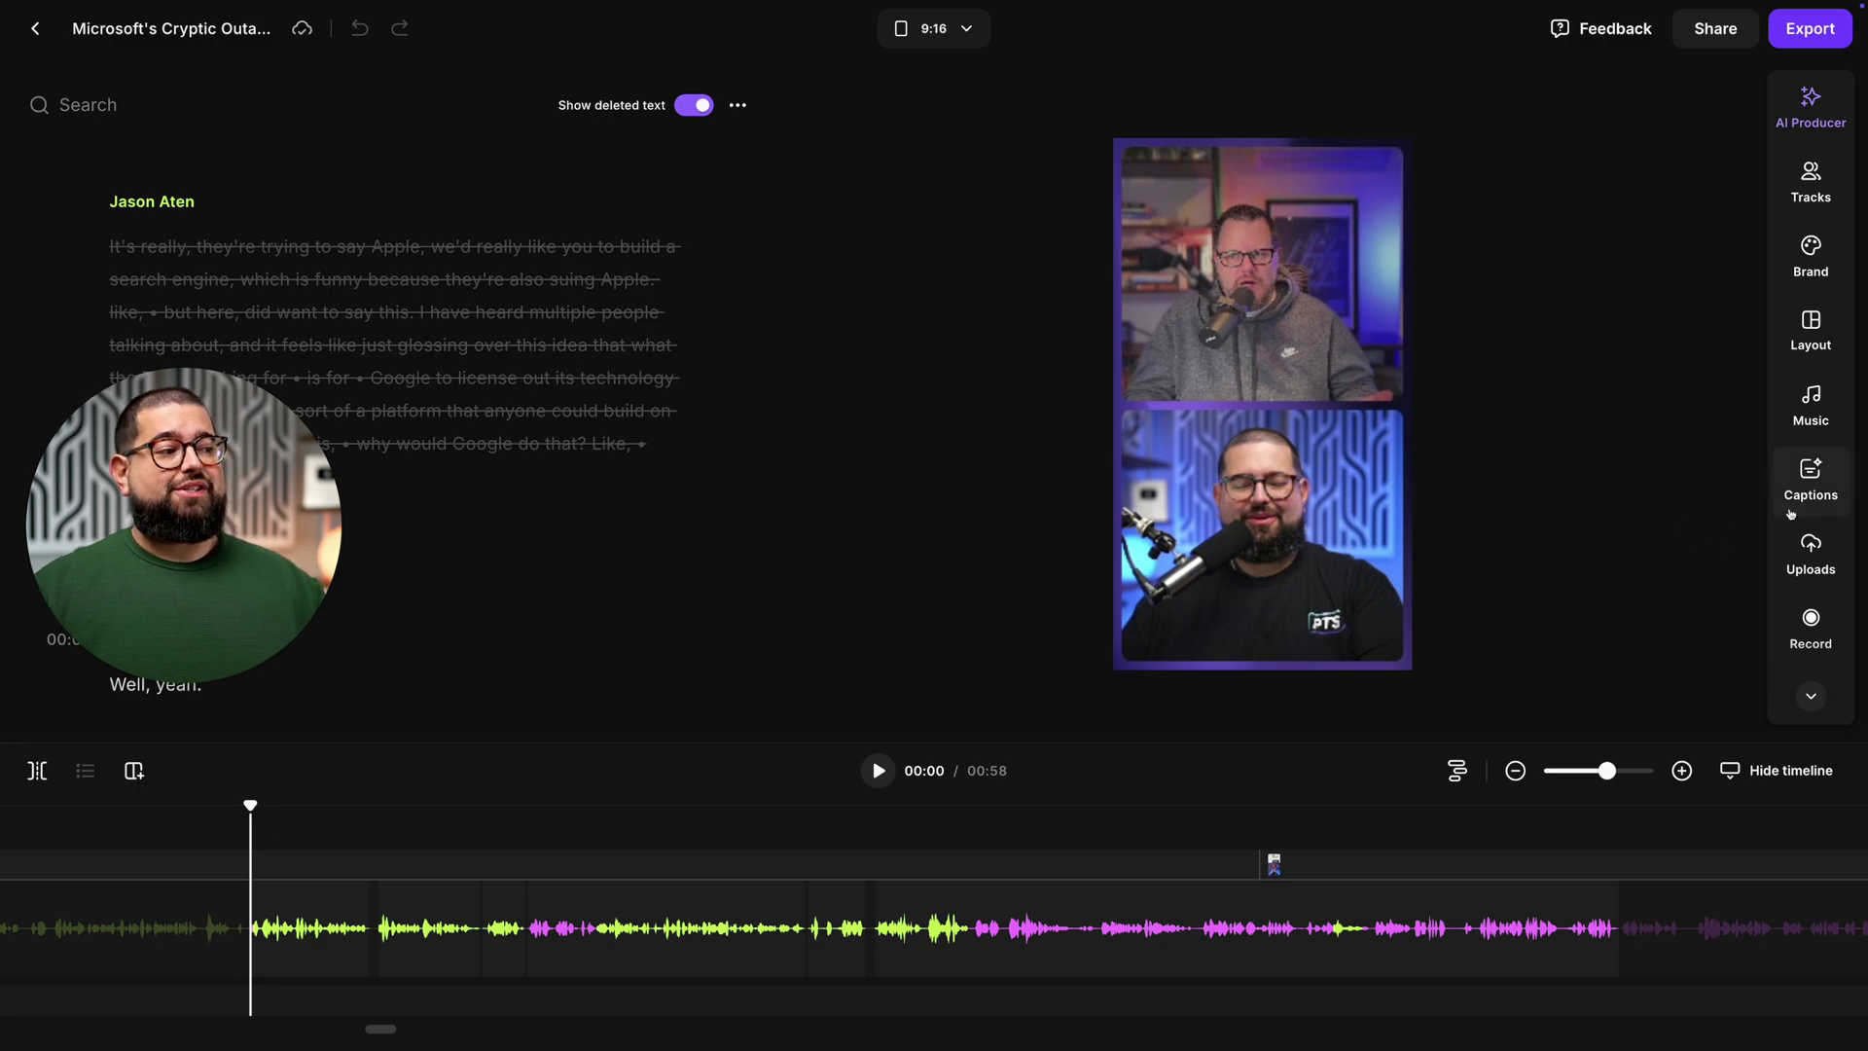
pyautogui.scroll(-2, 1790, 514)
# Add the laptop stock photo from the macbook image results and enlarge it to fill the frame
pyautogui.click(1810, 612)
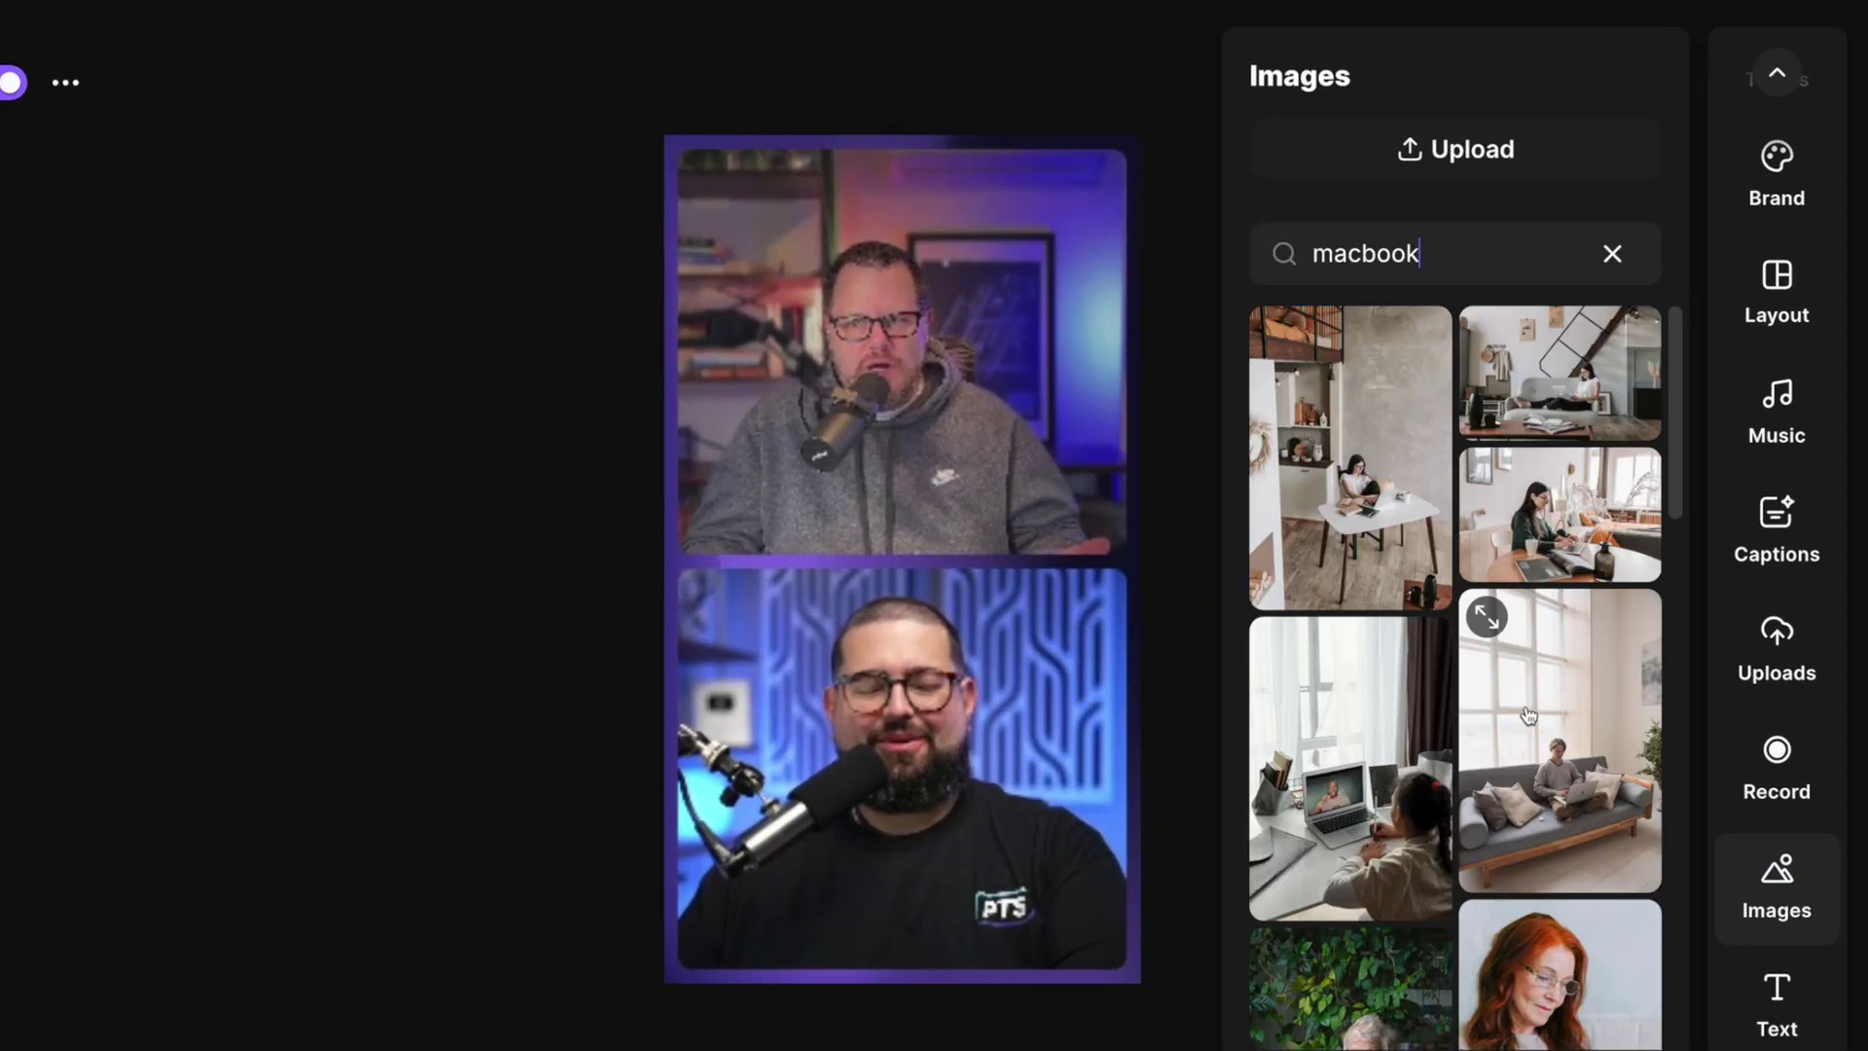
pyautogui.click(1394, 784)
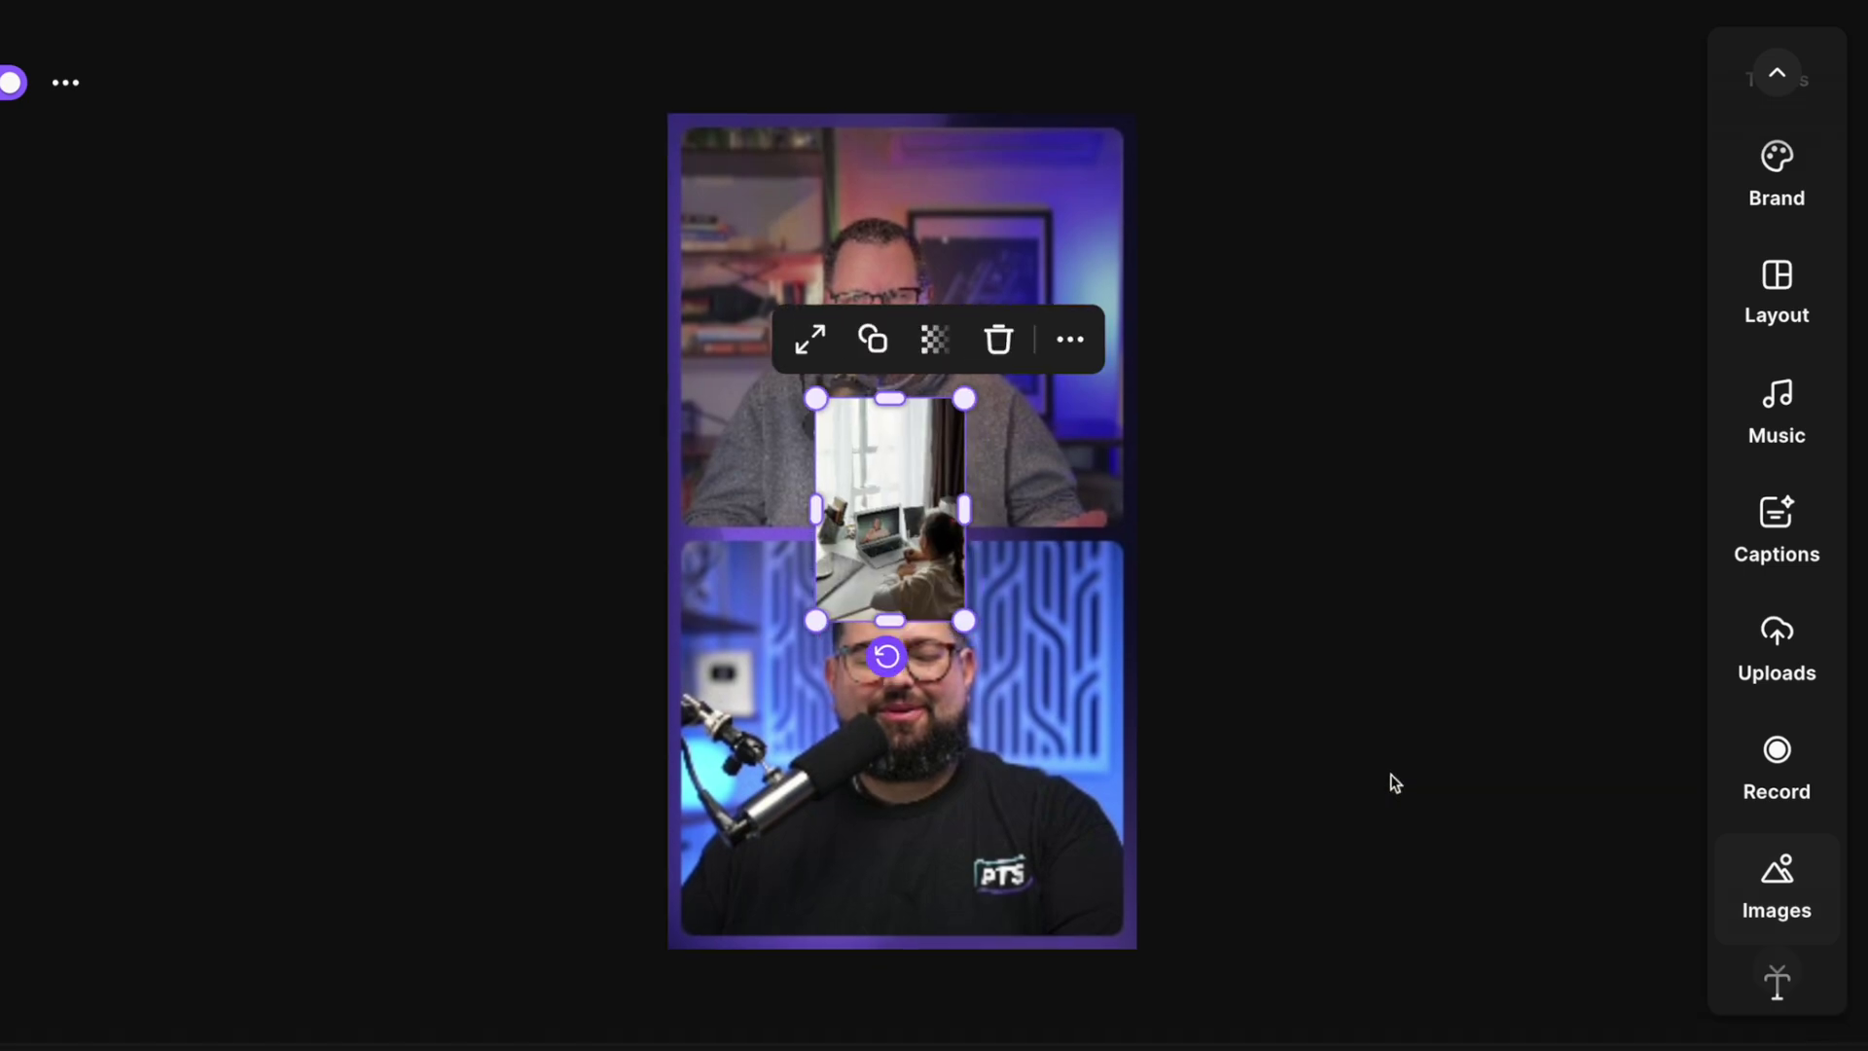
pyautogui.click(810, 342)
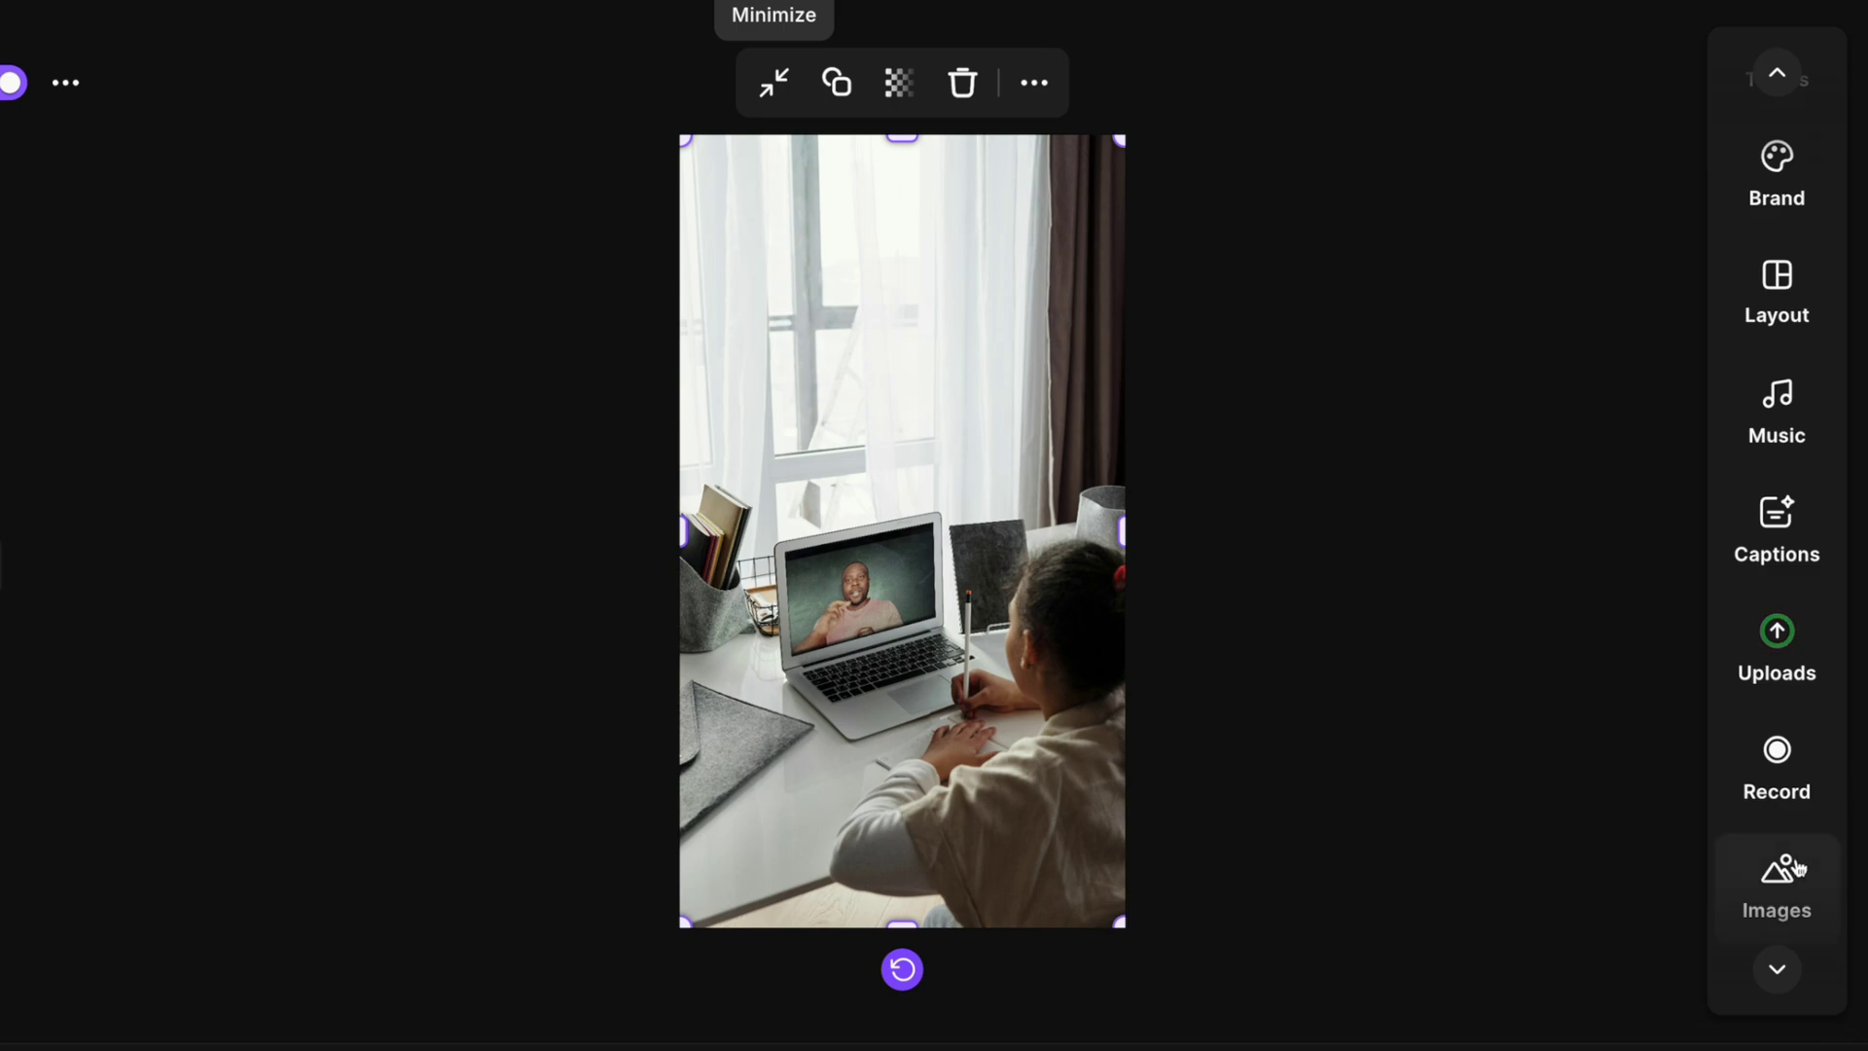
pyautogui.scroll(-1, 1772, 876)
# Add a Catchy-style MacBook Pro title to the clip
pyautogui.click(1774, 949)
pyautogui.scroll(-5, 1527, 671)
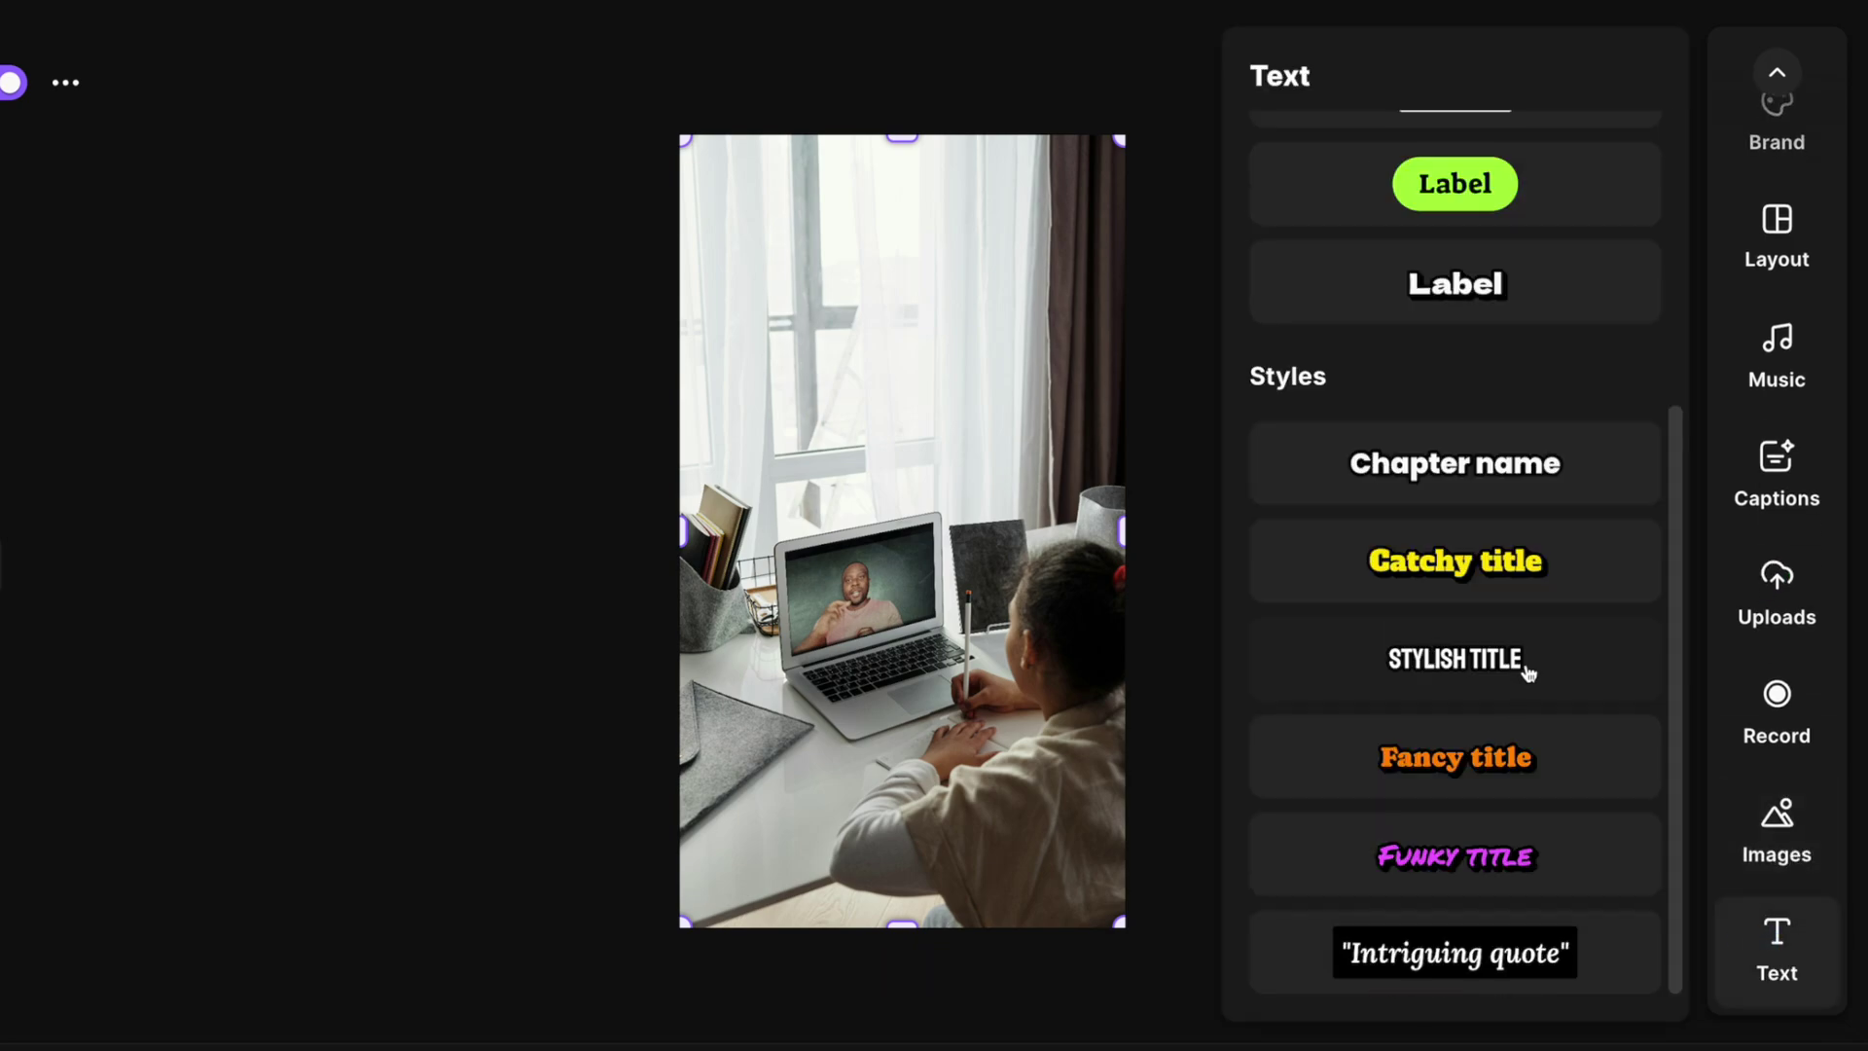
pyautogui.click(1518, 588)
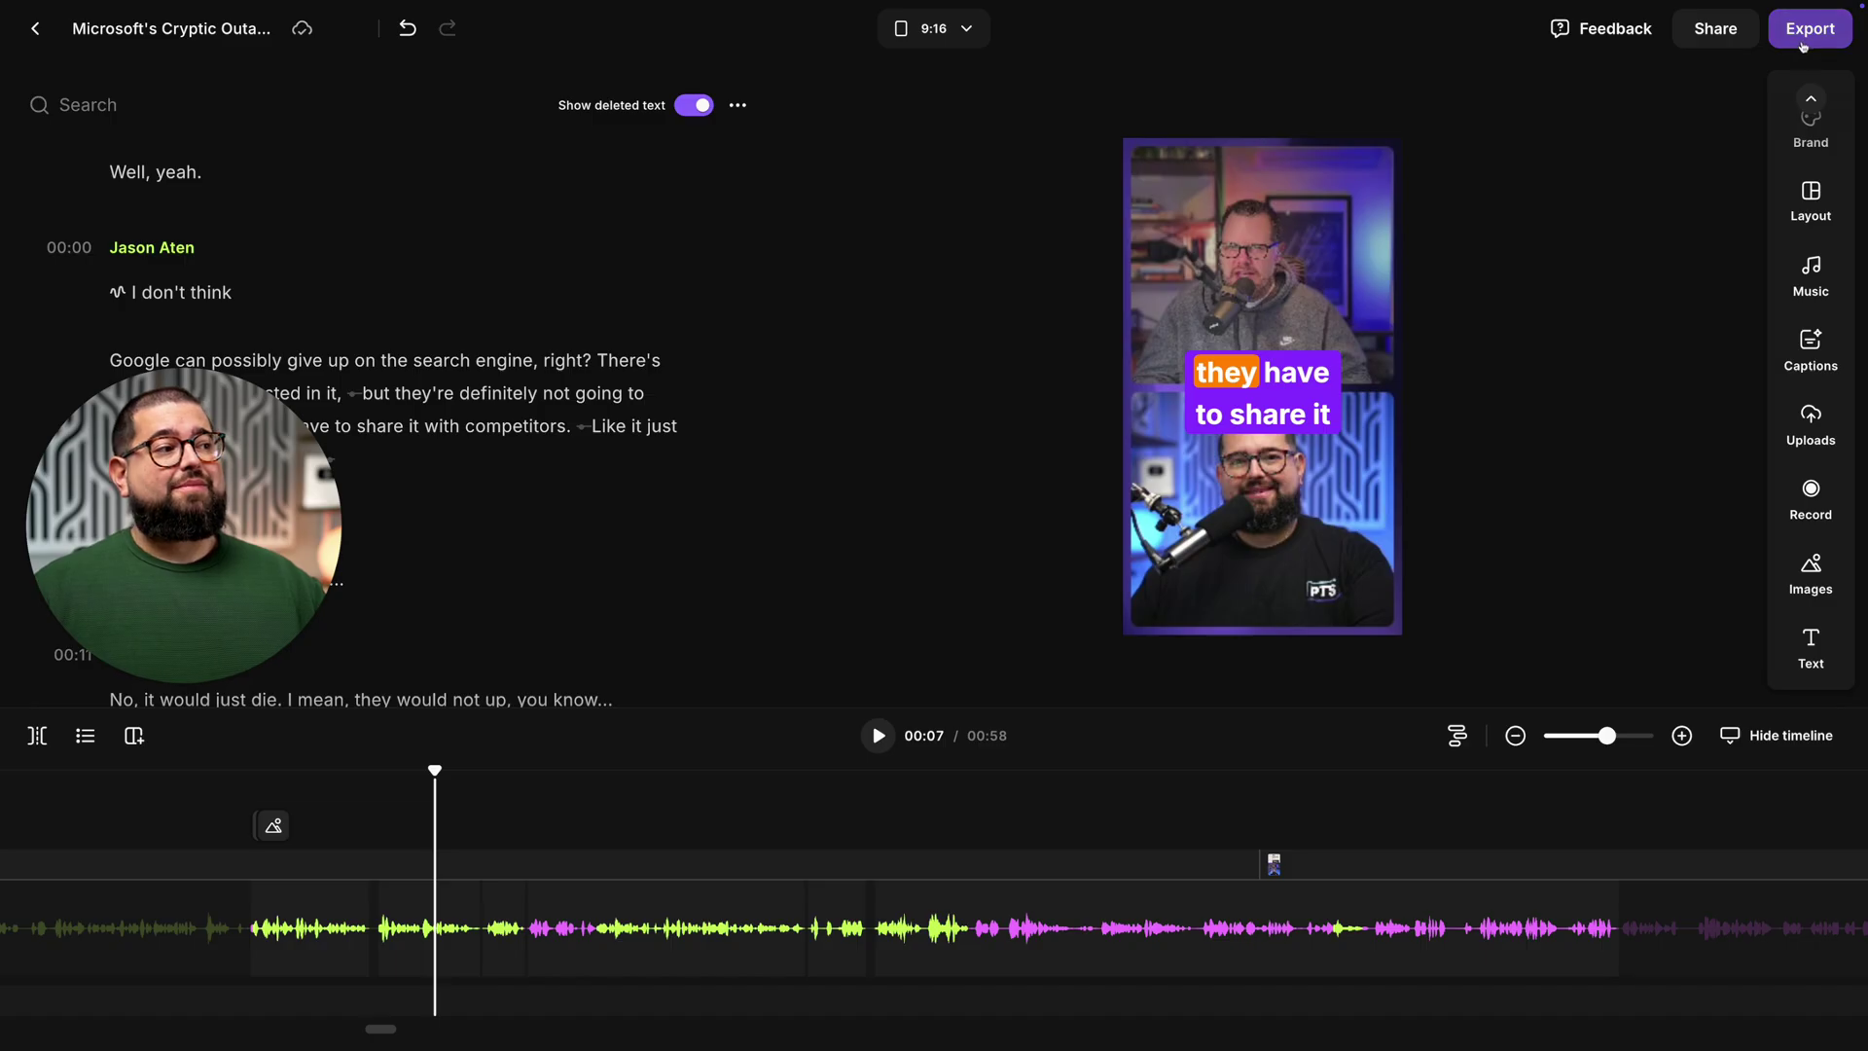
pyautogui.click(1809, 25)
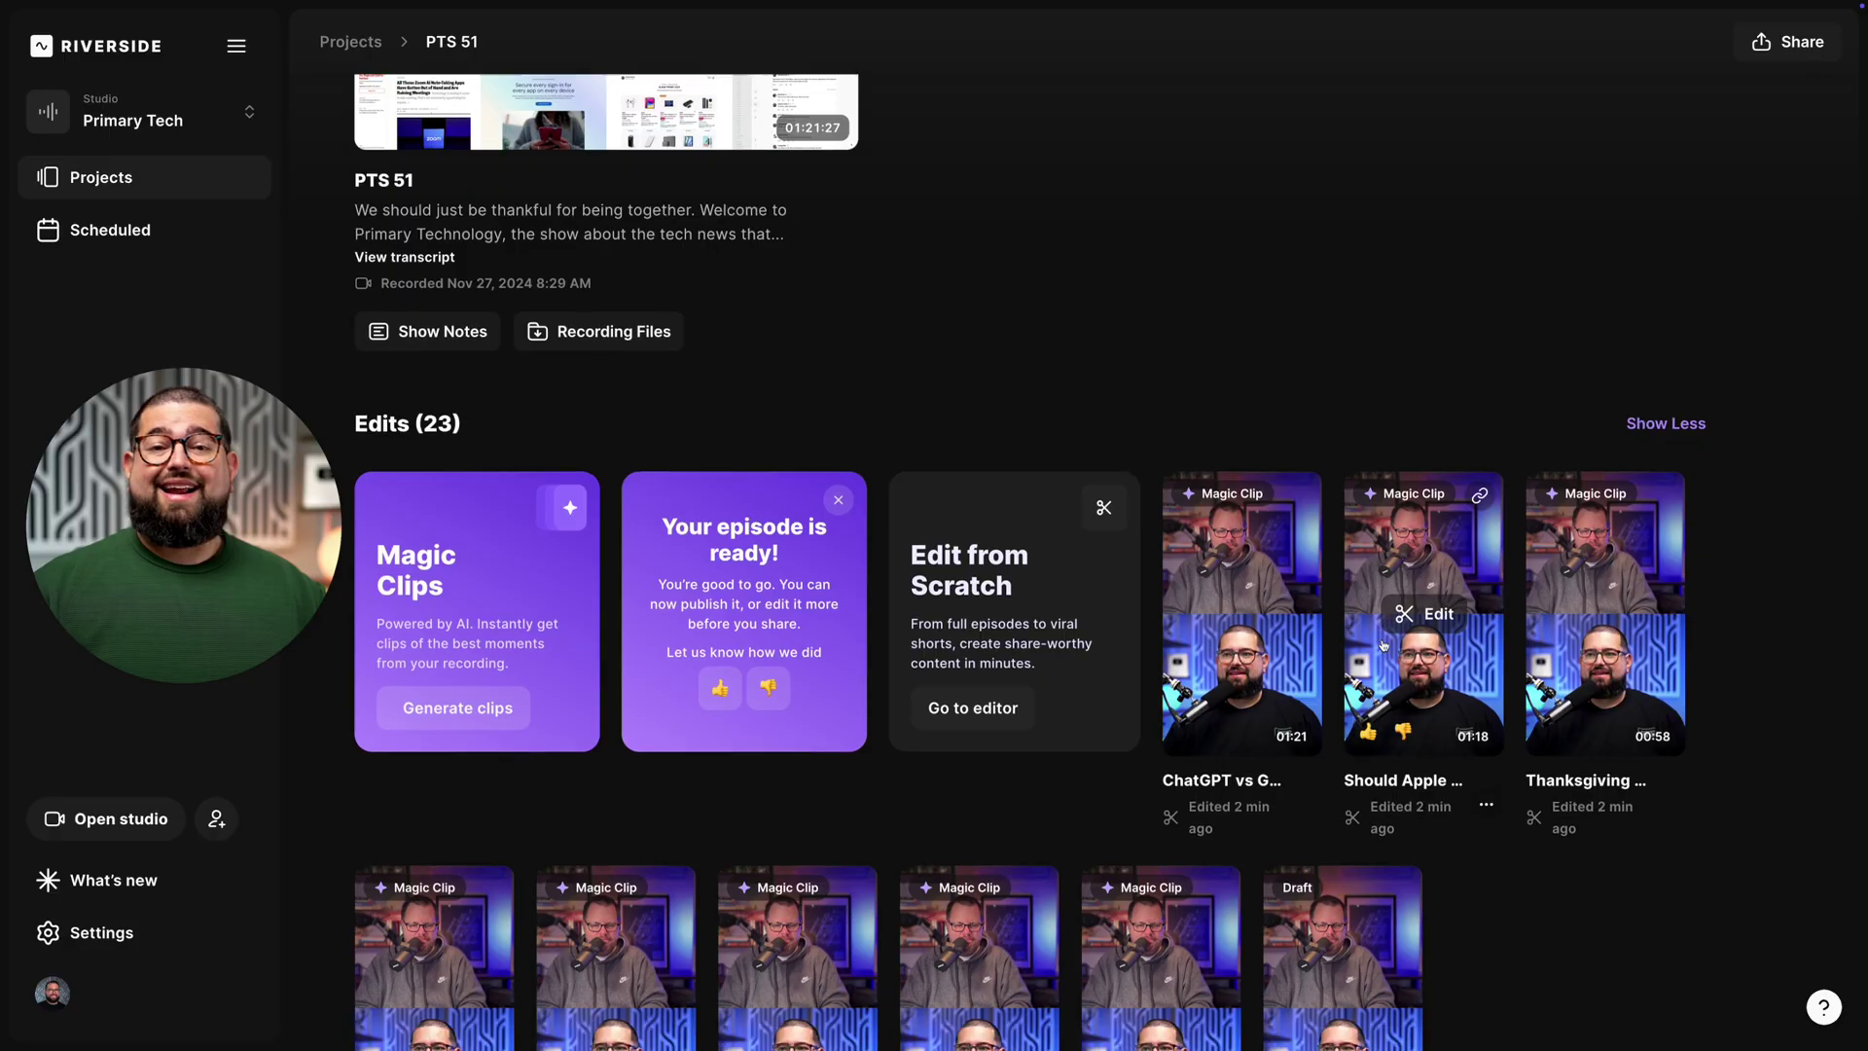
# From the project page's Recordings list, open Recording Files for PTS 51
pyautogui.scroll(-3, 1445, 604)
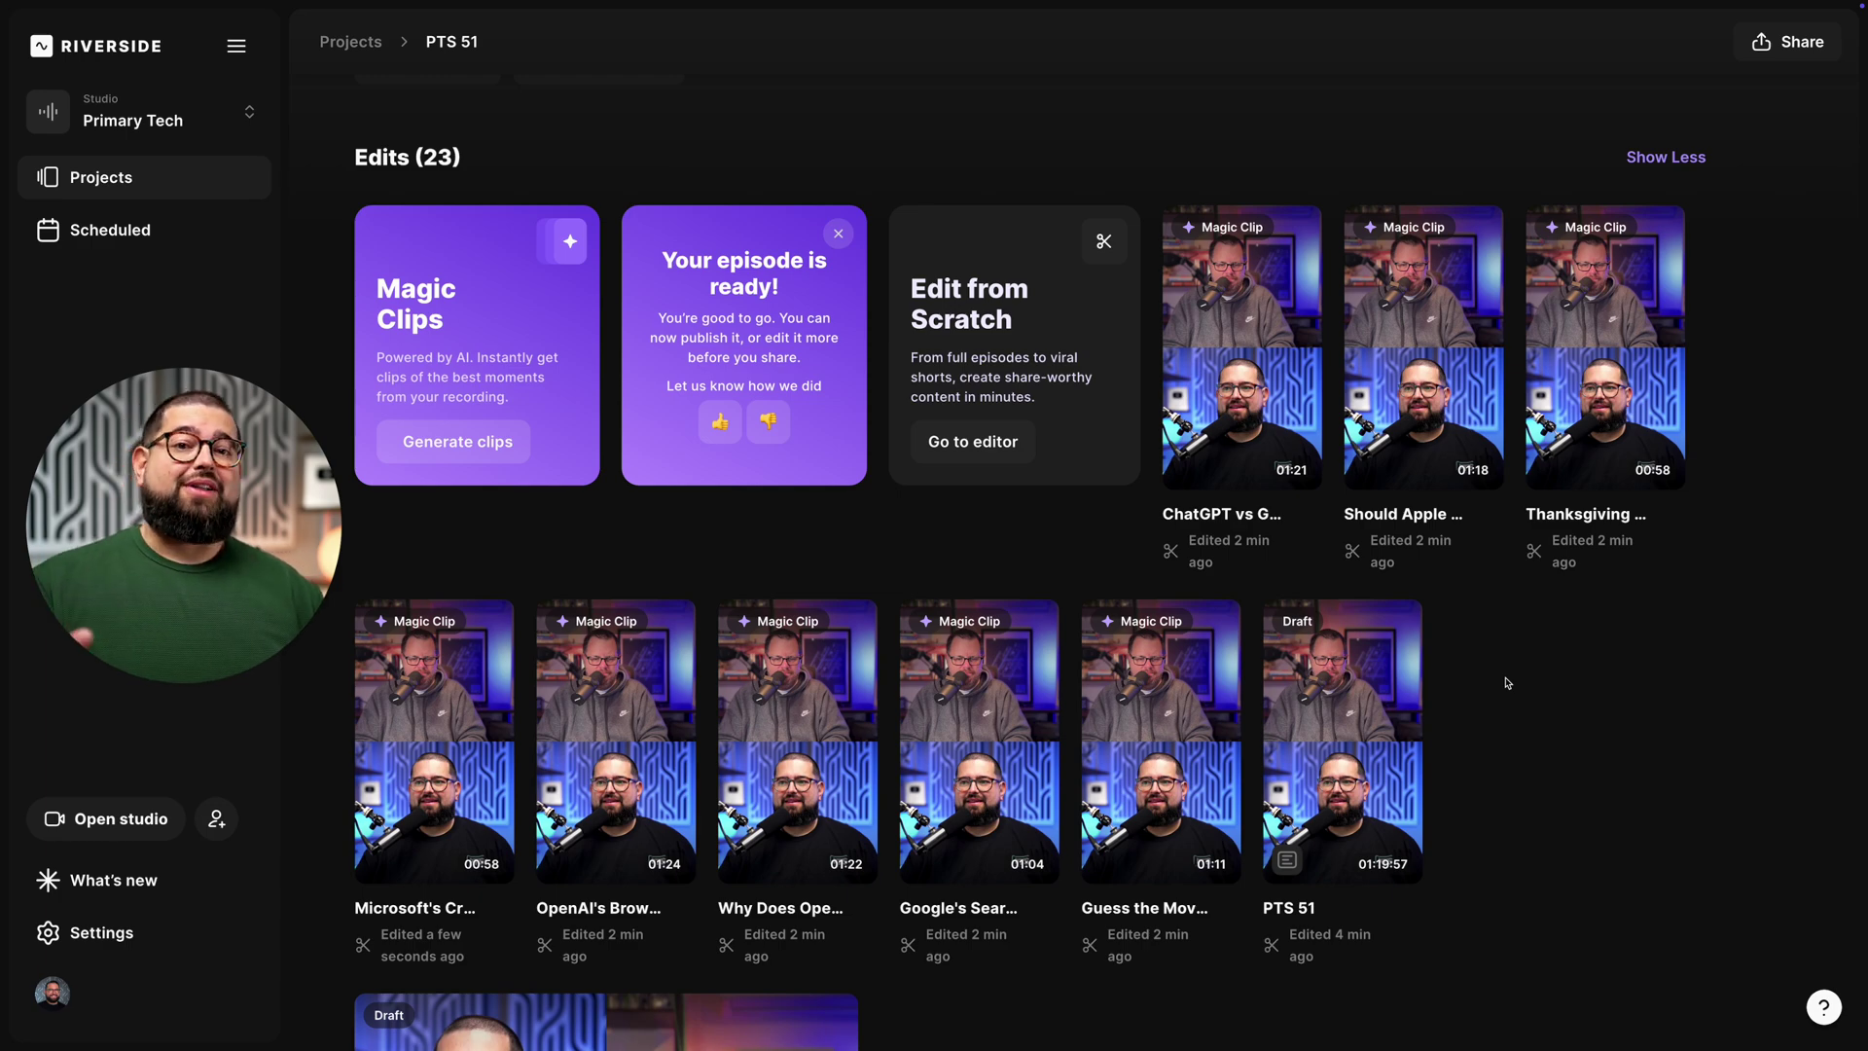
pyautogui.scroll(6, 1488, 665)
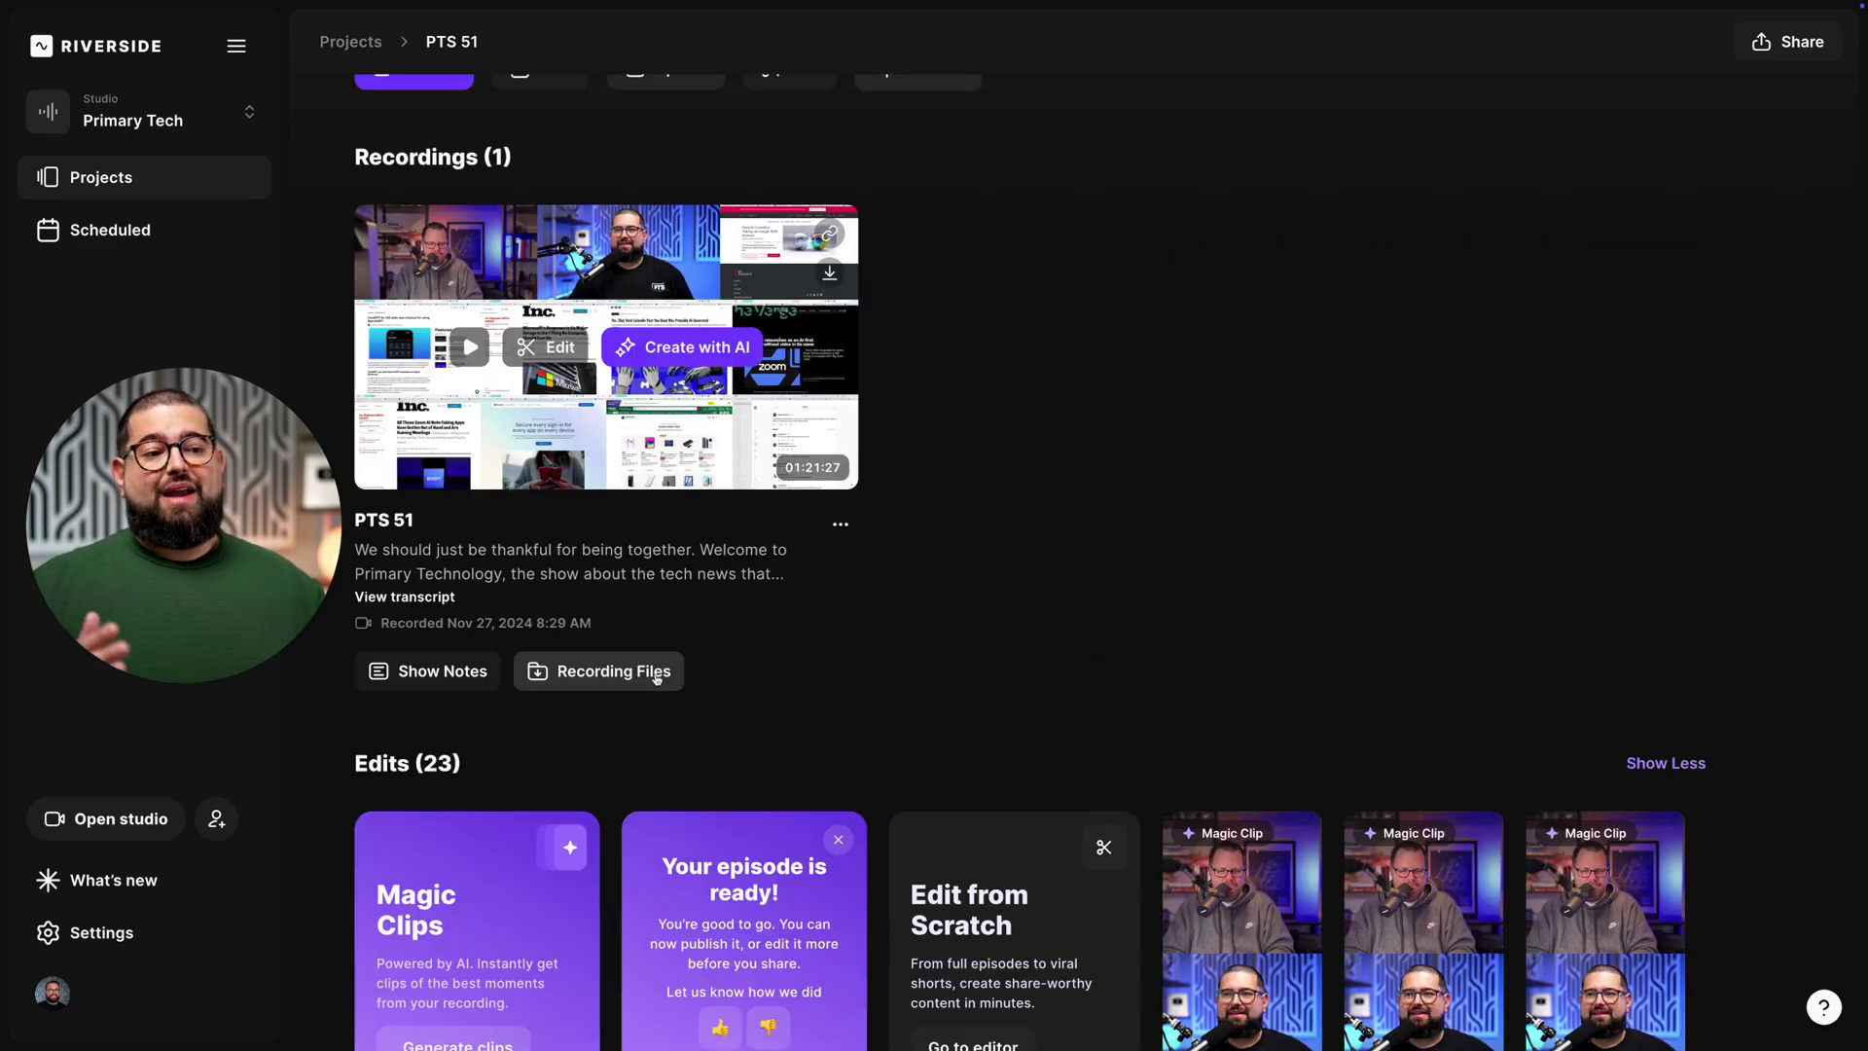
pyautogui.click(657, 679)
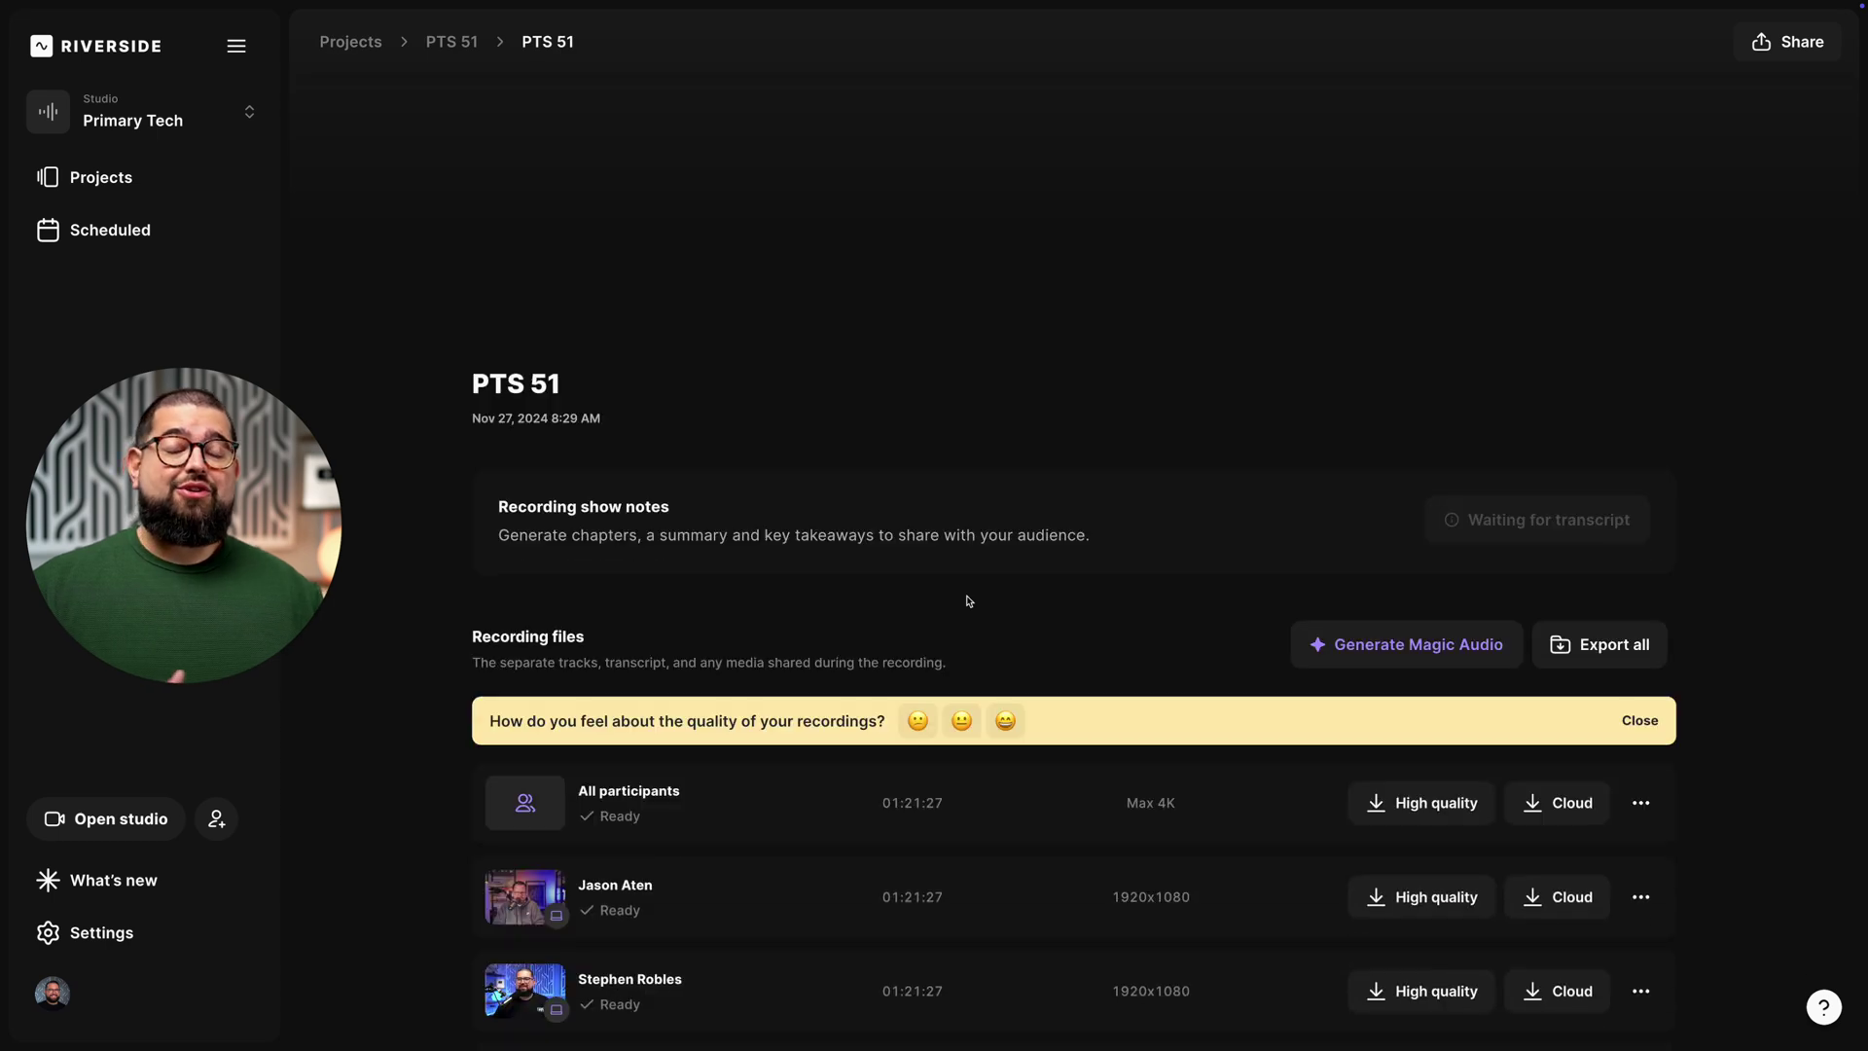
pyautogui.scroll(-4, 968, 600)
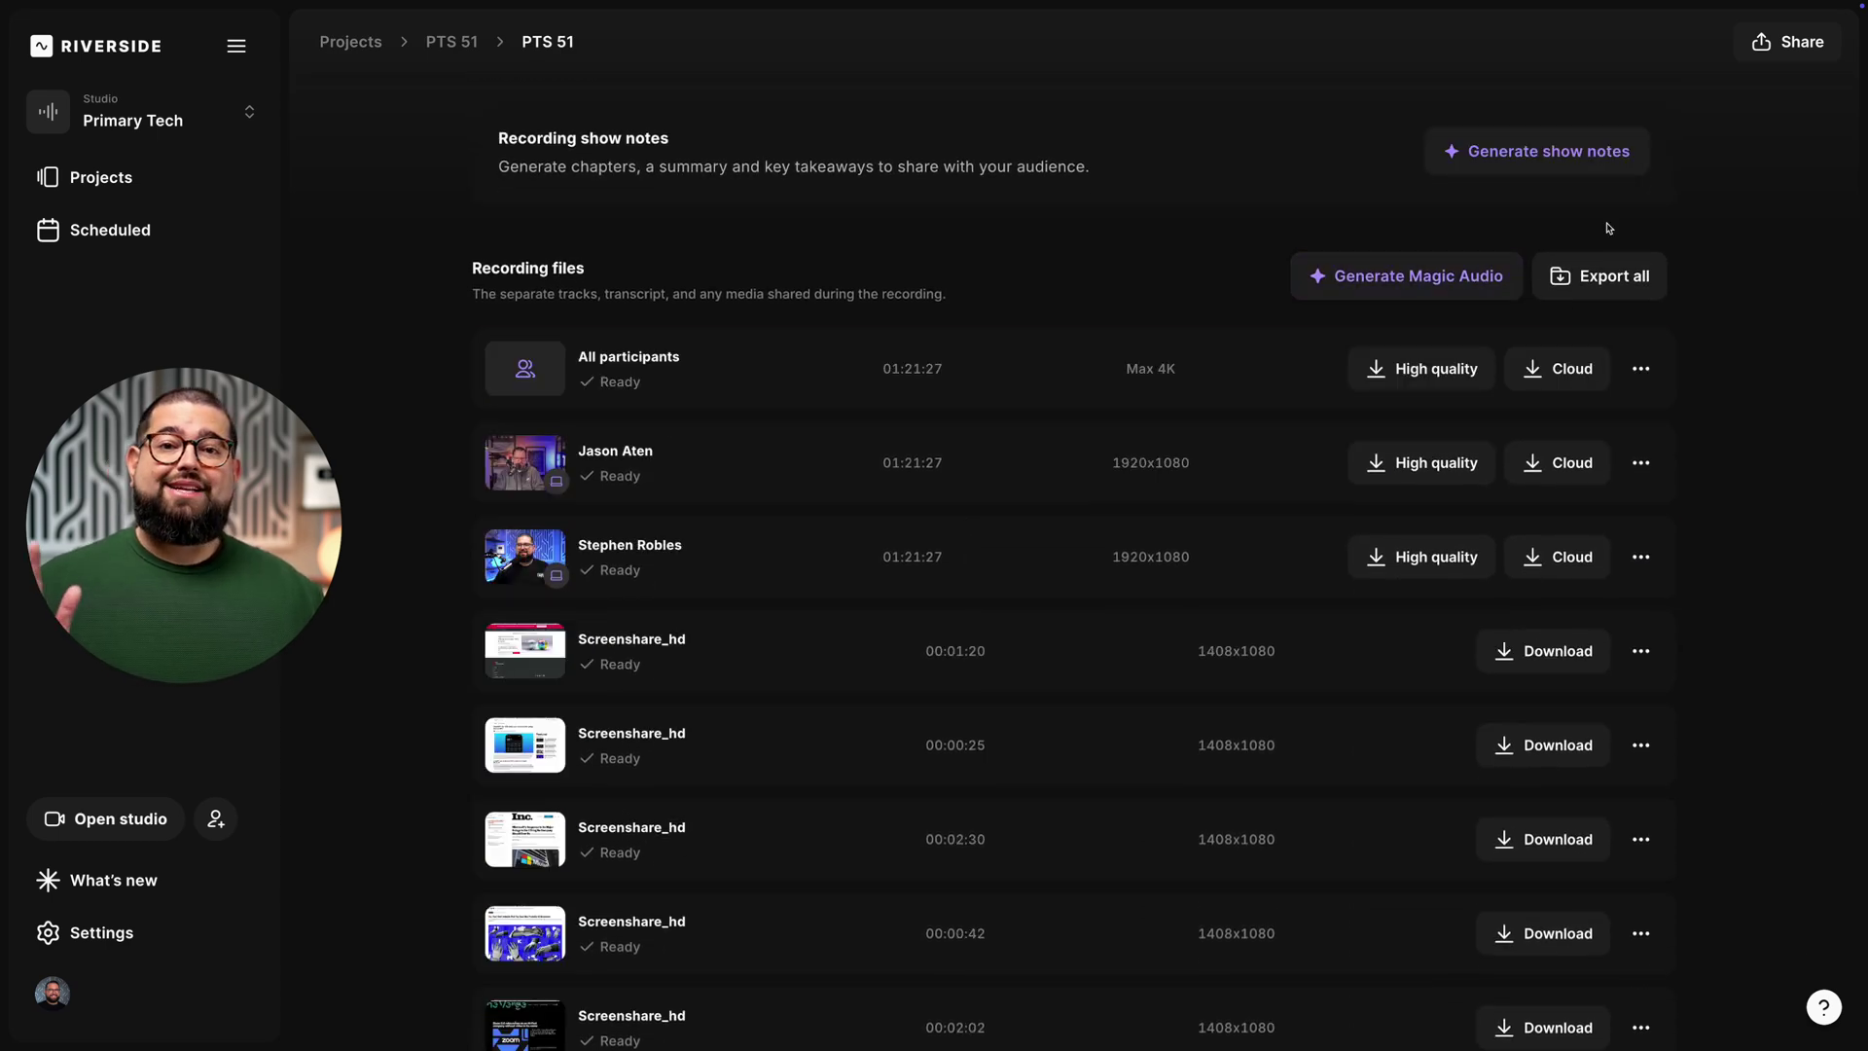
pyautogui.click(1566, 163)
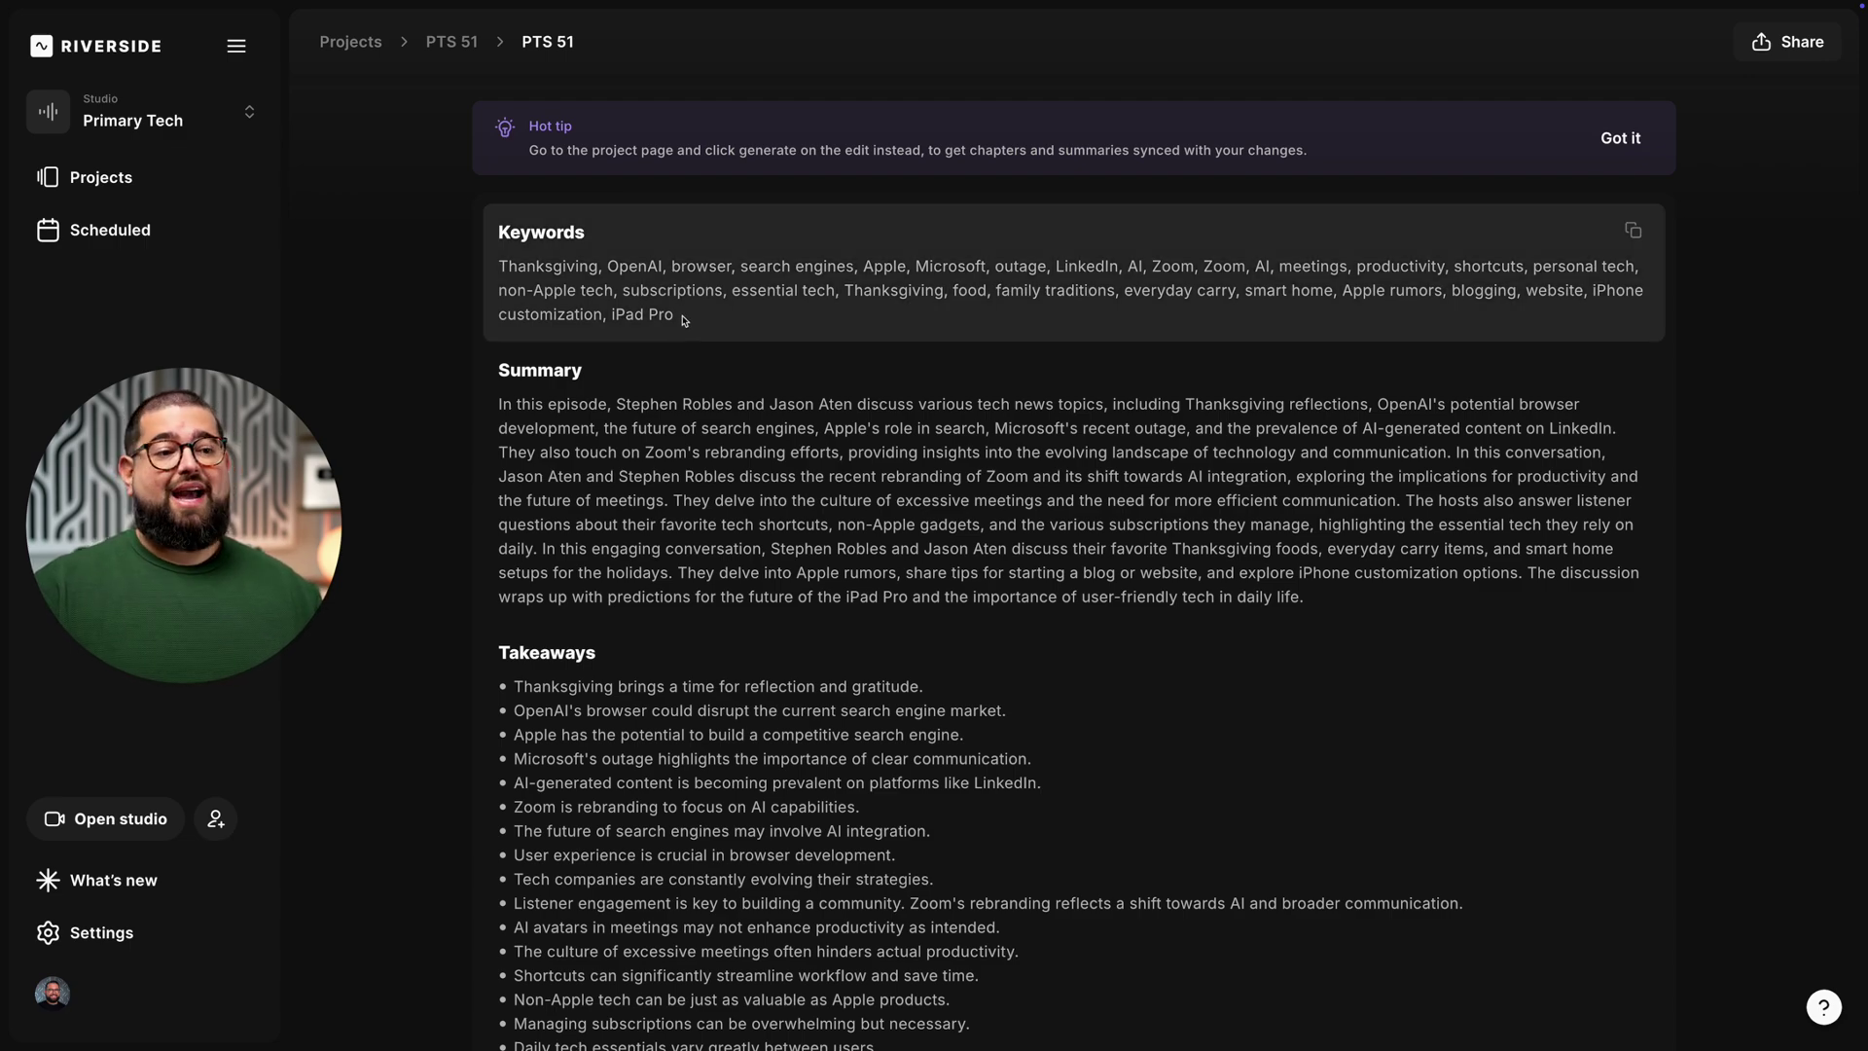
# Select the generated episode summary text for copying
pyautogui.moveTo(543, 406); pyautogui.dragTo(923, 470)
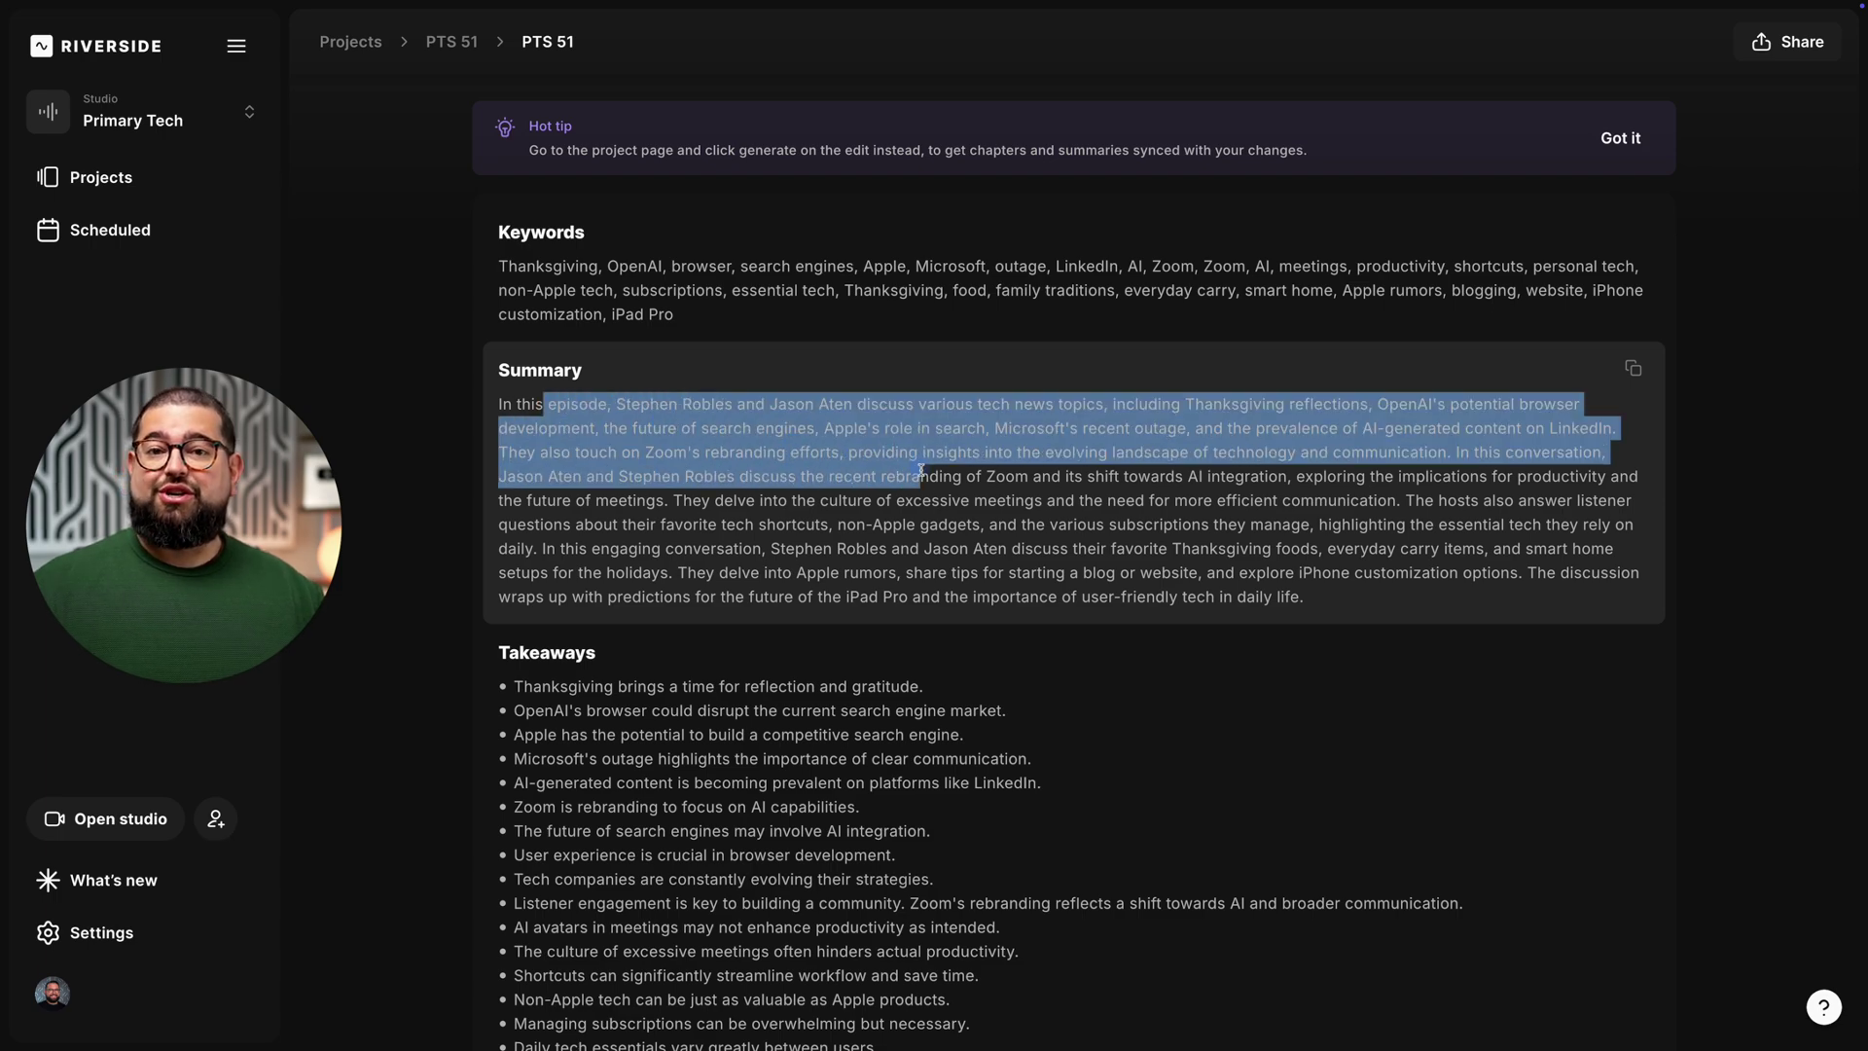
pyautogui.click(996, 620)
pyautogui.scroll(-3, 1002, 628)
pyautogui.scroll(-3, 704, 462)
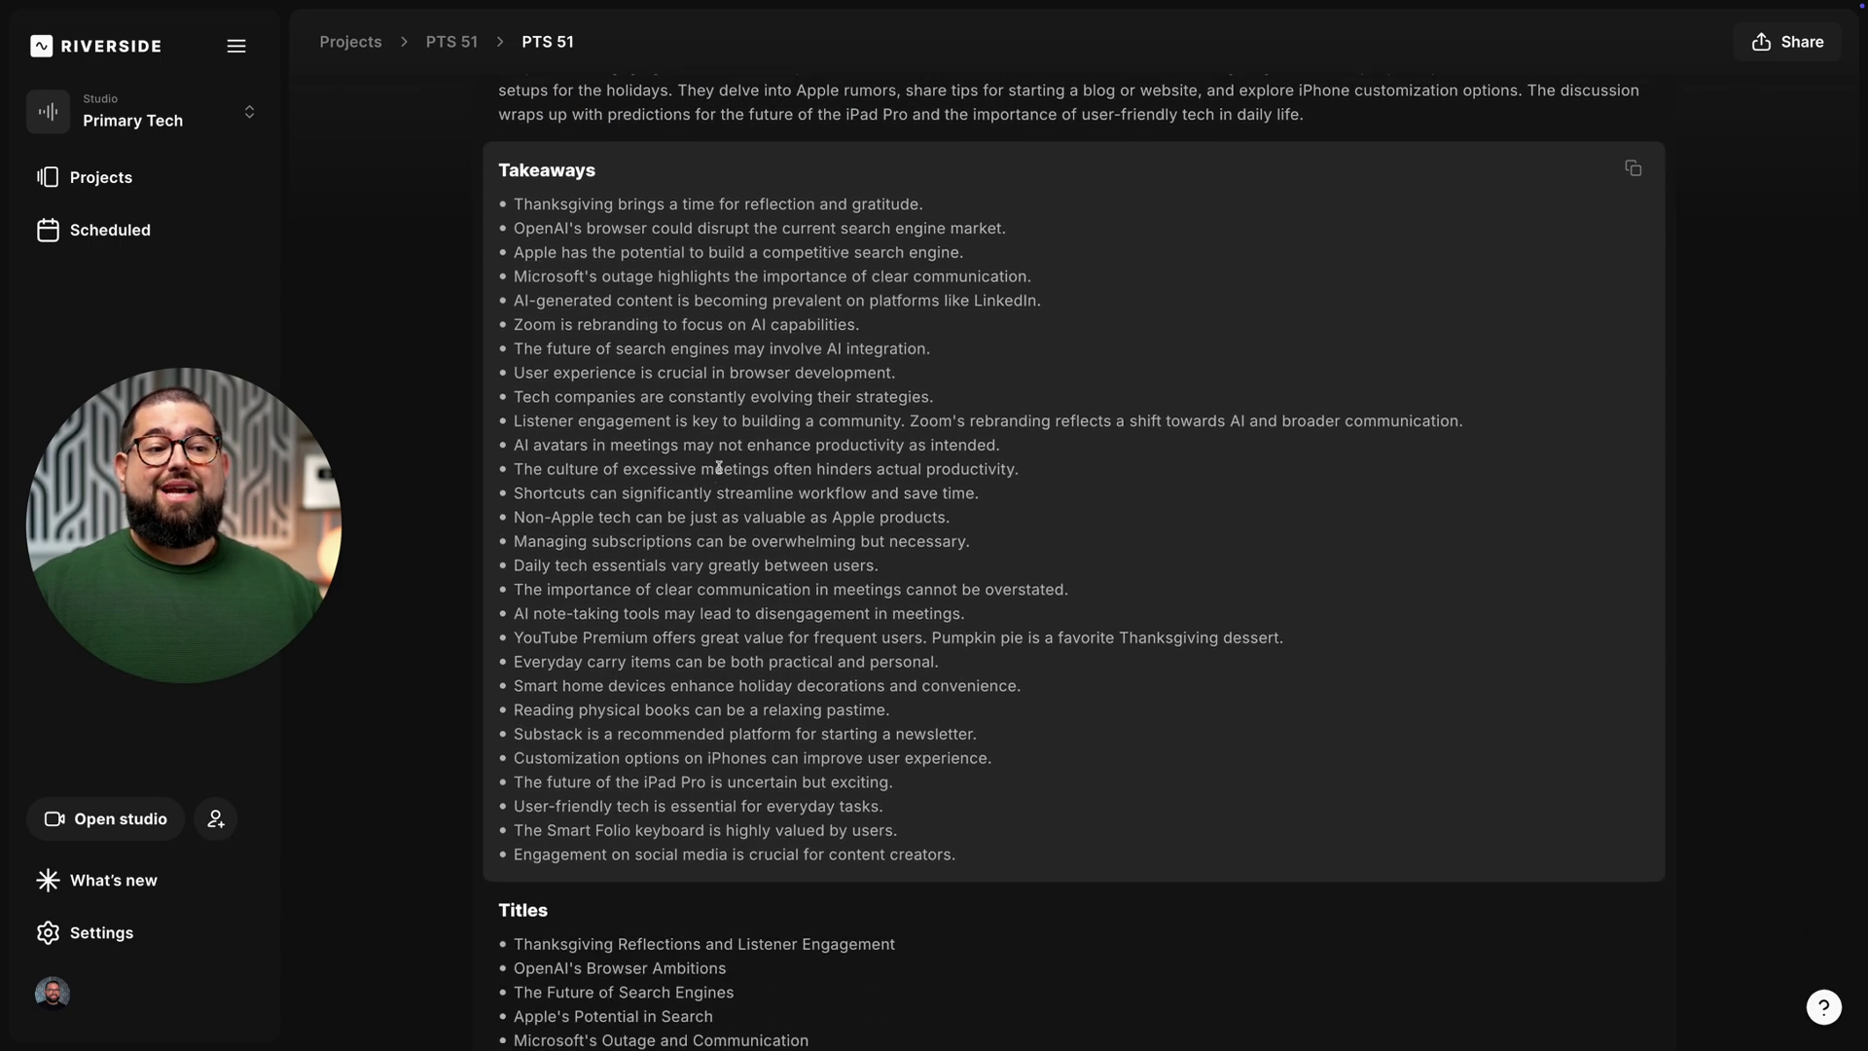
pyautogui.scroll(-7, 783, 504)
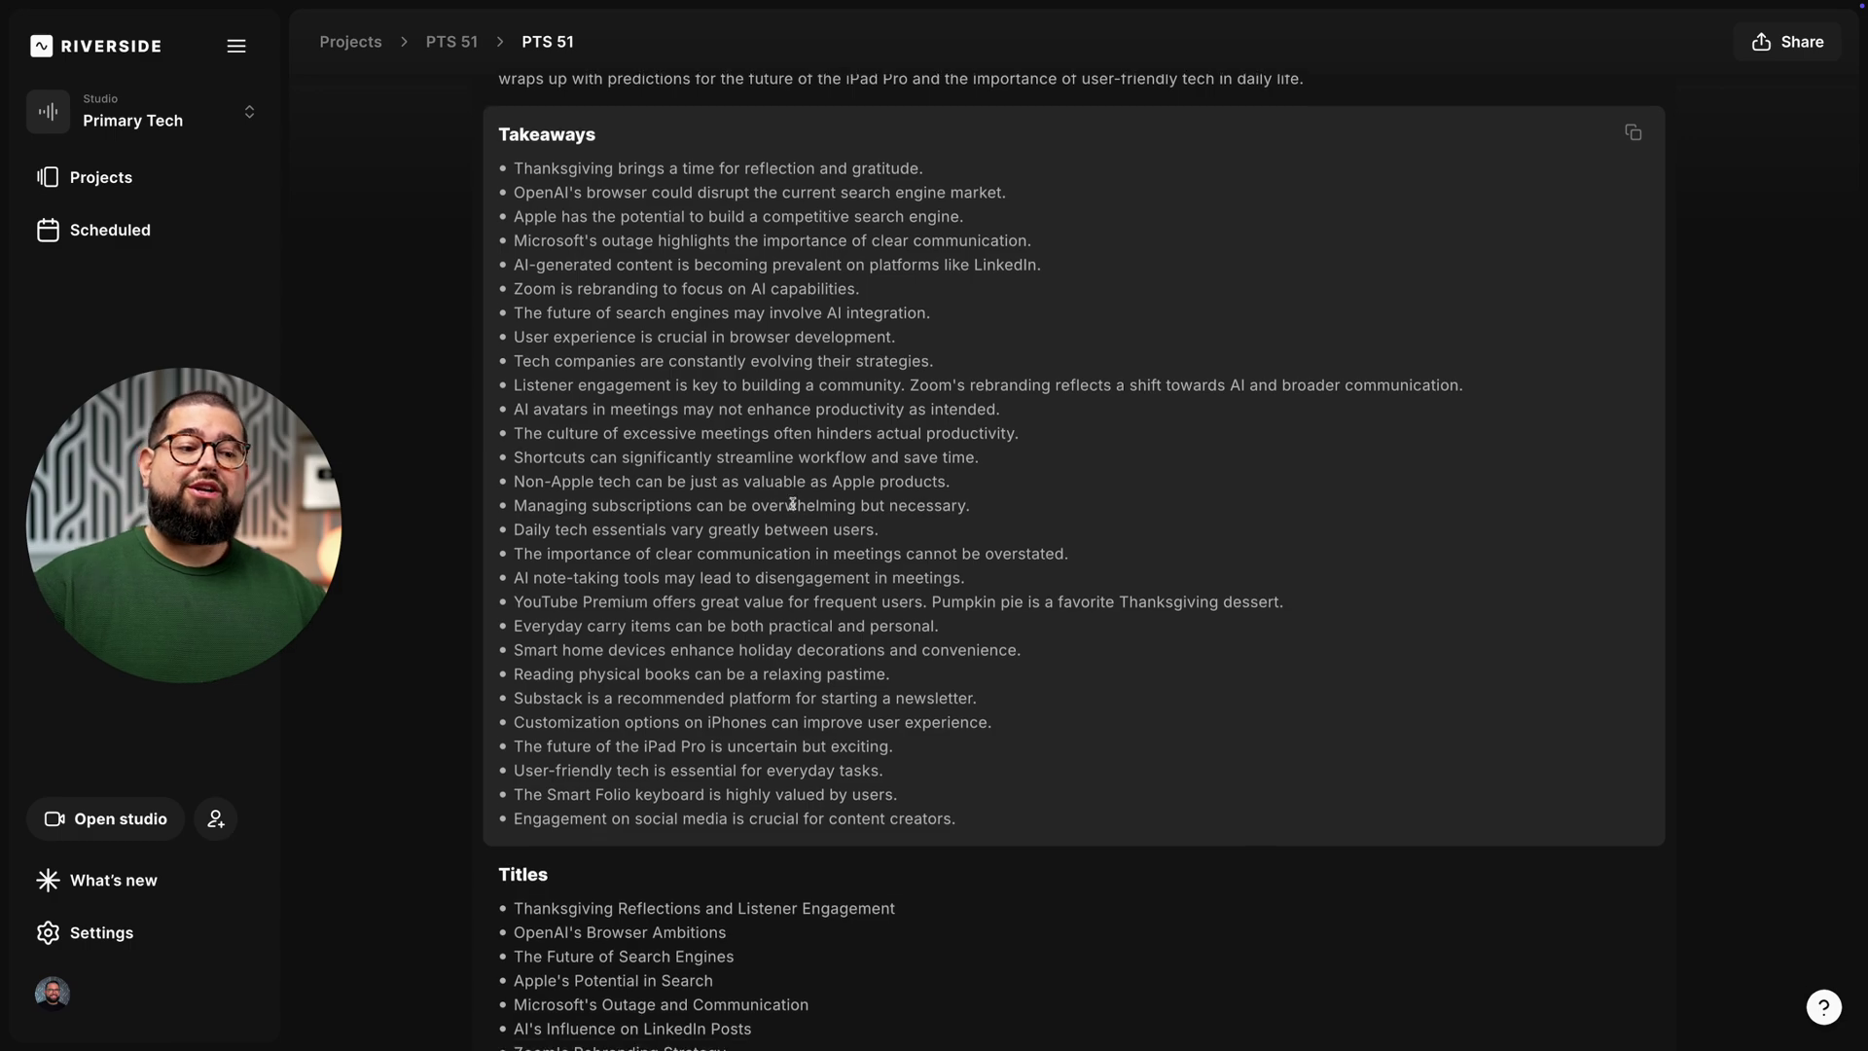
# Select the suggested episode titles and the timestamped chapter list for copying
pyautogui.moveTo(519, 308); pyautogui.dragTo(851, 492)
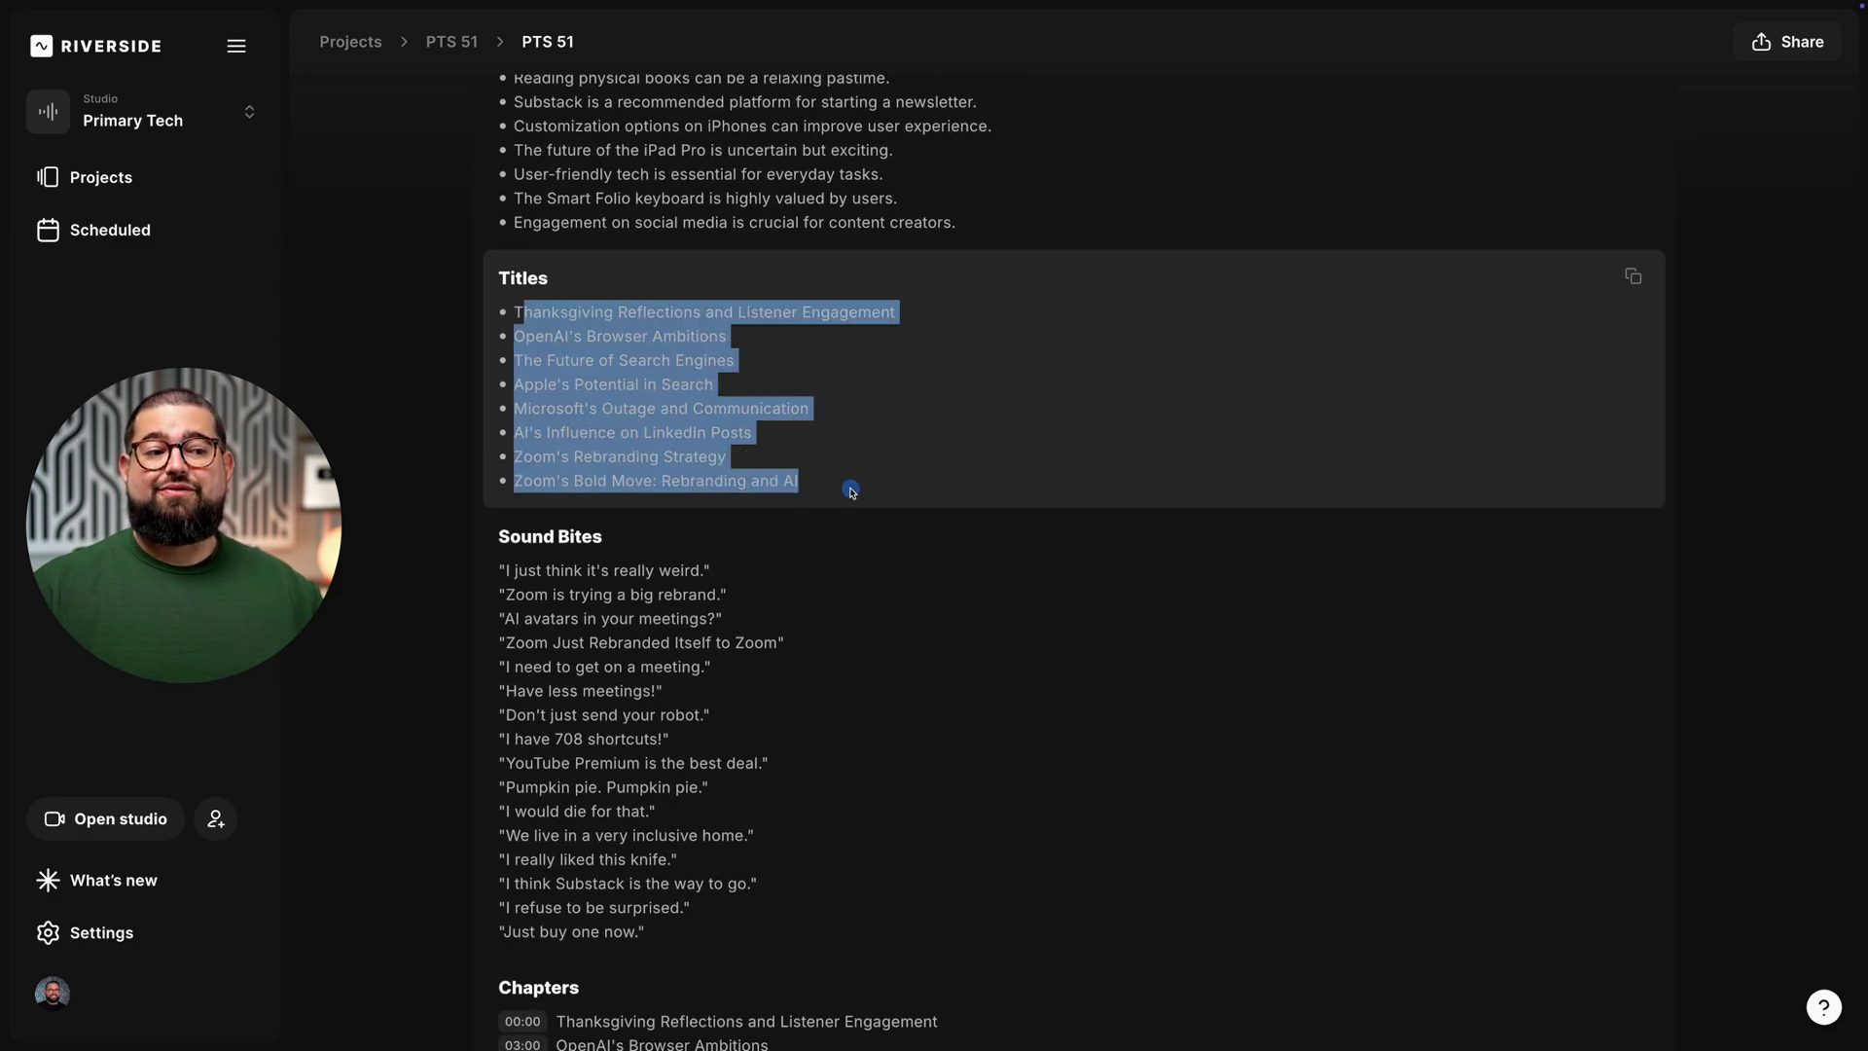
pyautogui.click(855, 509)
pyautogui.scroll(-9, 973, 516)
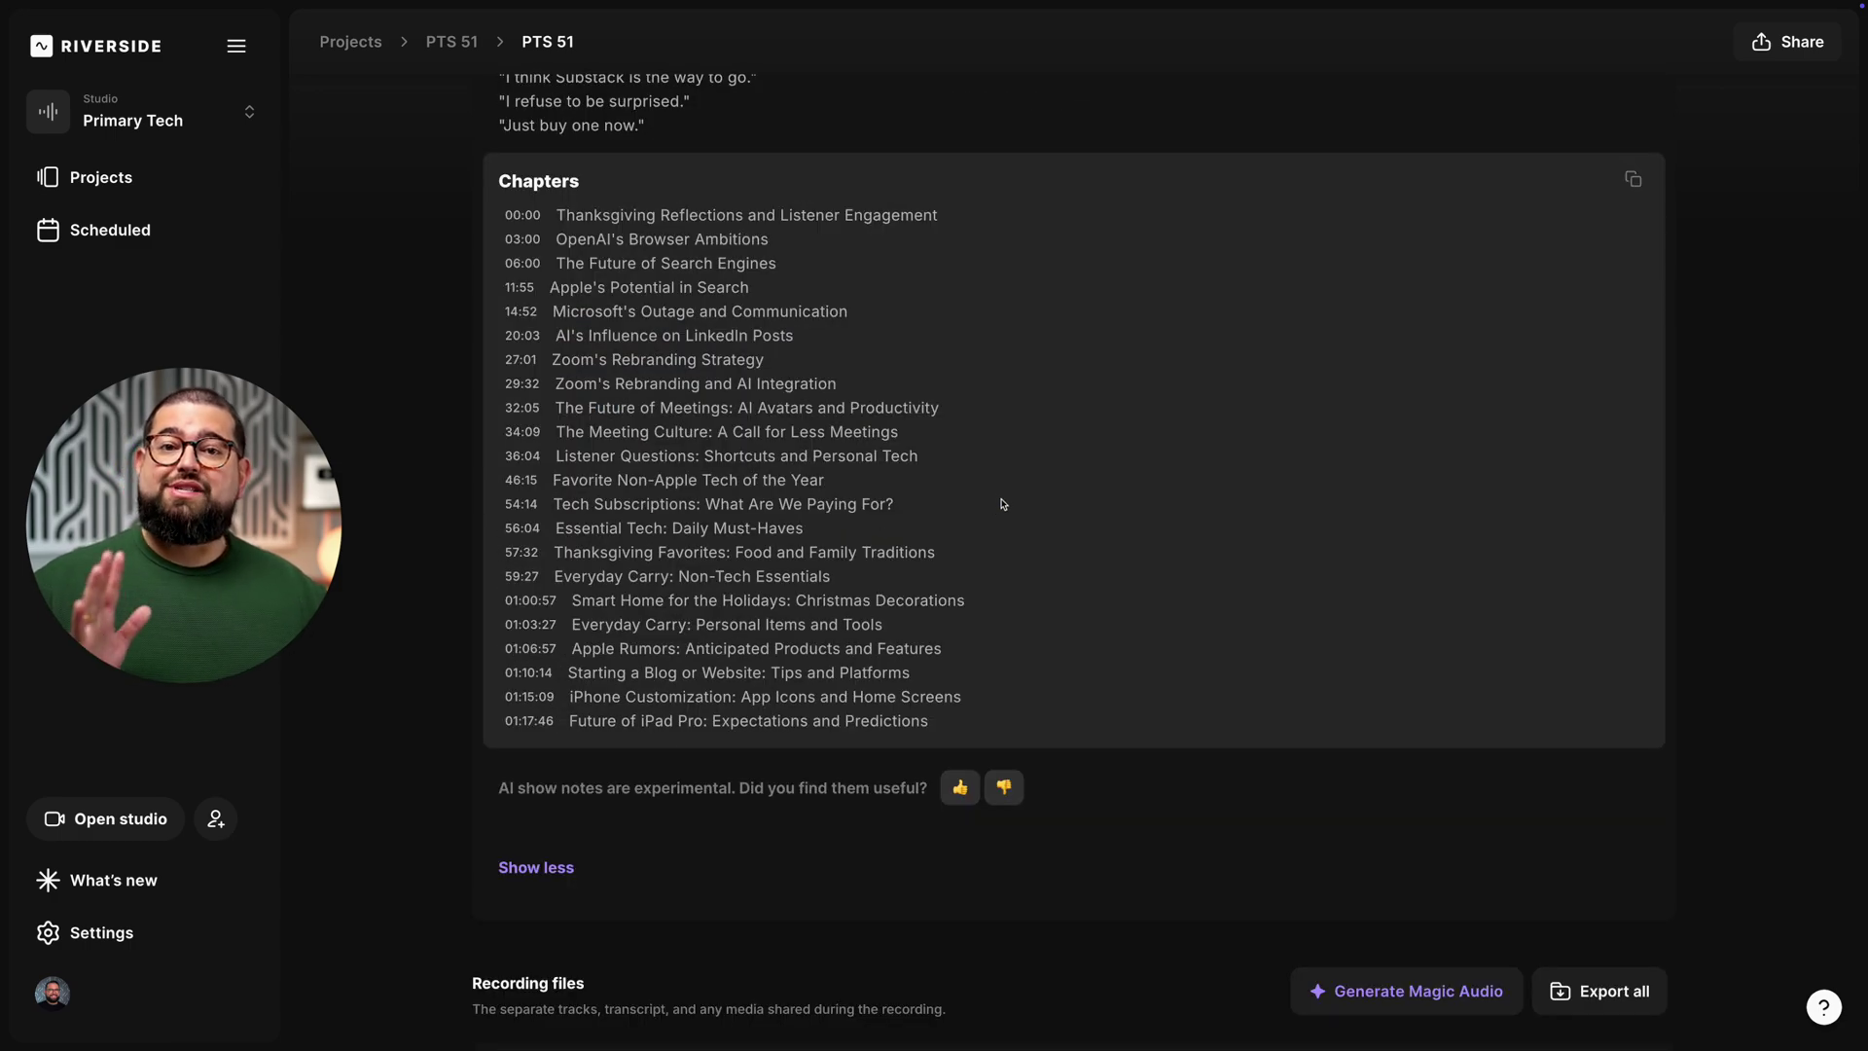
pyautogui.moveTo(507, 214); pyautogui.dragTo(1128, 696)
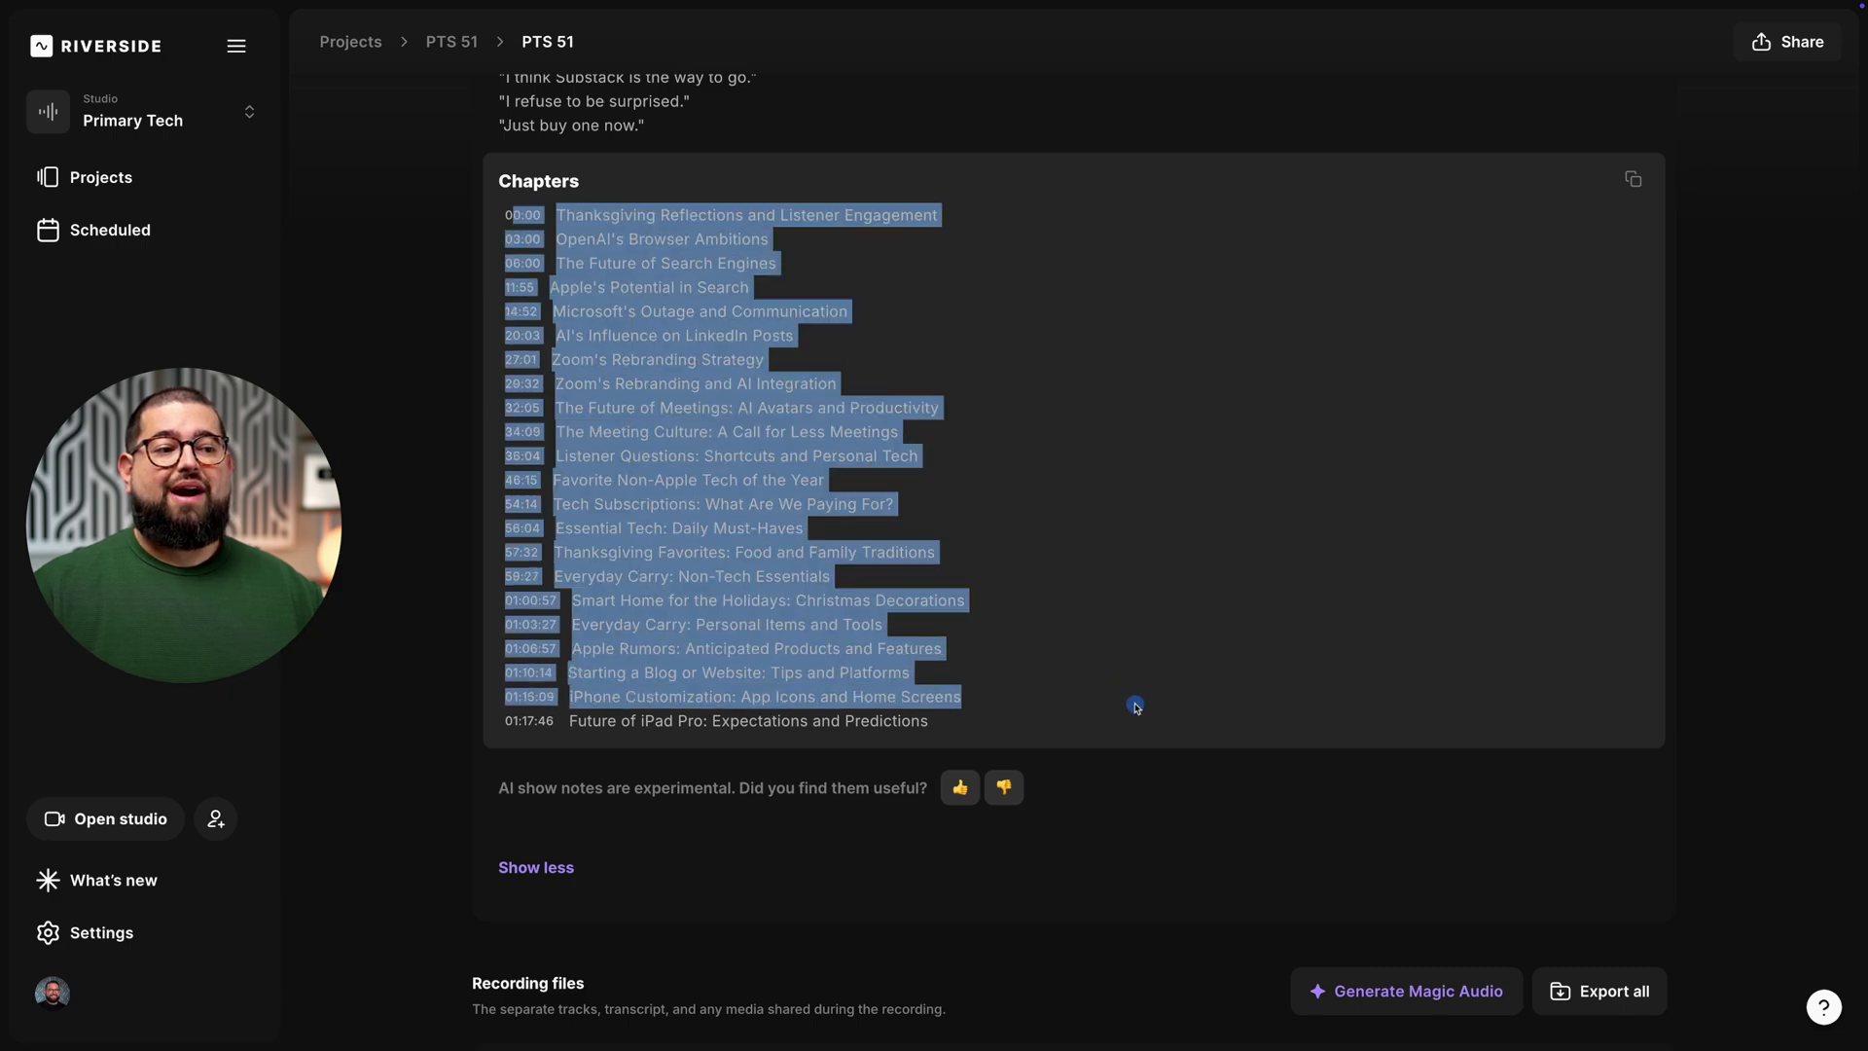
pyautogui.click(1129, 696)
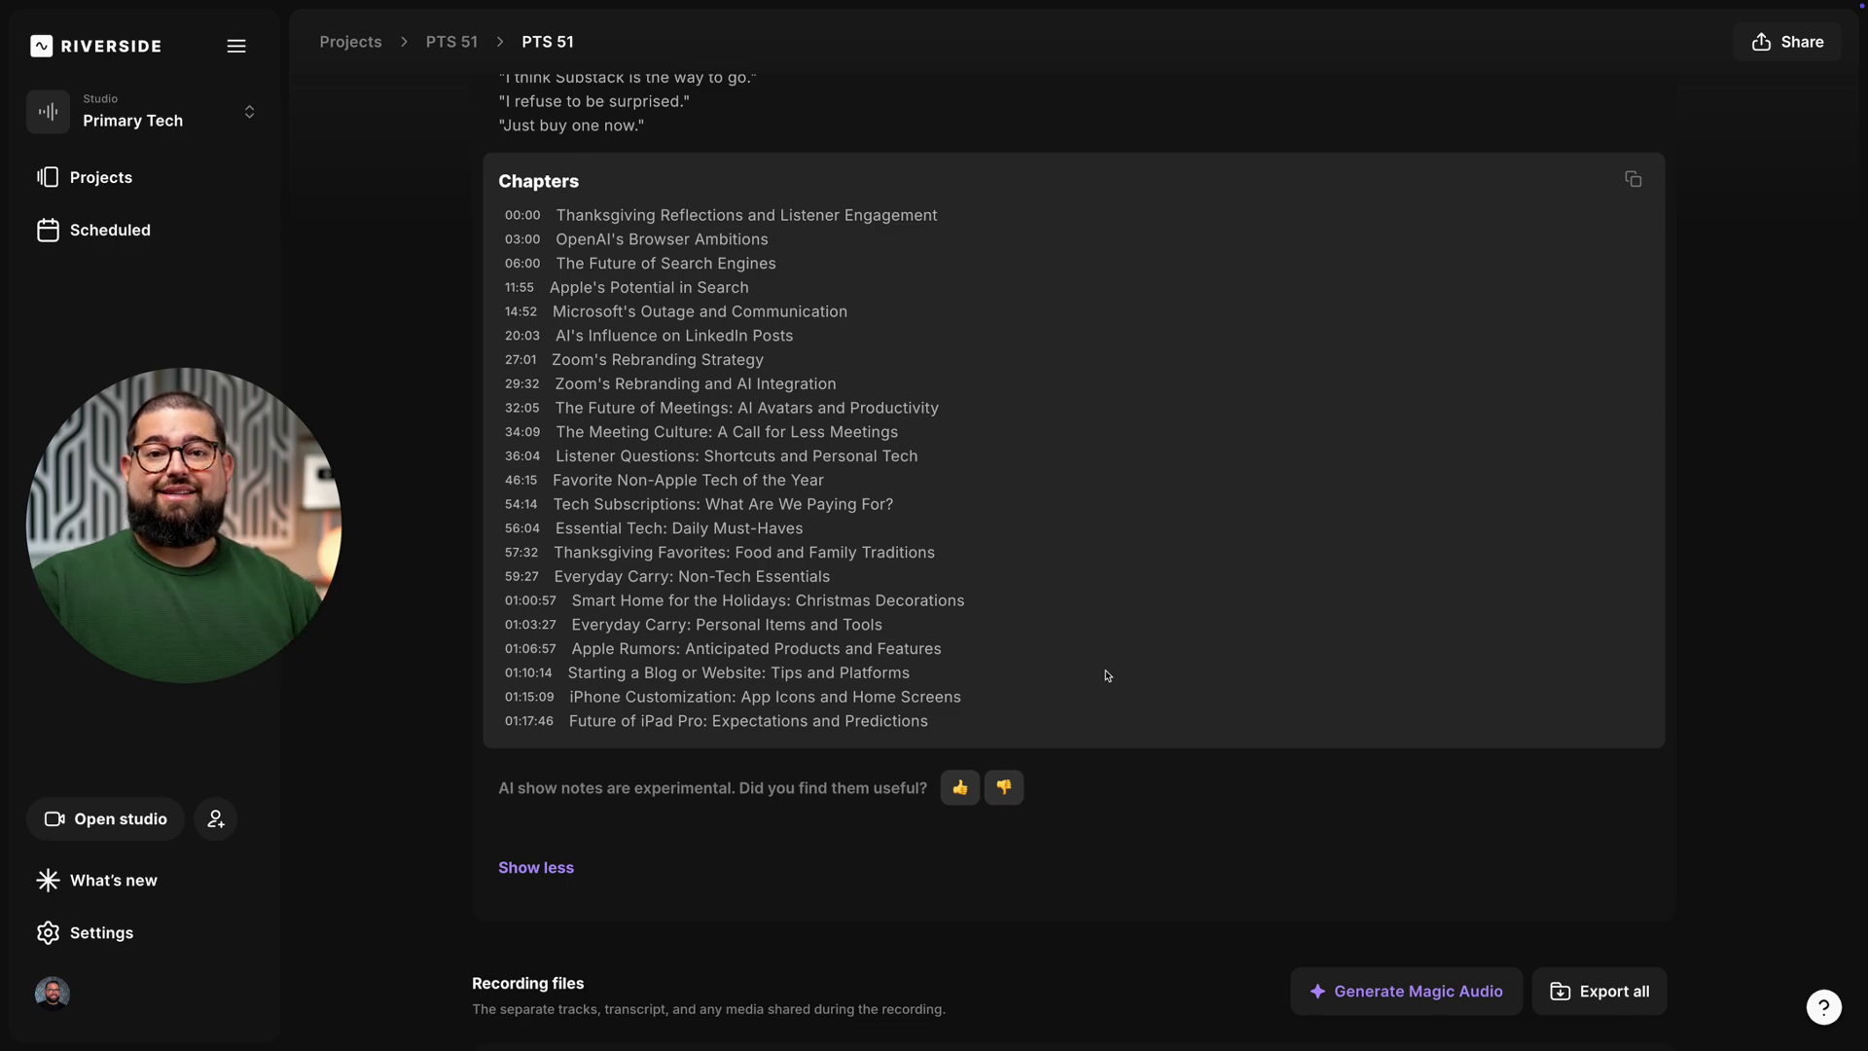
pyautogui.scroll(15, 1106, 675)
pyautogui.click(452, 40)
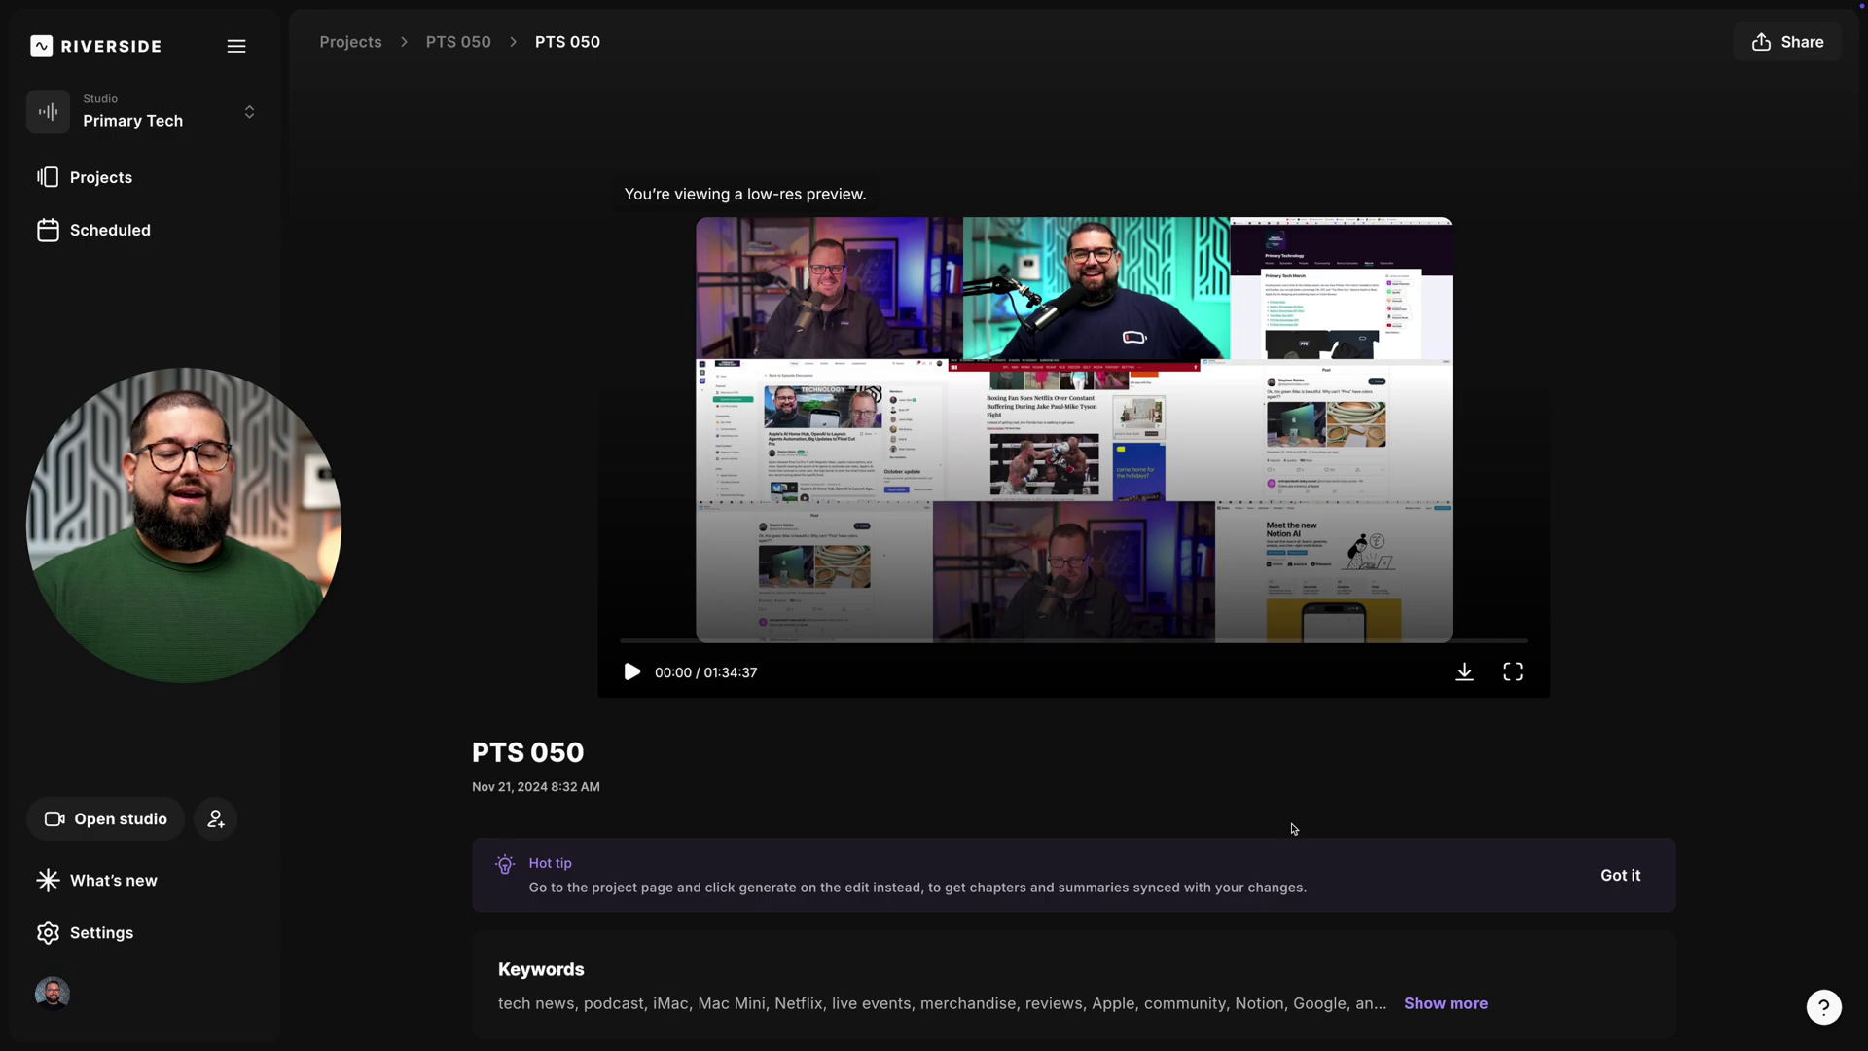
# Show all of the PTS 050 recording's social snapshots and scroll through them
pyautogui.scroll(-15, 1291, 828)
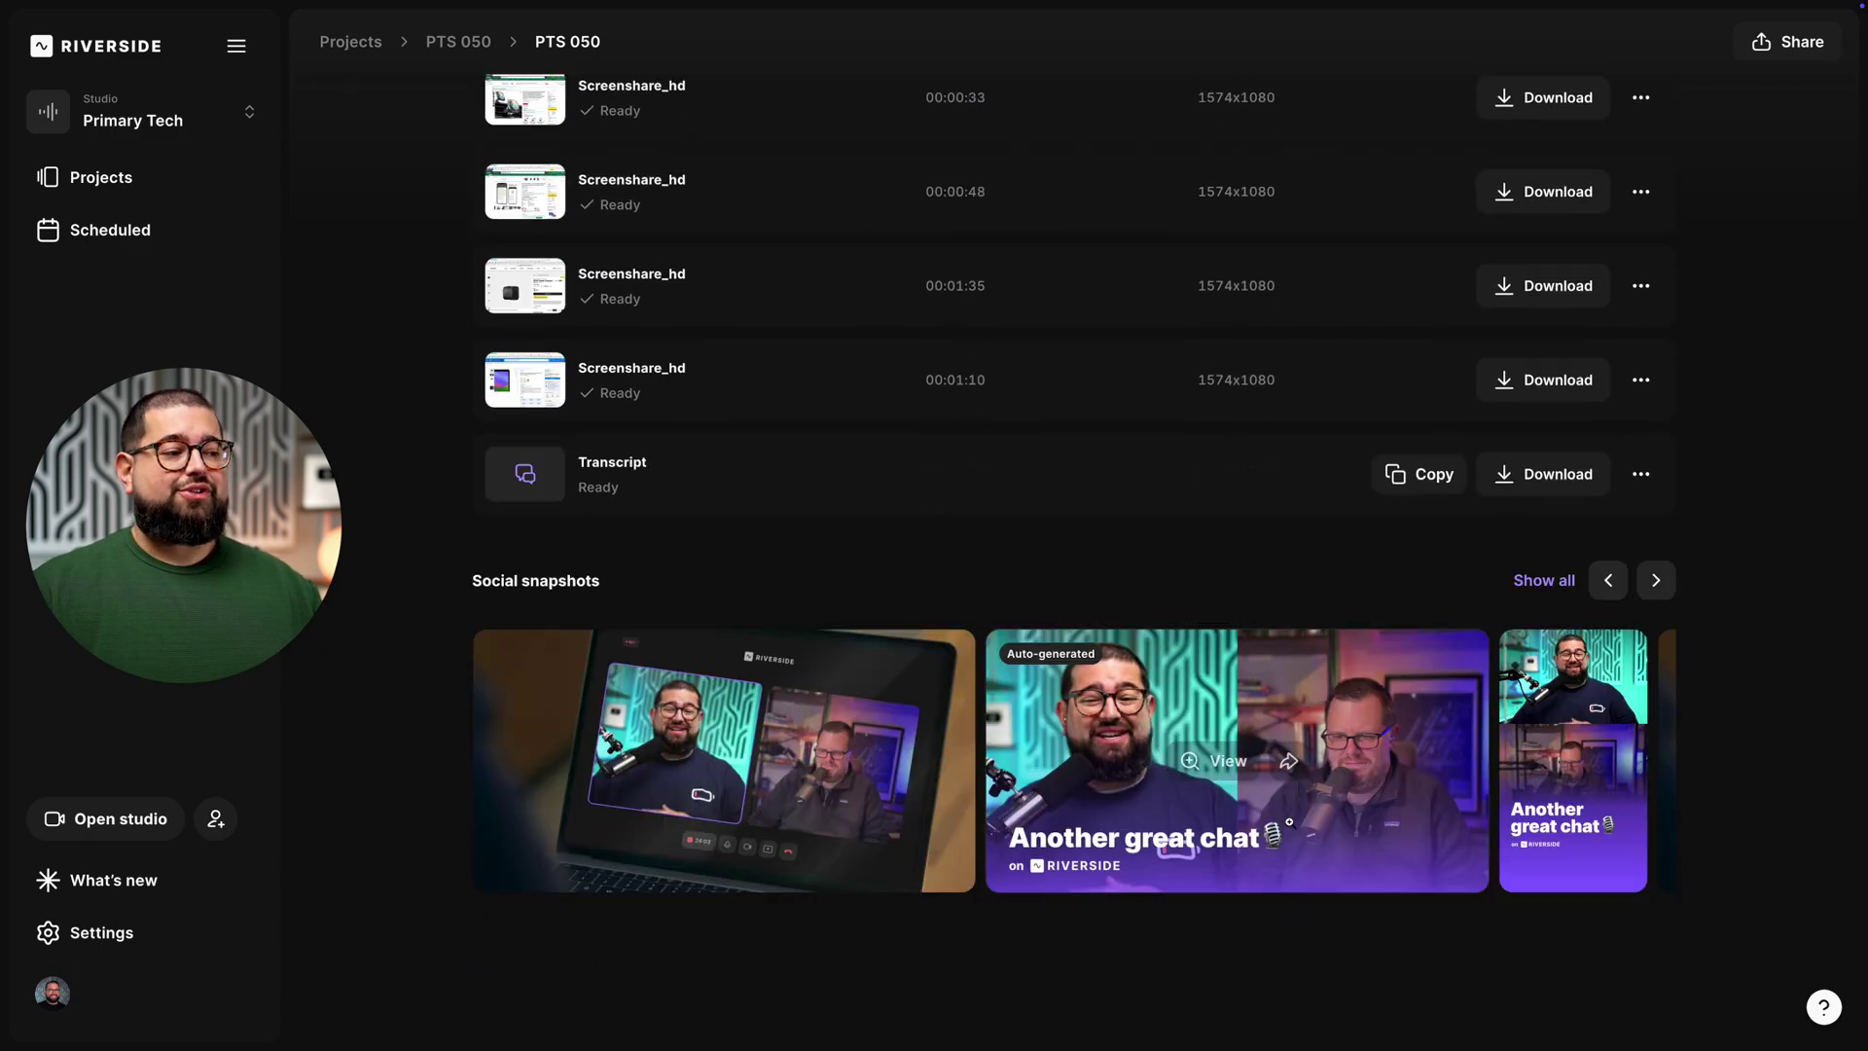
pyautogui.click(1534, 582)
pyautogui.scroll(-4, 1519, 606)
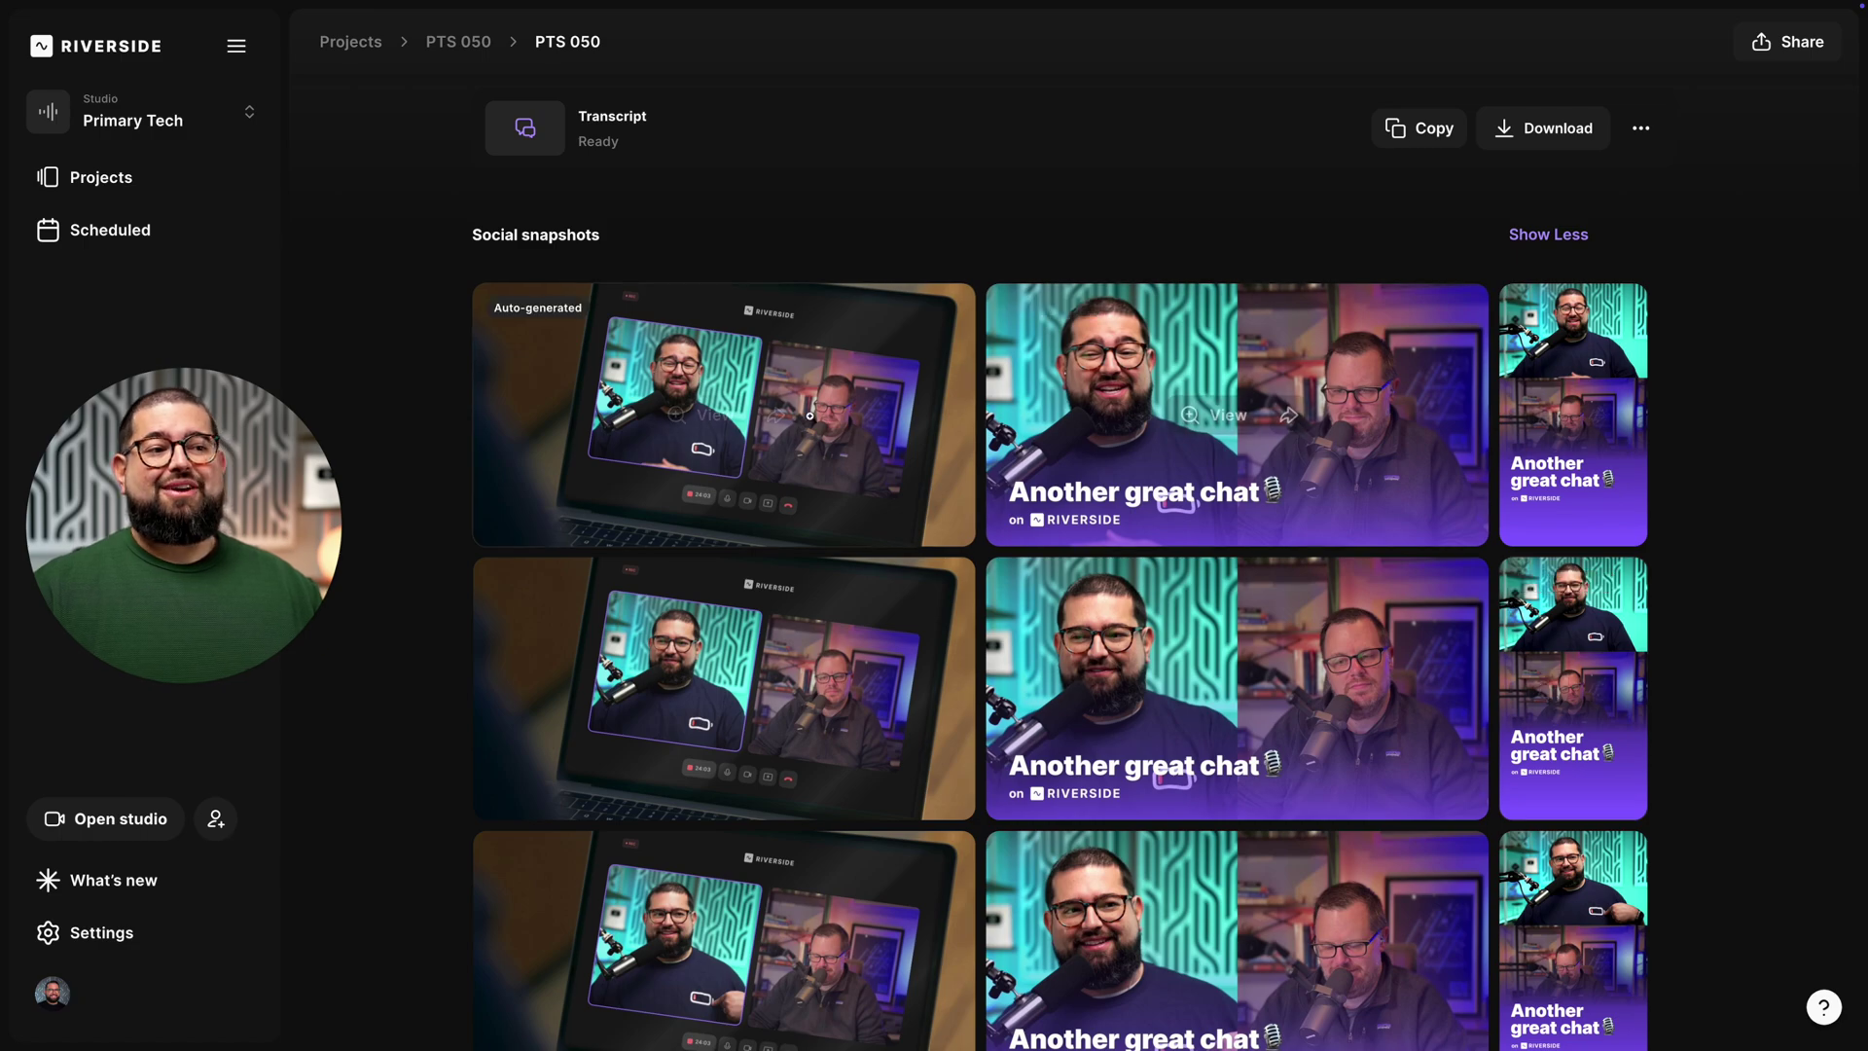
pyautogui.scroll(-3, 1180, 487)
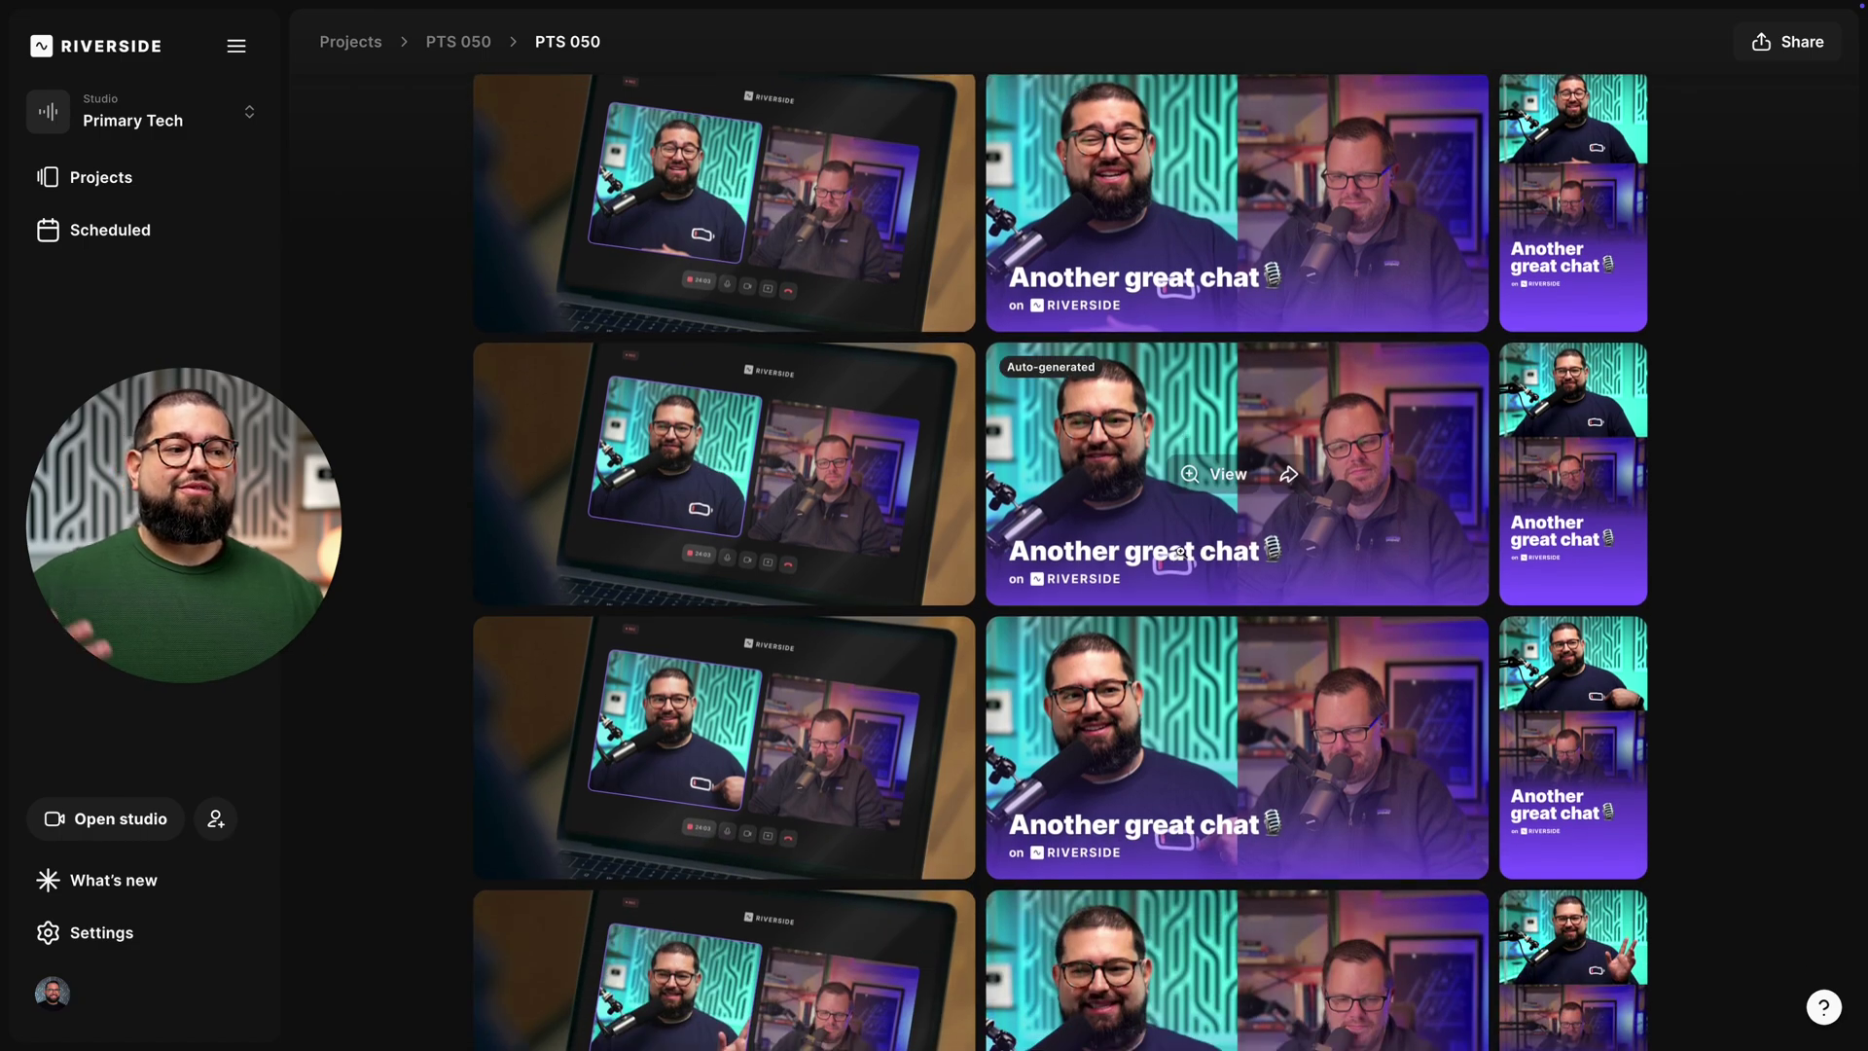
pyautogui.scroll(-2, 1179, 551)
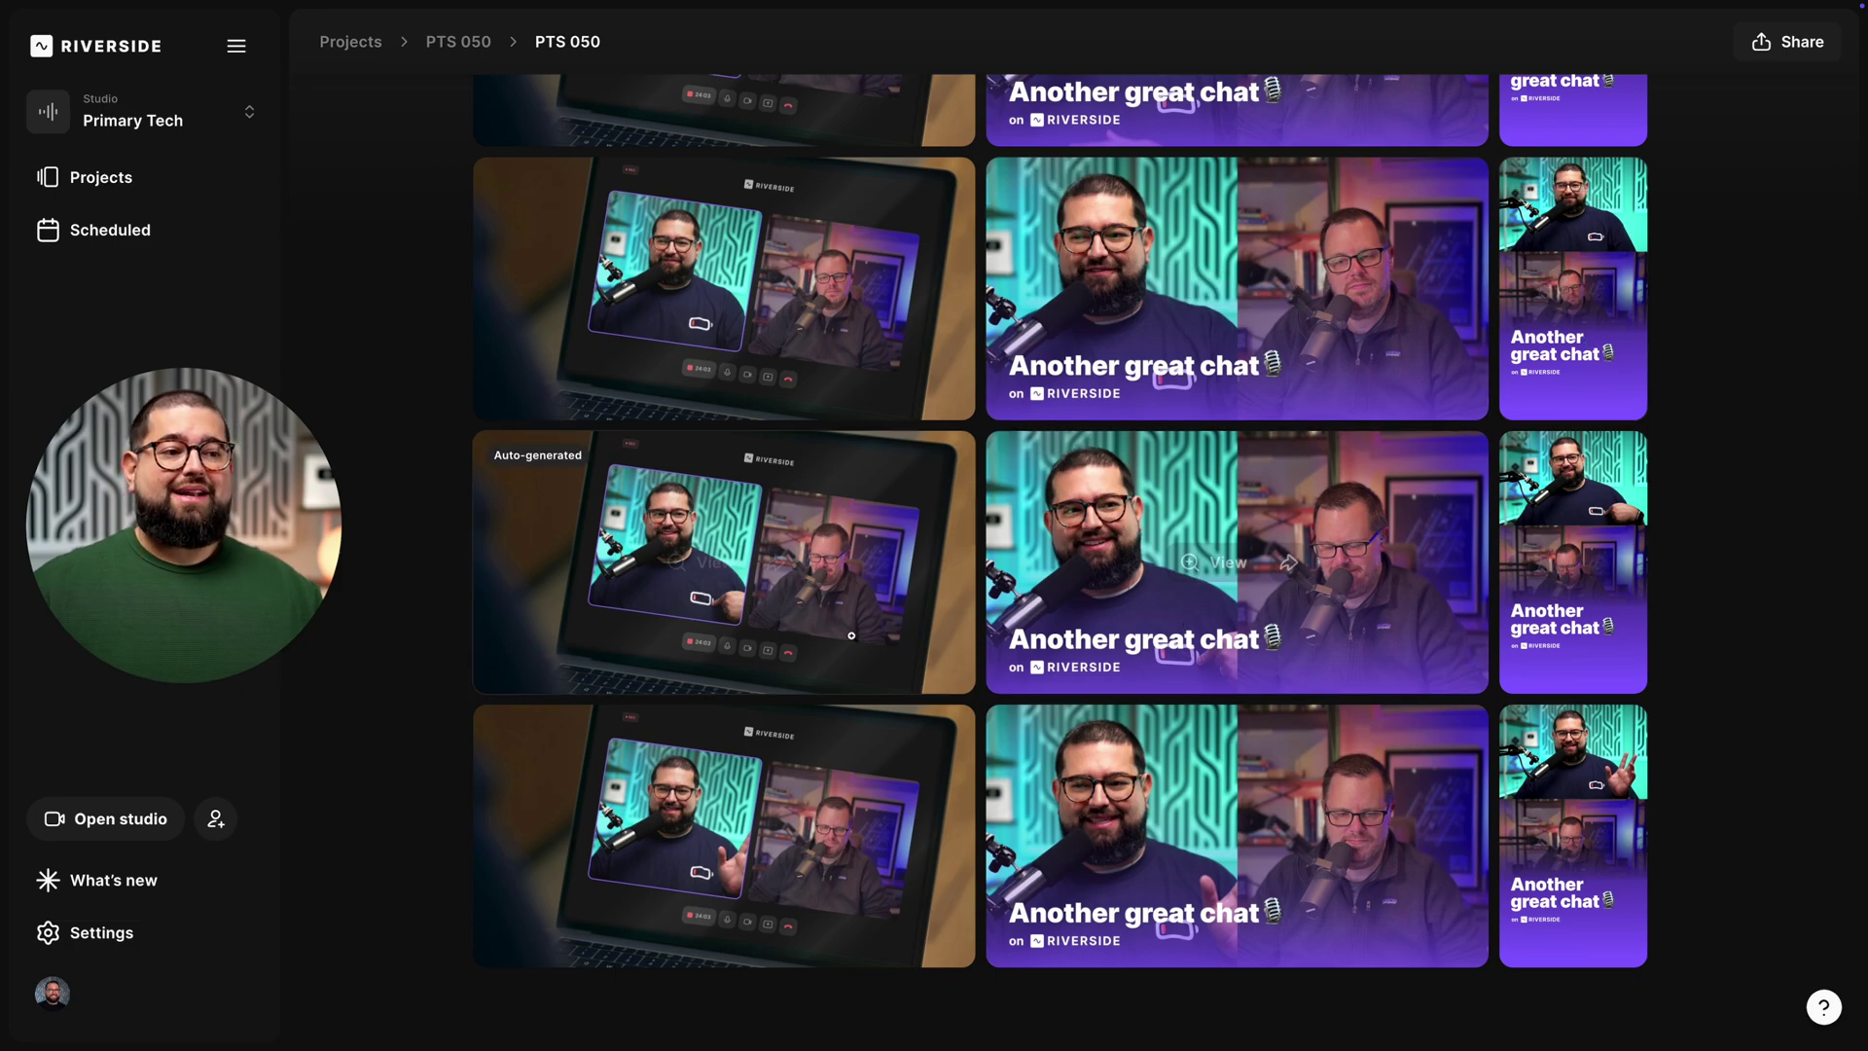
# Preview a snapshot and step forward twice to the vertical 'Another great chat' snapshot
pyautogui.click(1216, 563)
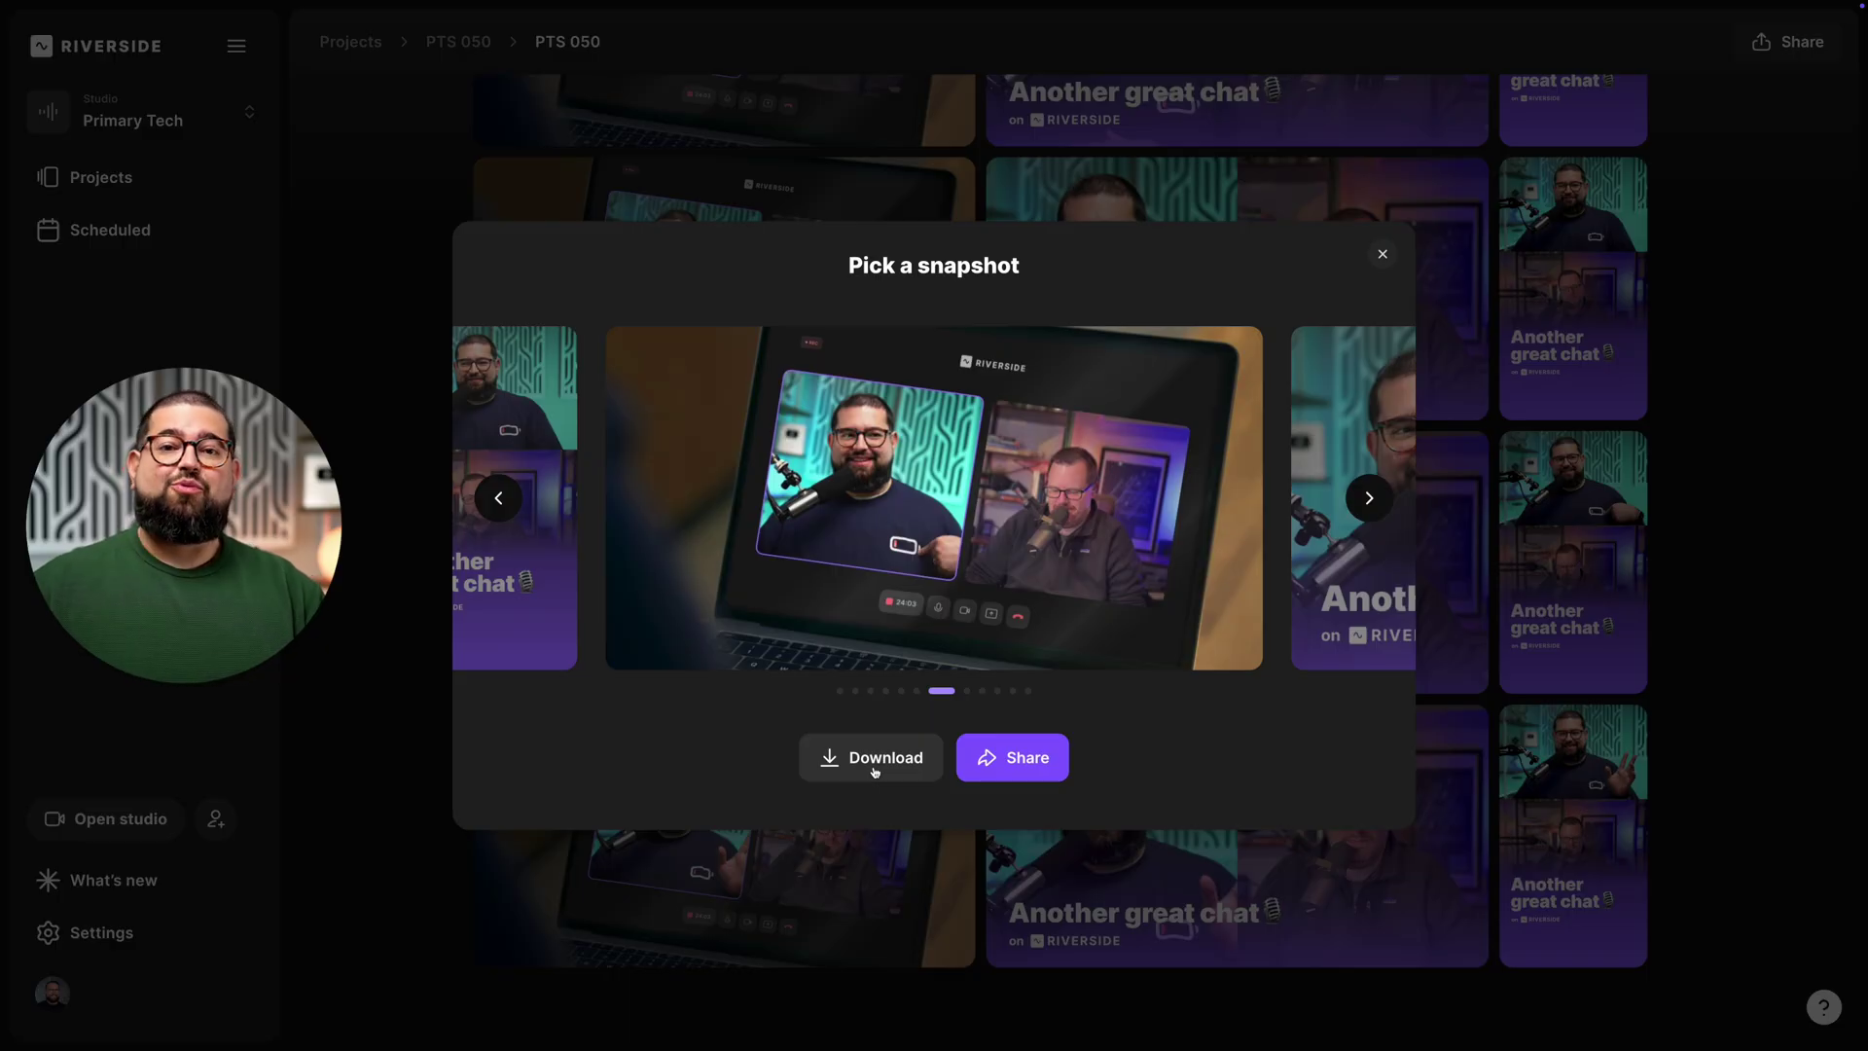
pyautogui.click(1367, 498)
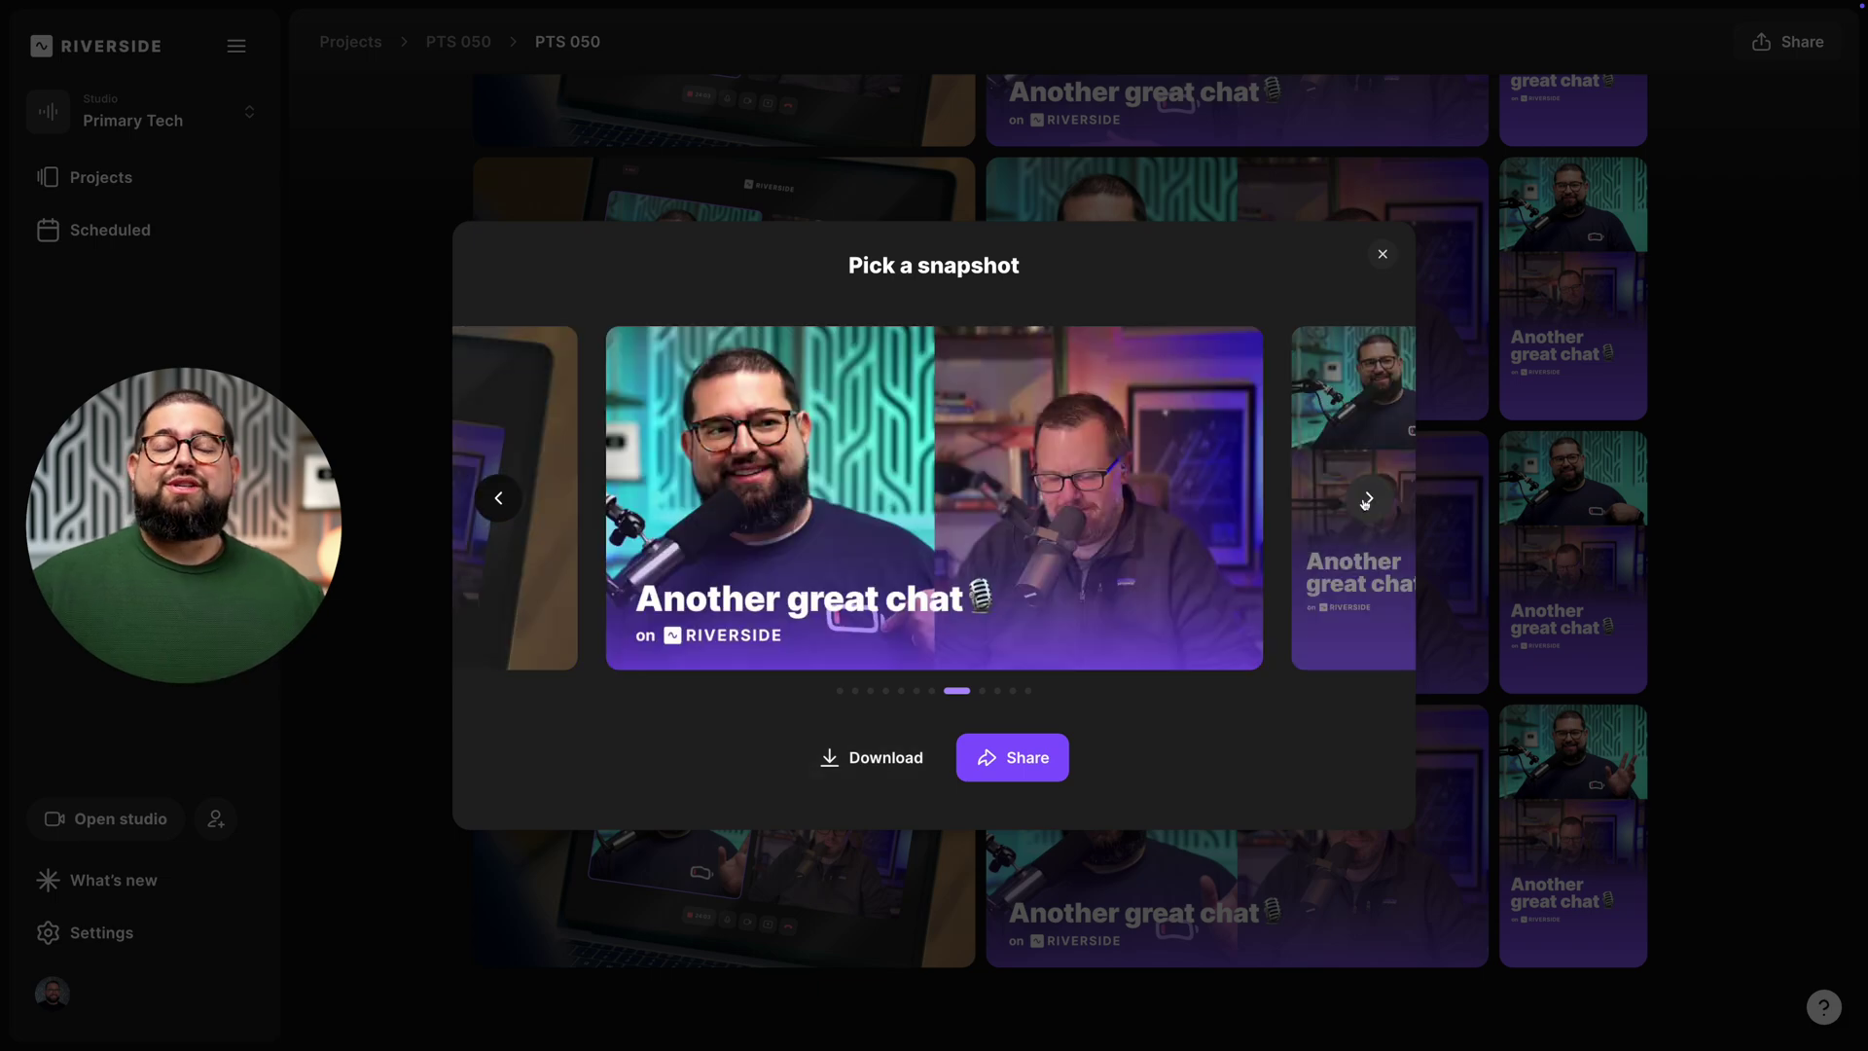
pyautogui.click(1368, 498)
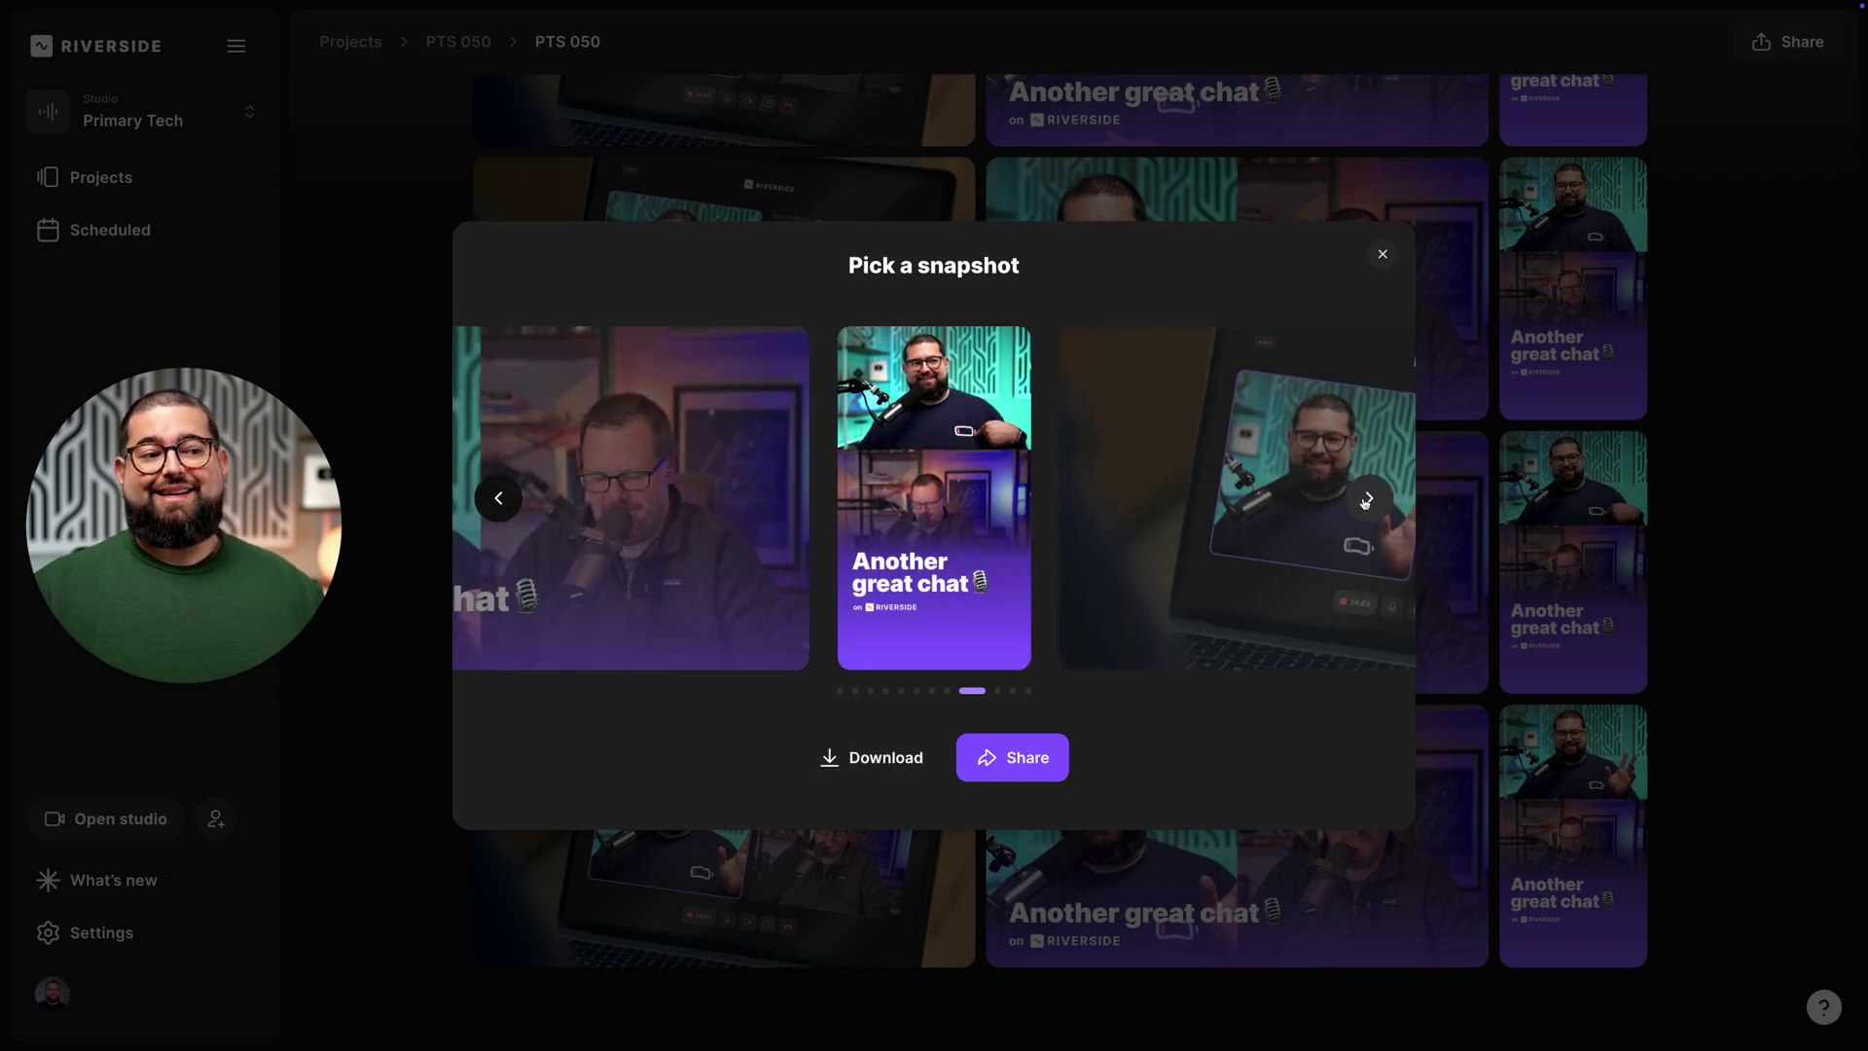